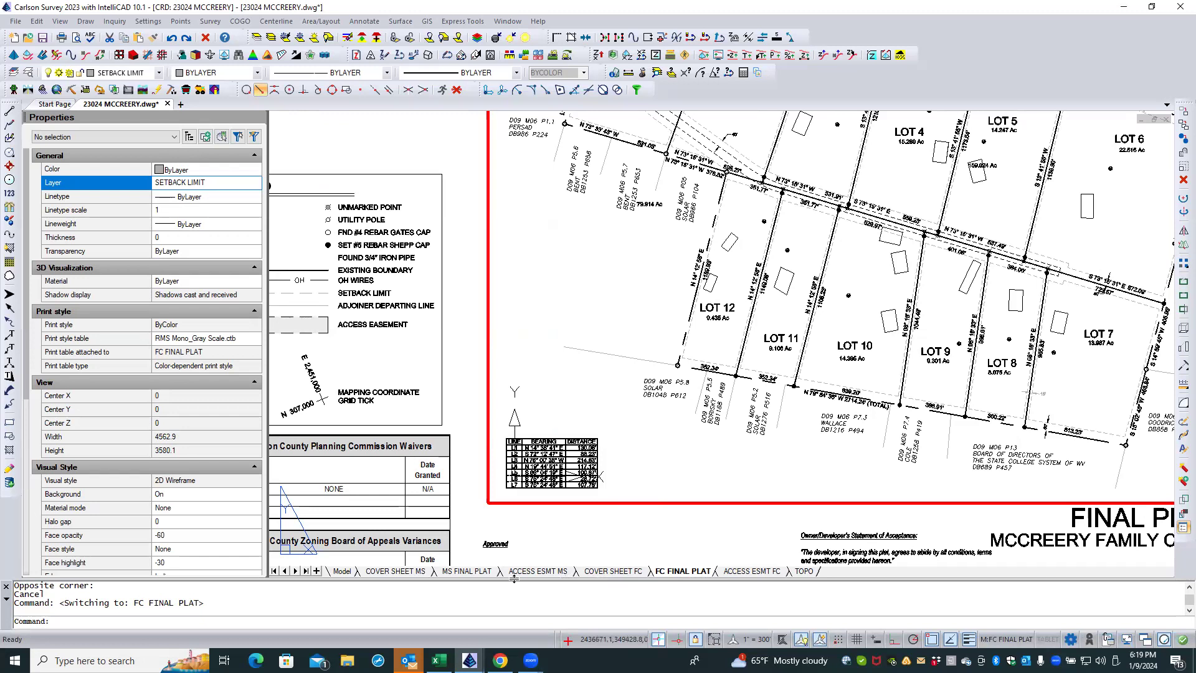
Step: Review the line tables shown on the MS FINAL PLAT, ACCESS ESMT FC and ACCESS ESMT MS layouts
click(467, 571)
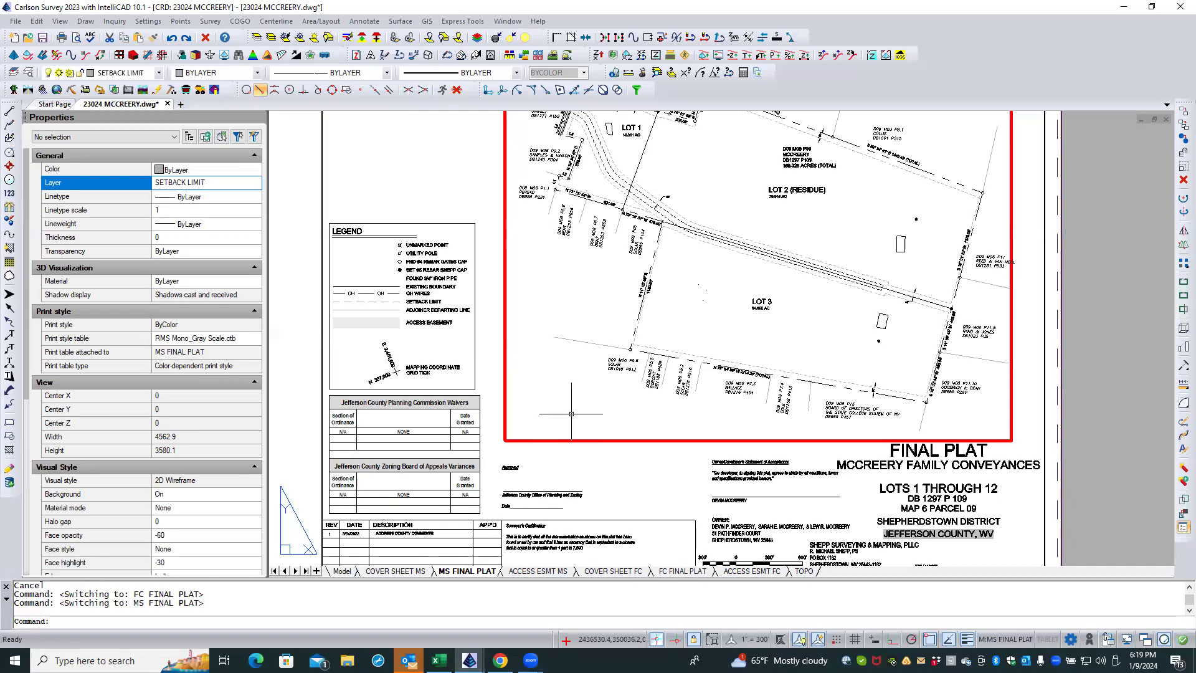
click(735, 571)
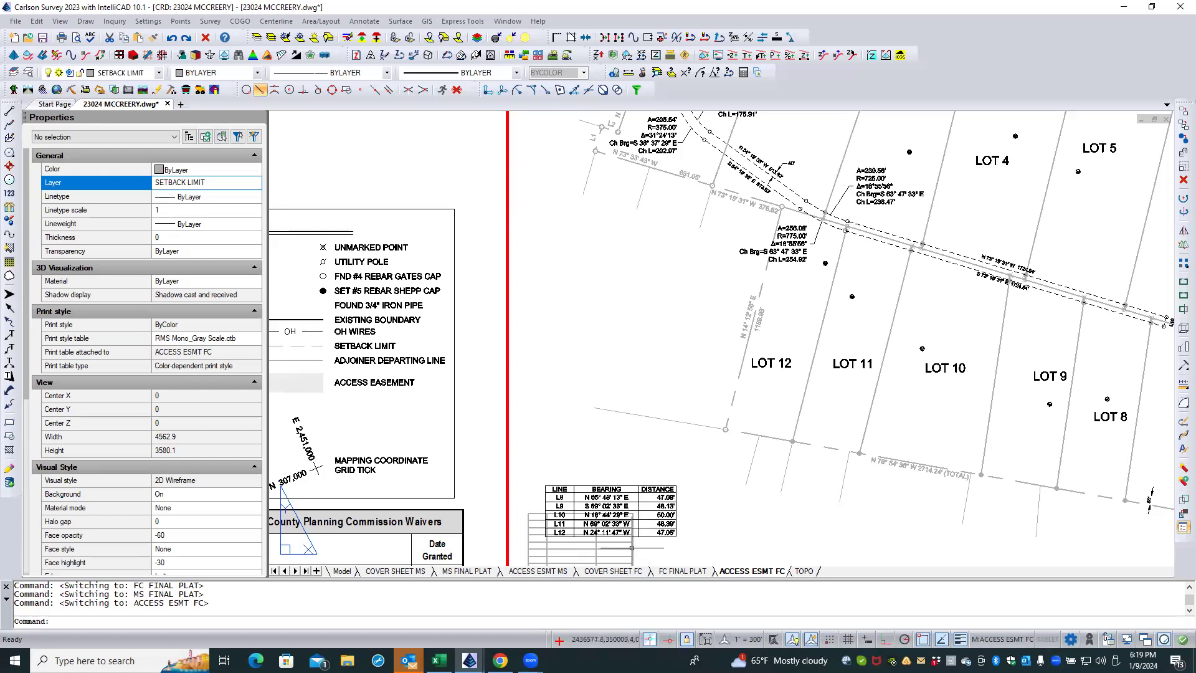
click(537, 571)
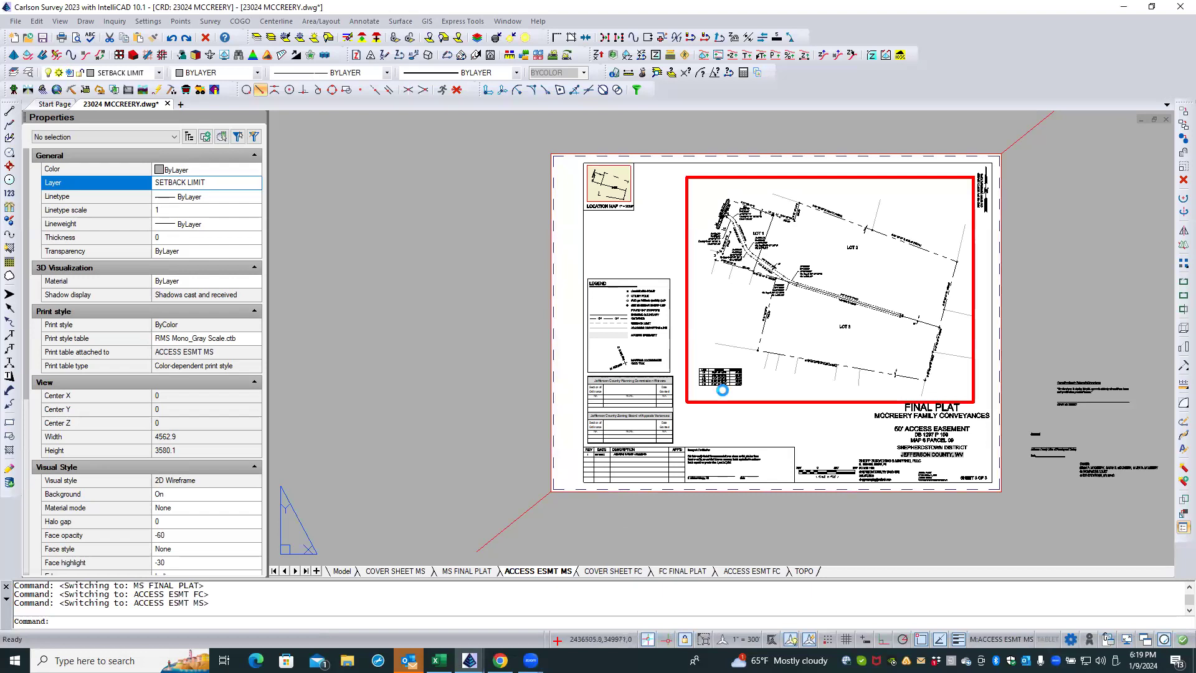
scroll(722, 391, up, 3)
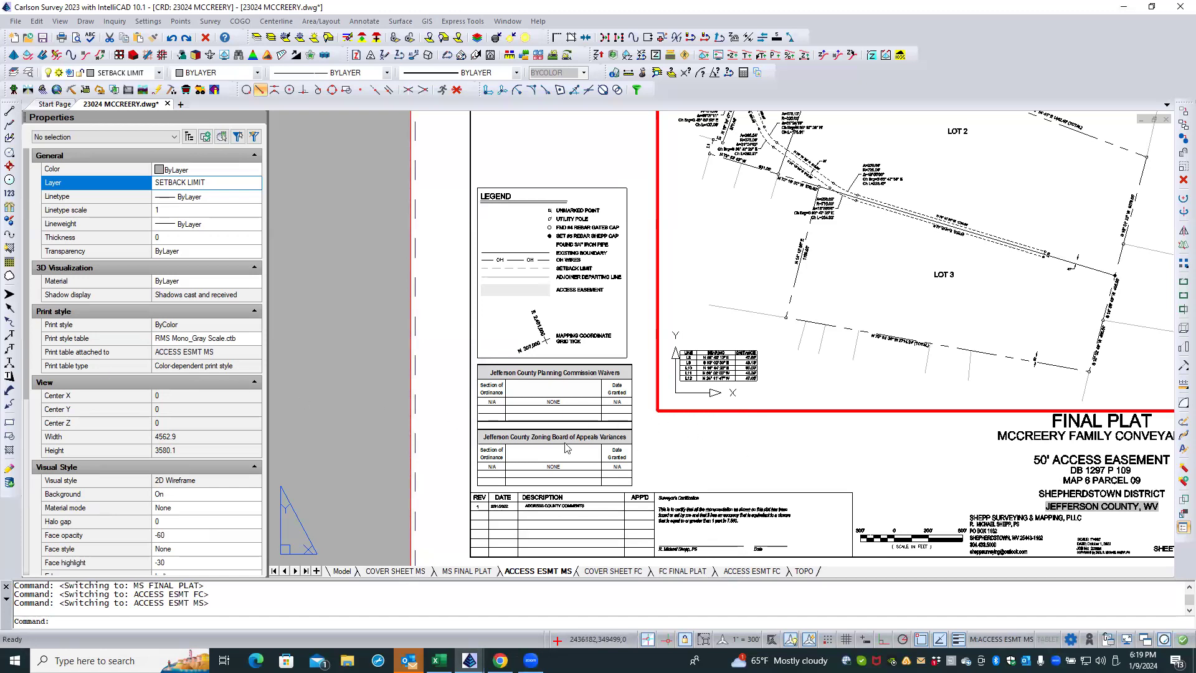
Step: In model space, check which layers the overlapping L1–L7 and L8–L12 line tables are on
click(349, 570)
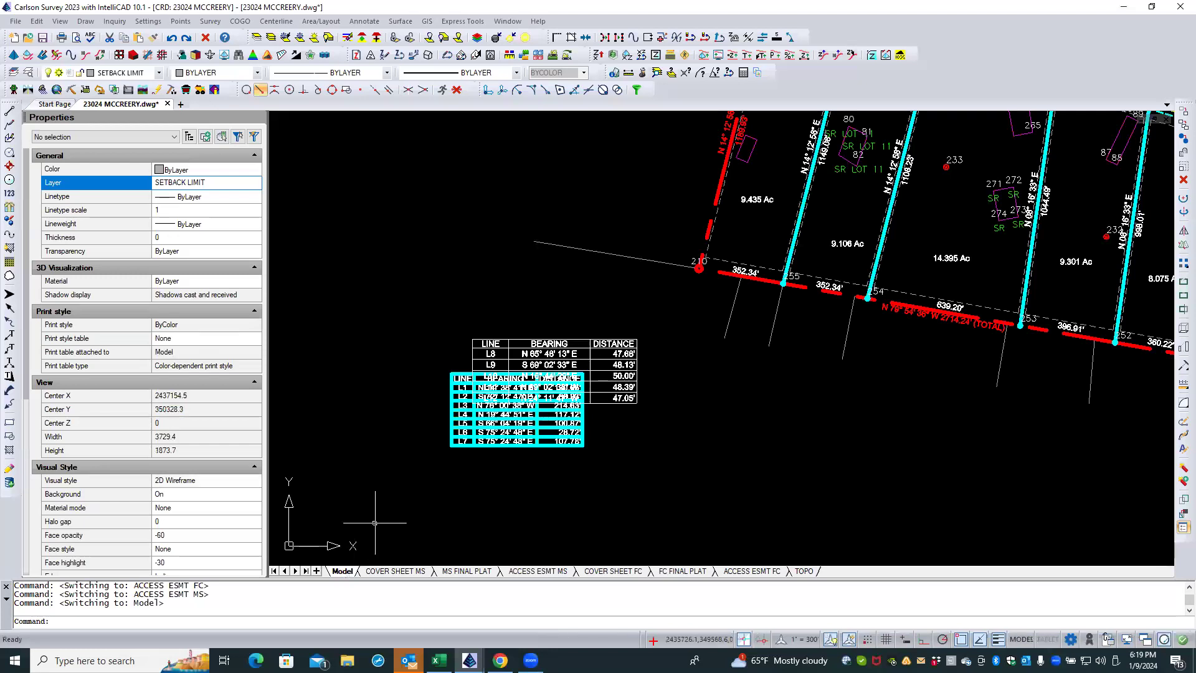
click(464, 484)
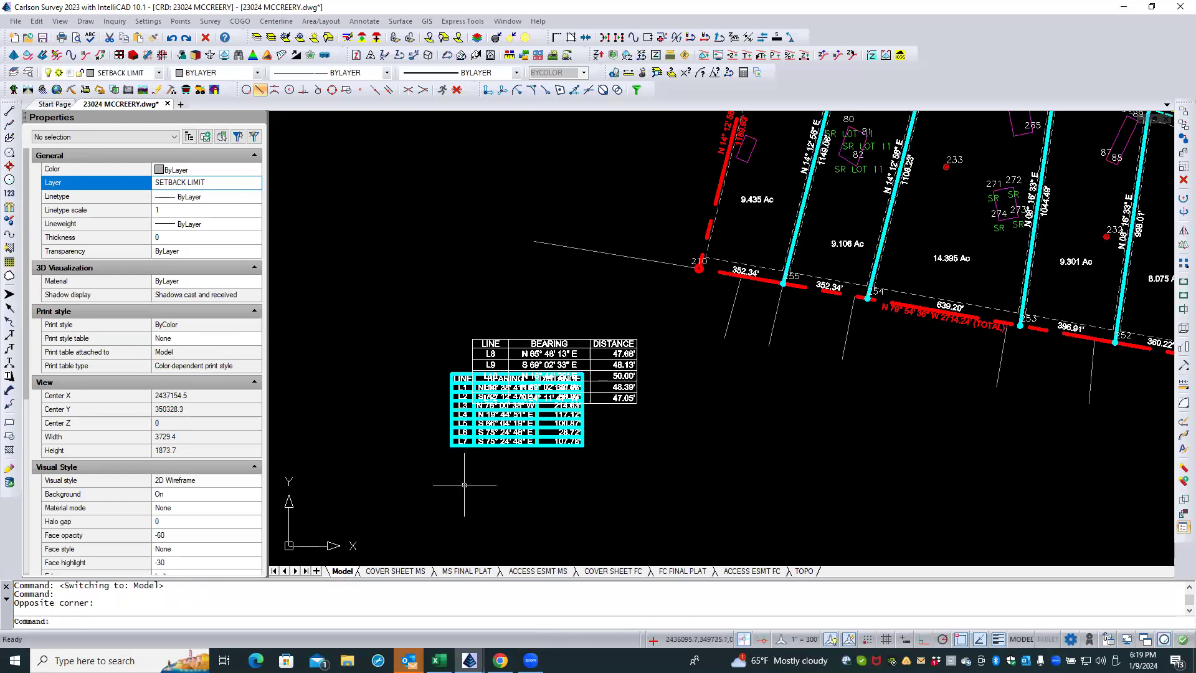
key(Escape)
key(Escape)
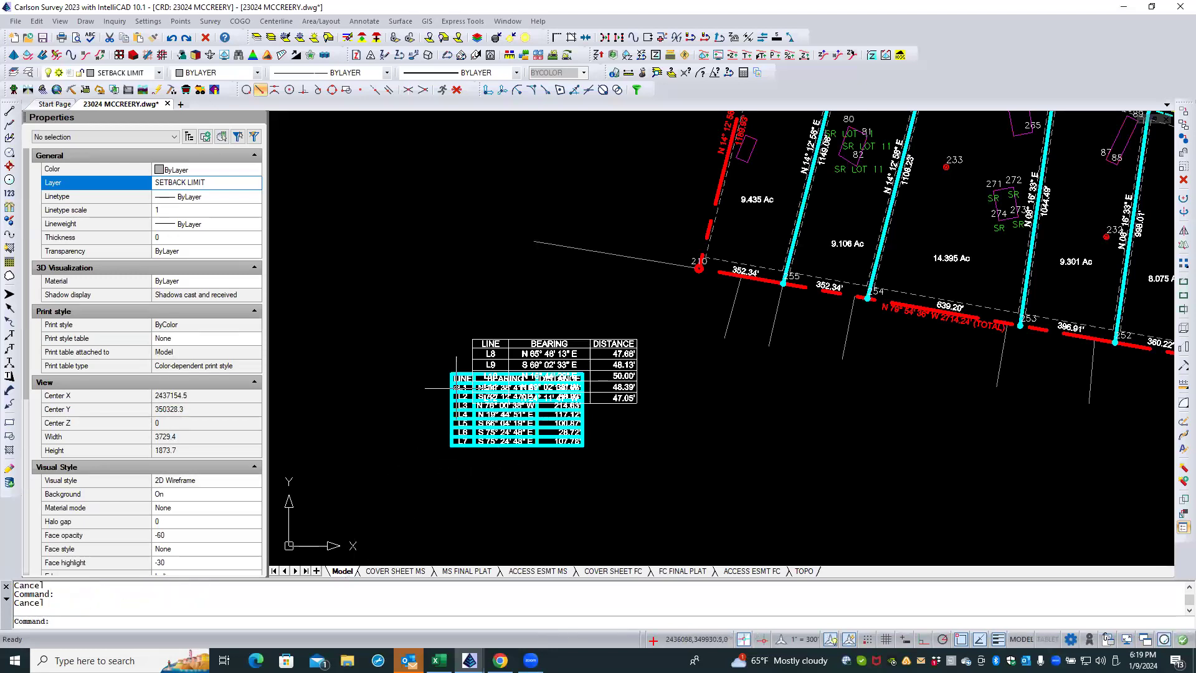
scroll(458, 374, up, 5)
click(463, 372)
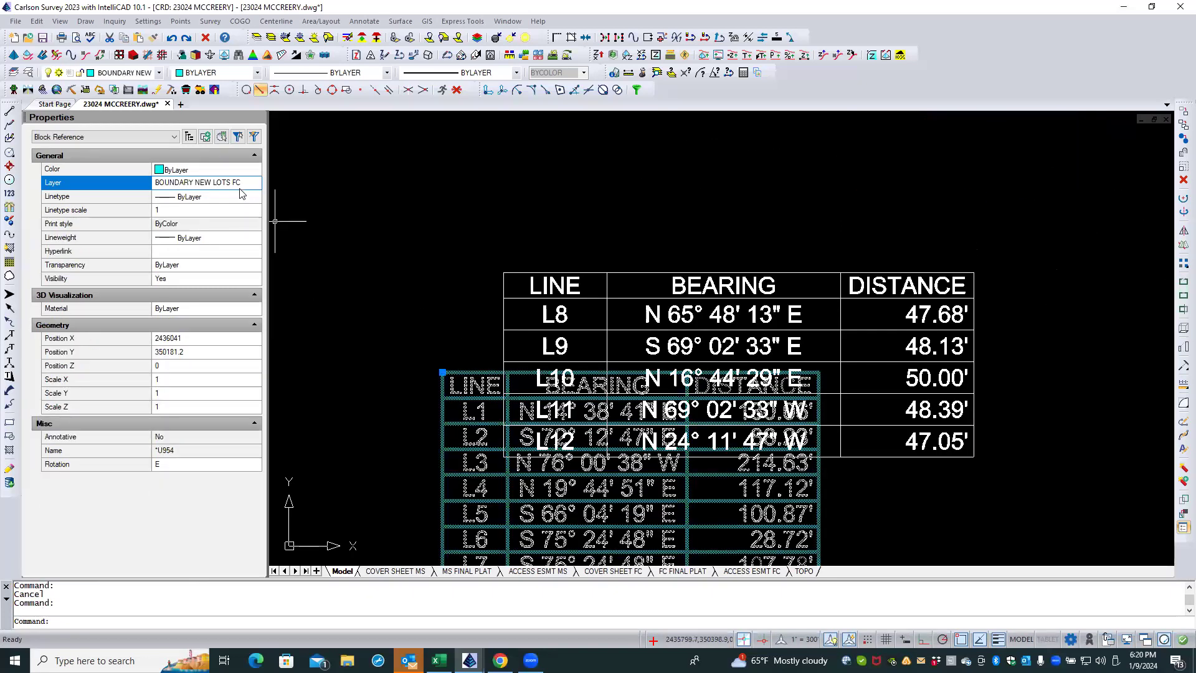
key(Escape)
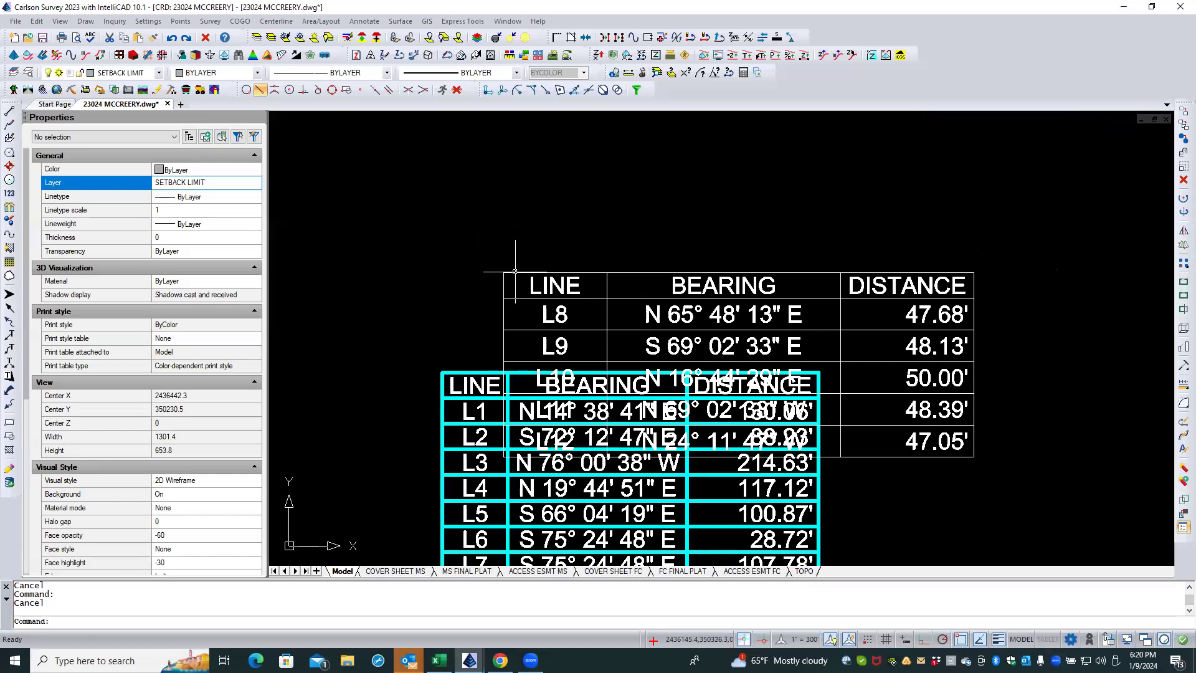
click(515, 271)
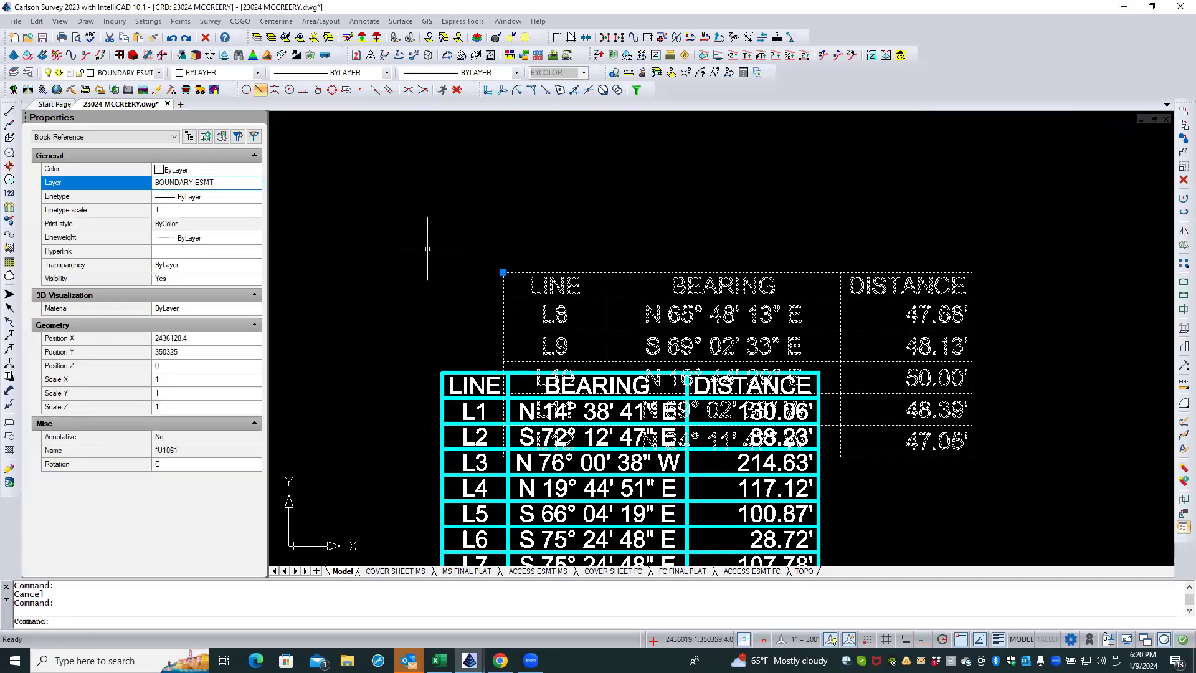
key(Escape)
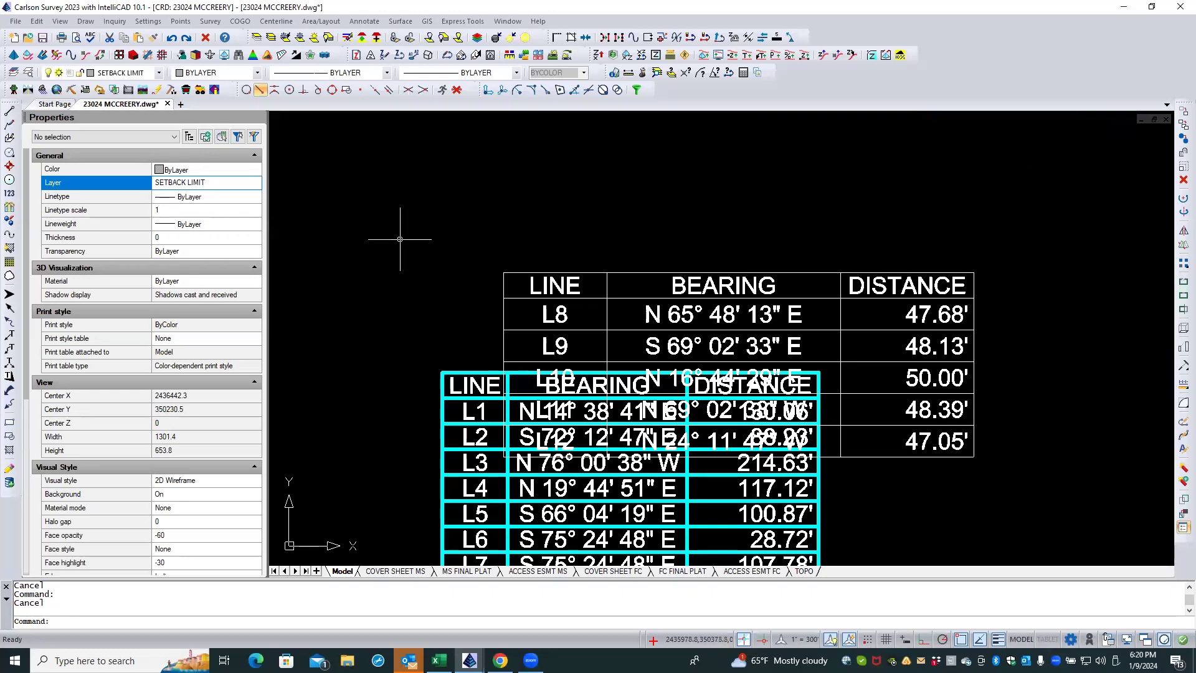
scroll(400, 239, down, 1)
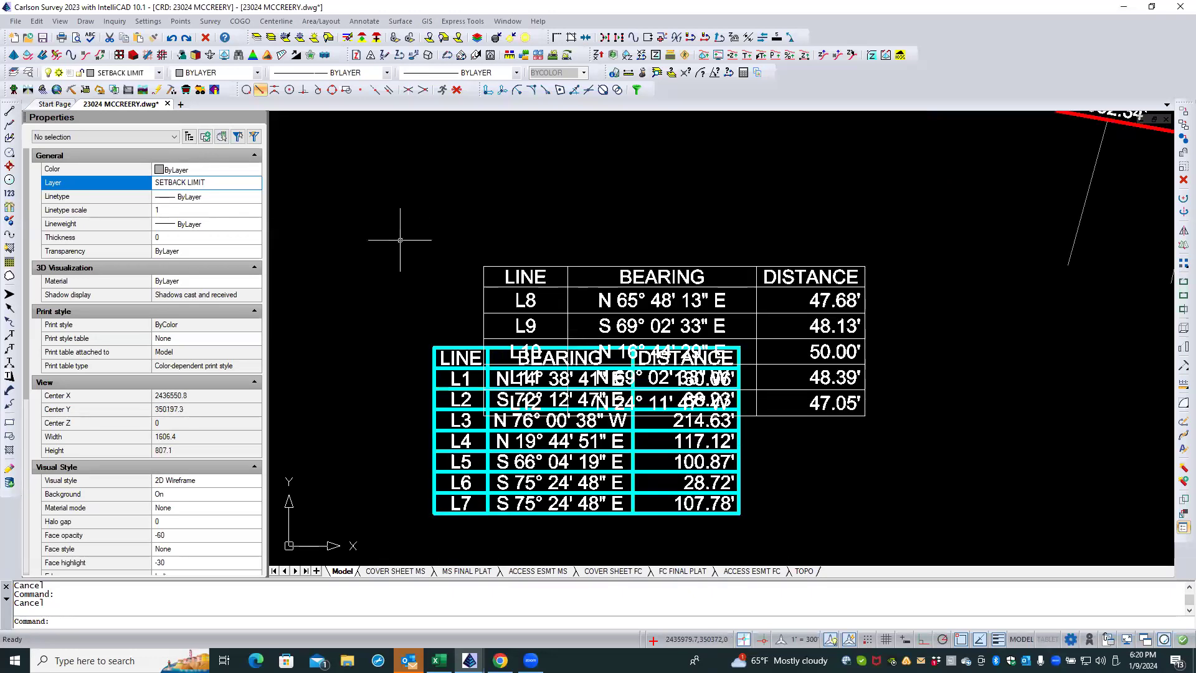
Step: Open the L1–L7 line table block for in-place editing with all nested entities selected automatically
click(463, 358)
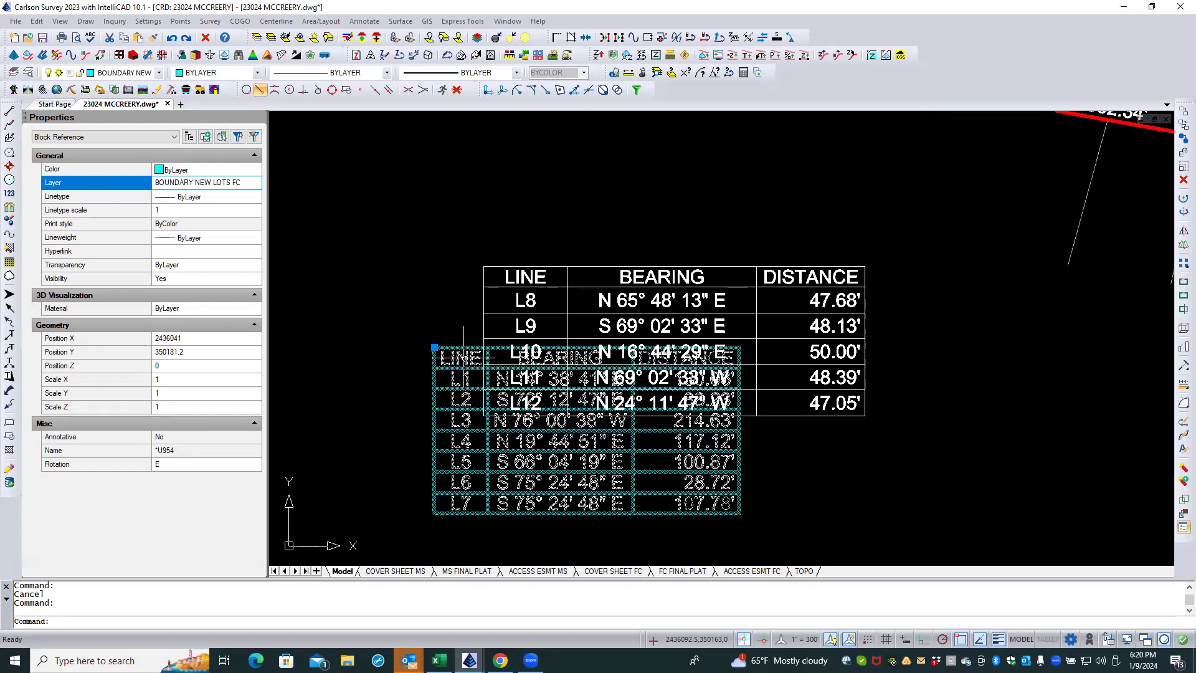
right_click(463, 358)
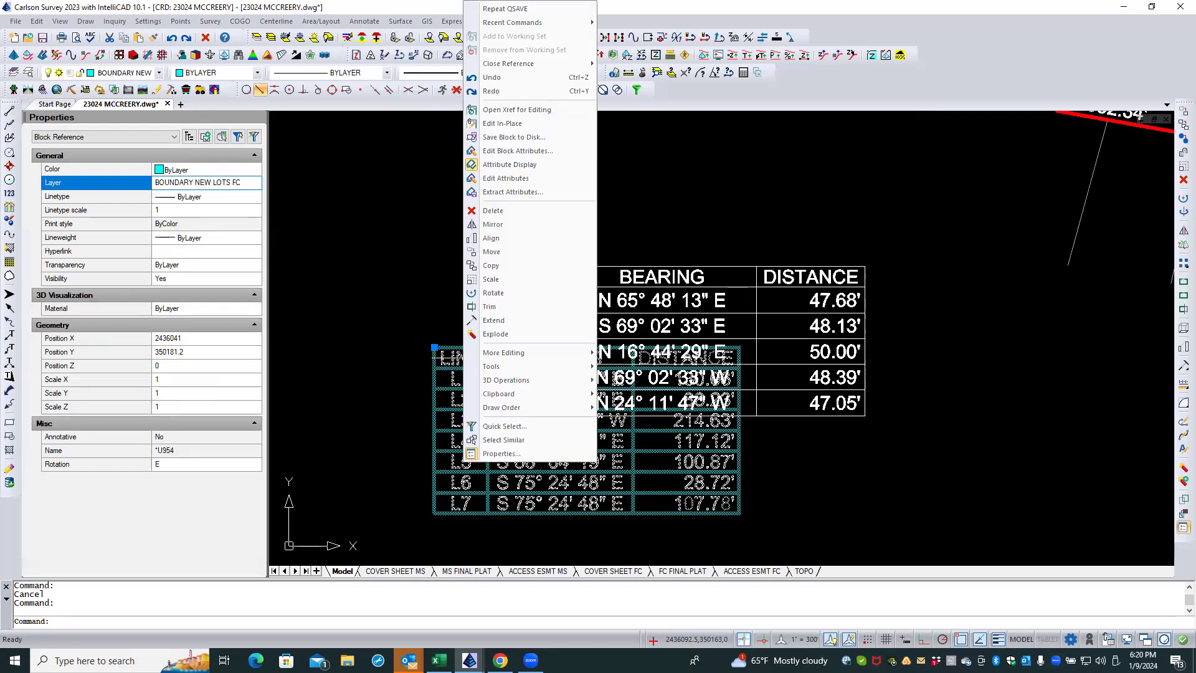
click(534, 124)
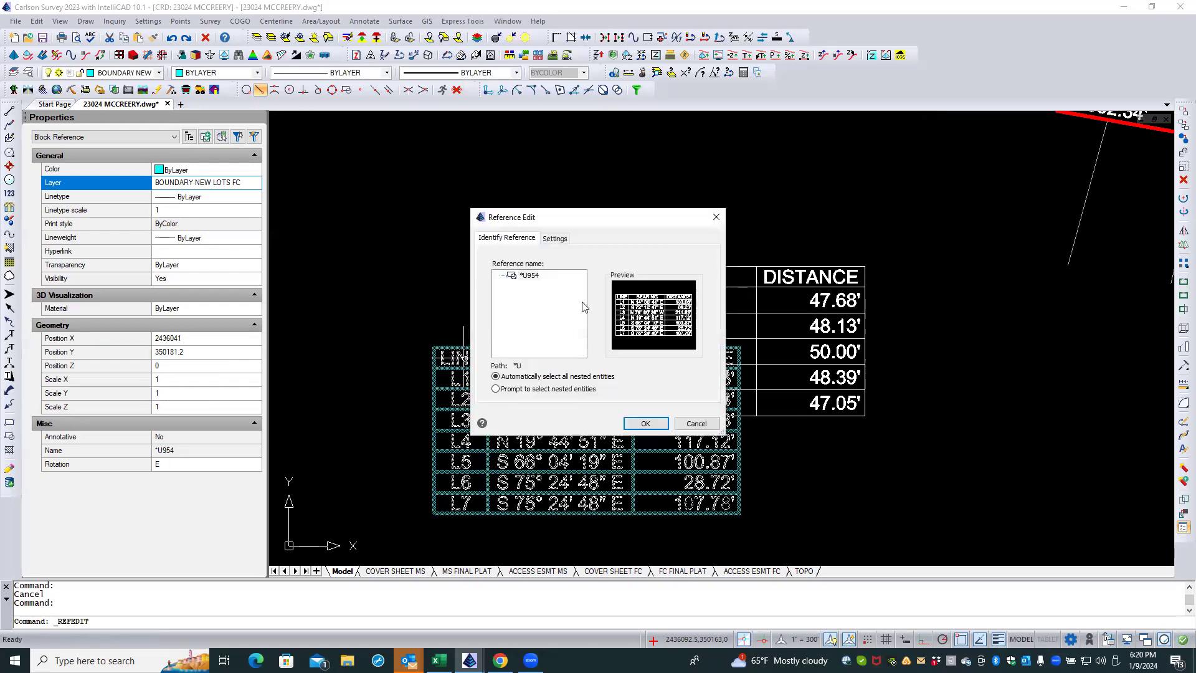
click(646, 422)
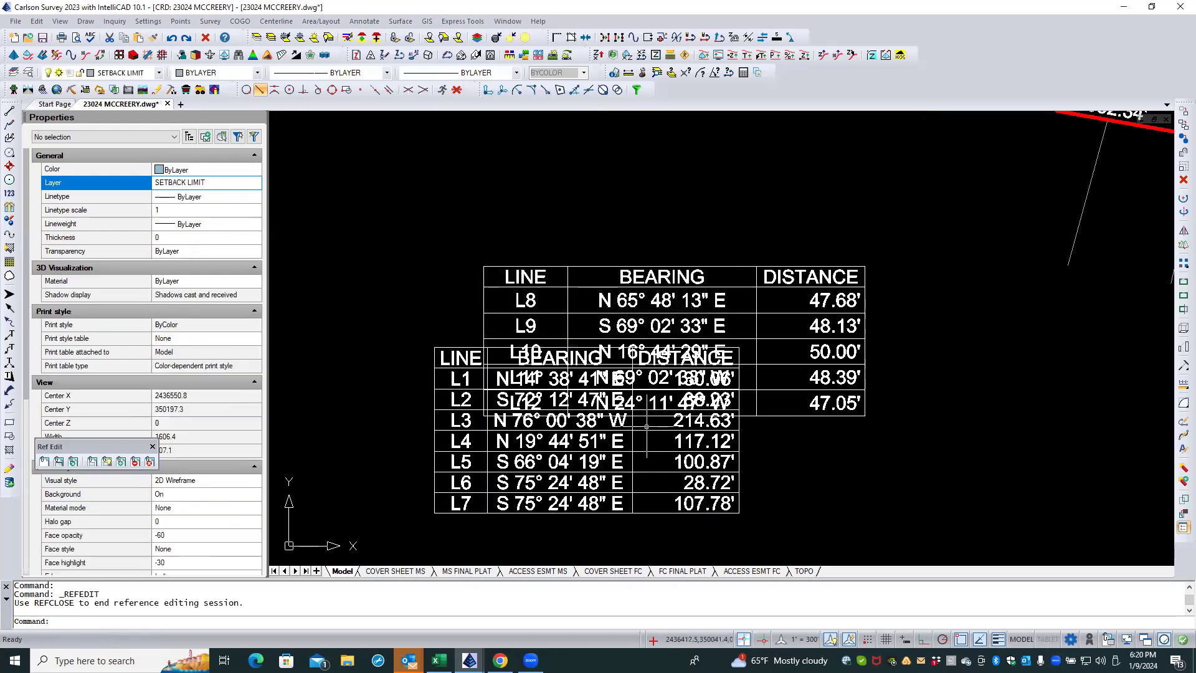
Step: Inspect the layers of the table's LINE header text, its upper grid line and the L1 label
click(454, 356)
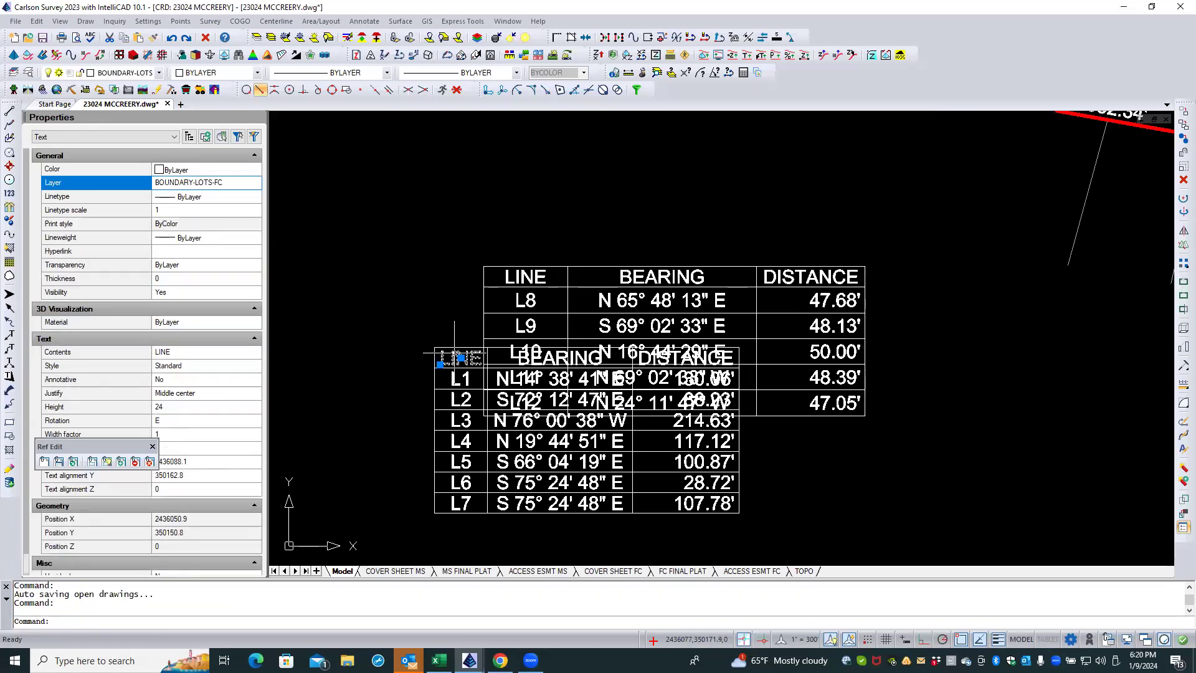
key(Escape)
click(457, 347)
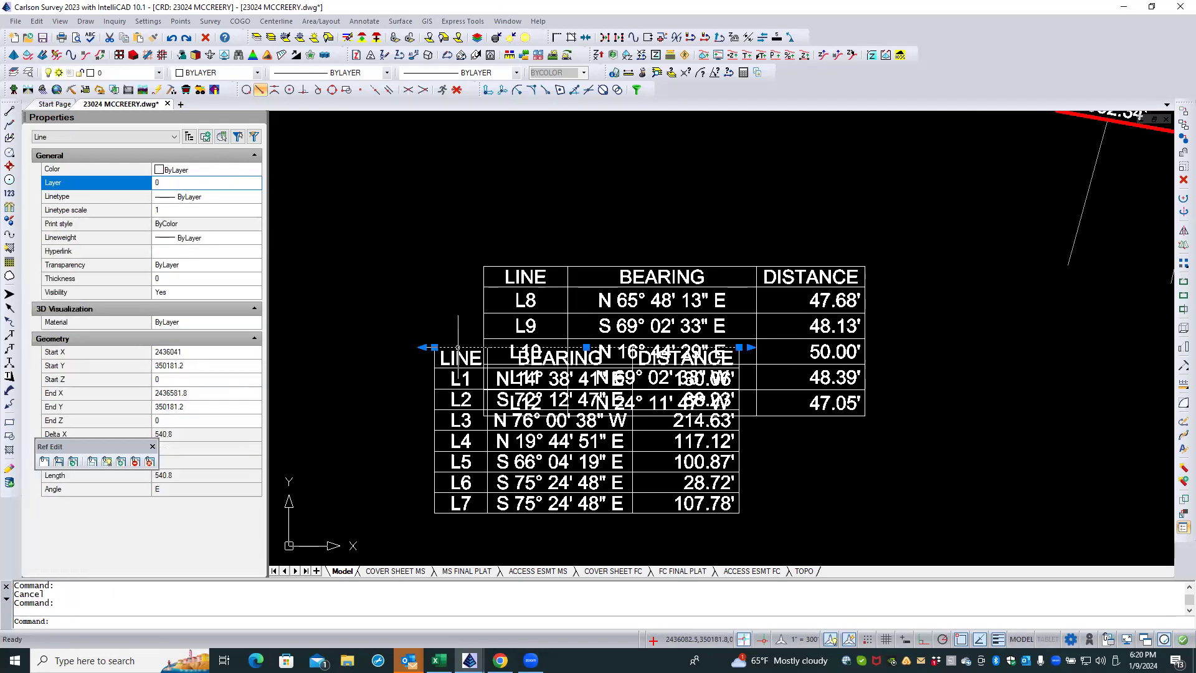
key(Escape)
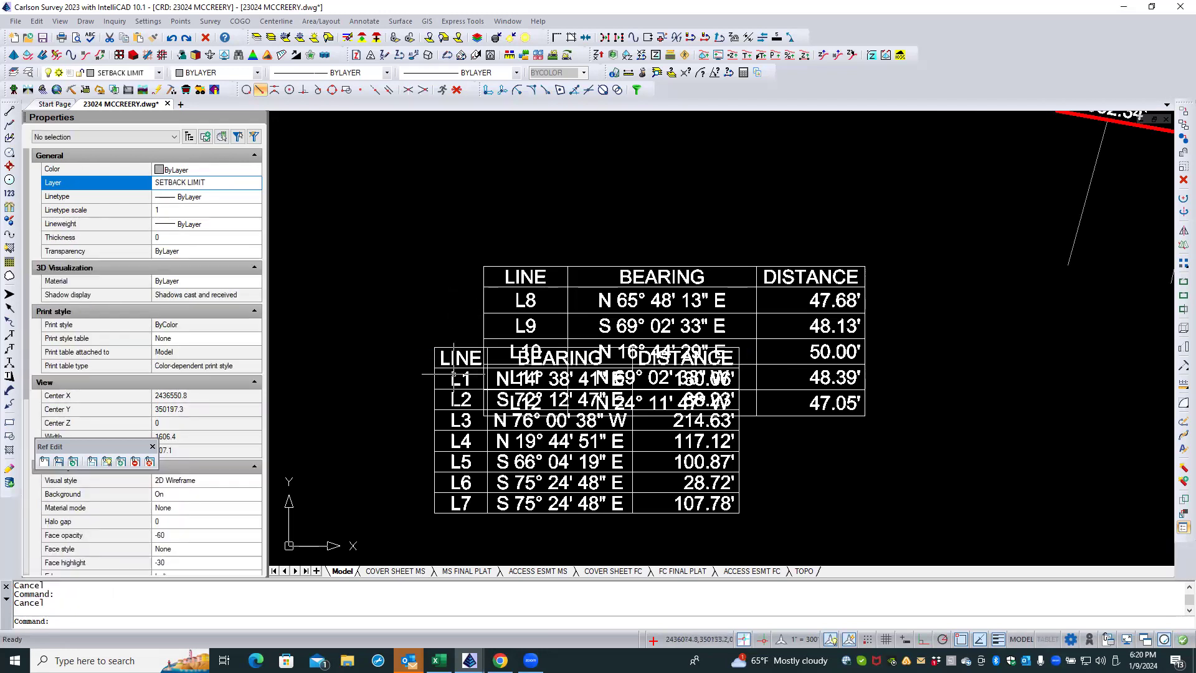
click(454, 378)
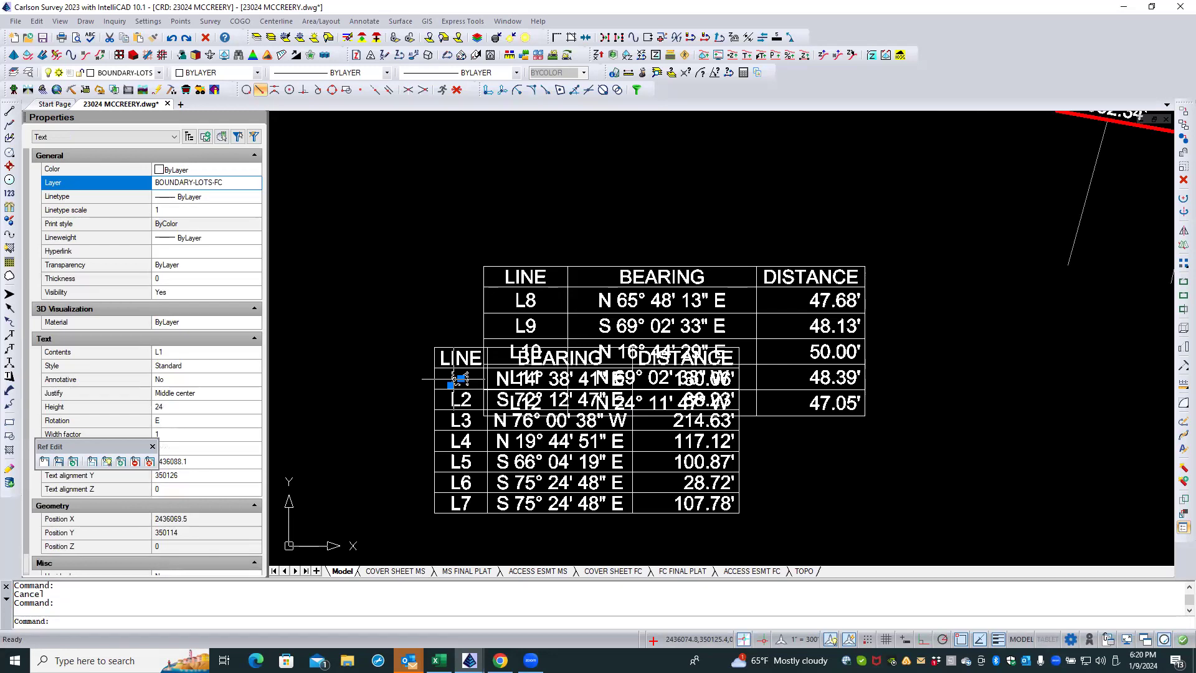
key(Escape)
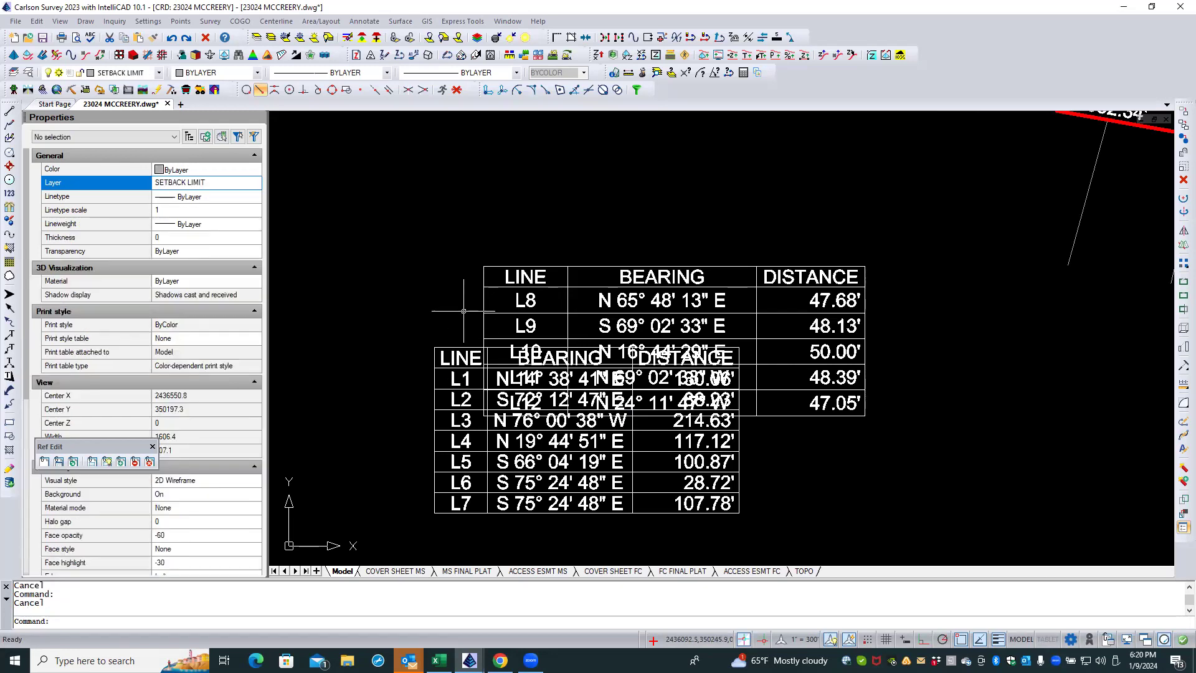
Step: Close the in-place block edit of the line table, discarding reference changes
click(150, 463)
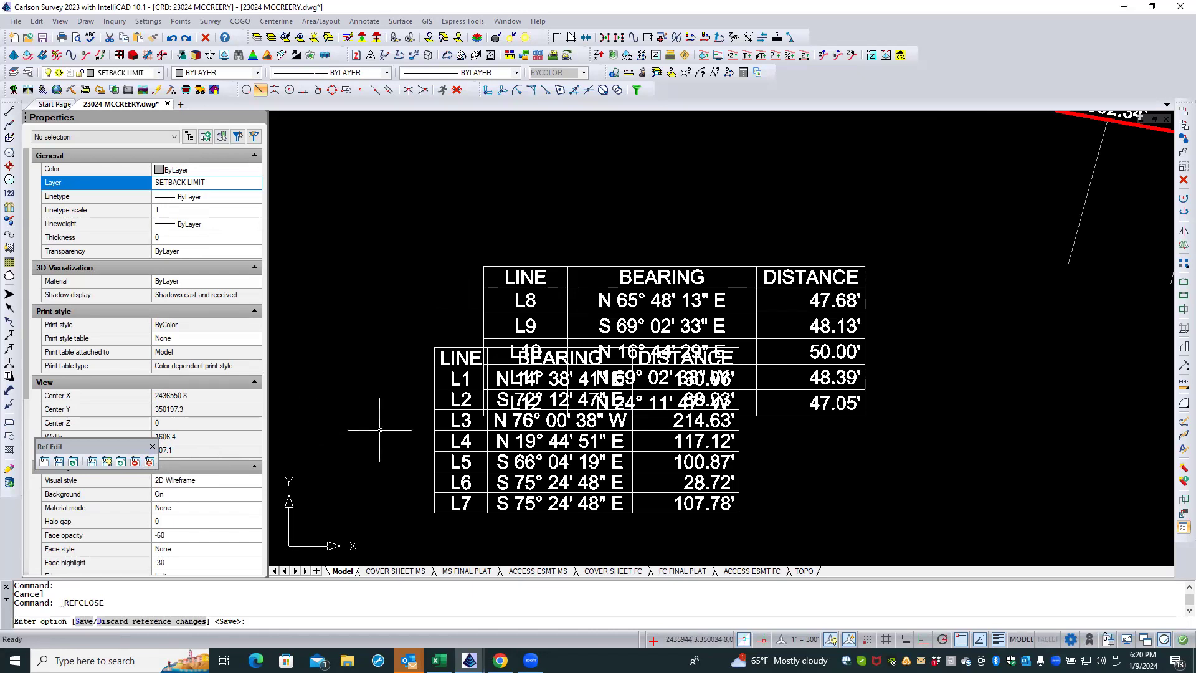
text(d)
key(Return)
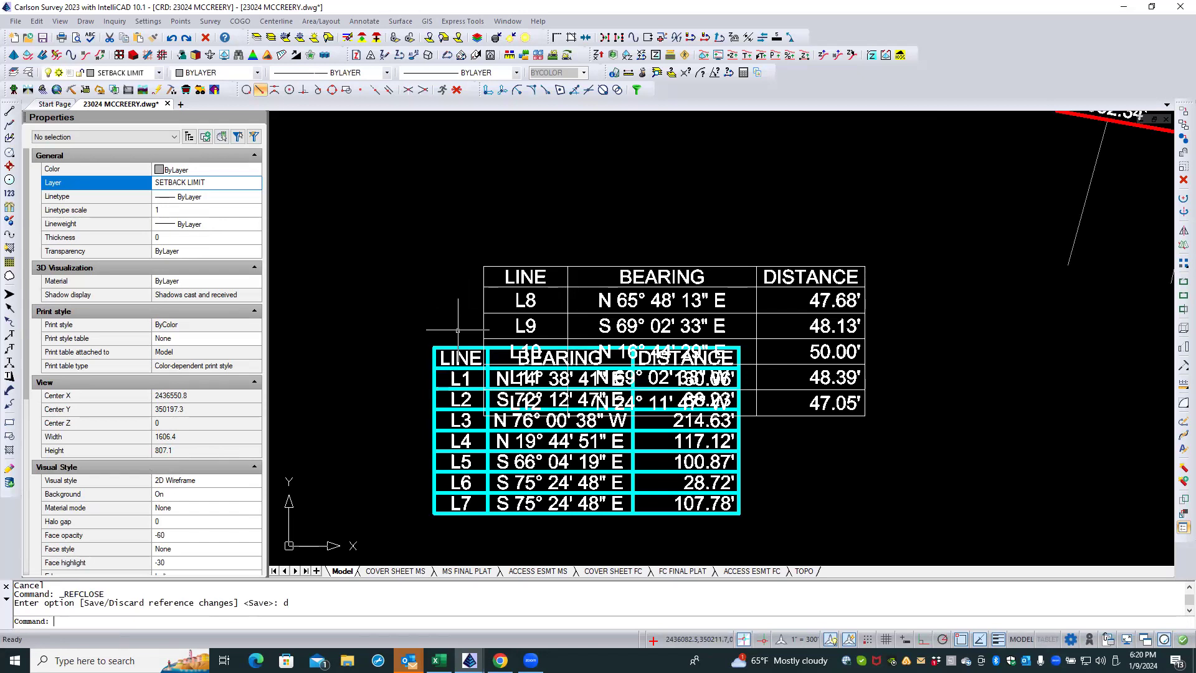
Step: Check the layer property of the whole L1–L7 line table block again, leaving it deselected
click(457, 340)
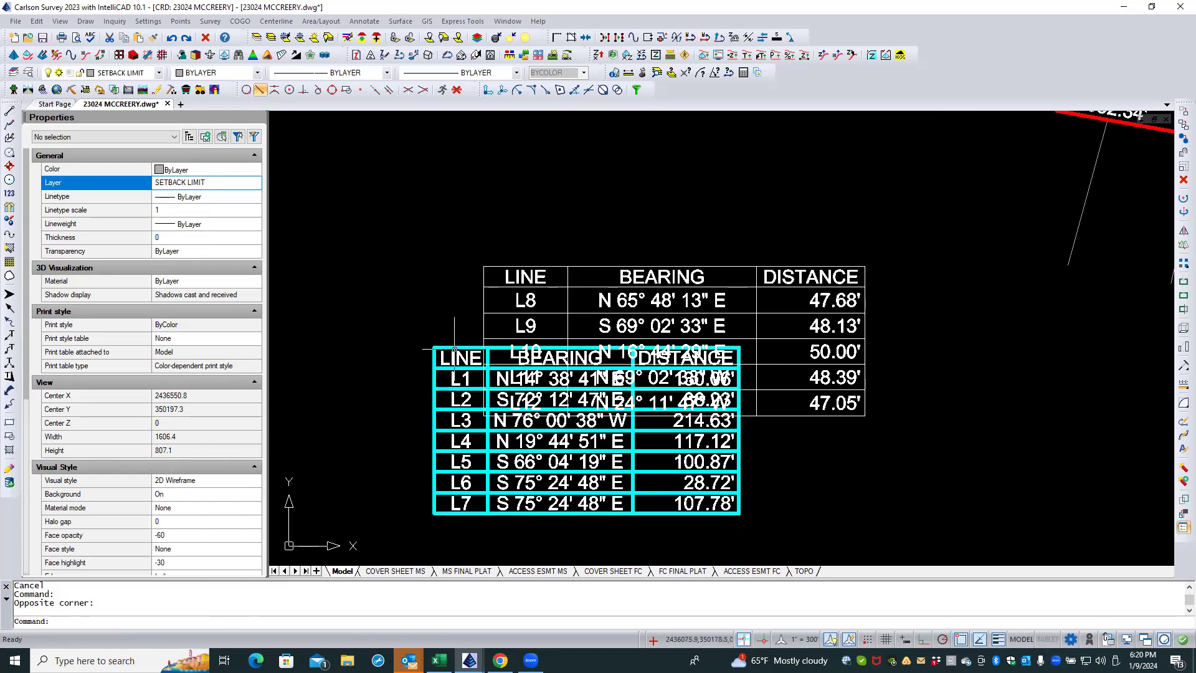
click(454, 347)
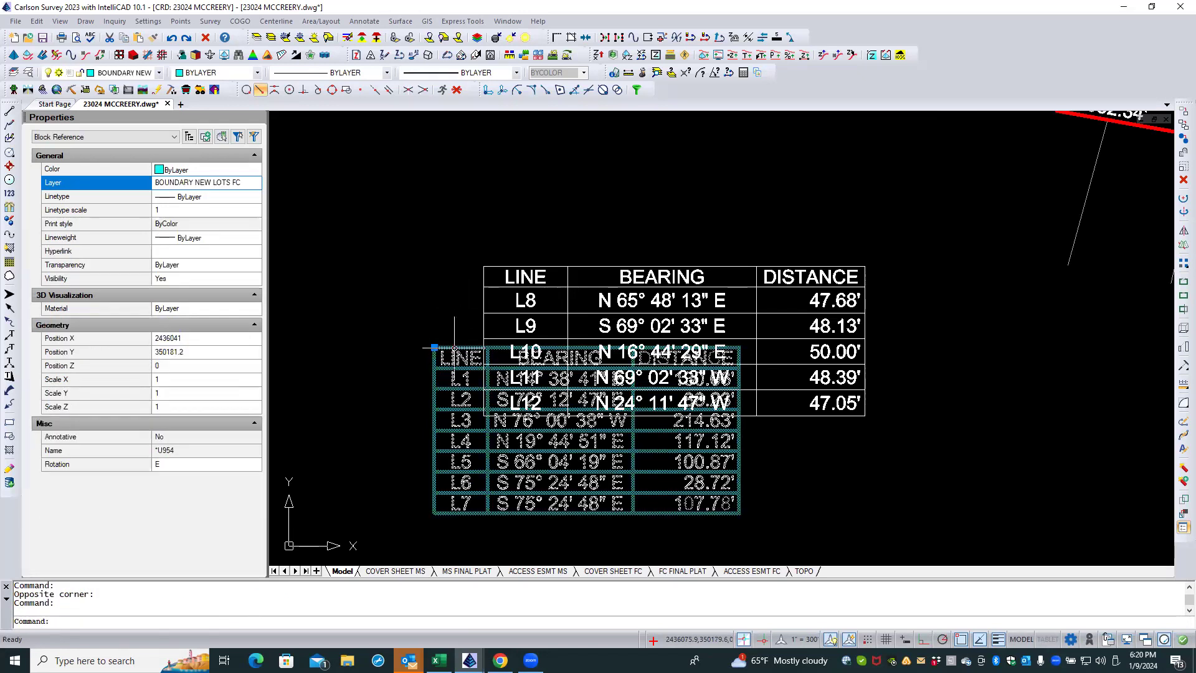
key(Escape)
key(Escape)
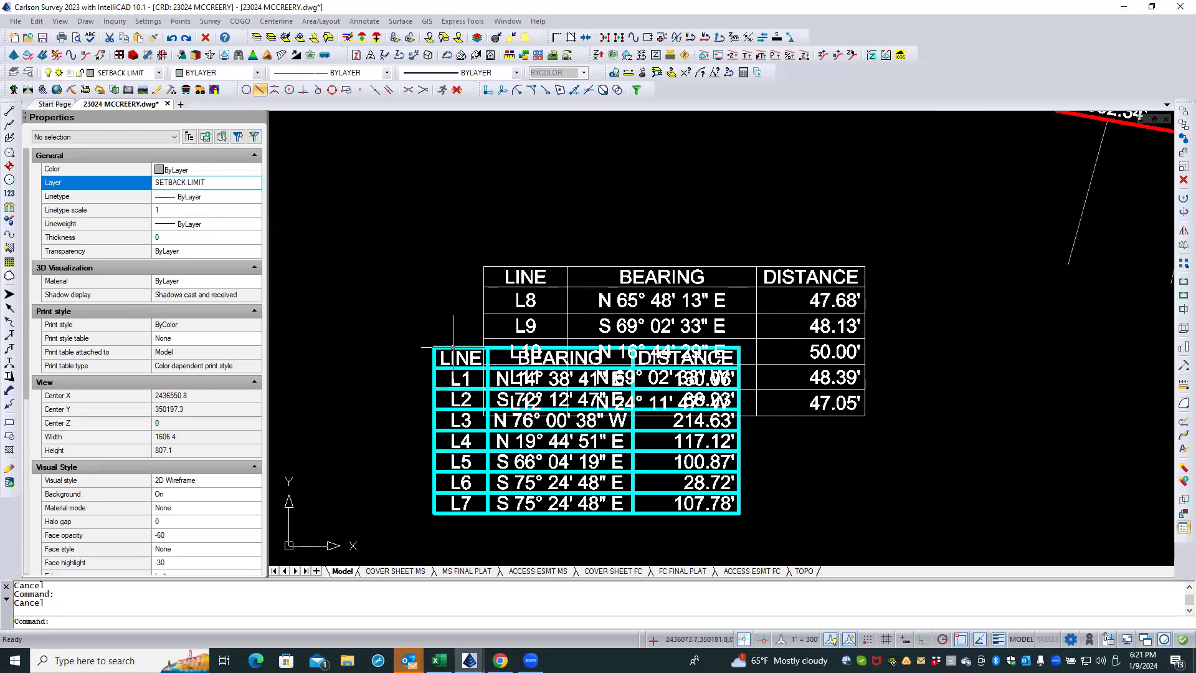
click(453, 347)
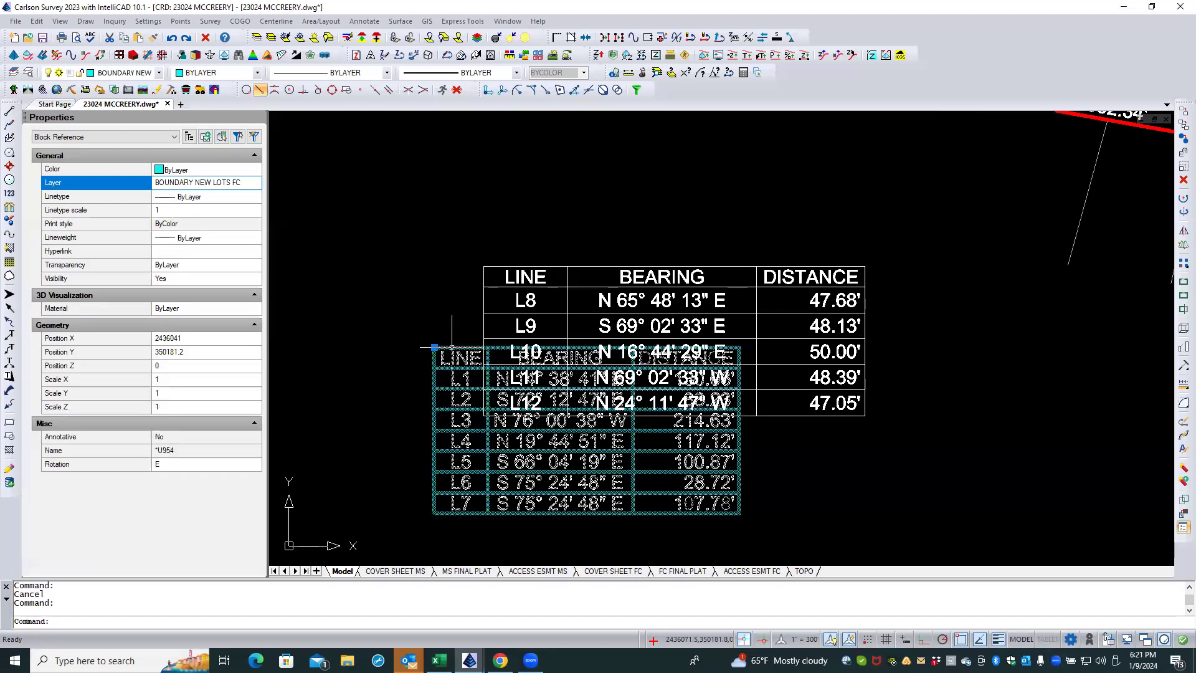
key(Escape)
Step: Edit the properties of the L1–L7 line table using the General Table Editor
click(364, 21)
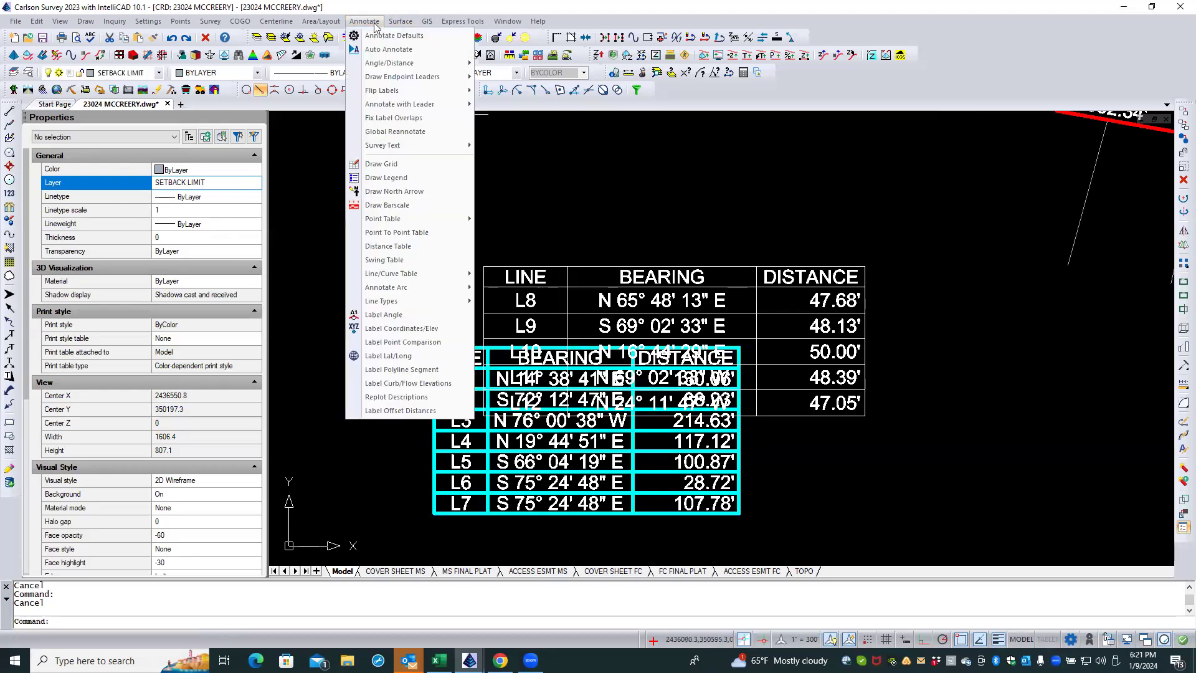
mouse_move(423, 287)
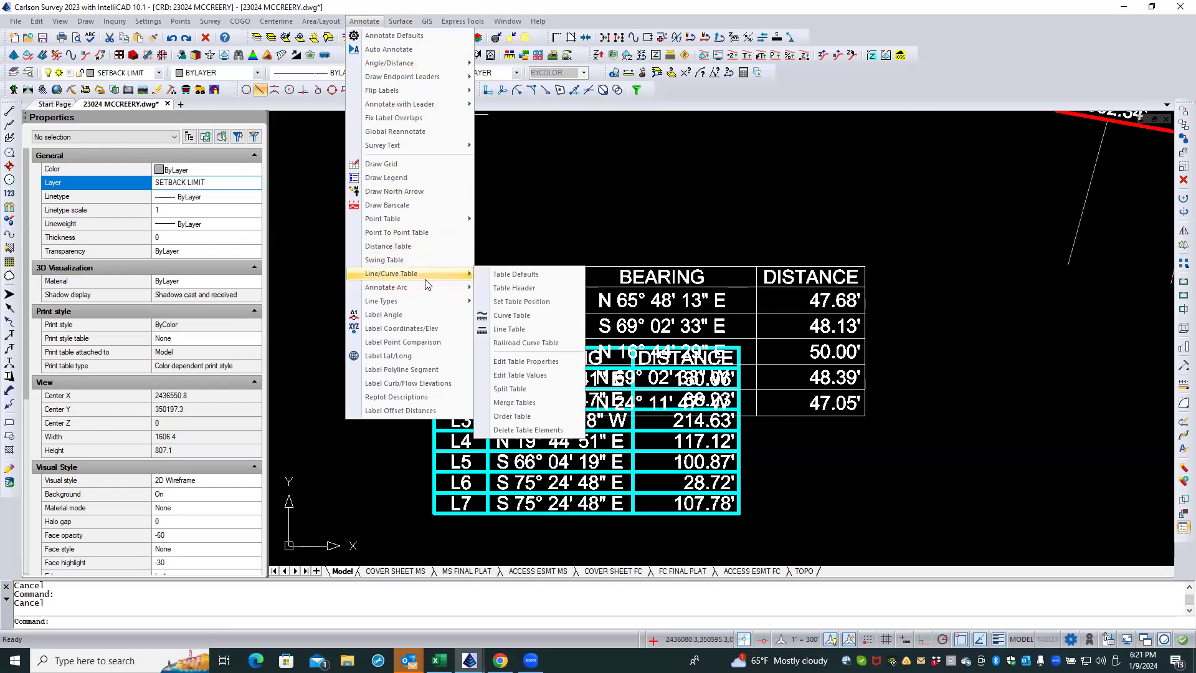
click(547, 361)
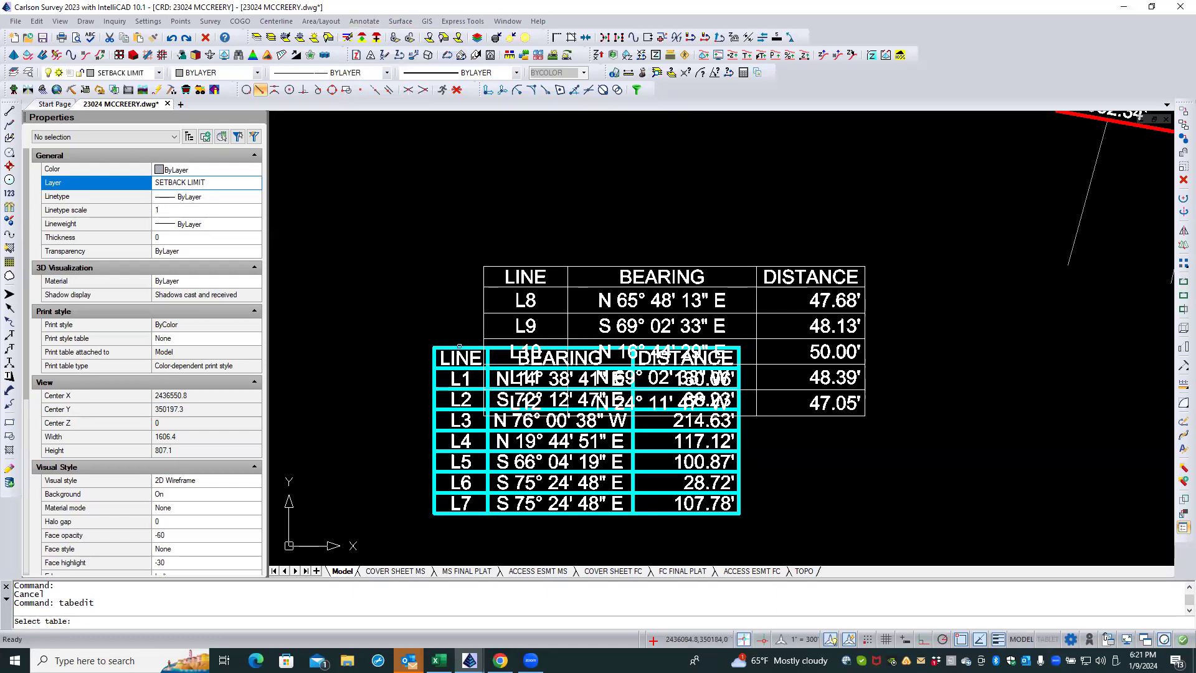
click(459, 348)
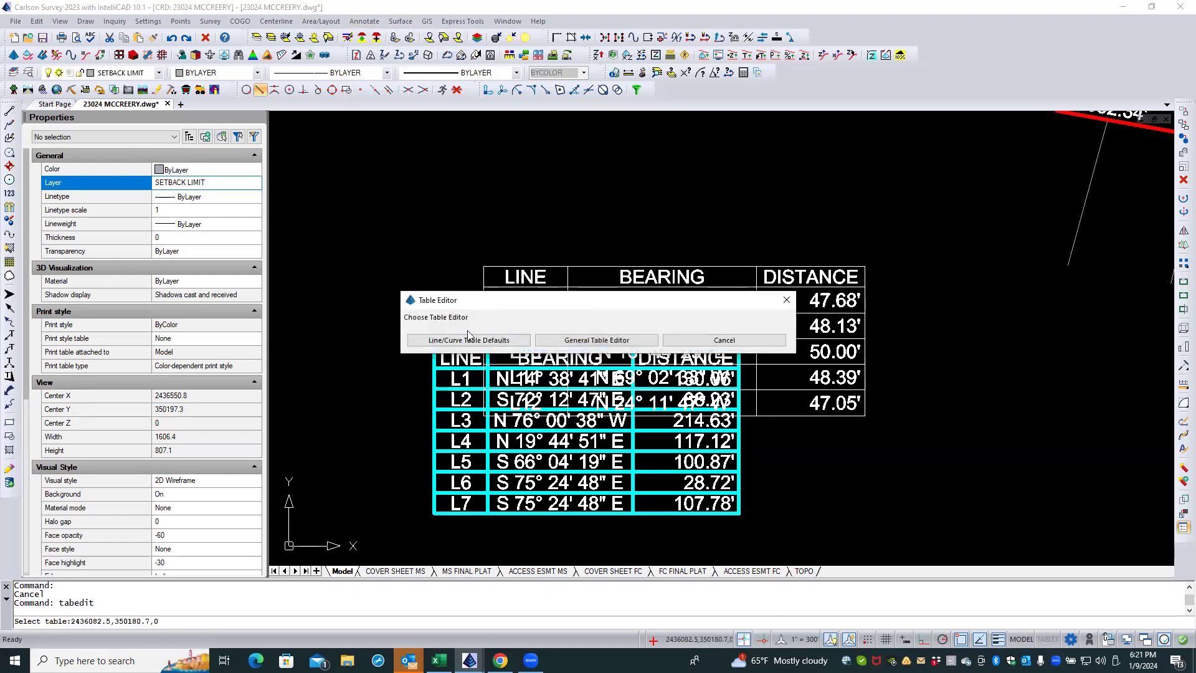
click(571, 340)
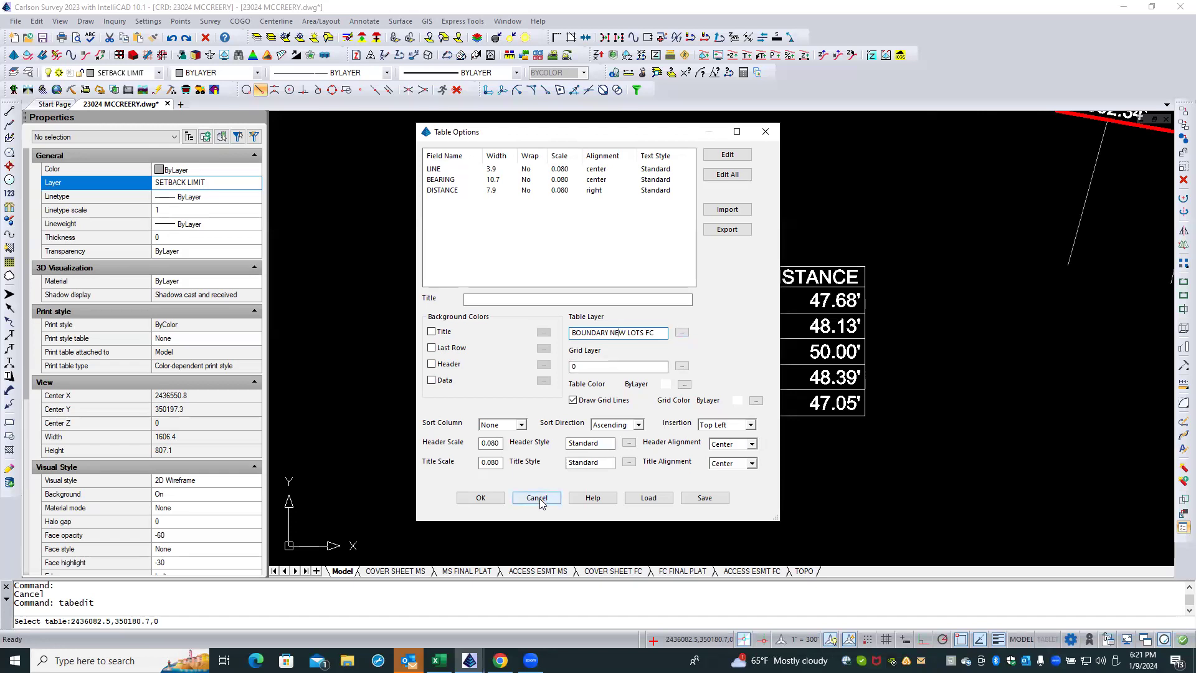
Step: Set the table layer of the L1–L7 line table to BOUNDARY in its table options and apply the change
click(678, 335)
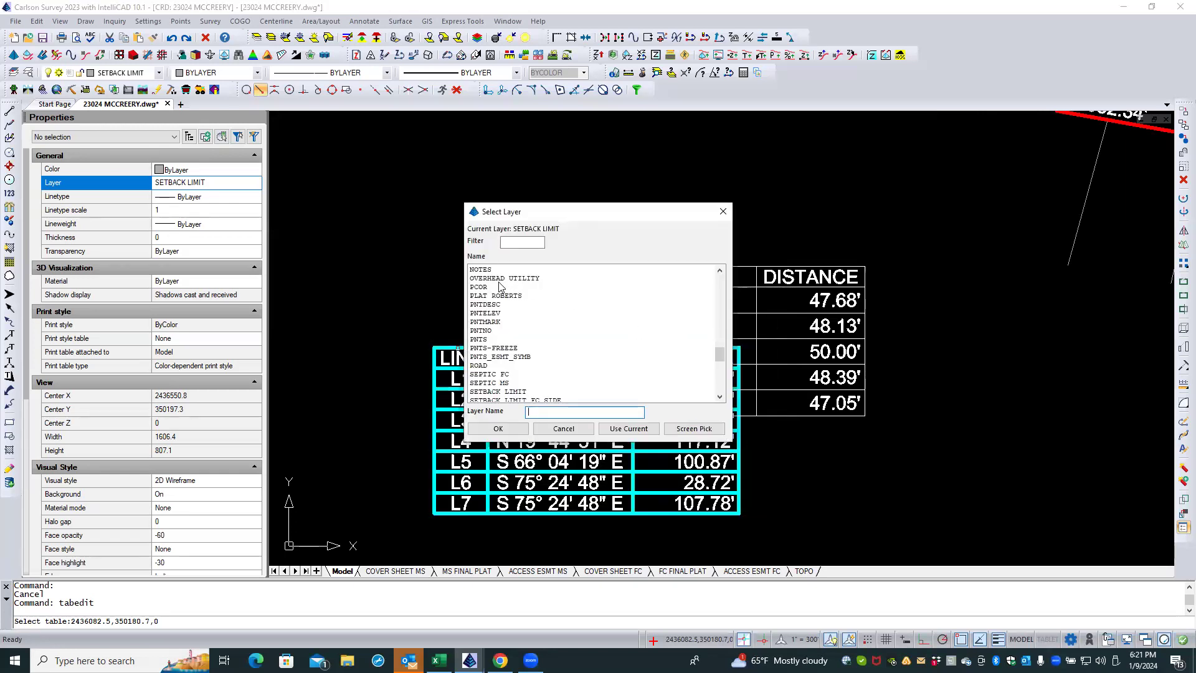
click(517, 241)
text(bou)
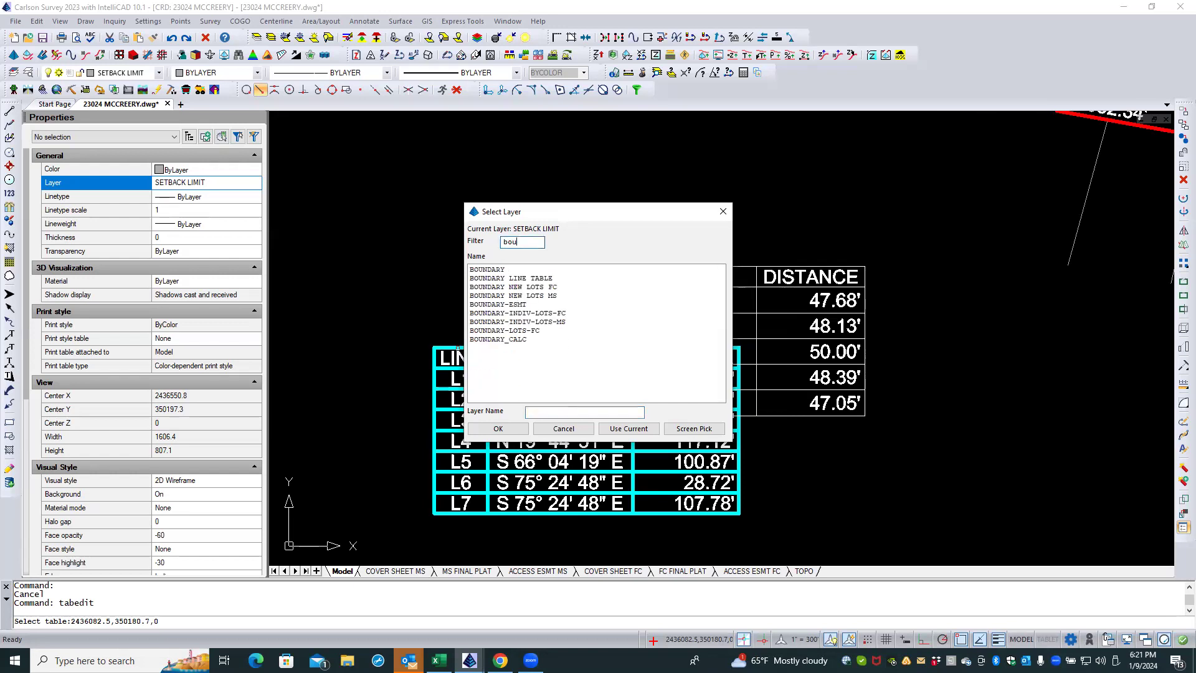
text(n)
click(498, 271)
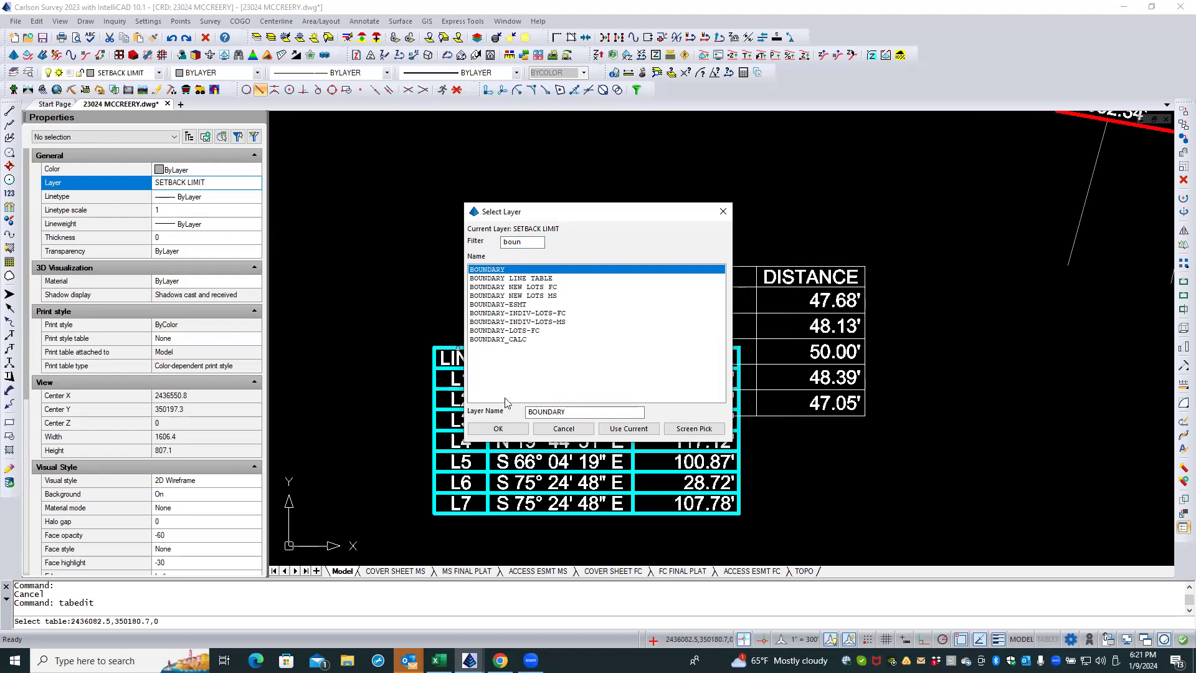
click(498, 428)
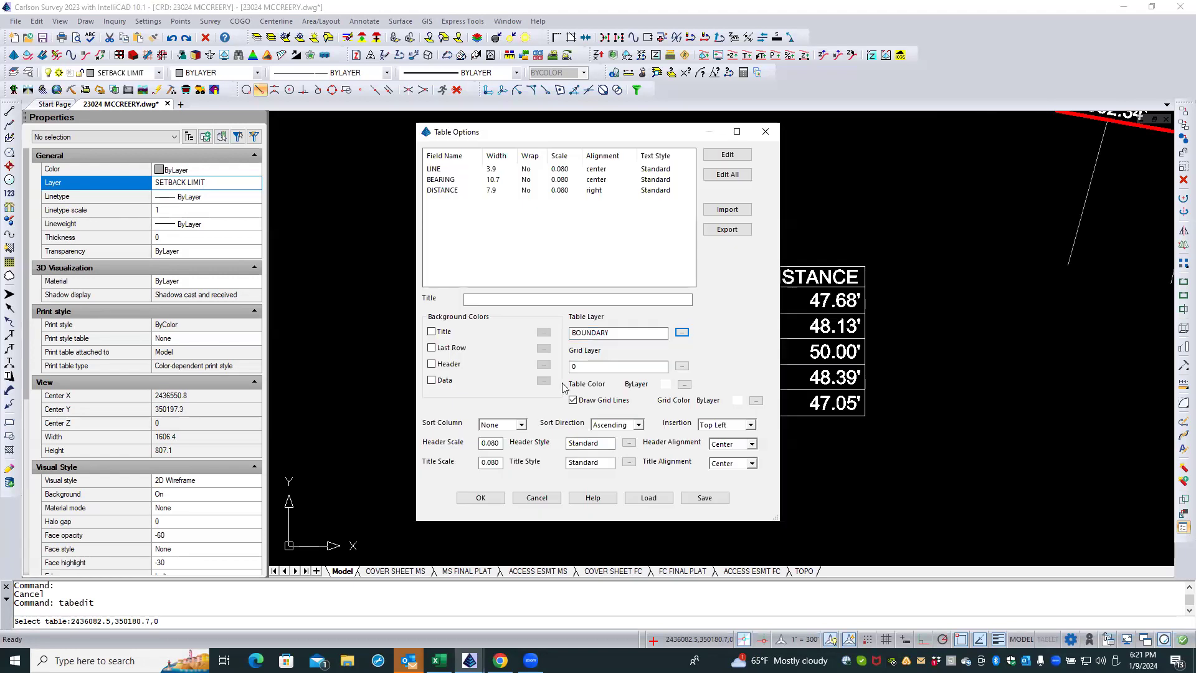
click(480, 497)
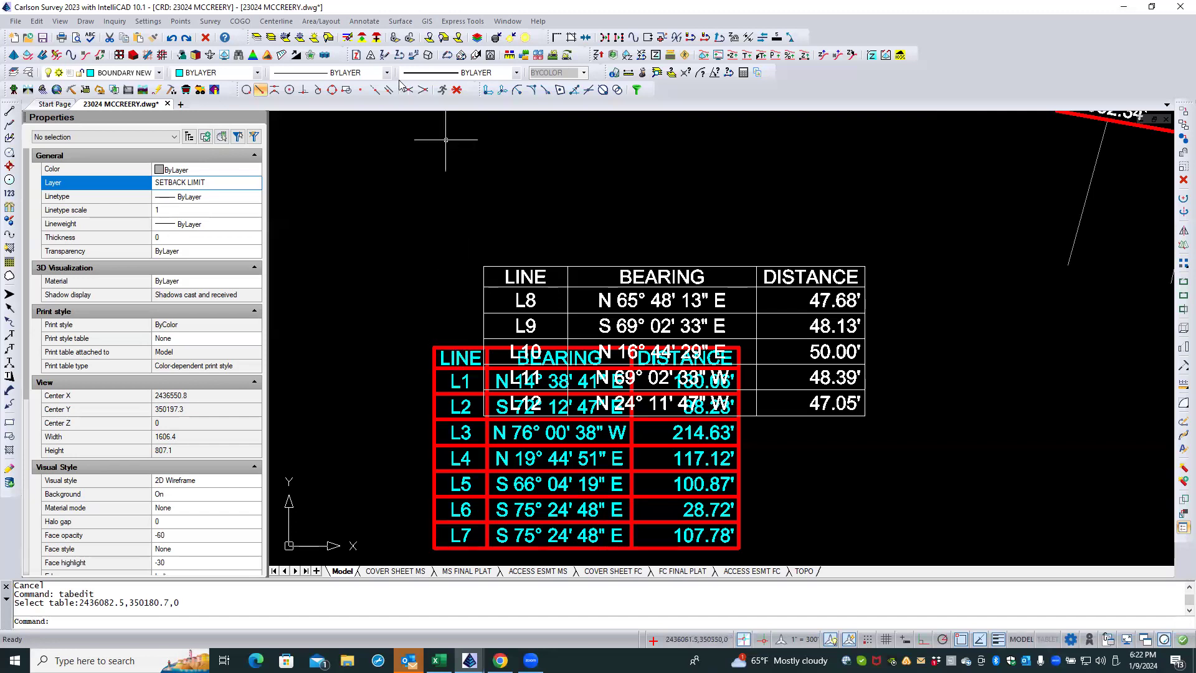
Step: Reopen the L1–L7 table in the General Table Editor, examine the LINE field's display properties, and cancel out of the editor
right_click(390, 182)
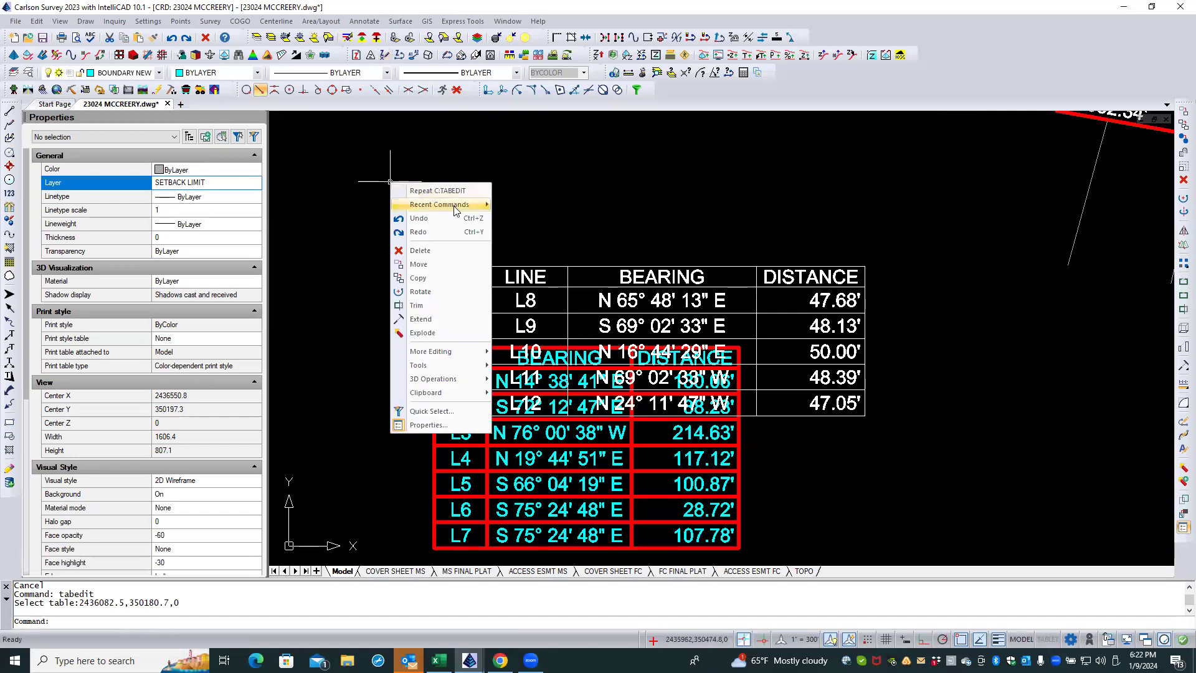
mouse_move(456, 211)
click(534, 203)
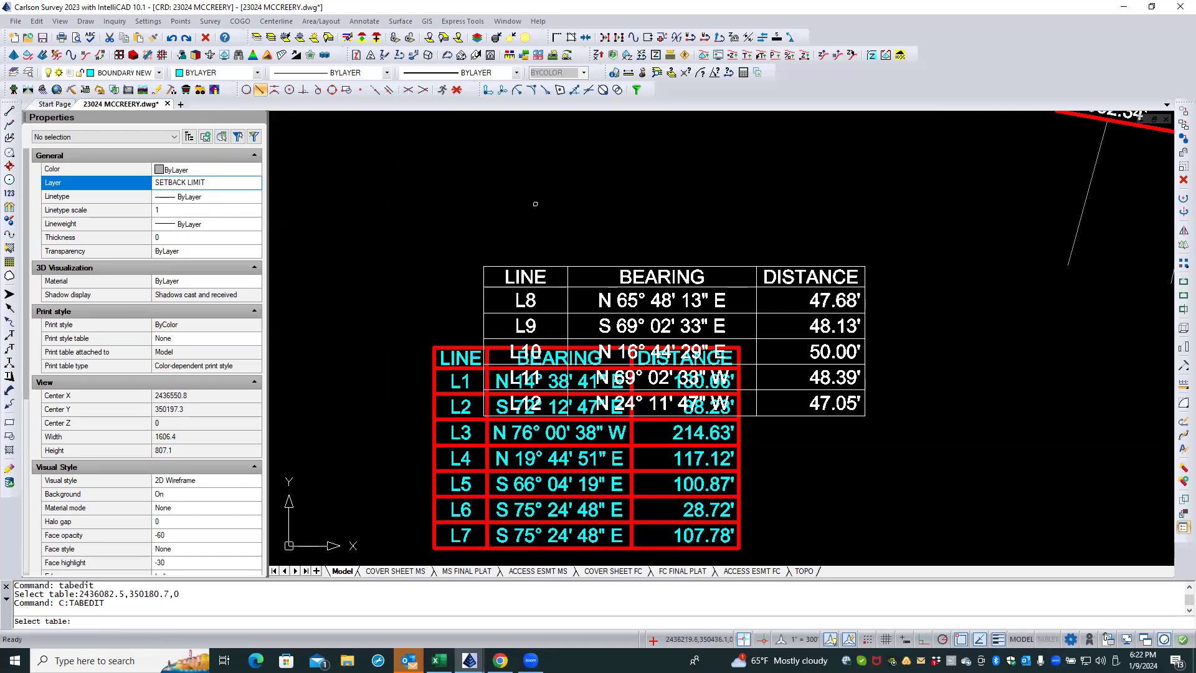
click(466, 352)
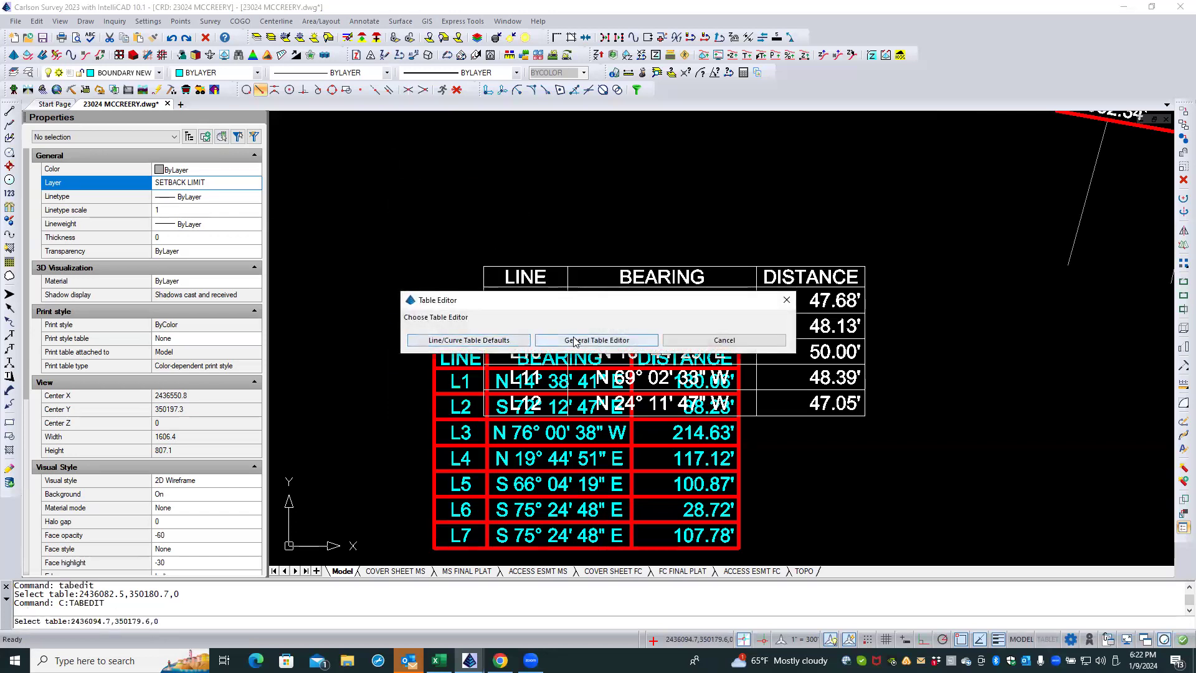
click(574, 340)
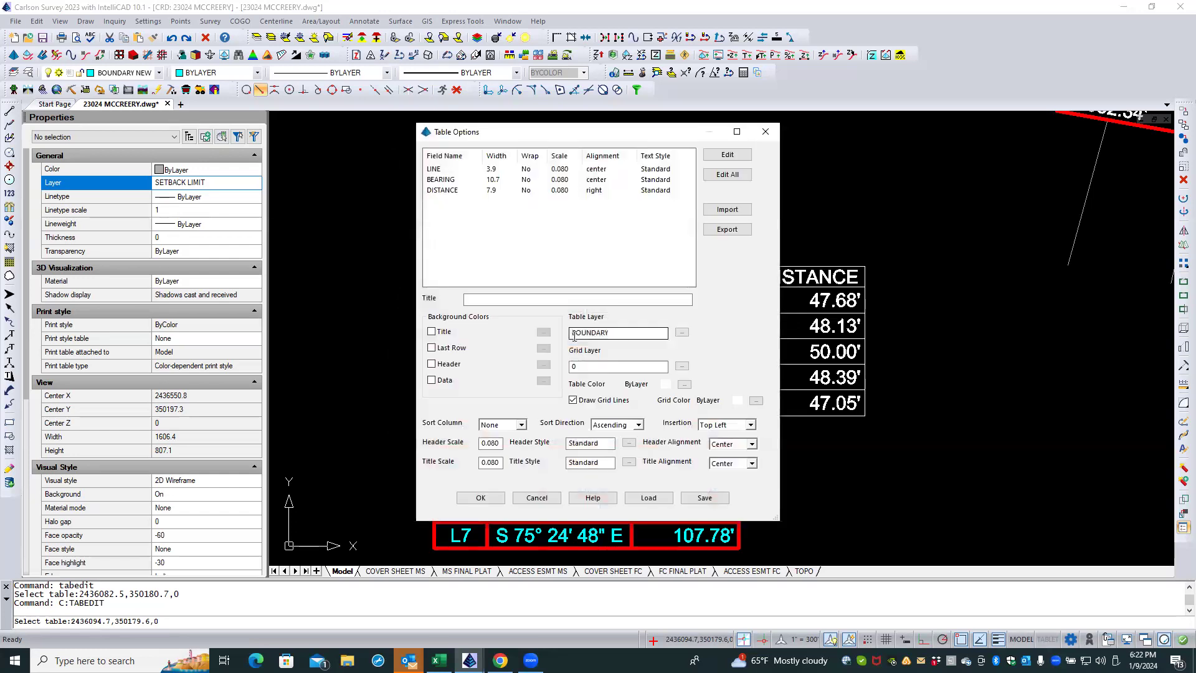
double_click(447, 169)
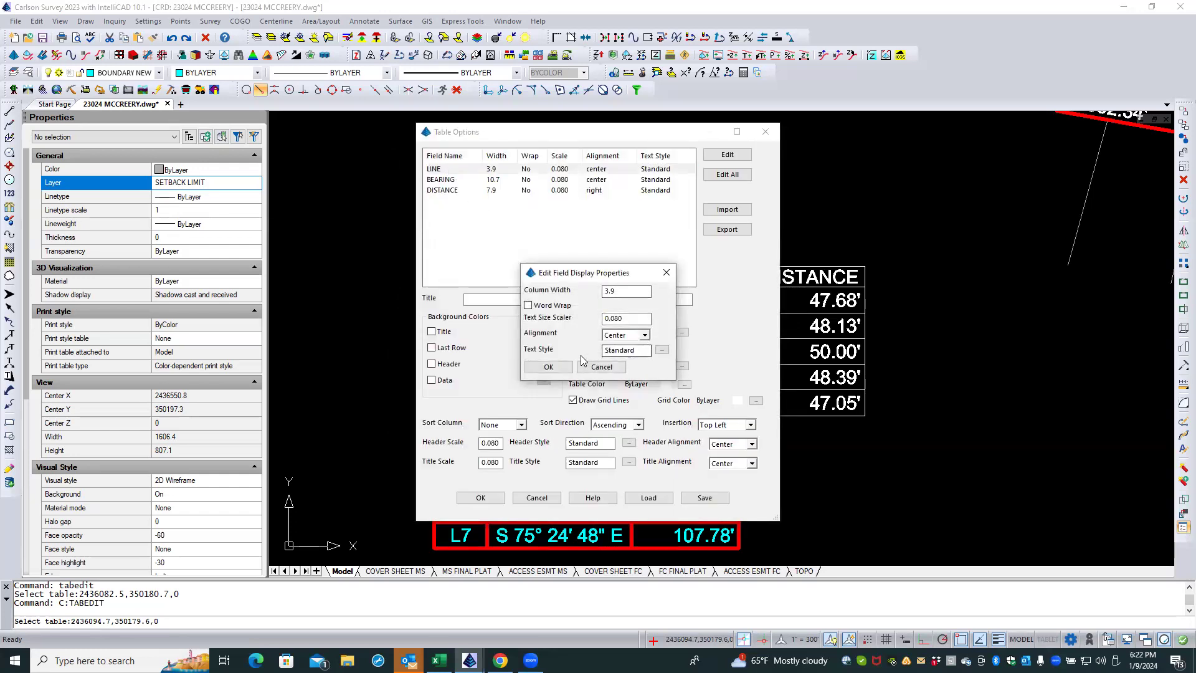
click(601, 367)
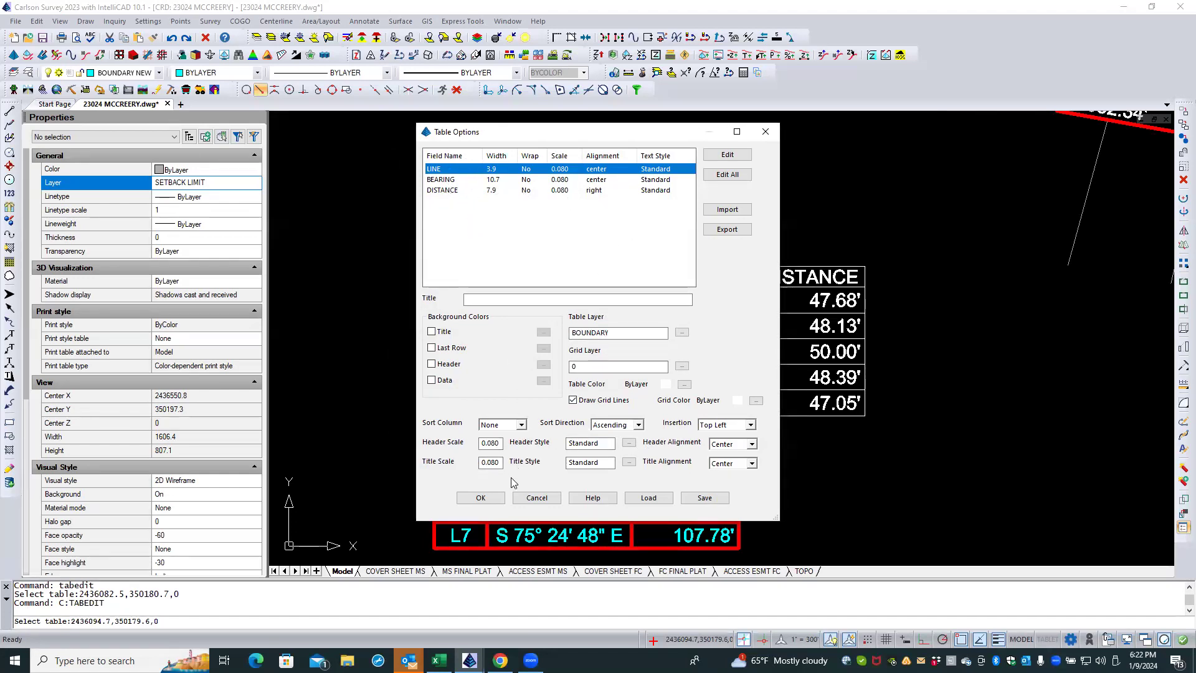
click(536, 497)
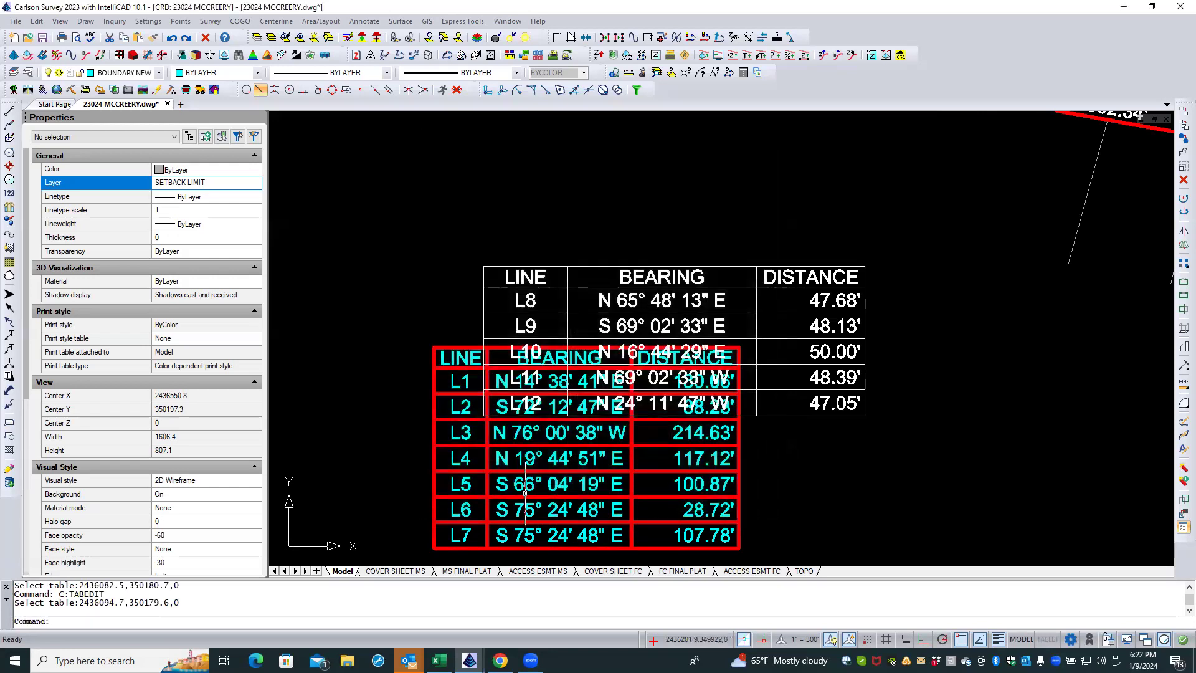
key(Escape)
key(Escape)
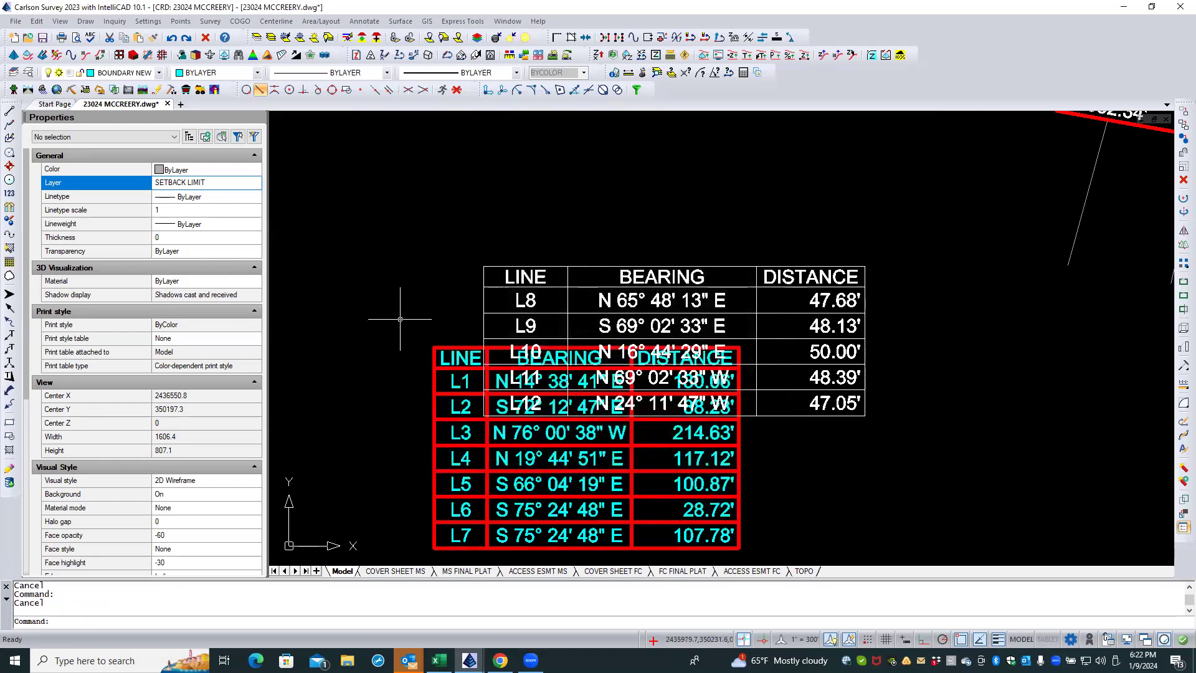
Step: Open the L1–L7 line table block for in-place editing, automatically selecting all nested entities
click(455, 346)
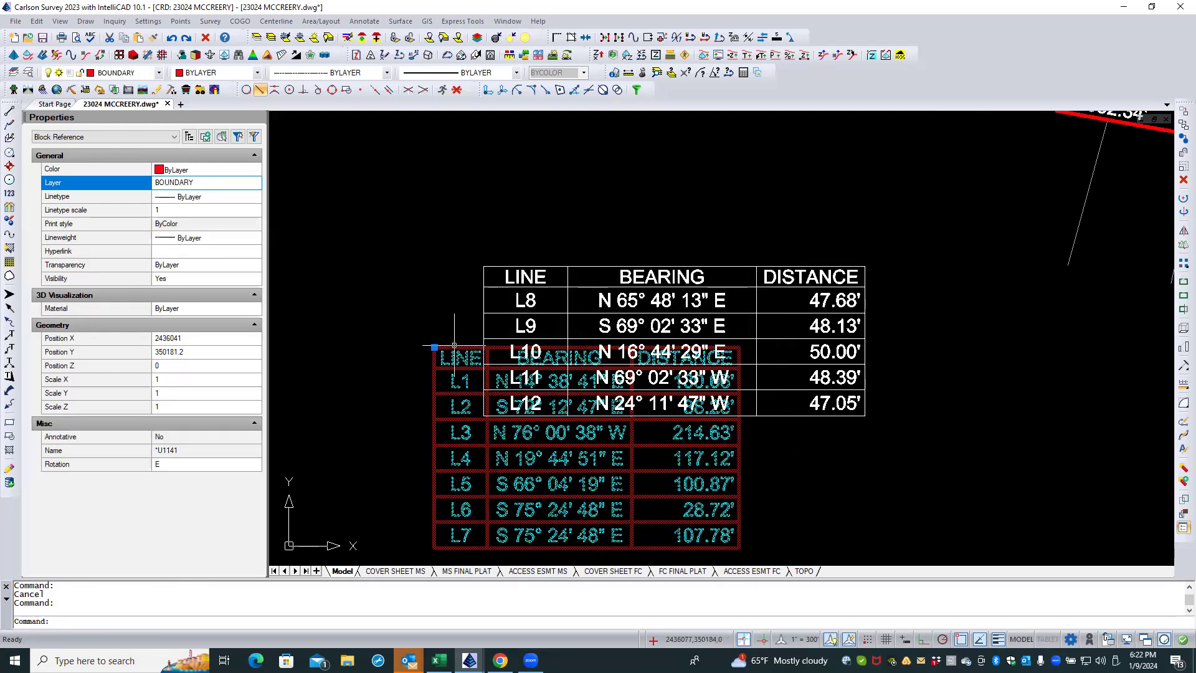
right_click(456, 348)
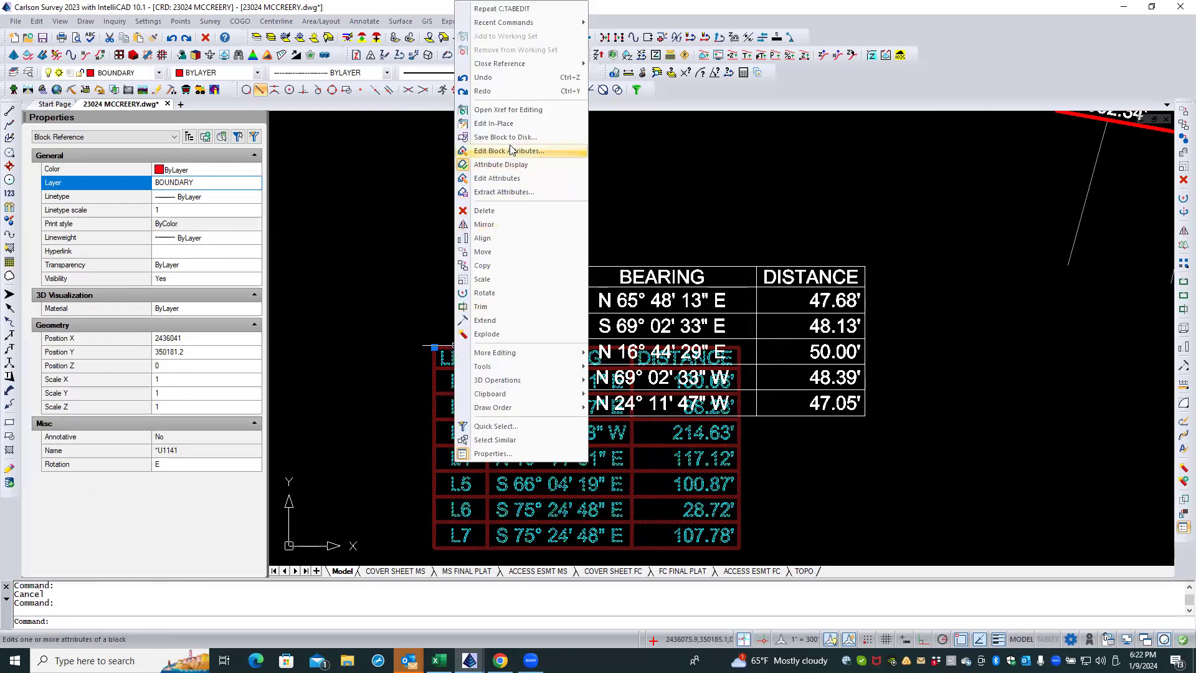
click(533, 123)
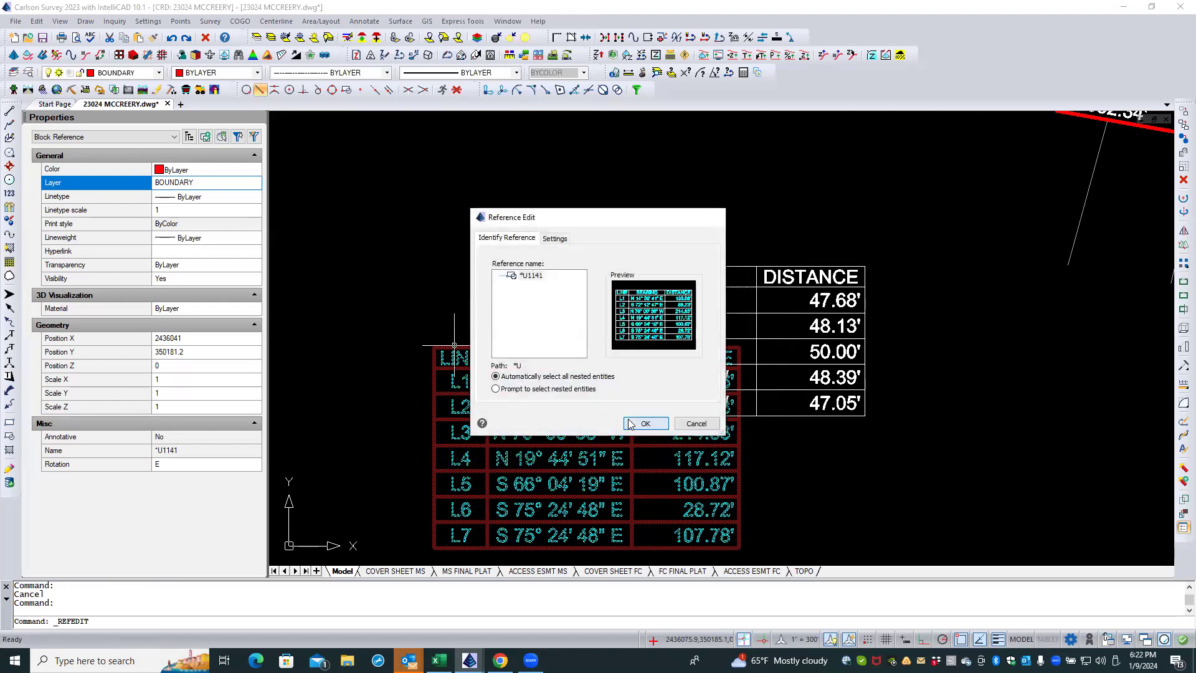
click(645, 423)
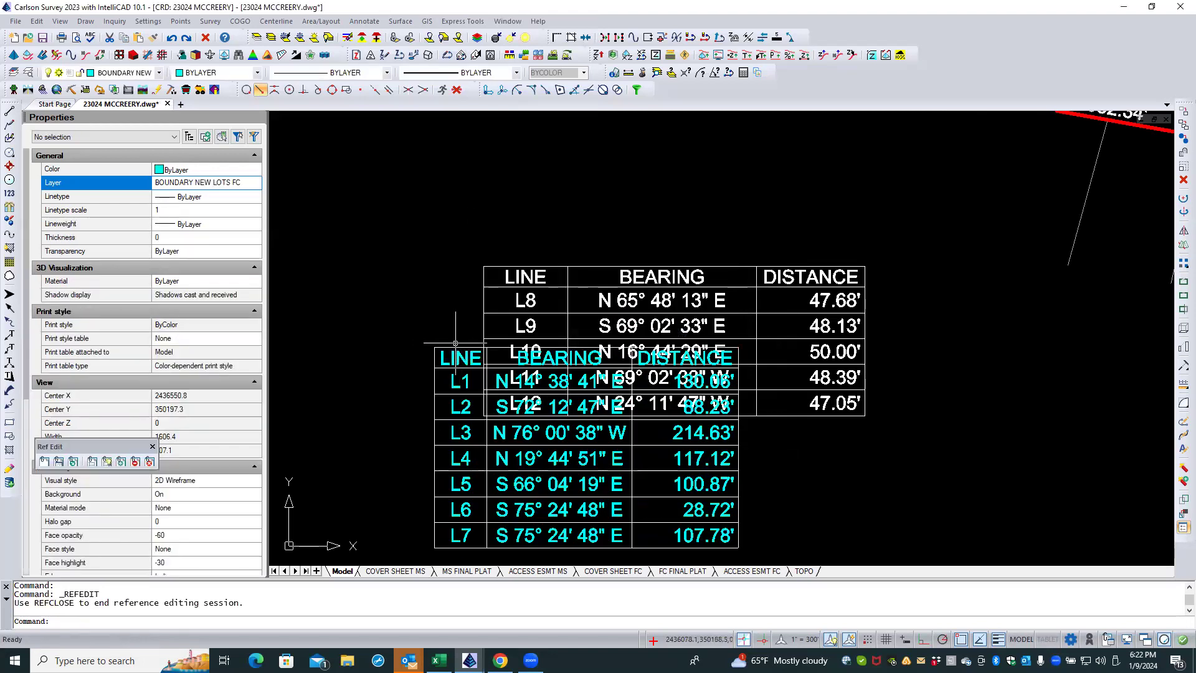
Step: Inspect the layers of the table's upper grid line and its LINE header text within the block
click(456, 347)
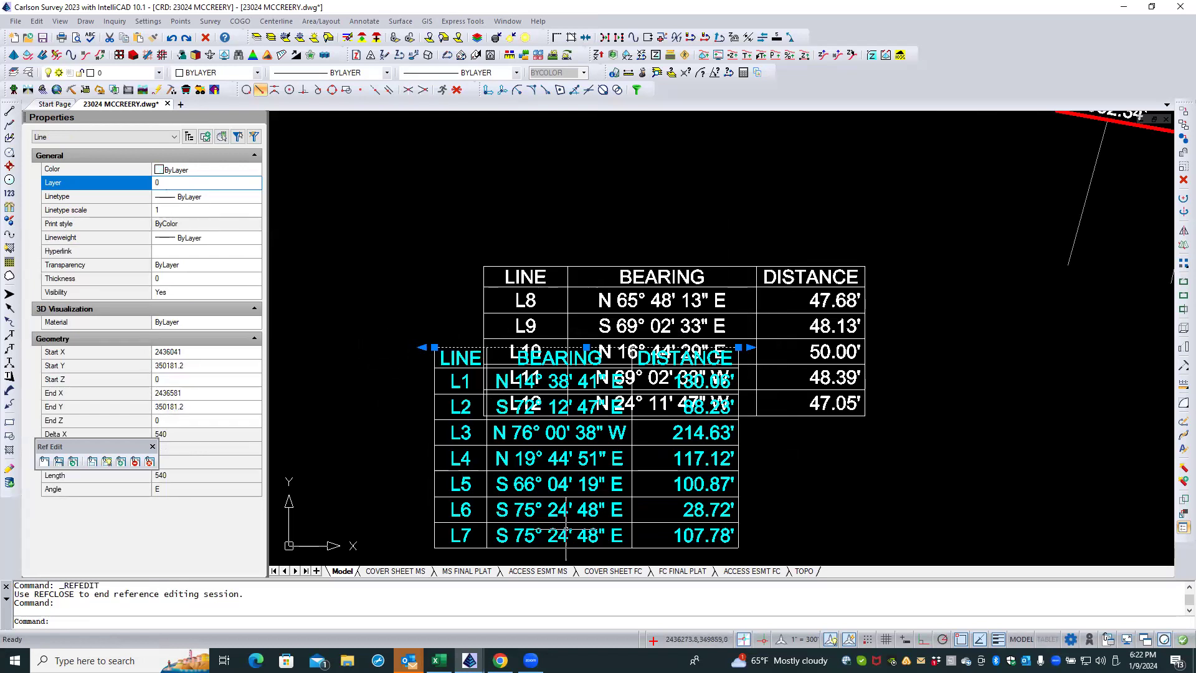
key(Escape)
key(Escape)
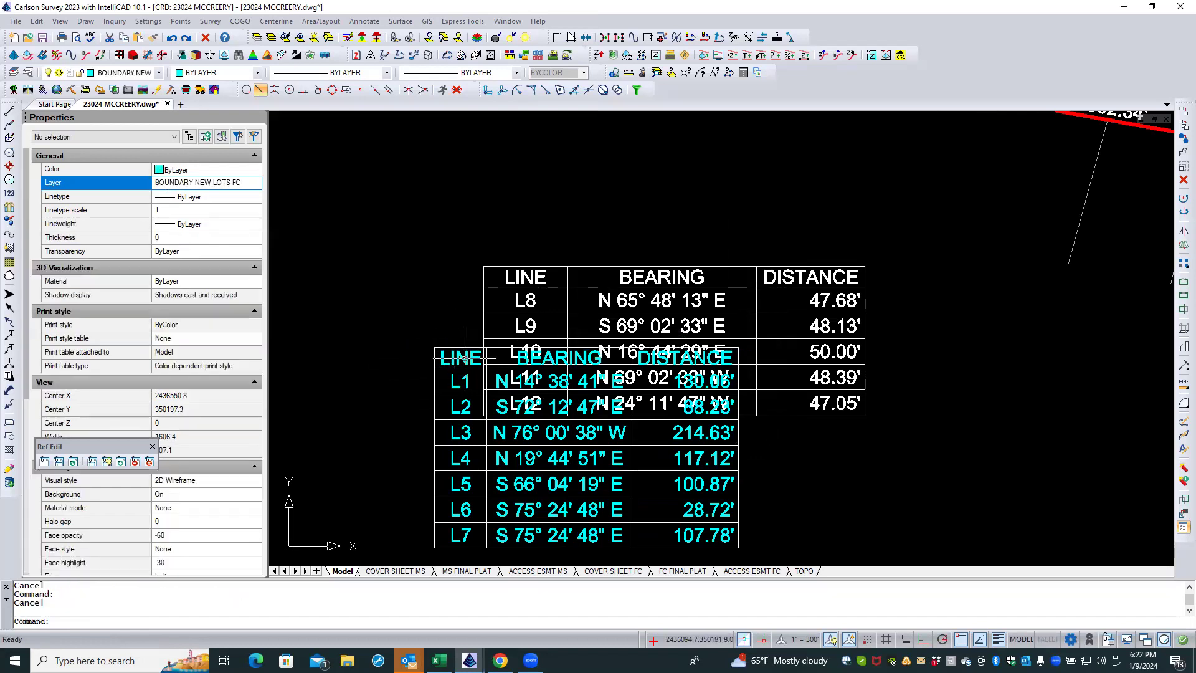
click(466, 361)
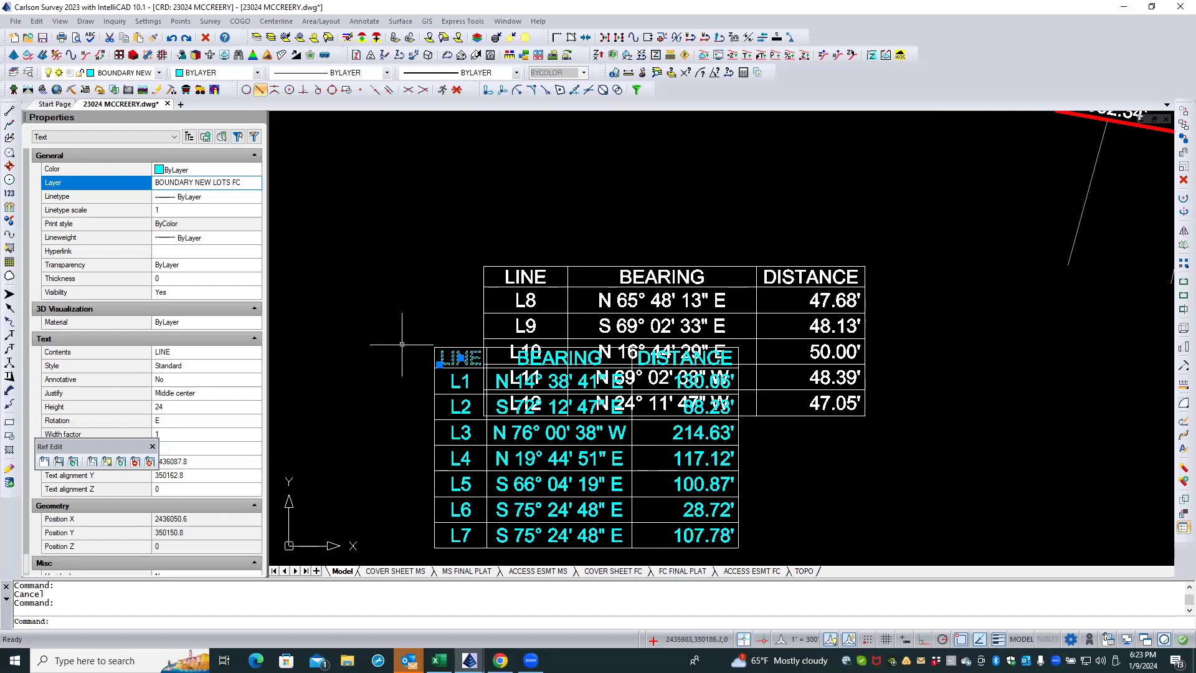
Step: Move all text and grid lines inside the L1–L7 table block to layer 0
click(391, 329)
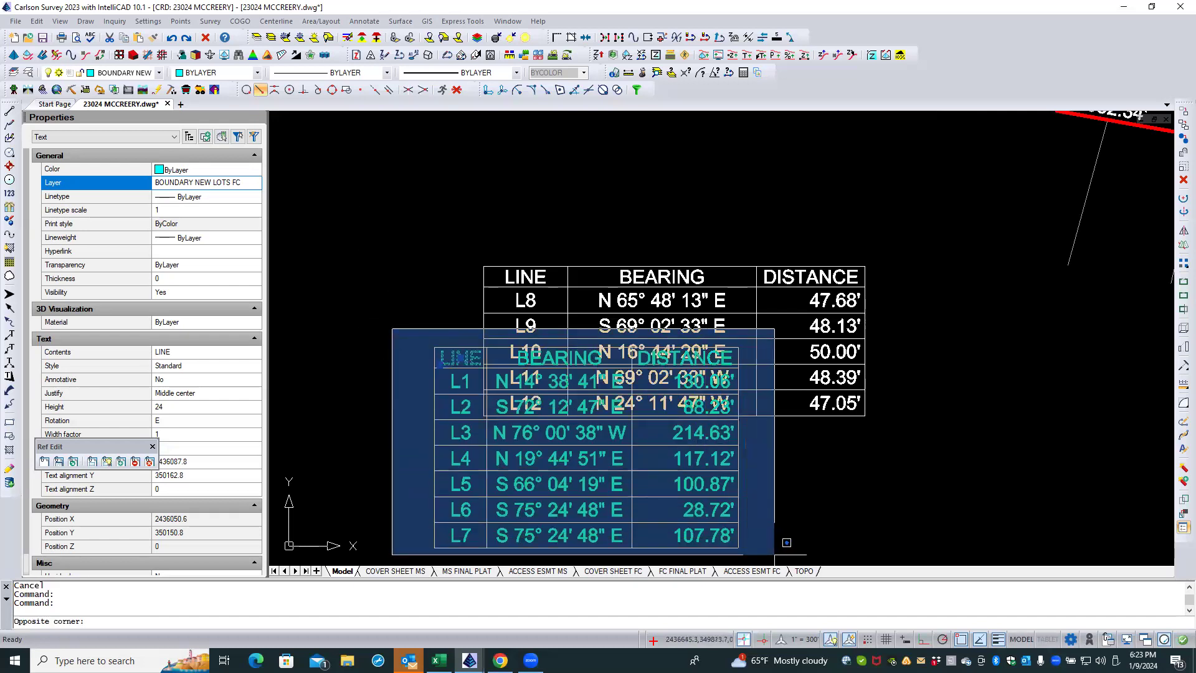
click(774, 553)
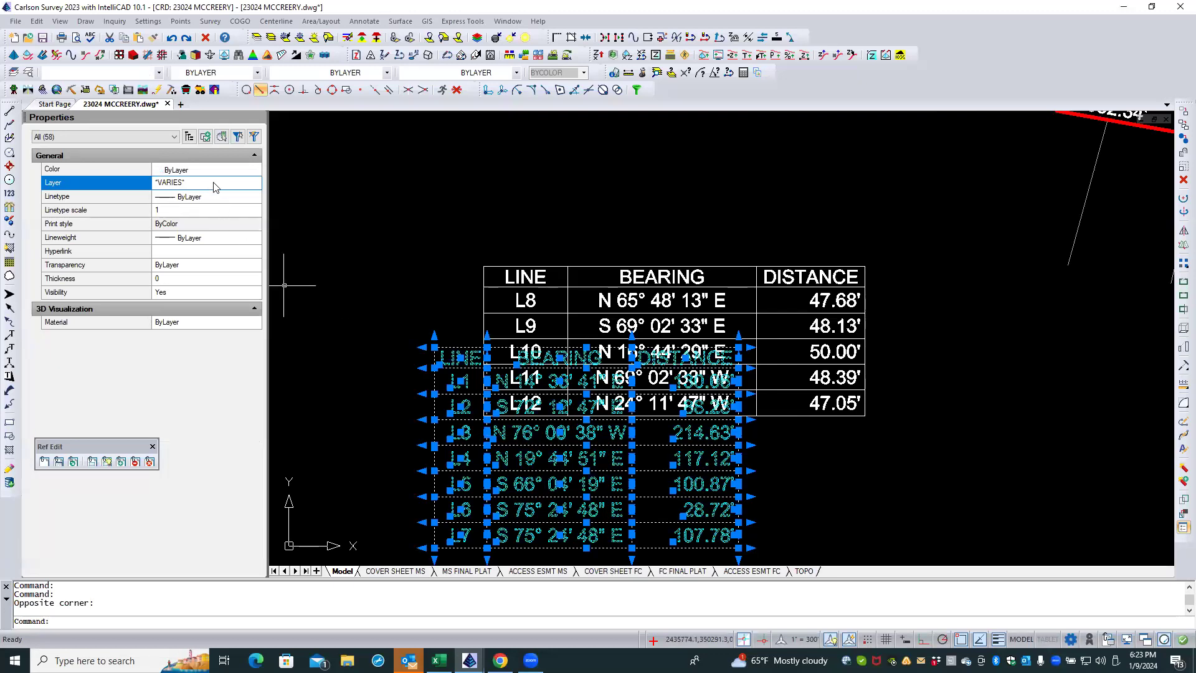
click(250, 184)
drag(257, 429, 251, 202)
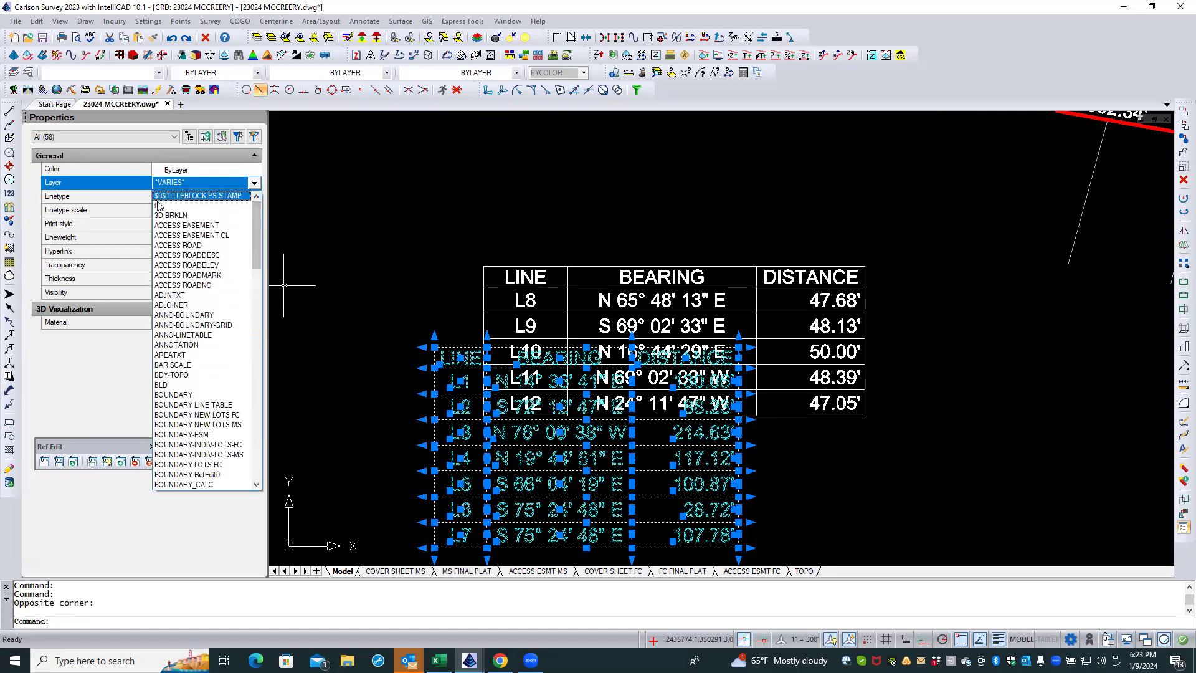
click(239, 206)
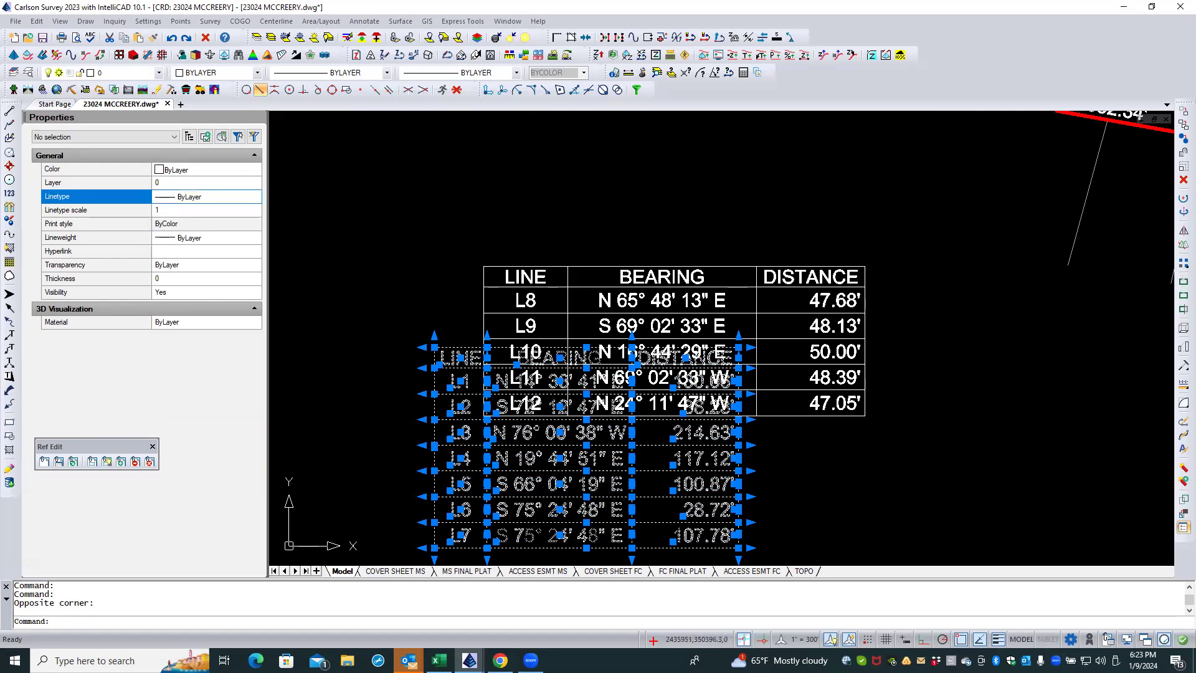
key(Escape)
key(Escape)
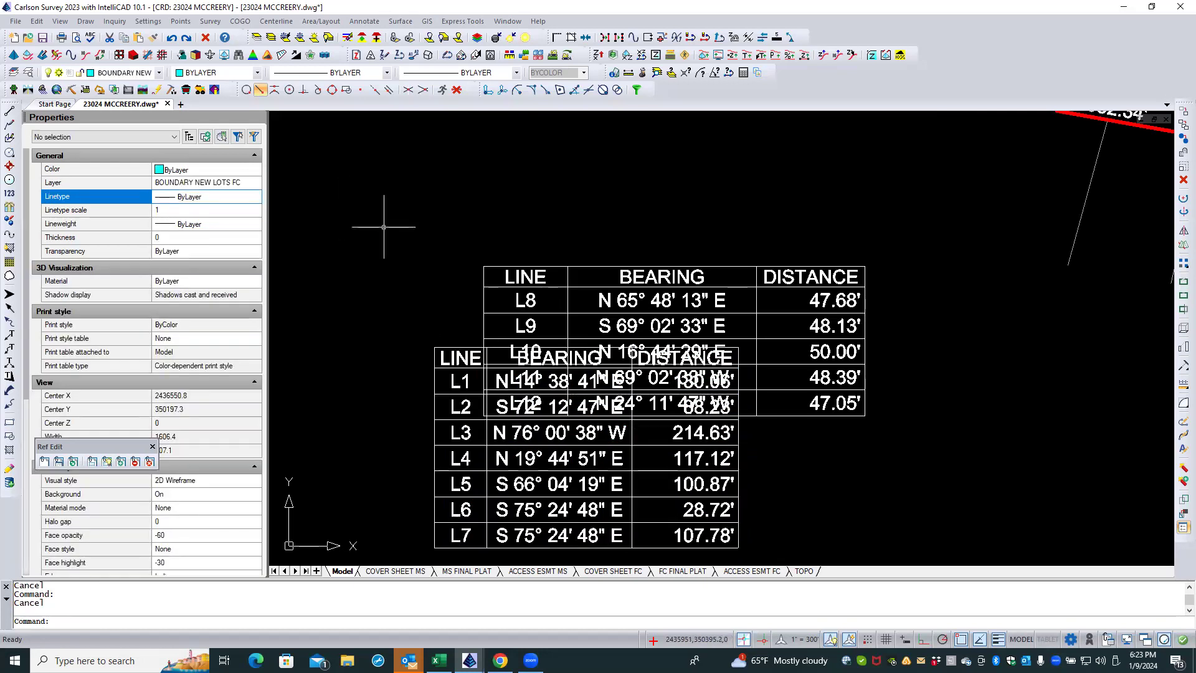
Step: Check the layer of the table's upper grid line again and deselect it
click(455, 348)
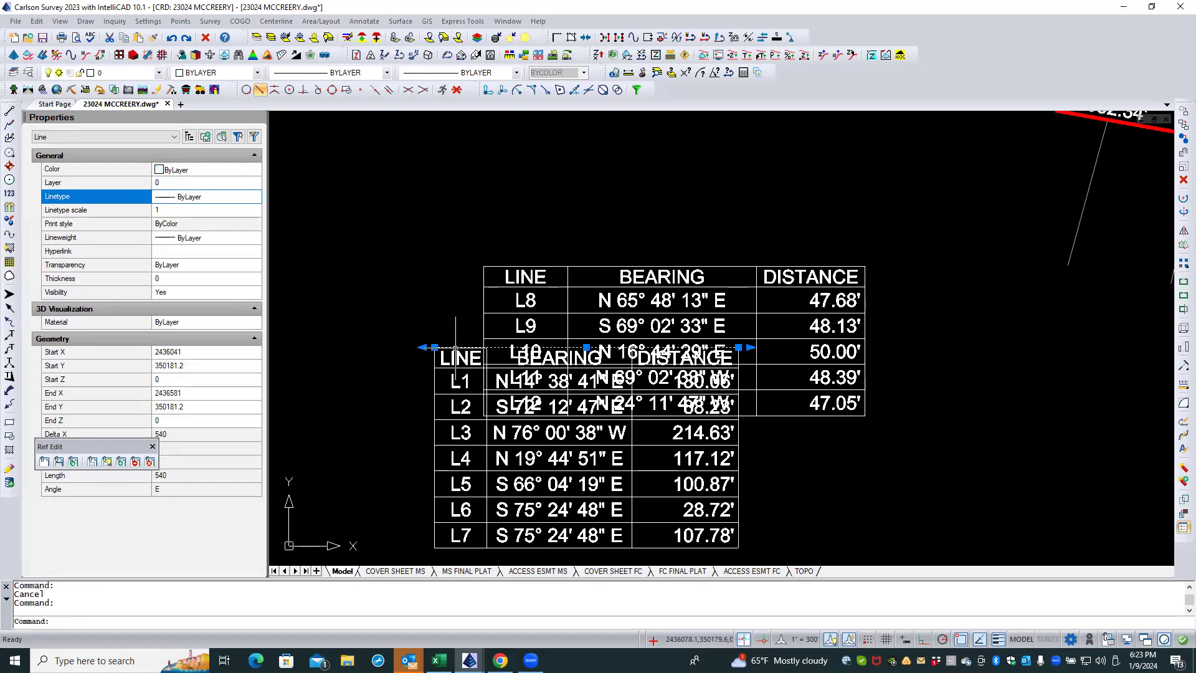
key(Escape)
key(Escape)
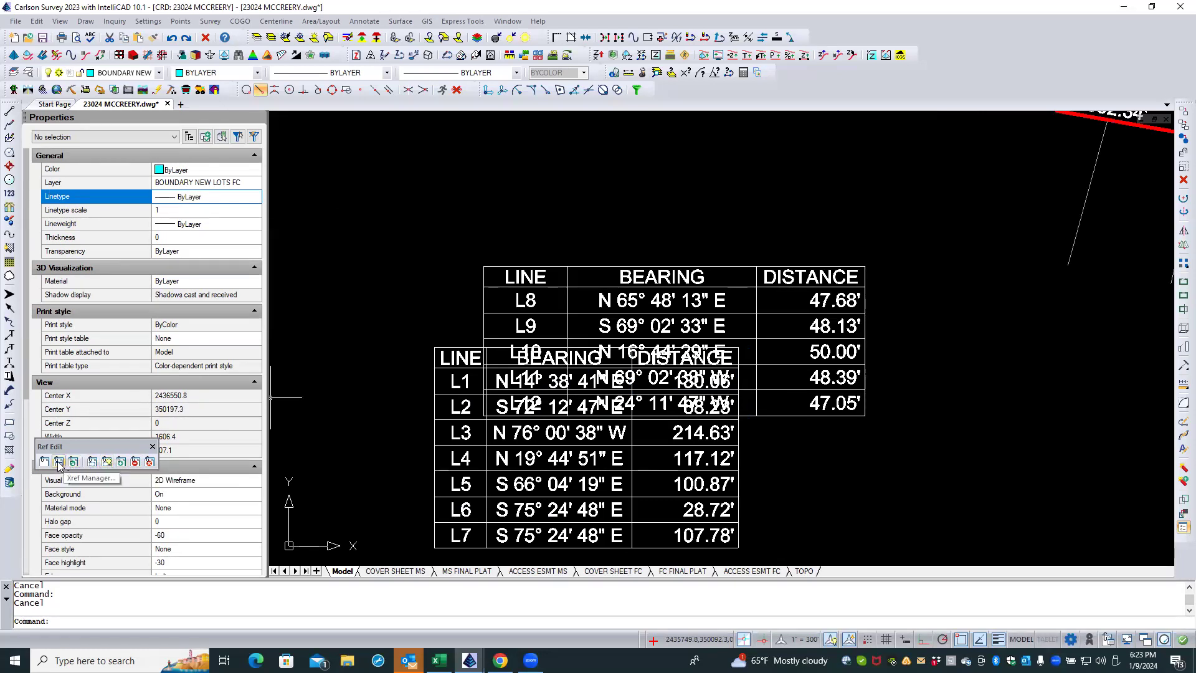
Step: Close the in-place block edit of the line table, saving the reference changes
click(150, 462)
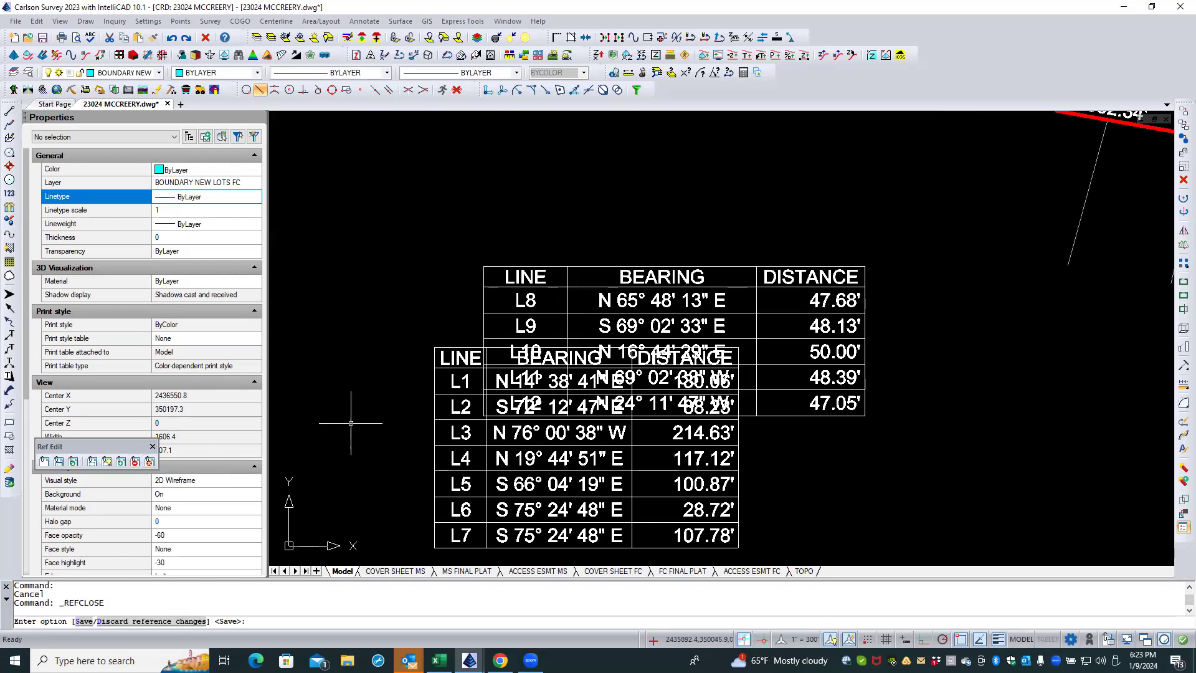
text(s)
key(Return)
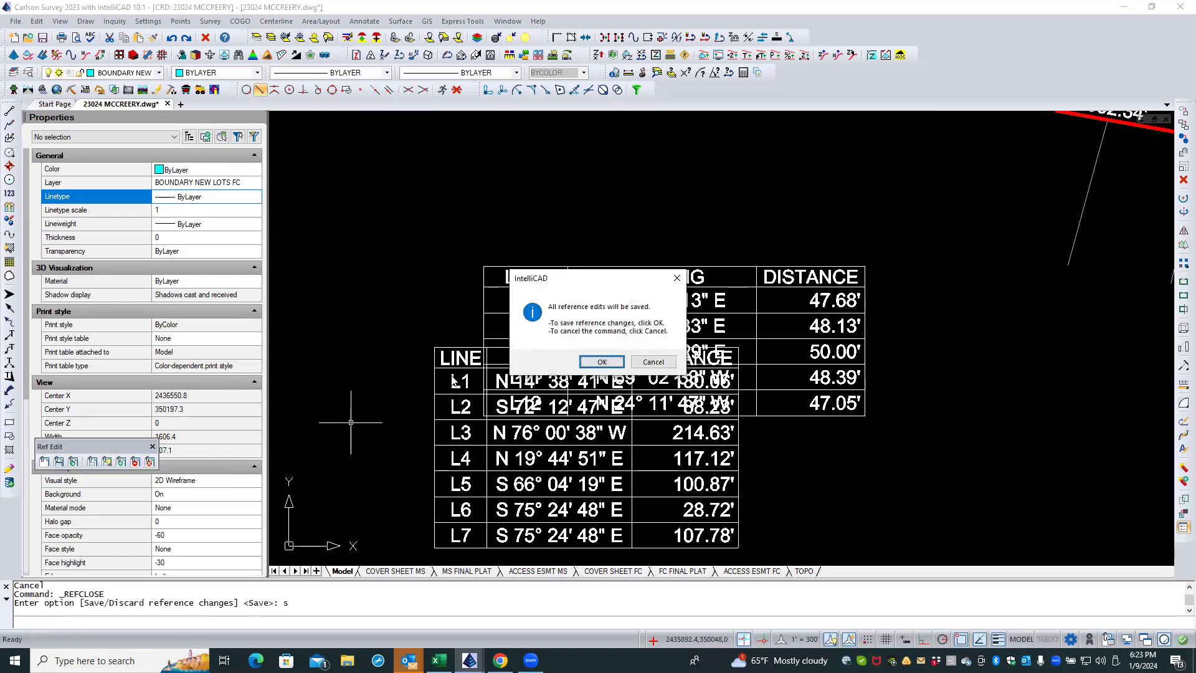
click(601, 361)
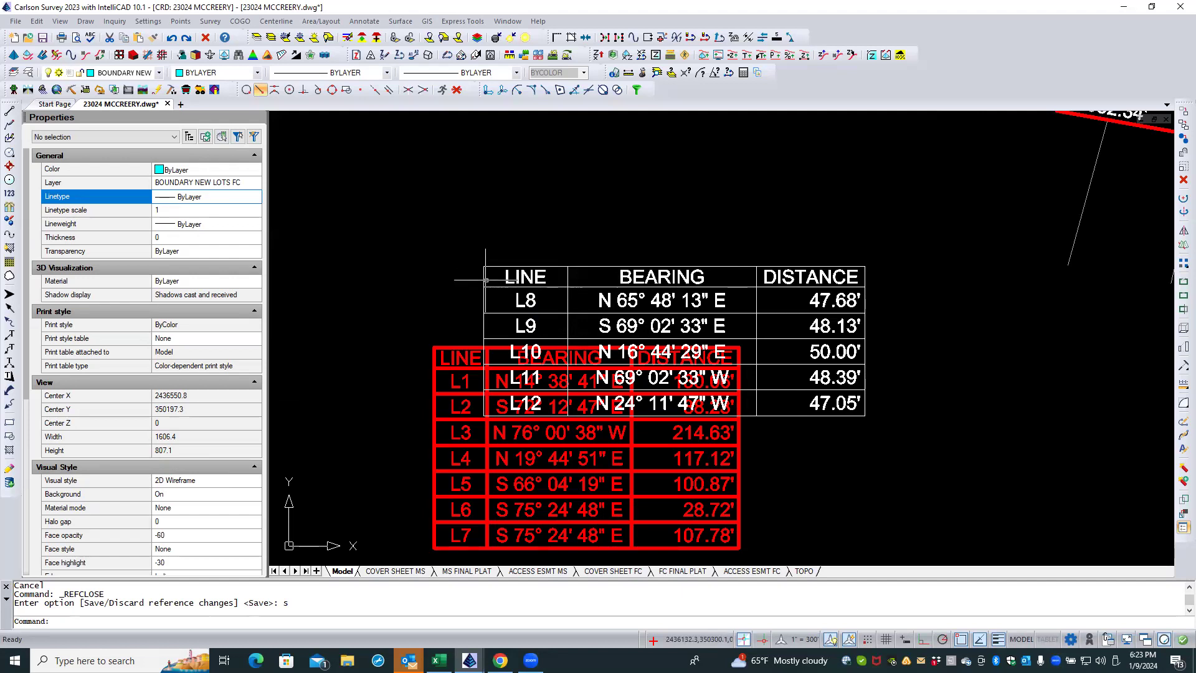
Step: Set the lineweight of the L1–L7 line table block to Default and reselect the block to check its properties
click(448, 347)
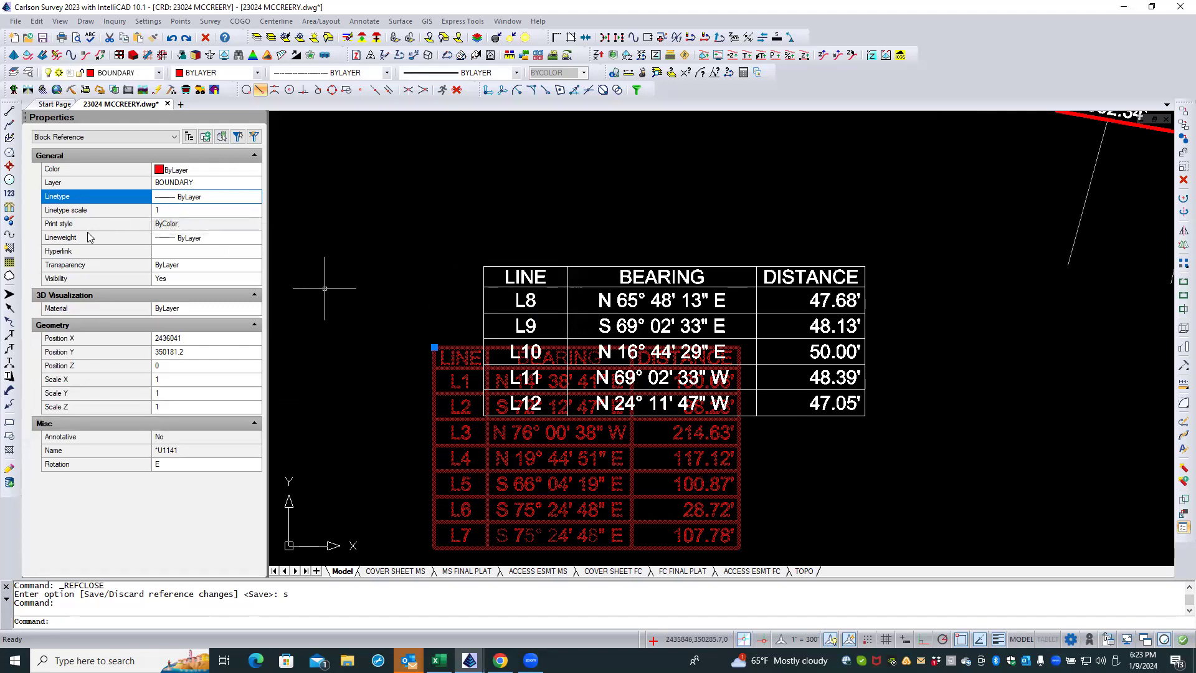
click(237, 239)
click(254, 239)
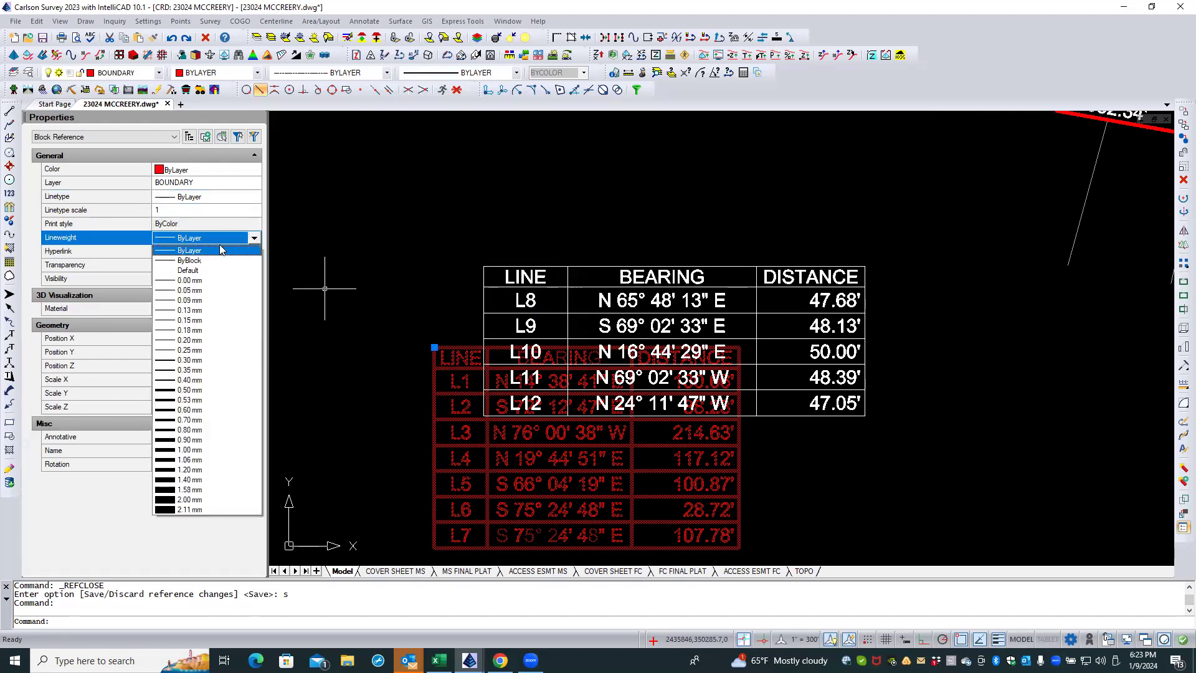
click(206, 270)
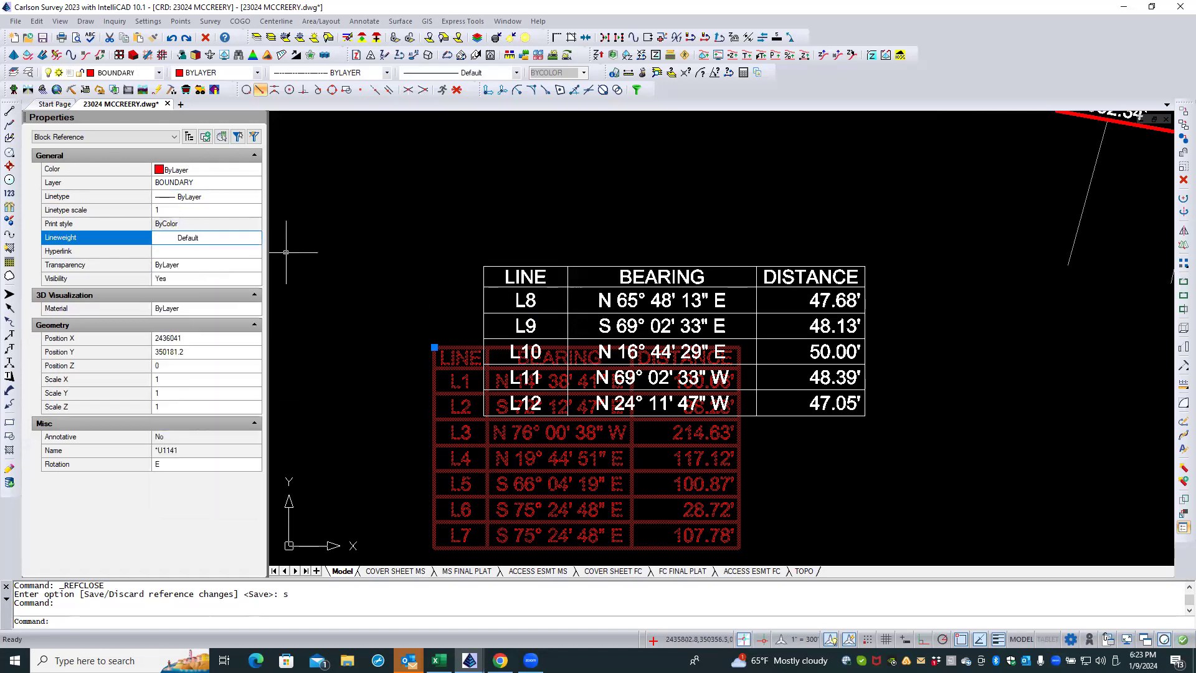
key(Escape)
key(Escape)
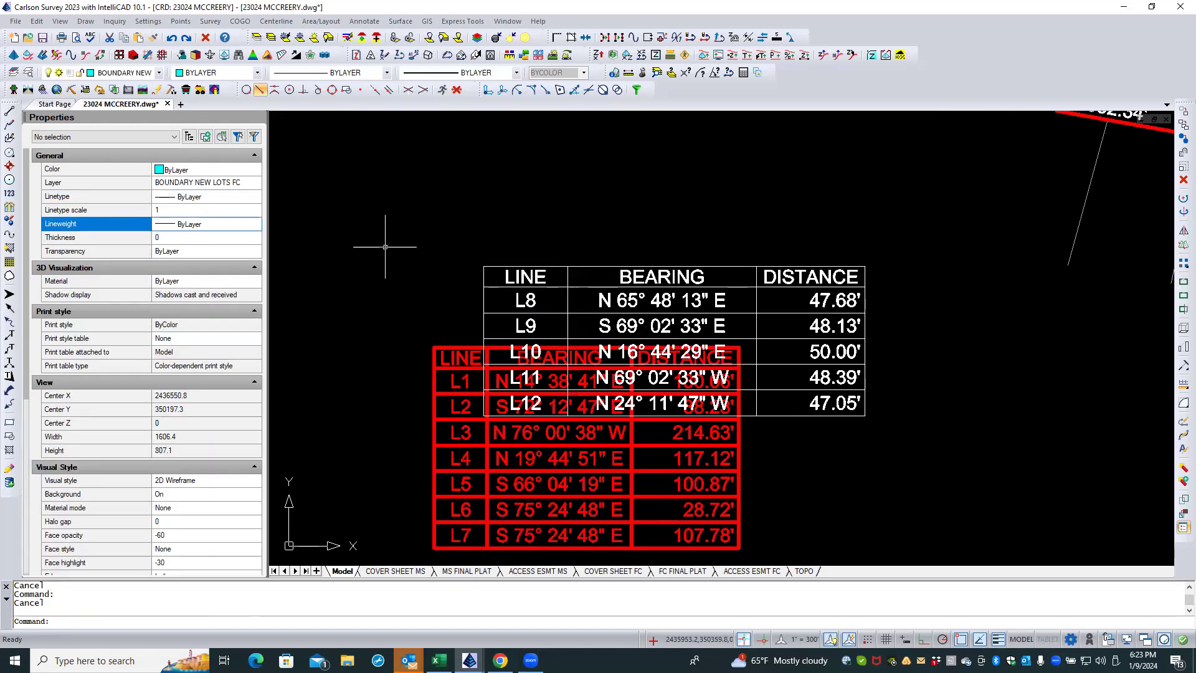
click(458, 347)
click(458, 347)
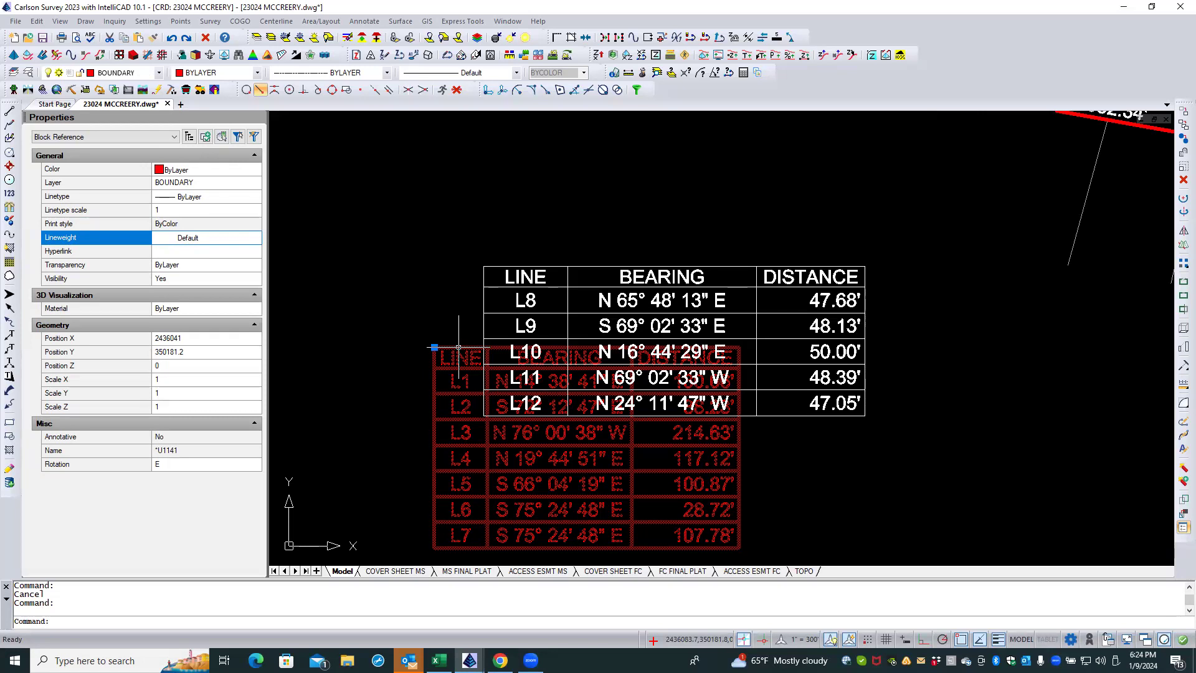
Step: Reopen the L1–L7 line table block for in-place editing with all nested entities selected automatically
right_click(459, 349)
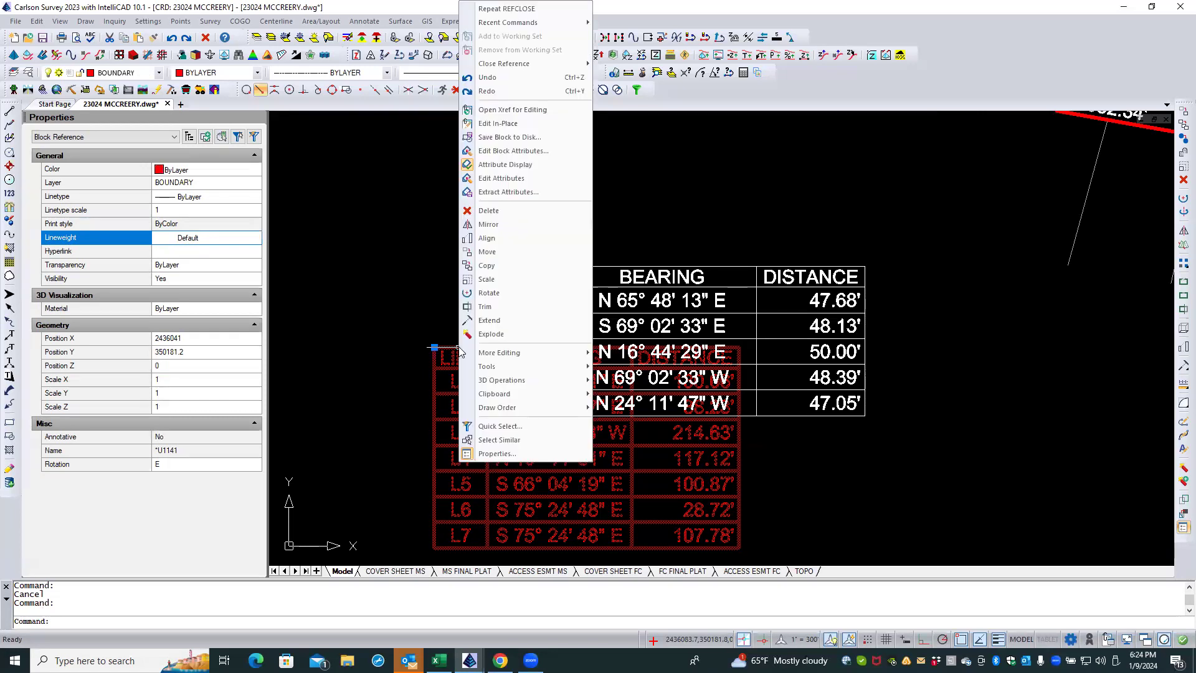
click(500, 124)
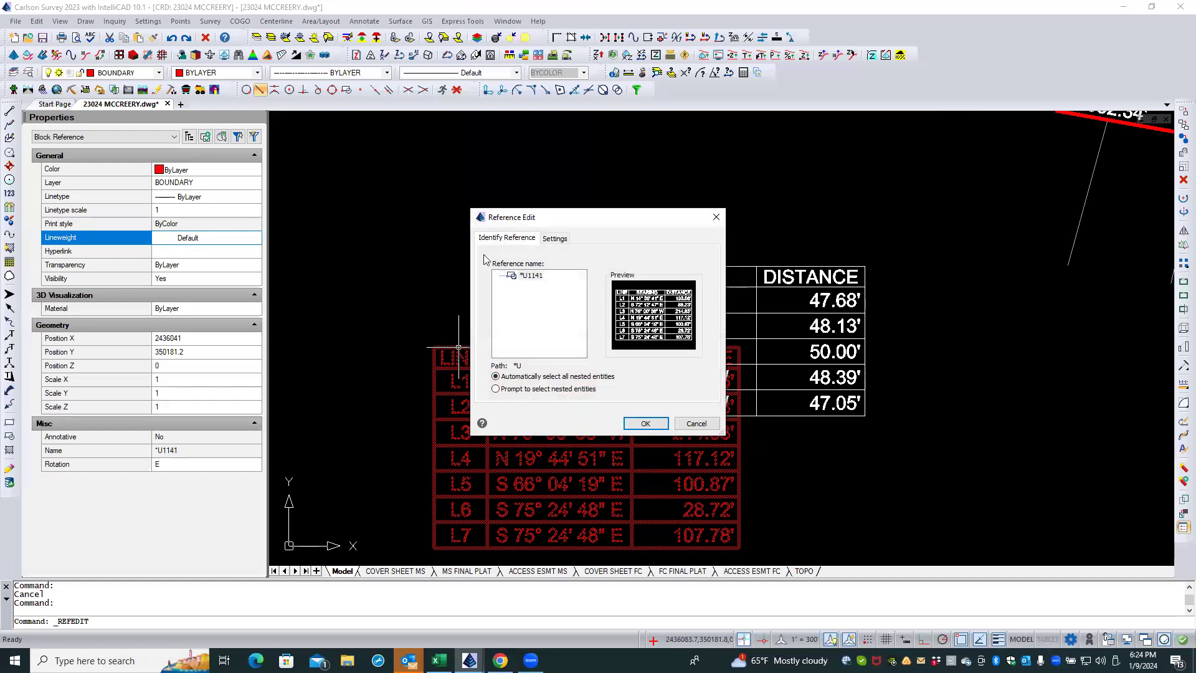
click(646, 424)
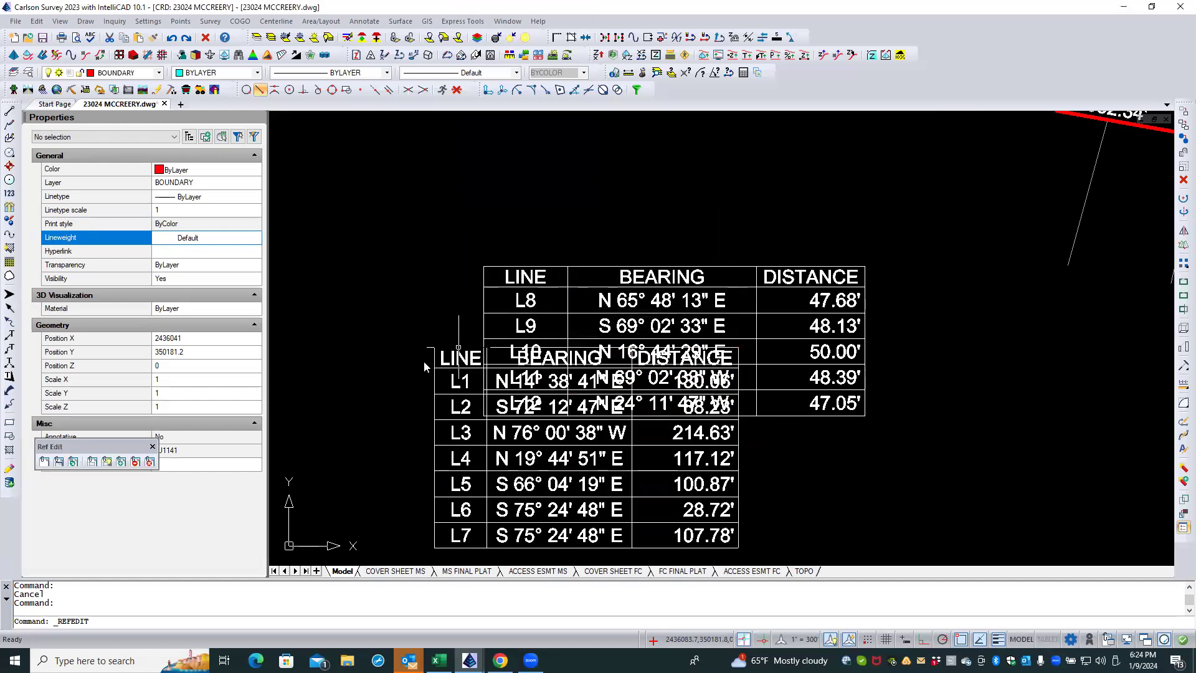
Step: Select all similar grid lines inside the L1–L7 table block and set their lineweight to Default
click(432, 356)
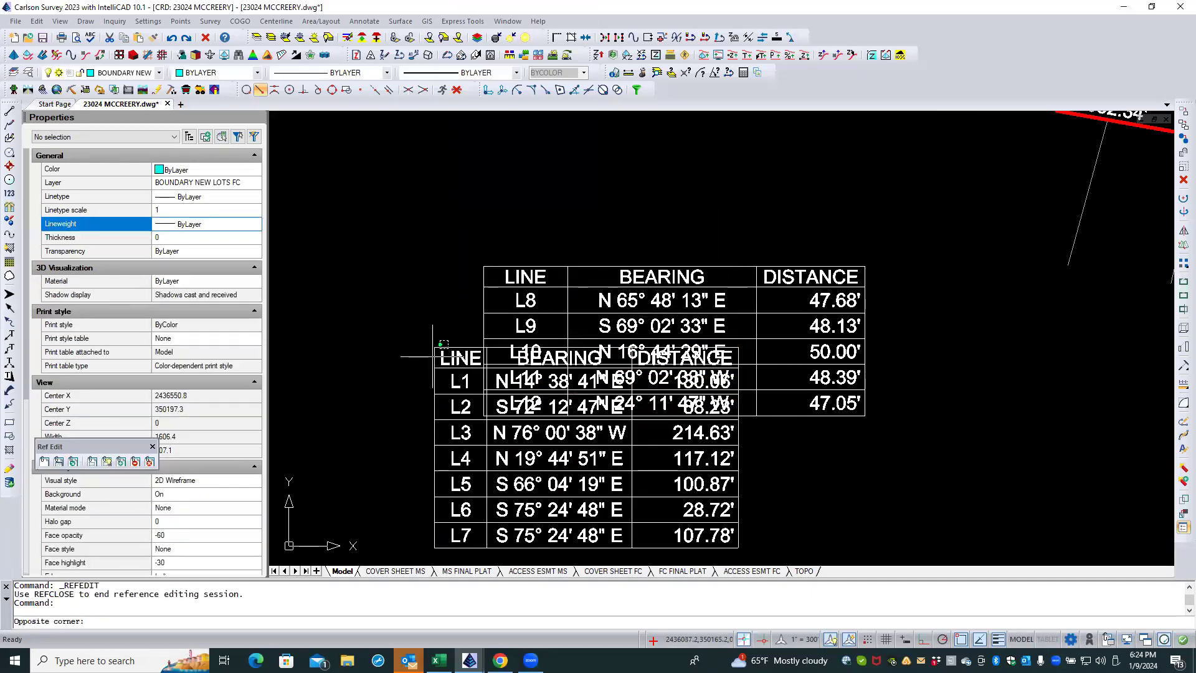
click(394, 324)
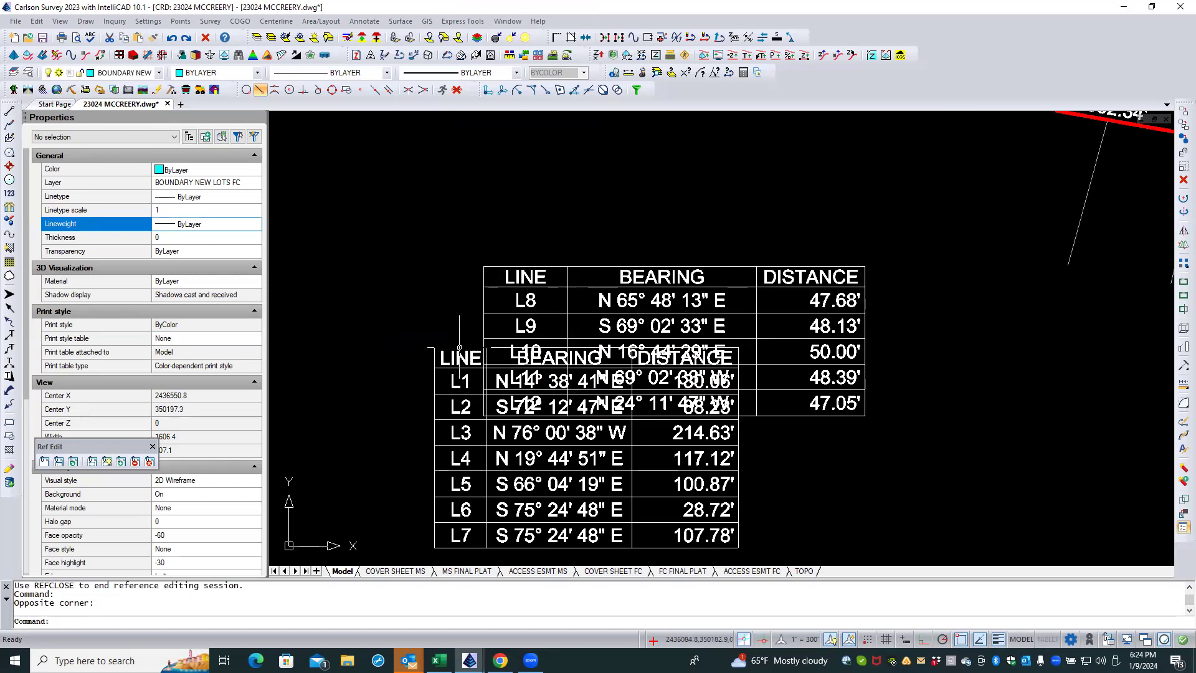
click(459, 348)
right_click(413, 324)
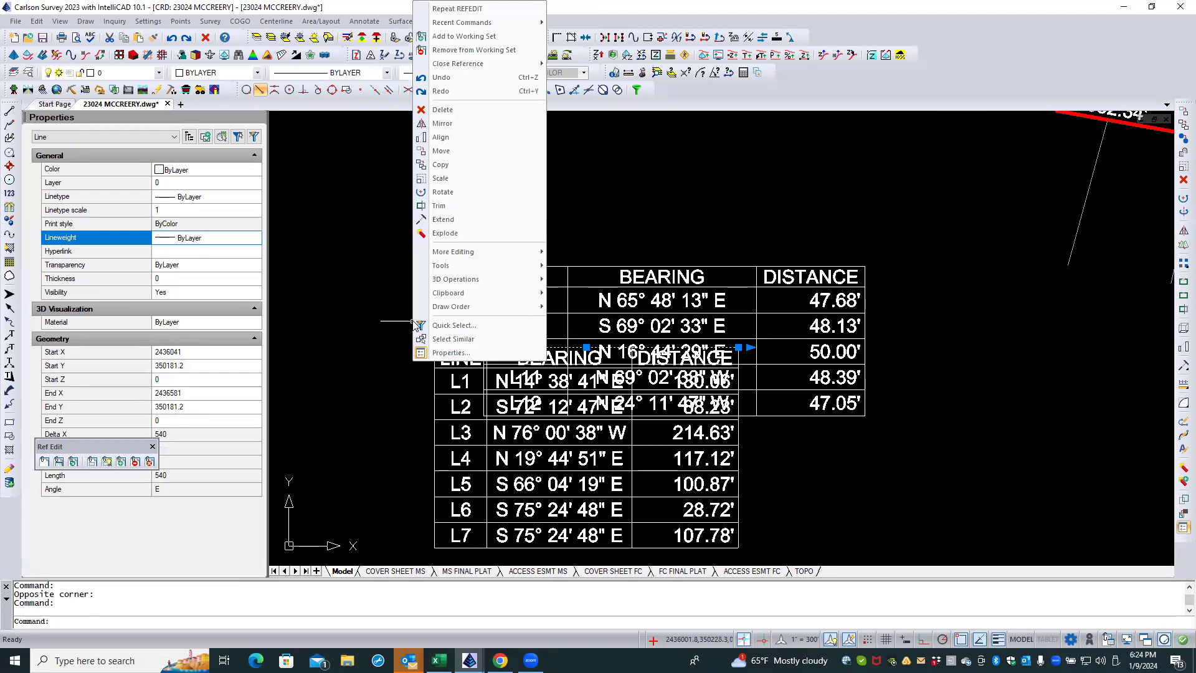
click(453, 339)
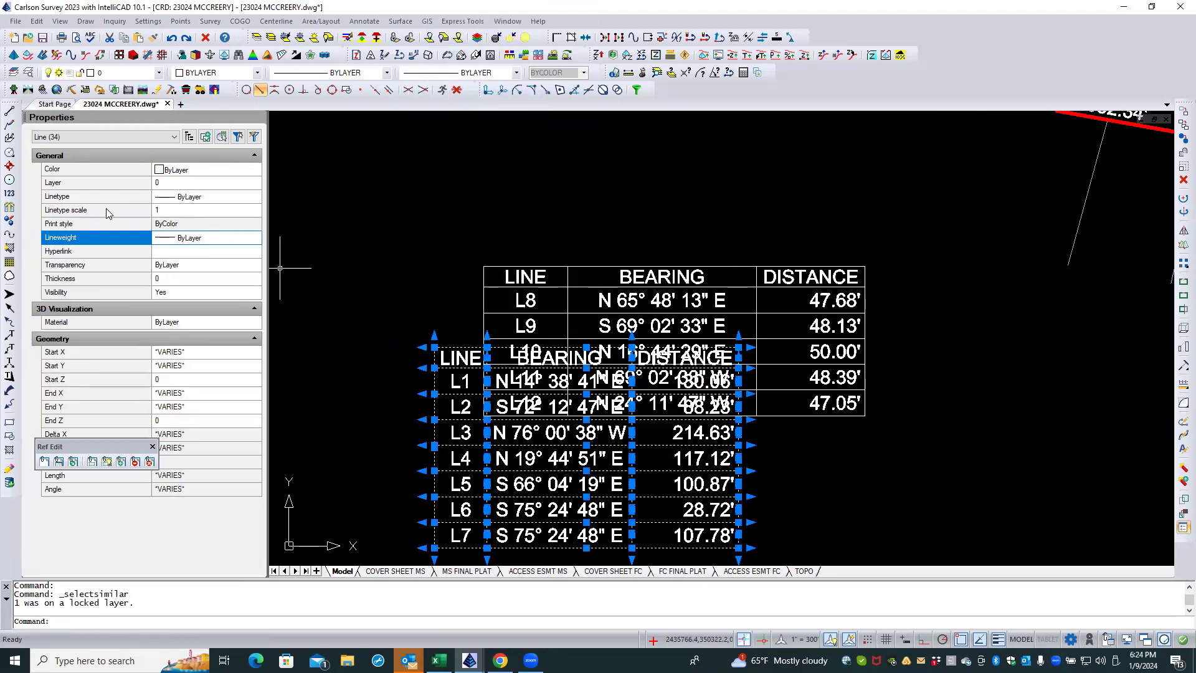
click(185, 245)
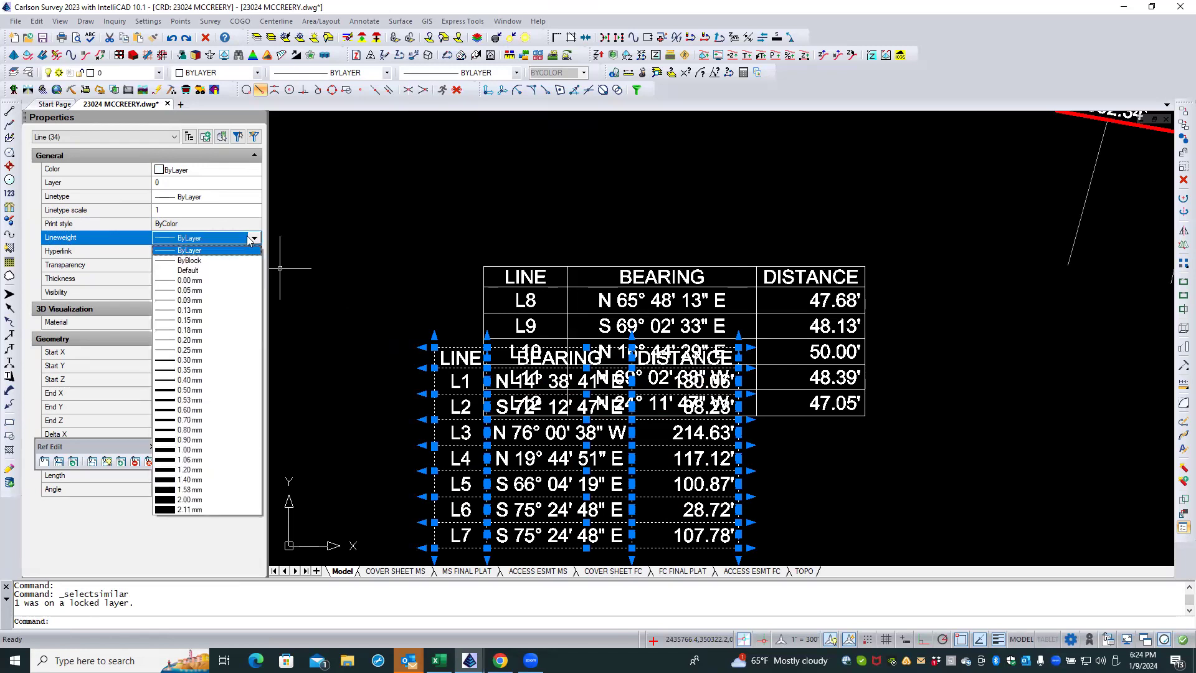
click(194, 271)
key(Escape)
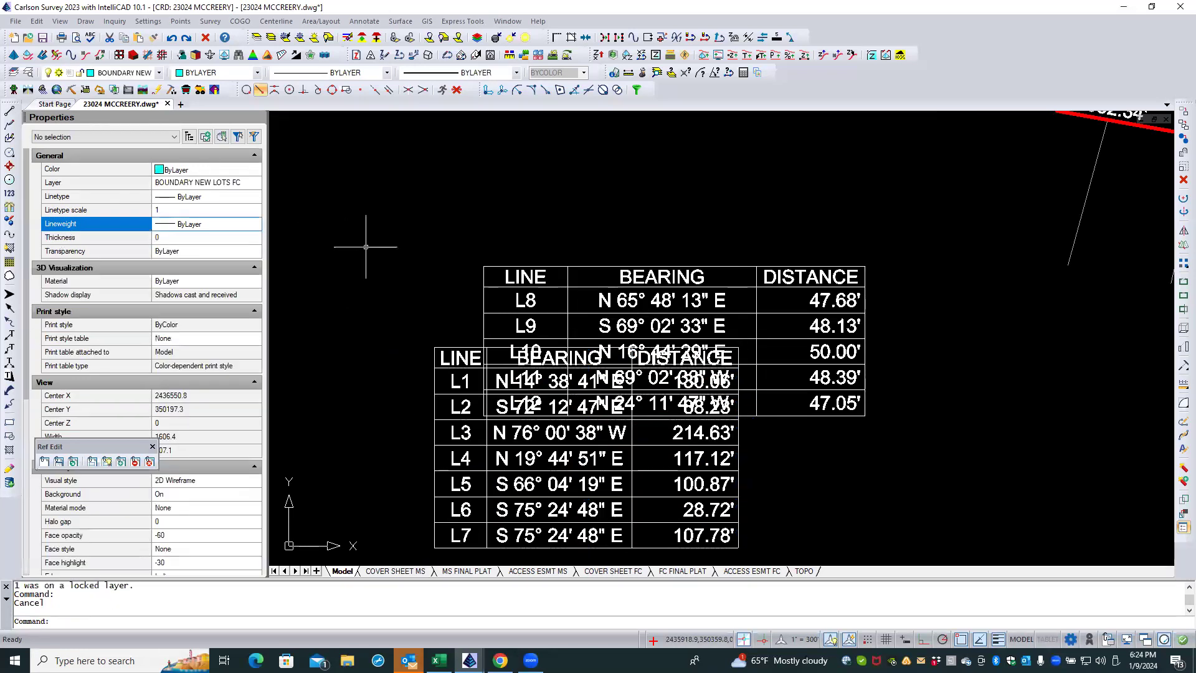
Step: End the in-place edit of the L1–L7 table and save the lineweight changes to the block
click(149, 460)
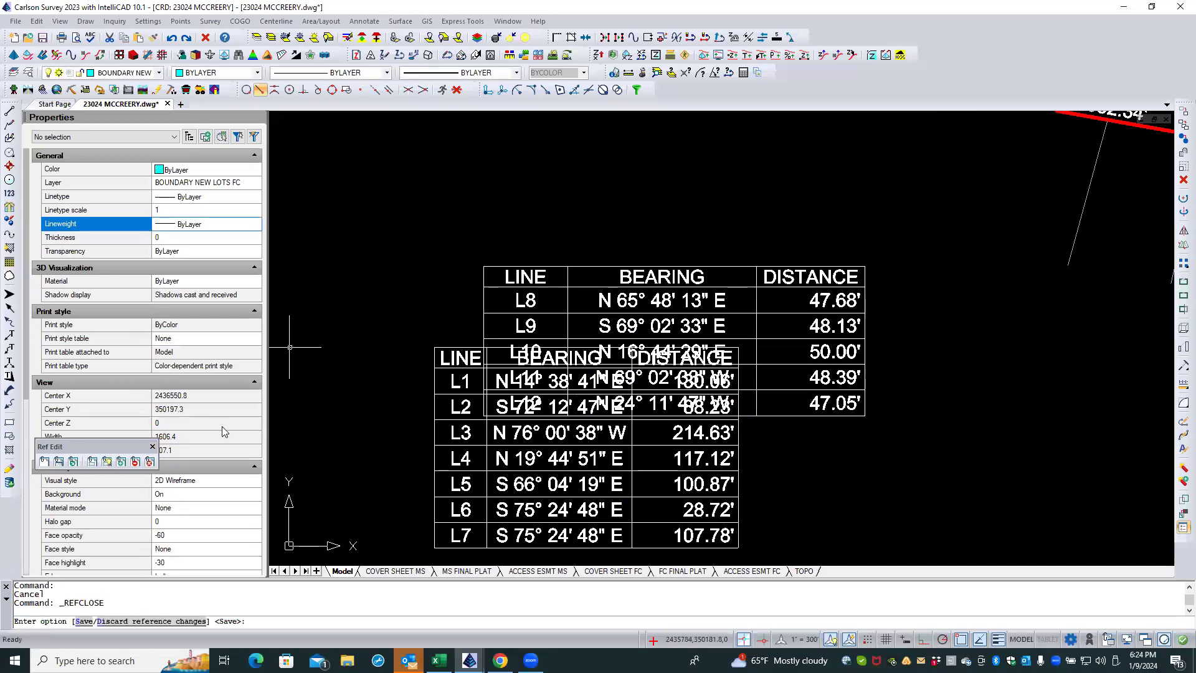
key(Return)
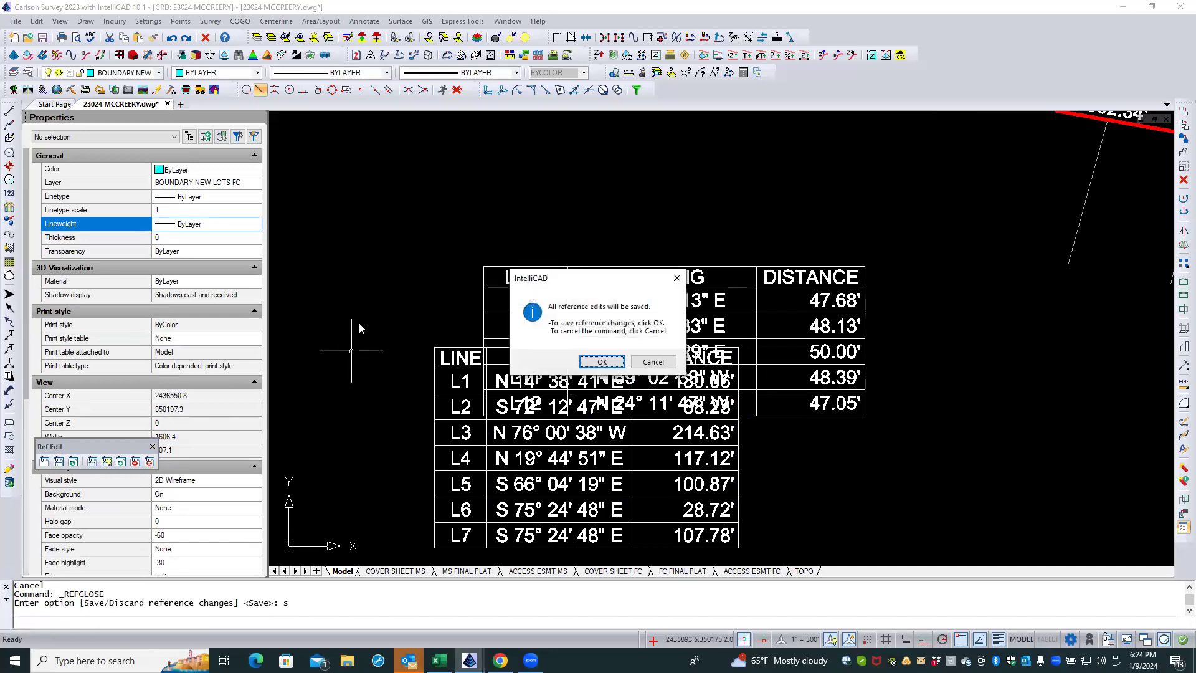
click(602, 362)
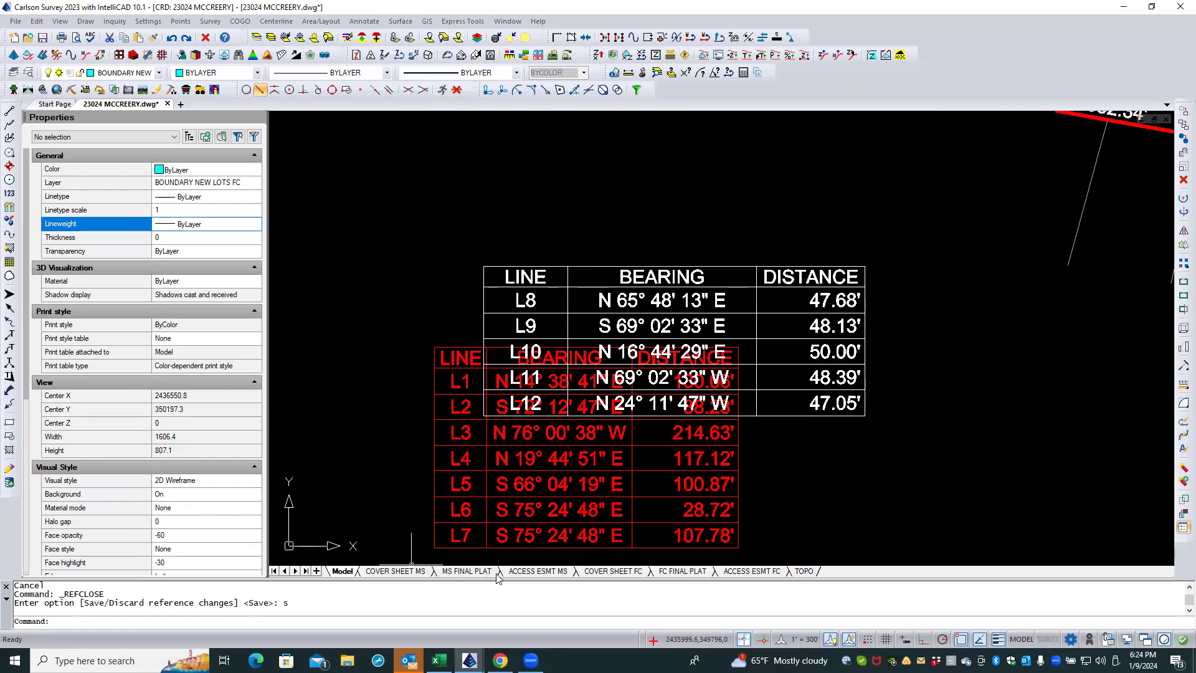
Step: Examine how the line tables display on the MS FINAL PLAT and ACCESS ESMT MS layouts
click(464, 571)
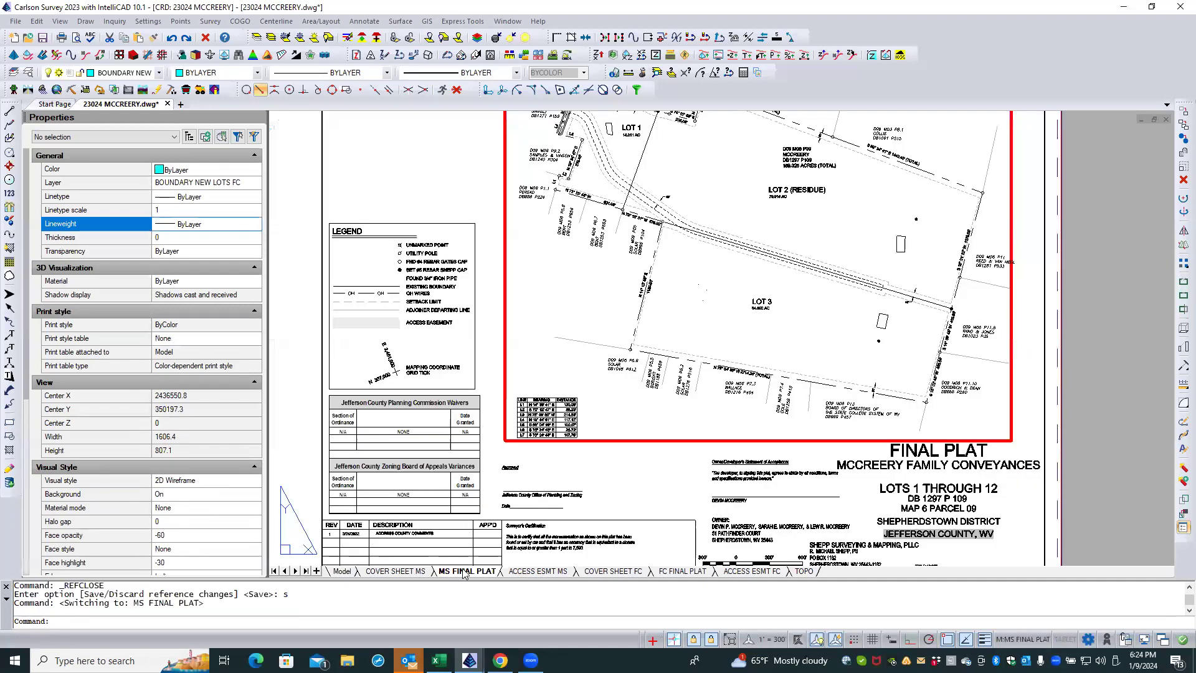
double_click(545, 467)
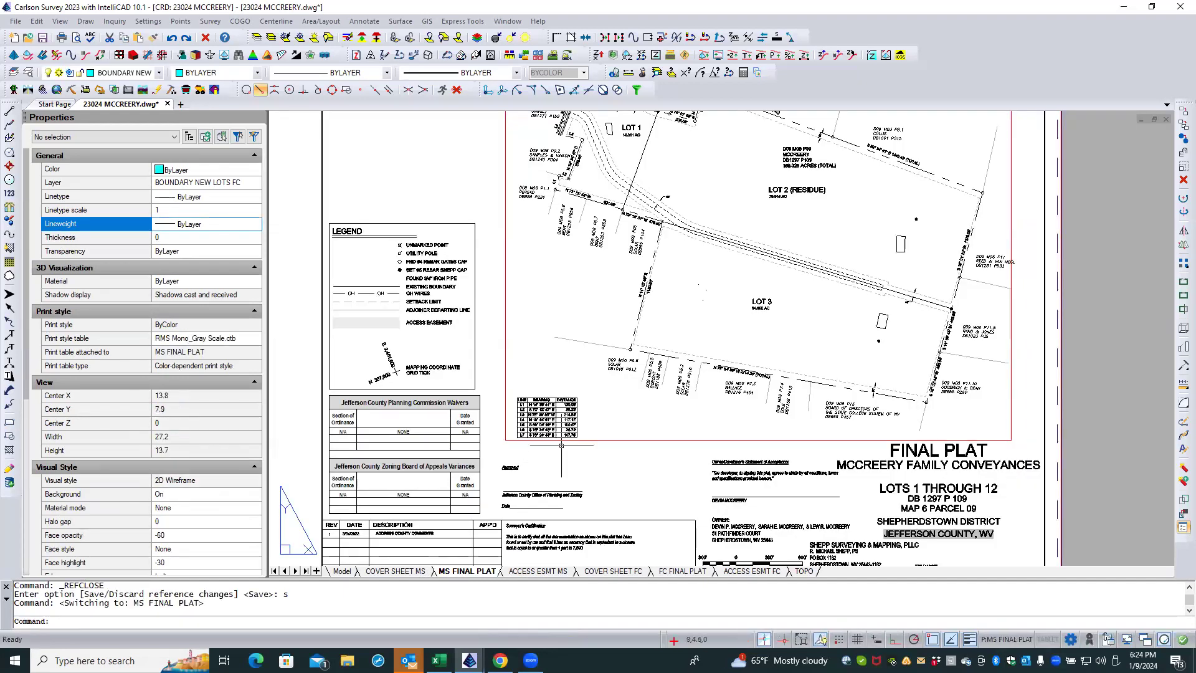
scroll(562, 446, up, 2)
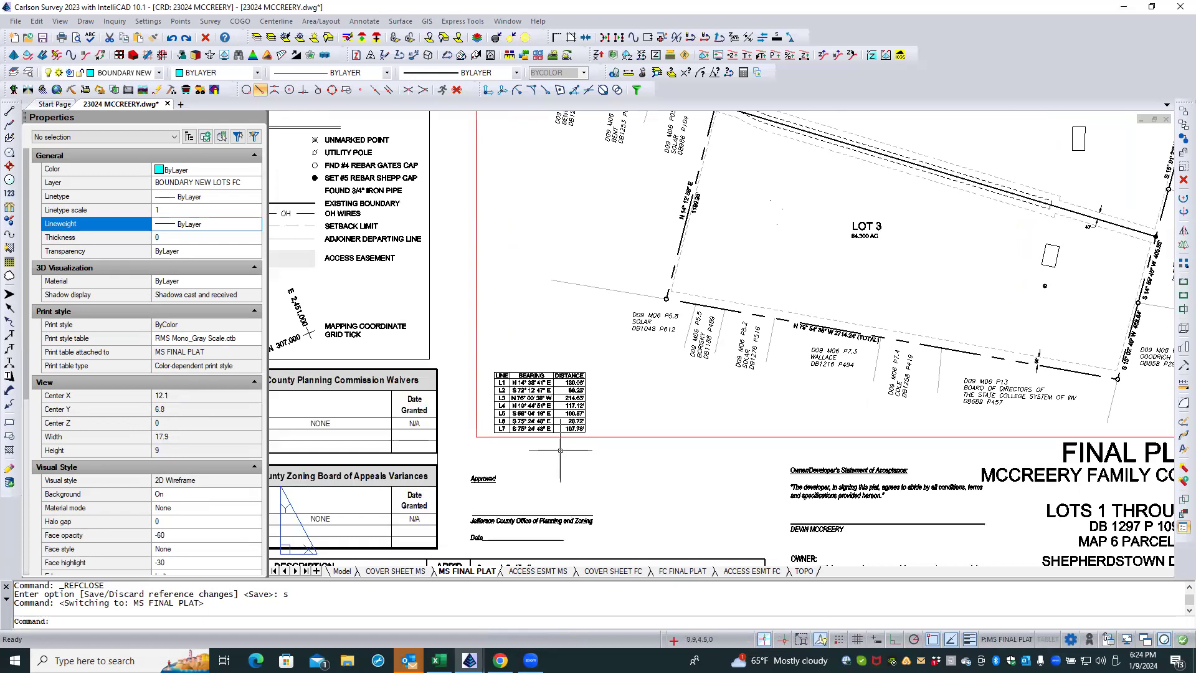
click(525, 572)
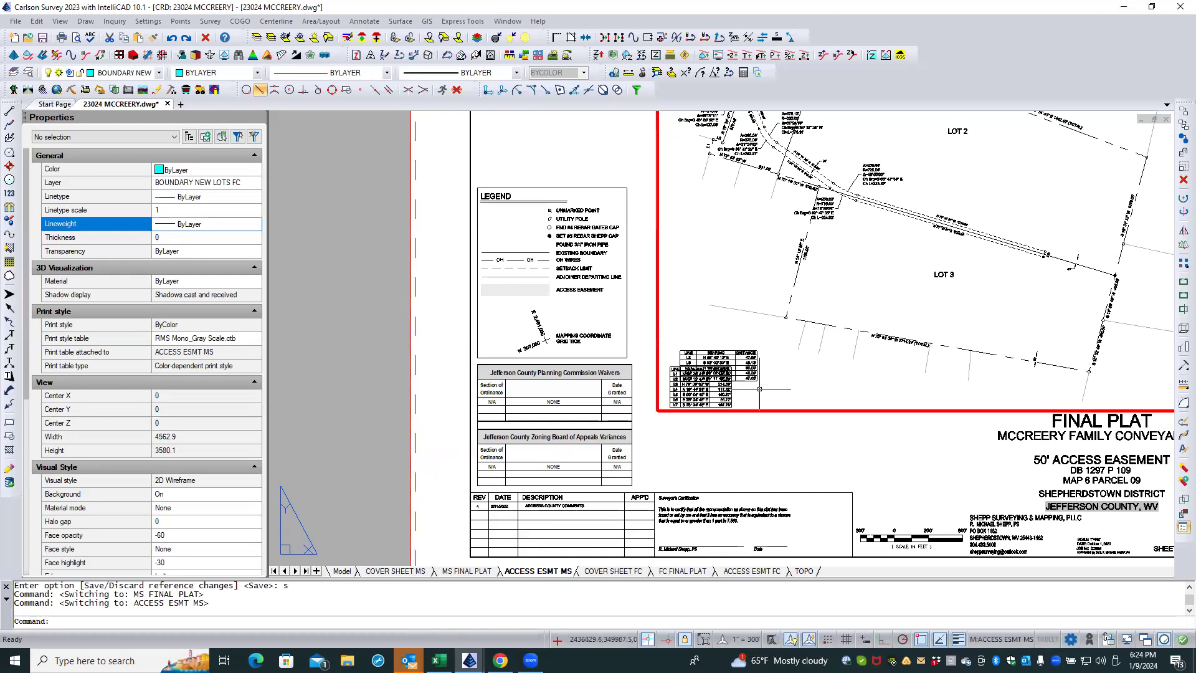
click(759, 389)
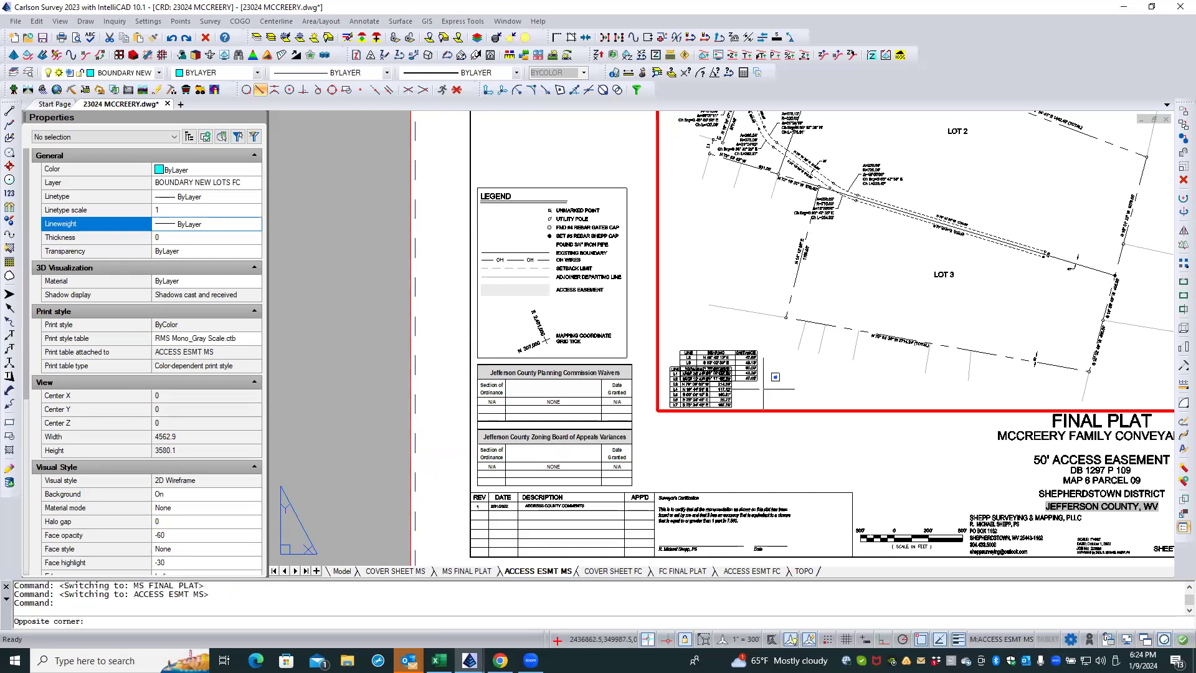
click(775, 377)
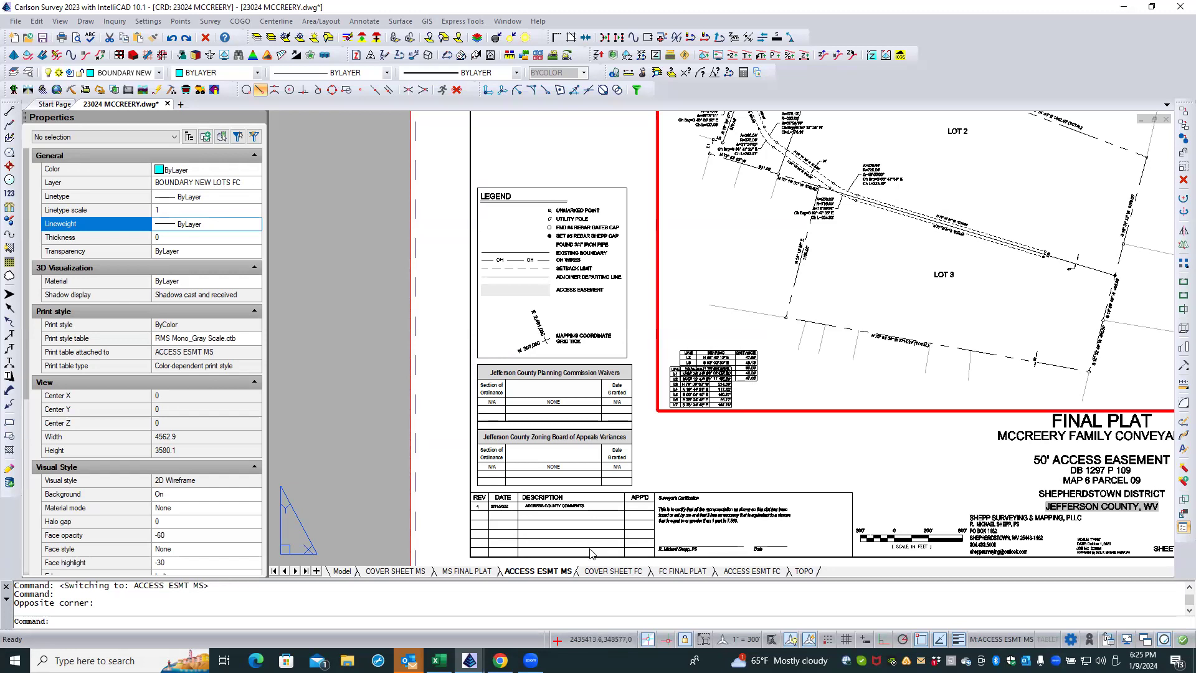
Step: Compare the line table's appearance across the FC FINAL PLAT, MS FINAL PLAT, ACCESS ESMT MS and ACCESS ESMT FC layouts
click(674, 571)
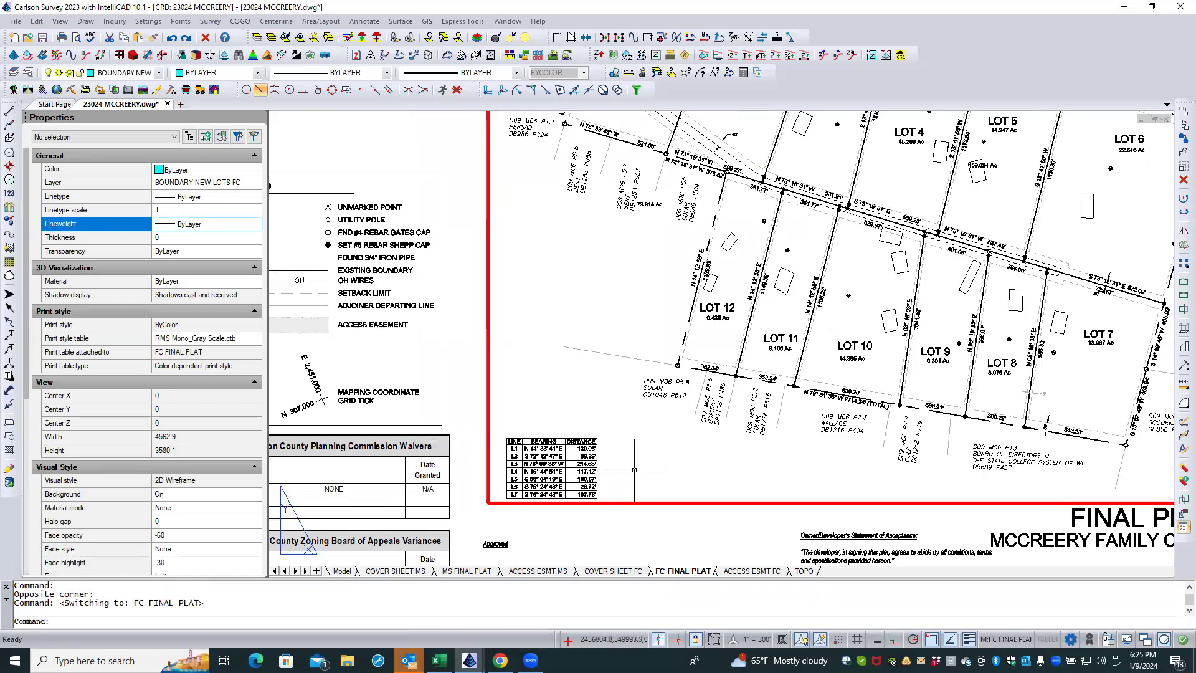
scroll(635, 470, down, 1)
double_click(605, 474)
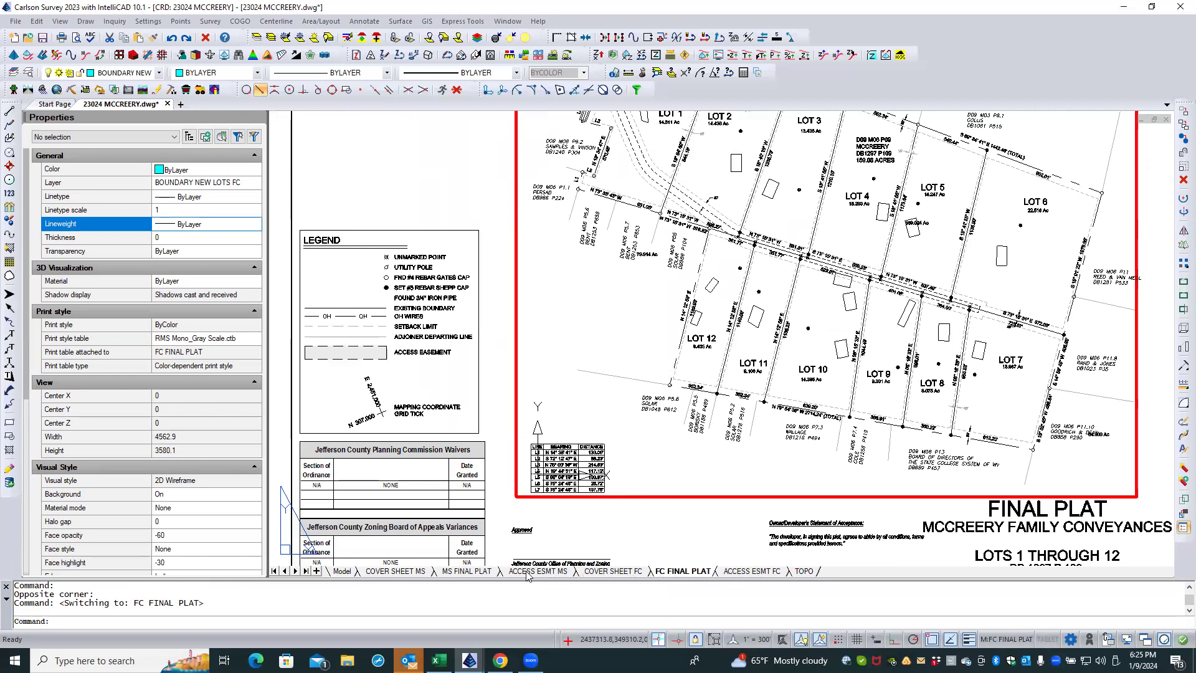
click(467, 571)
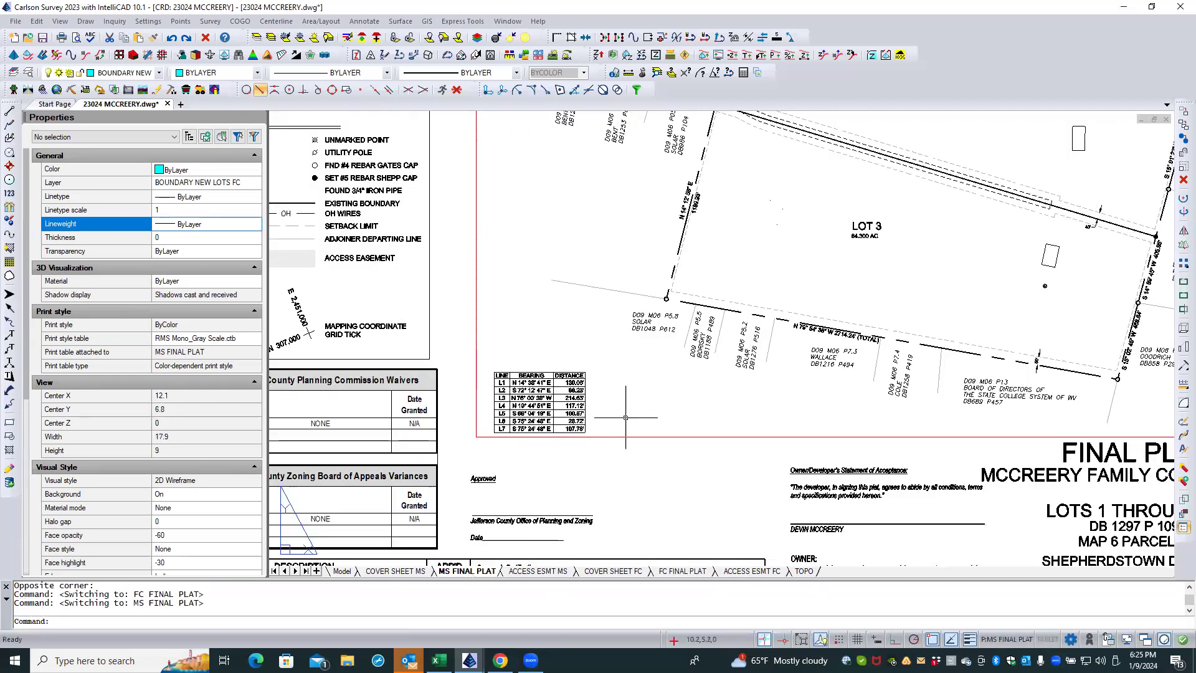
scroll(640, 411, down, 1)
scroll(640, 412, down, 1)
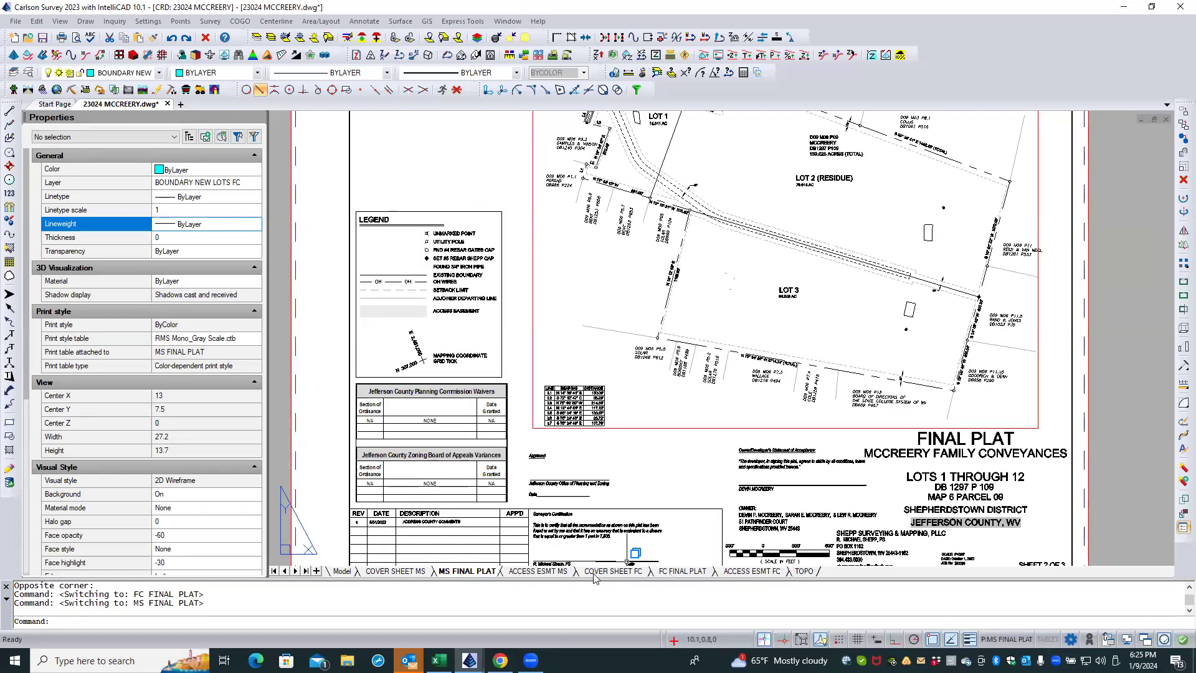
click(553, 572)
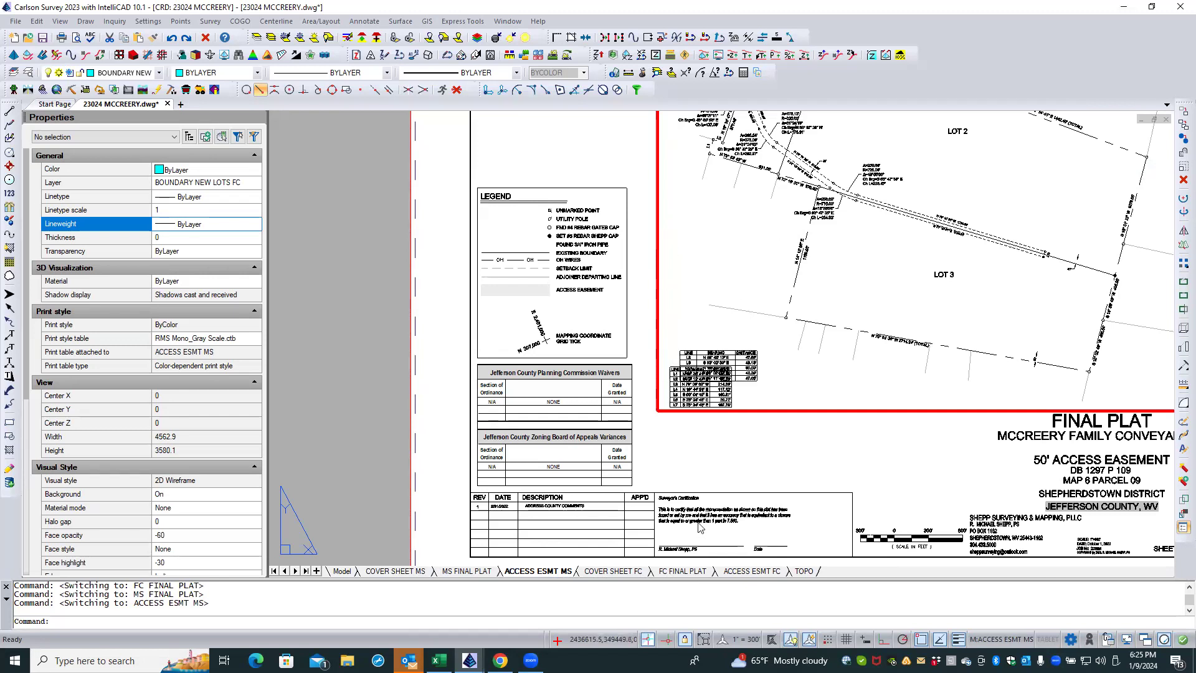
click(750, 571)
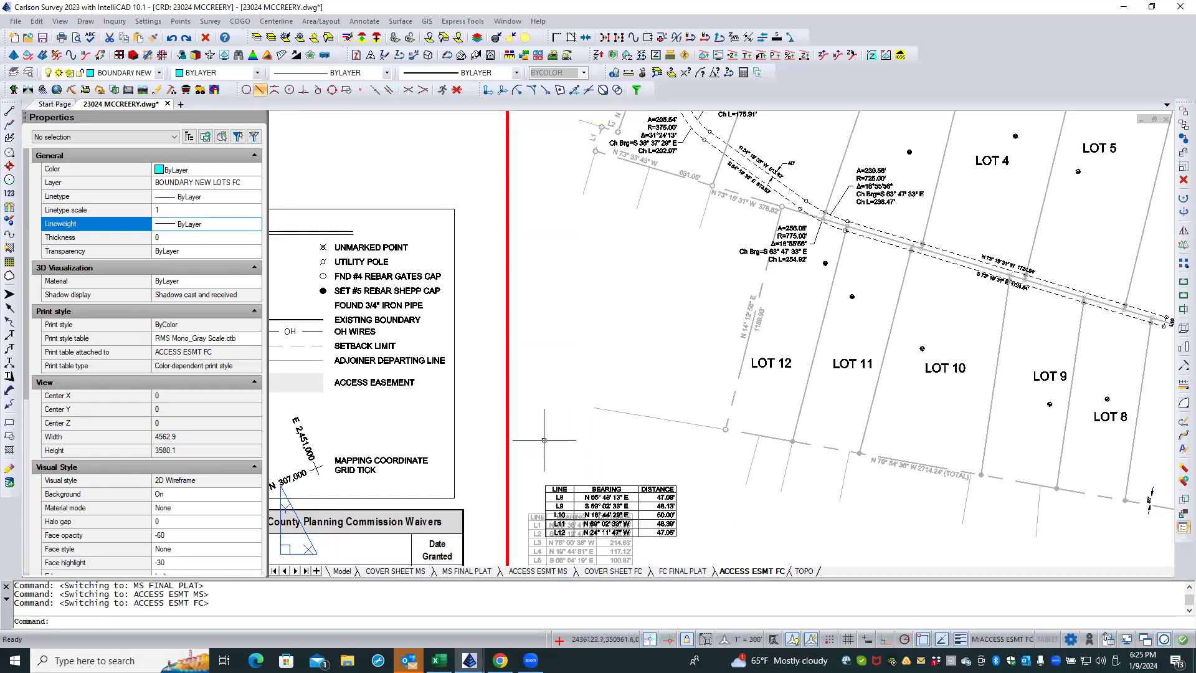
Step: Return to model space and make BOUNDARY the current layer
click(341, 571)
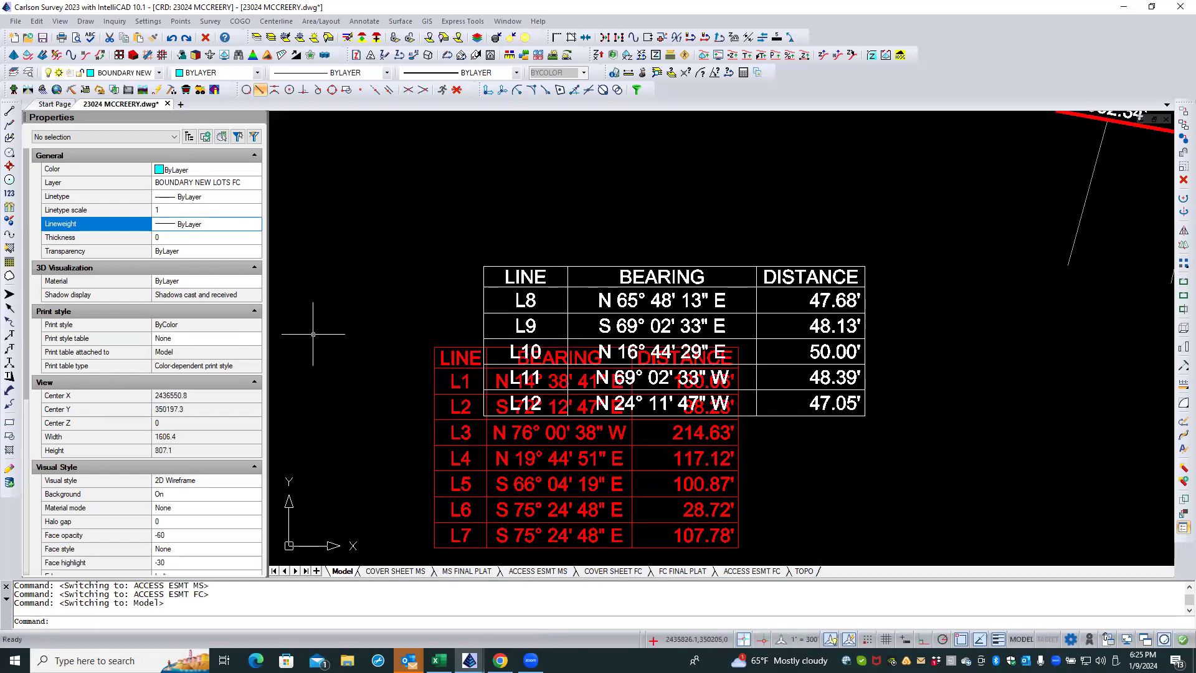
click(28, 74)
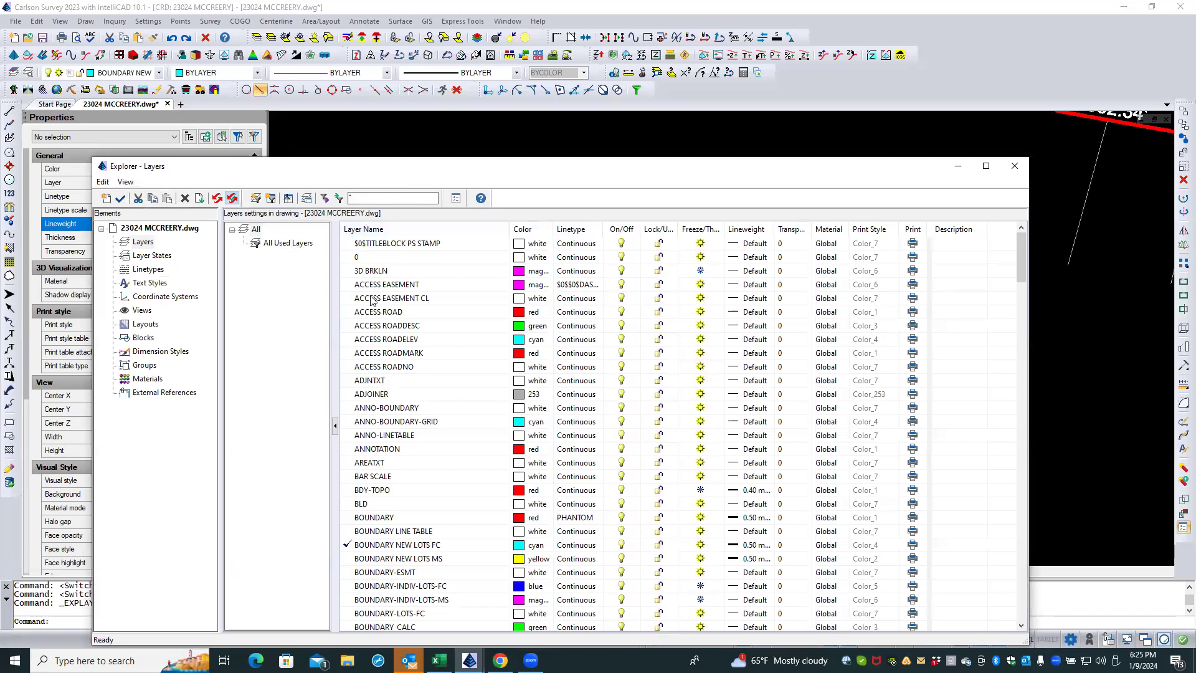
double_click(385, 519)
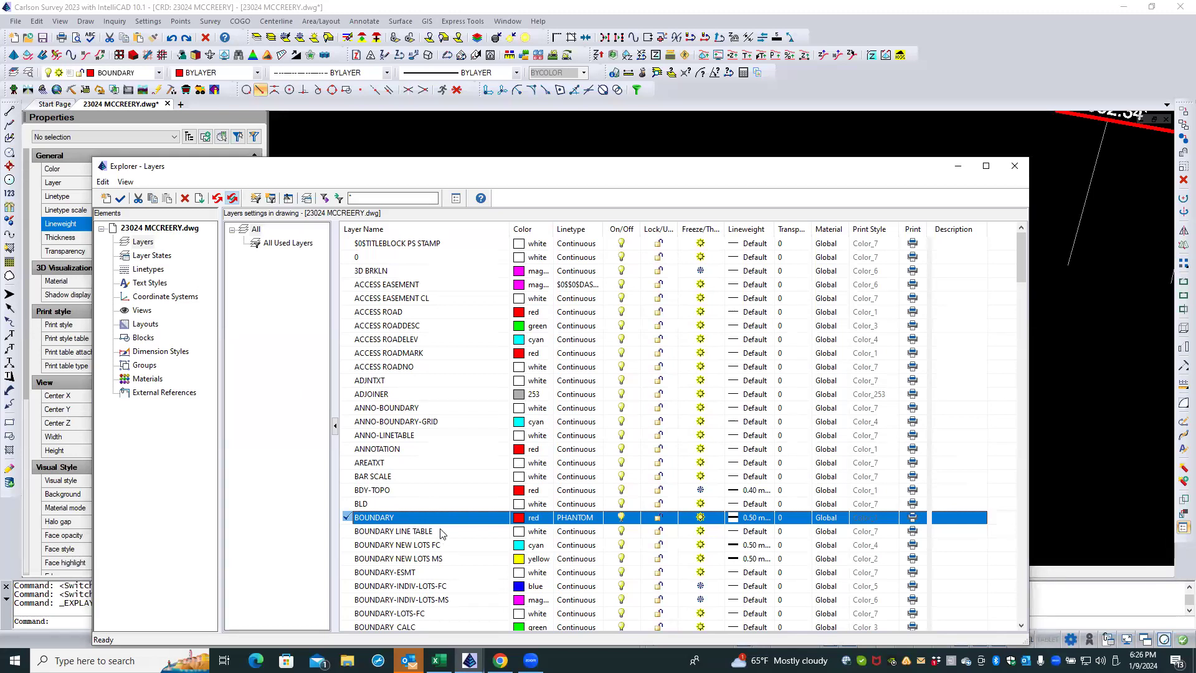
click(1014, 166)
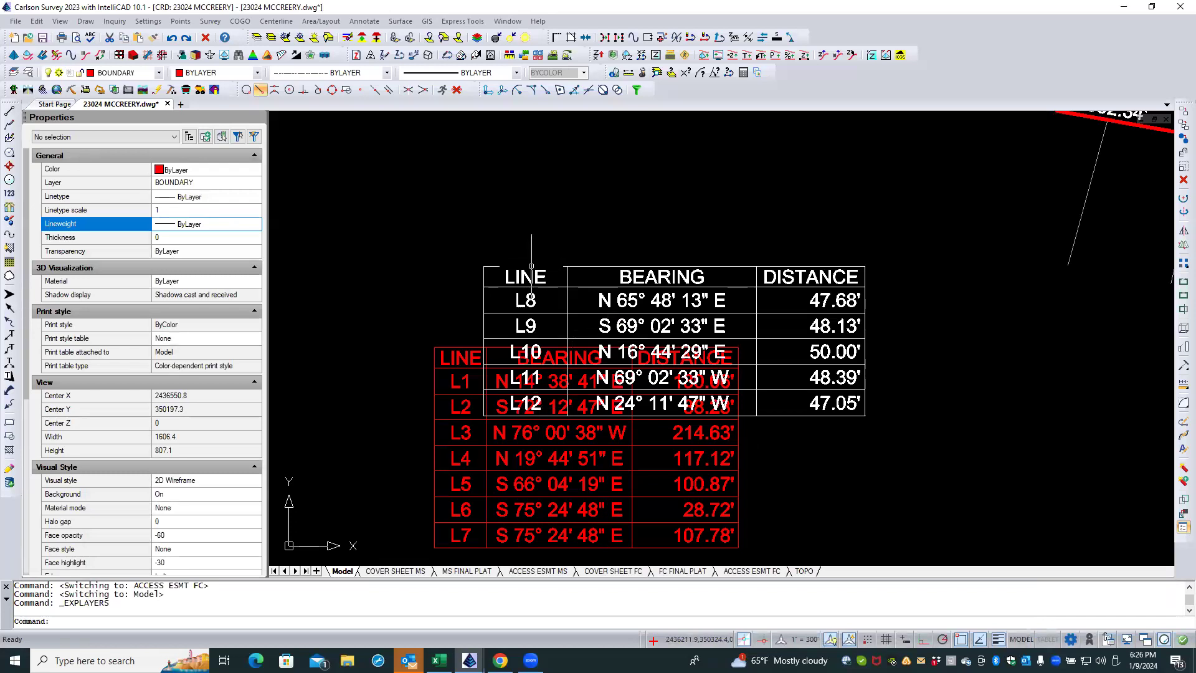
Step: Check which layer the L8–L12 line table block is on, leaving it deselected
click(530, 266)
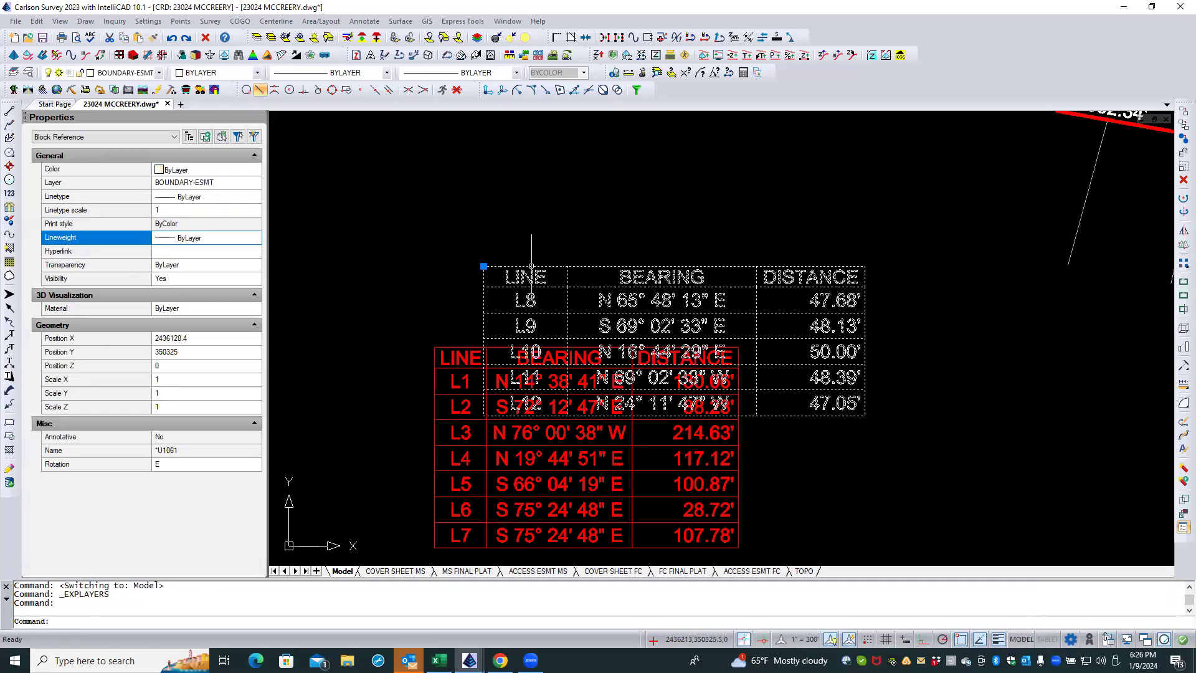
key(Escape)
key(Escape)
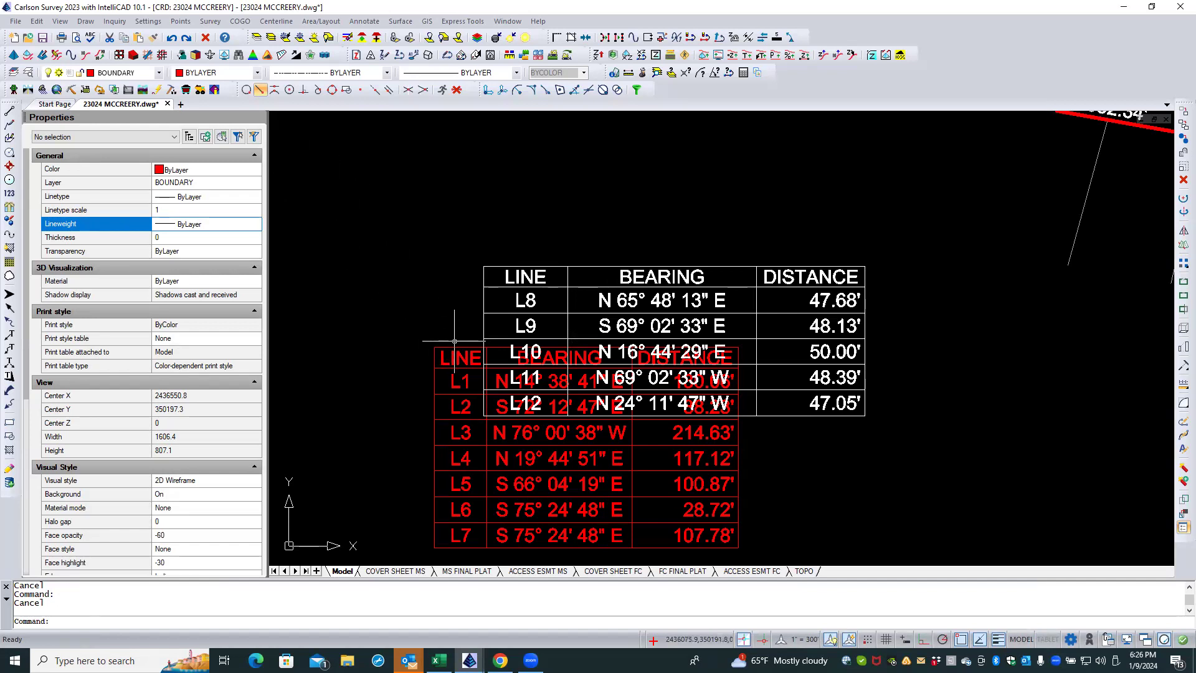
Step: Move the L1–L7 line table block to the BOUNDARY LINE TABLE layer
click(421, 319)
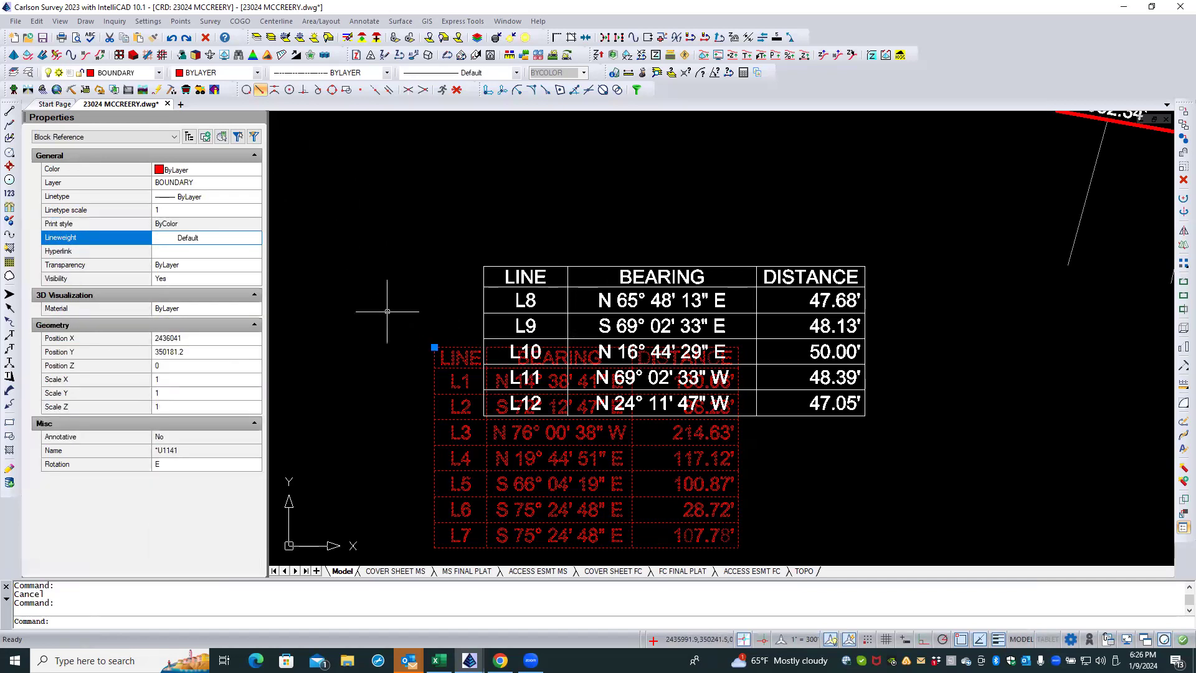
click(243, 186)
click(254, 184)
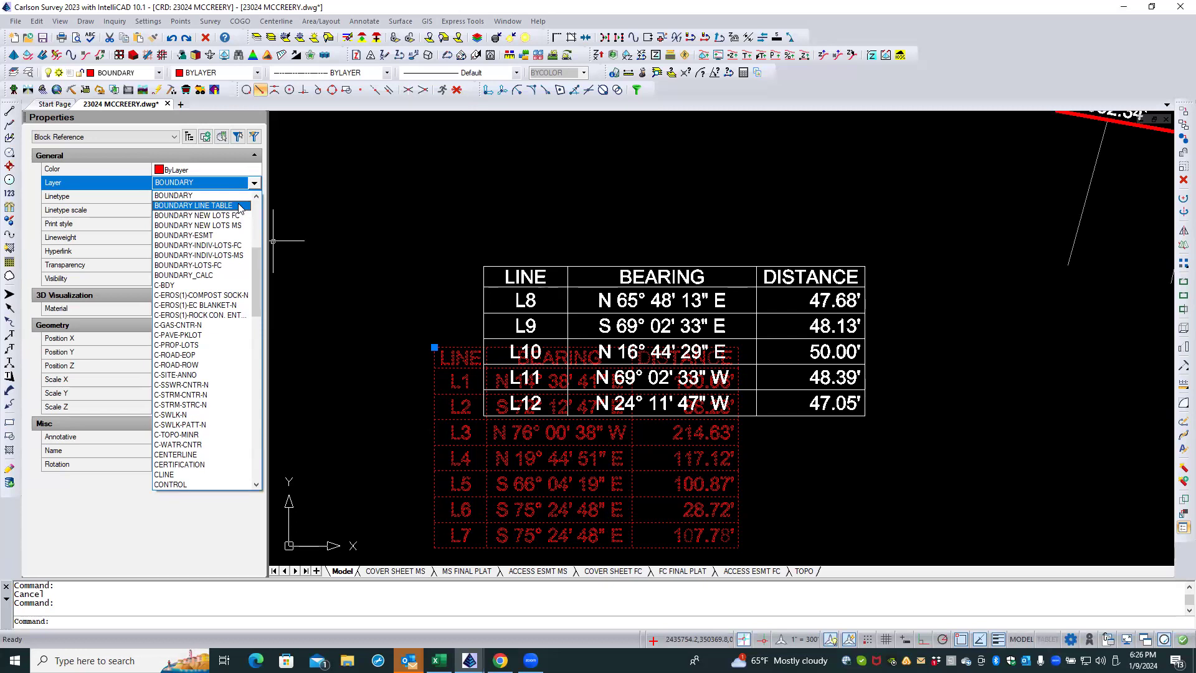
click(239, 205)
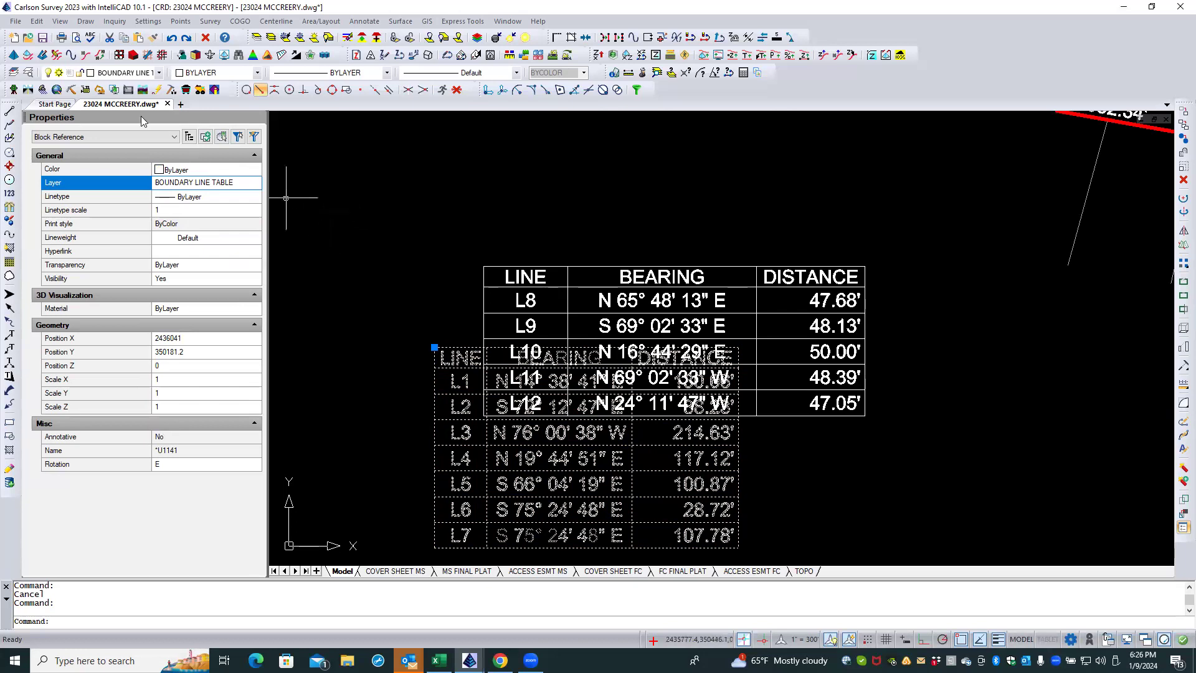
Step: Set the color of the BOUNDARY LINE TABLE layer to green (index color 3) and close the layer manager
click(31, 74)
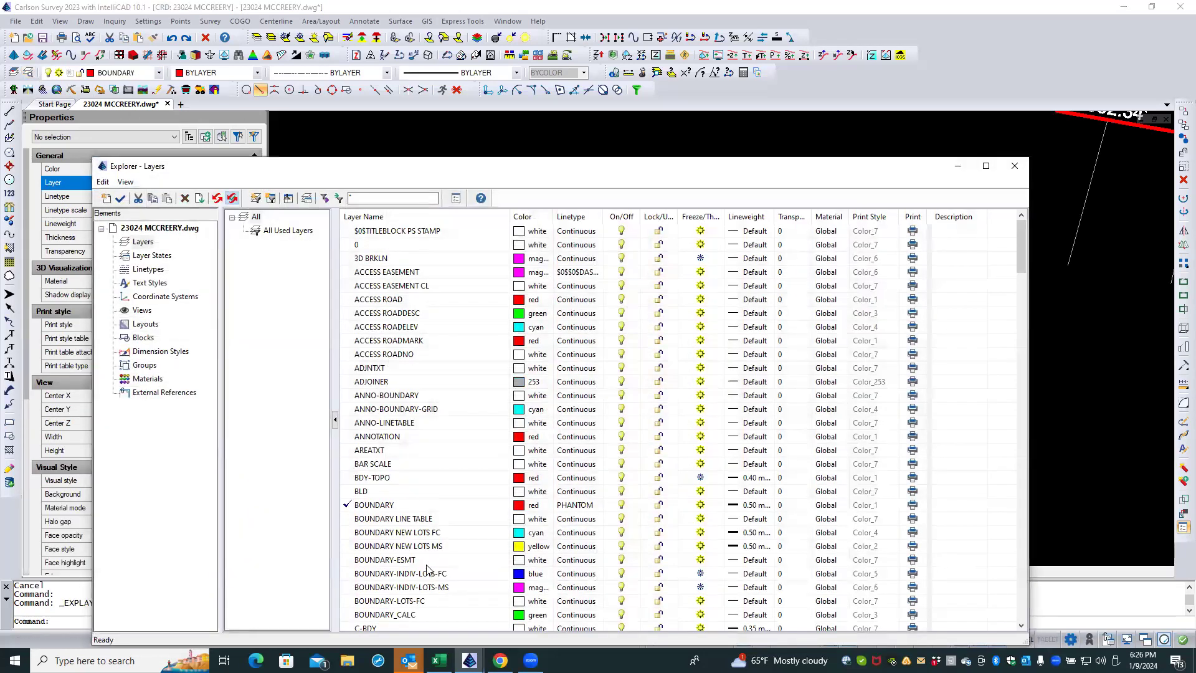
click(521, 521)
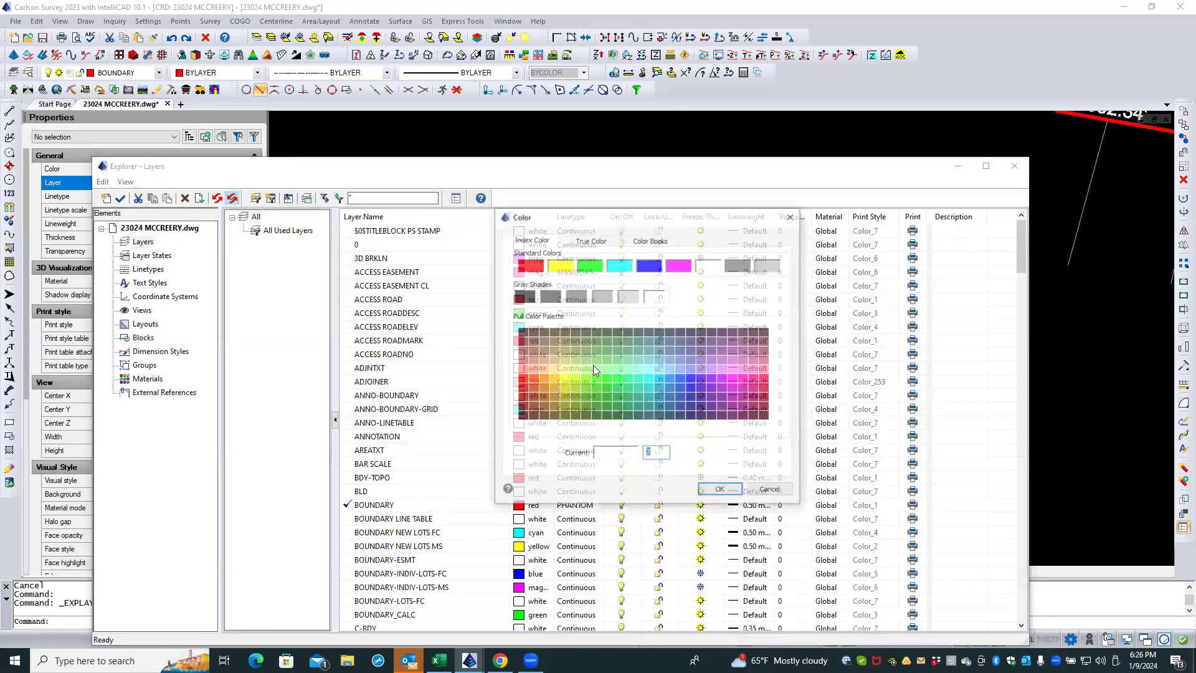
click(589, 264)
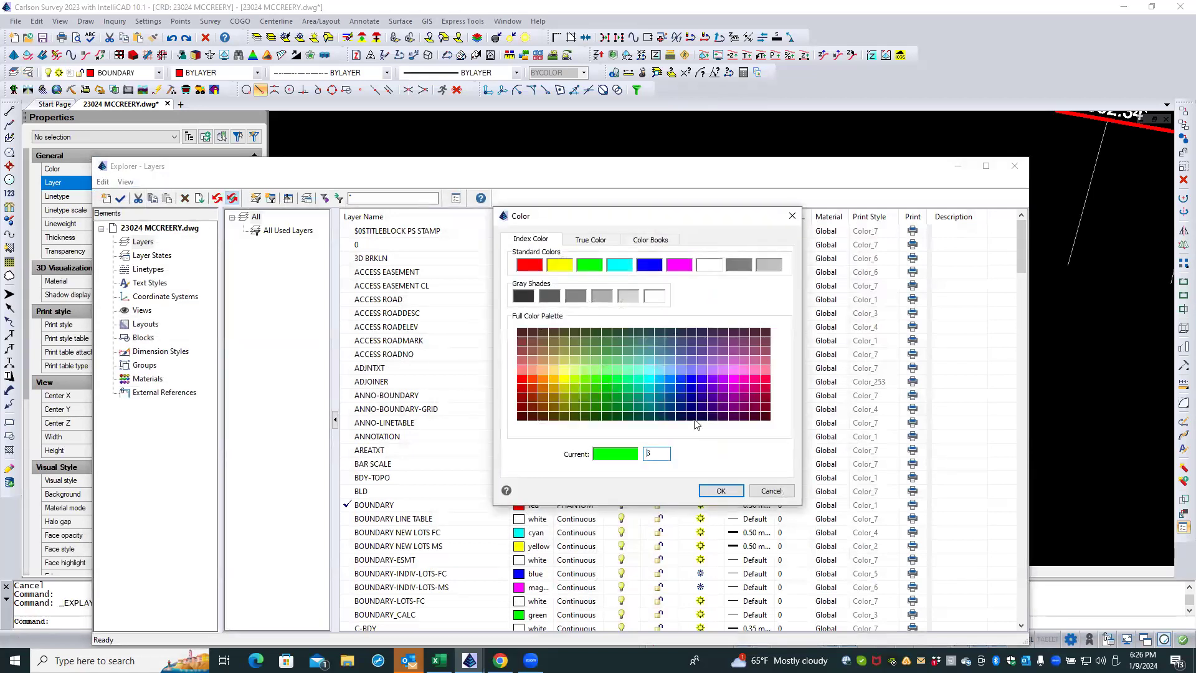
click(720, 491)
click(1014, 167)
click(1010, 168)
key(Escape)
key(Escape)
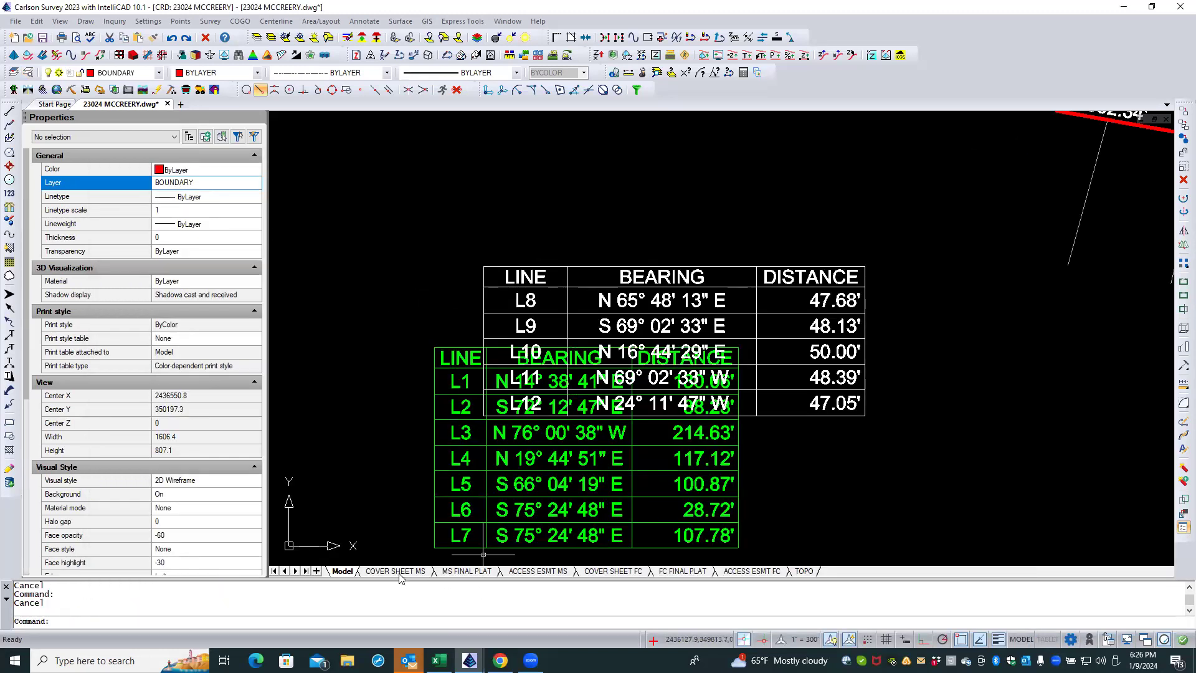
Step: Check the line table on the MS and FC FINAL PLAT layouts, and freeze its BOUNDARY LINE TABLE layer in the ACCESS ESMT MS viewport
click(467, 571)
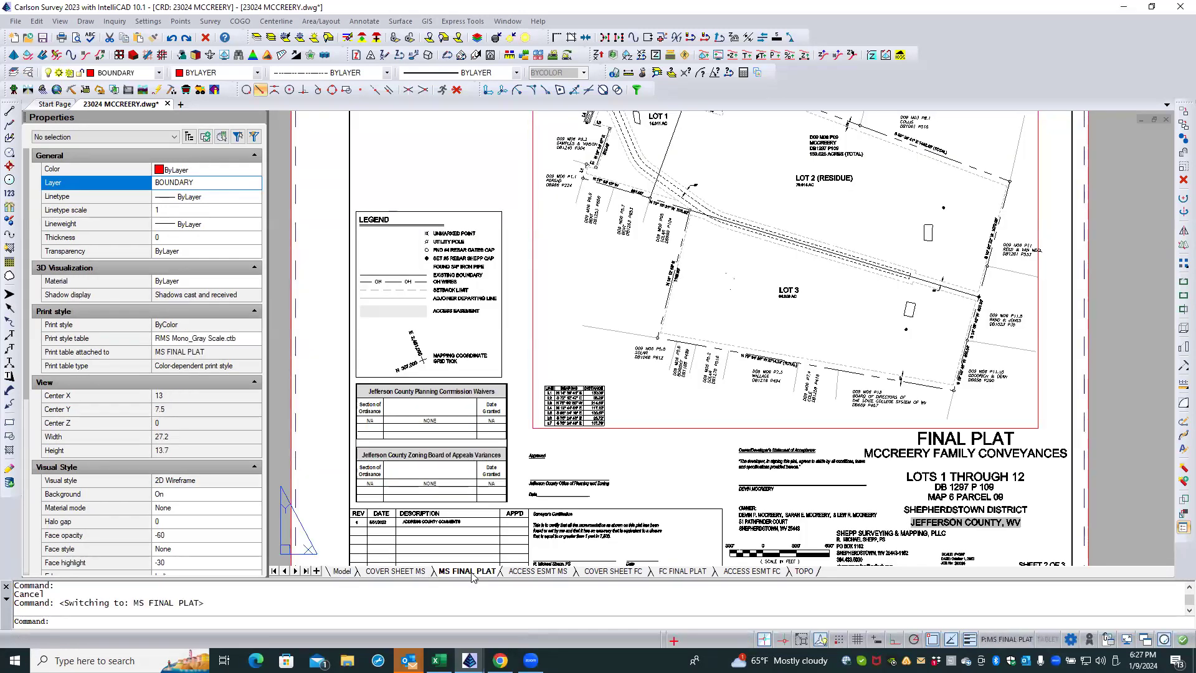
click(670, 573)
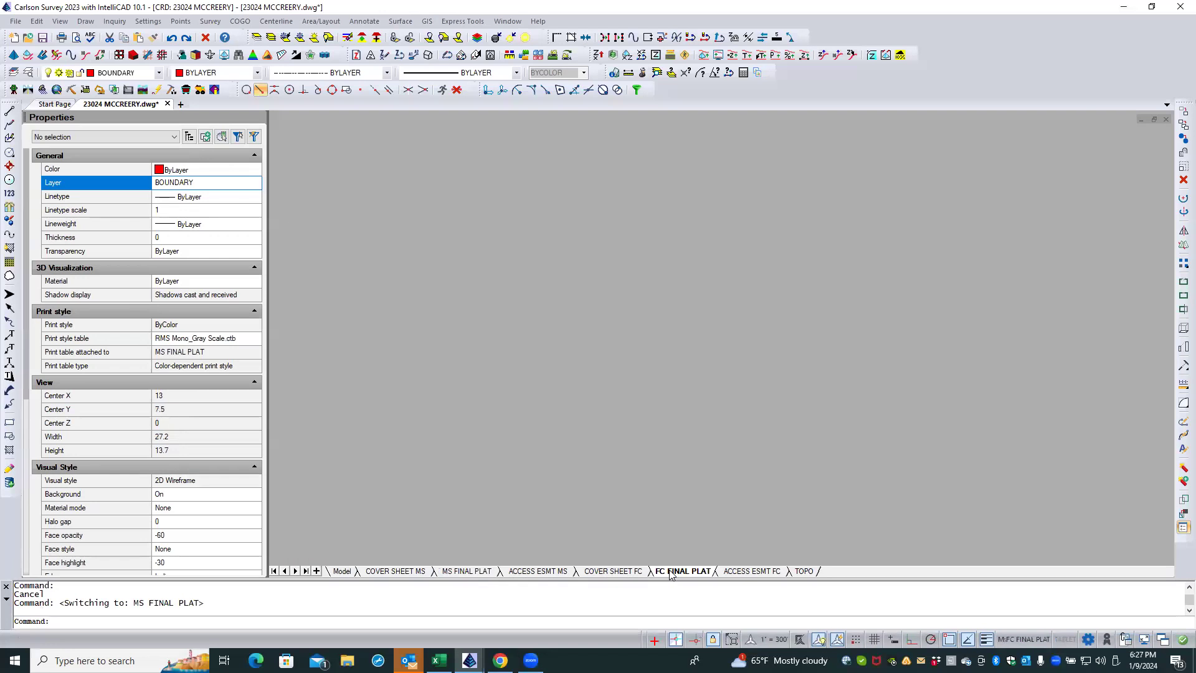
click(559, 574)
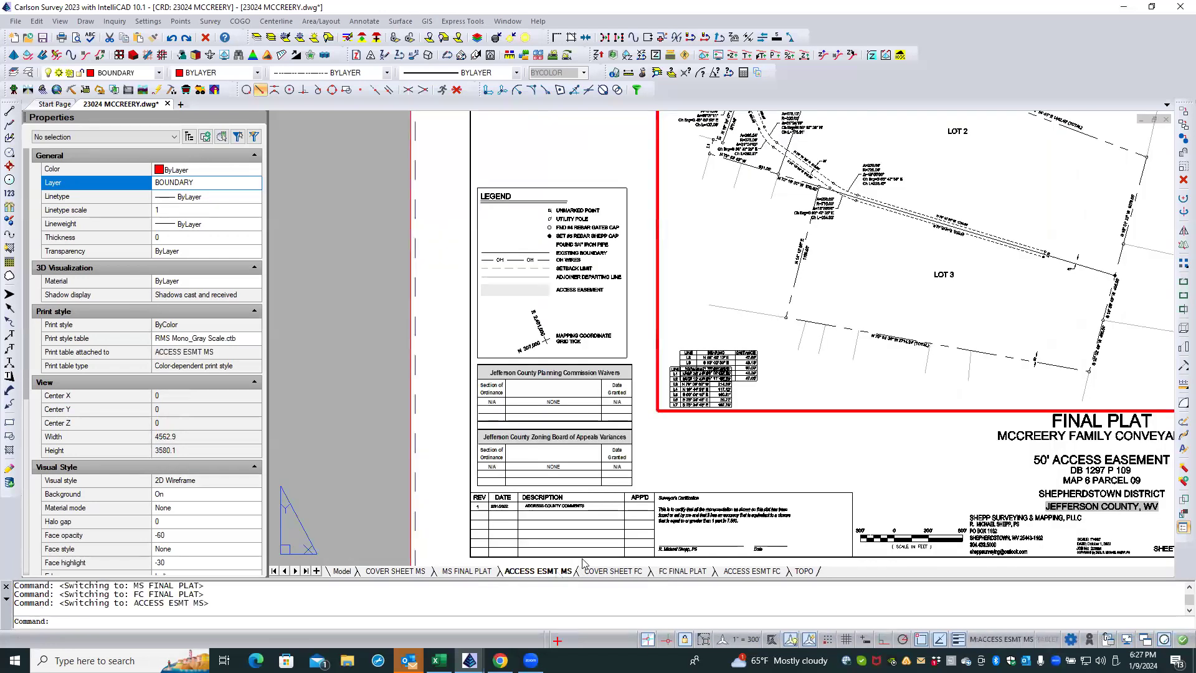
click(771, 391)
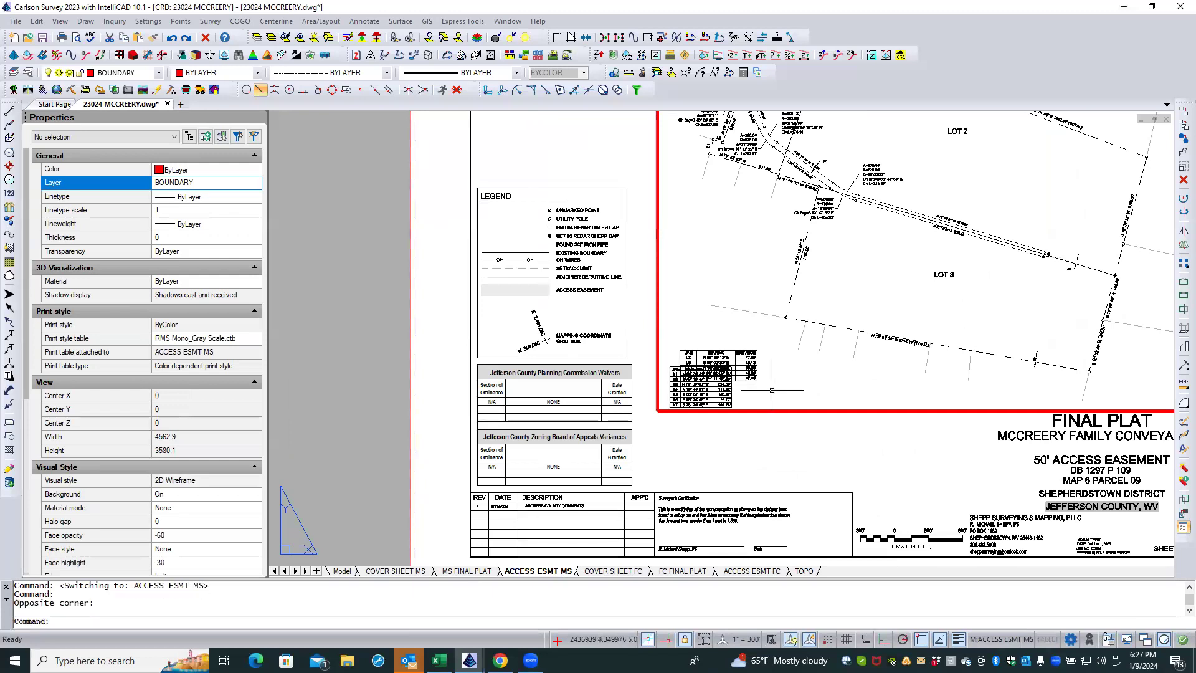
click(285, 38)
click(670, 384)
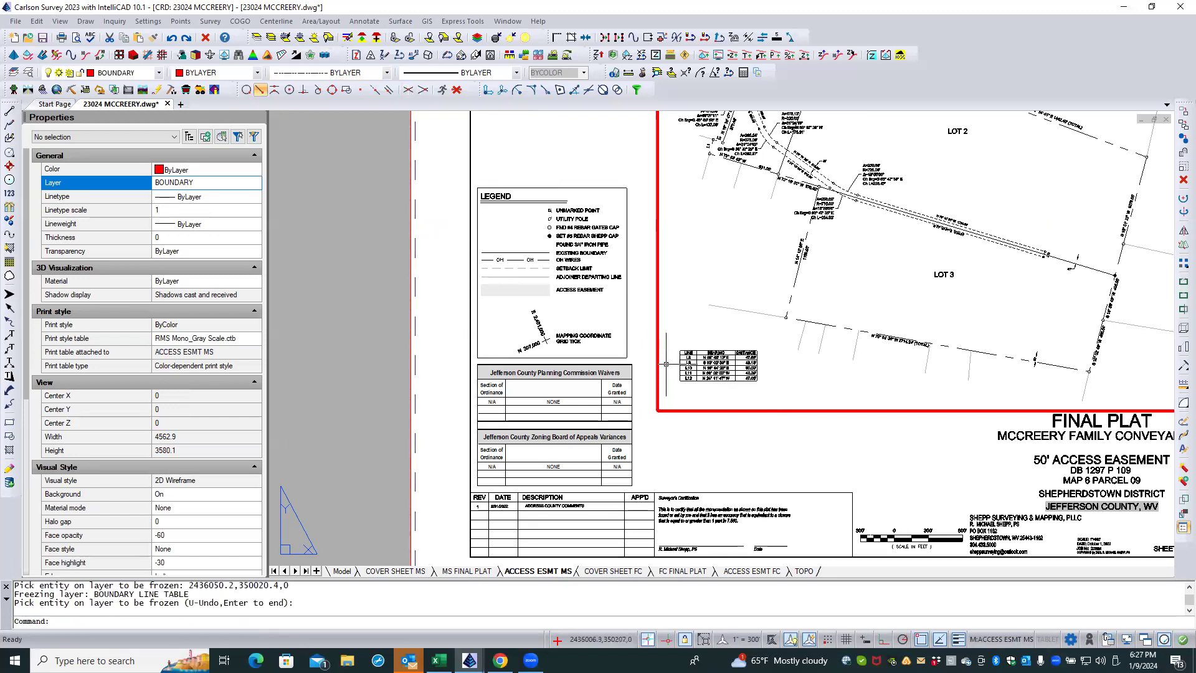
double_click(685, 439)
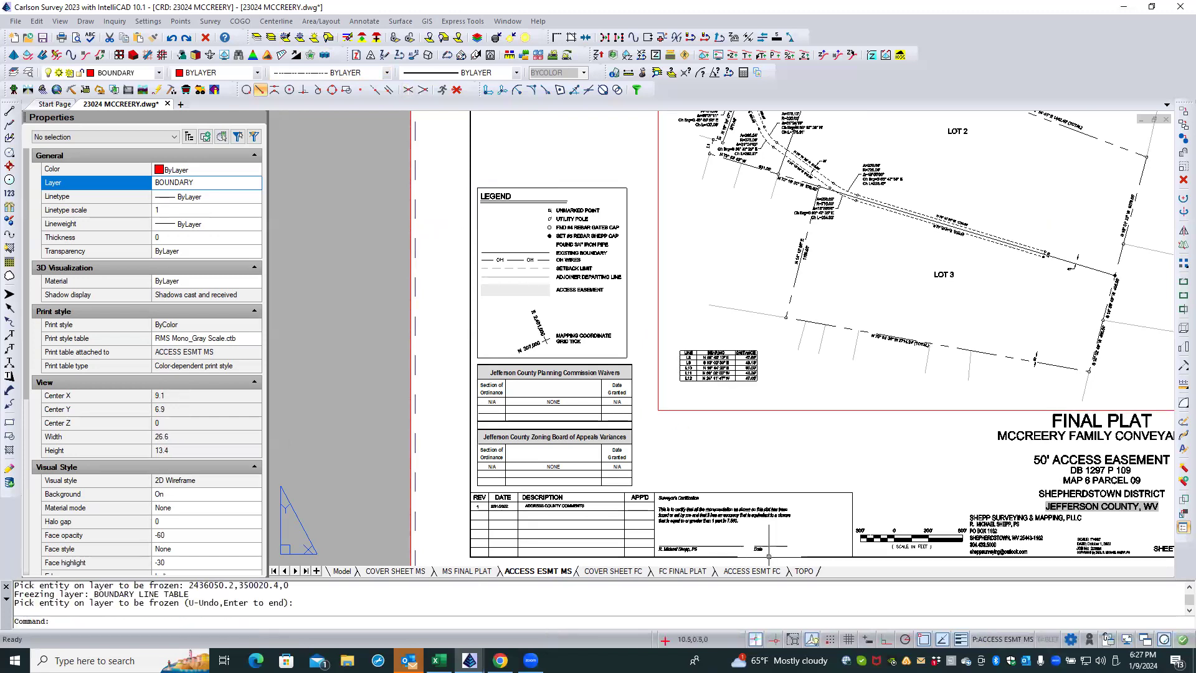
Step: Freeze the BOUNDARY LINE TABLE layer in the ACCESS ESMT FC viewport by picking the L1–L7 table
click(670, 574)
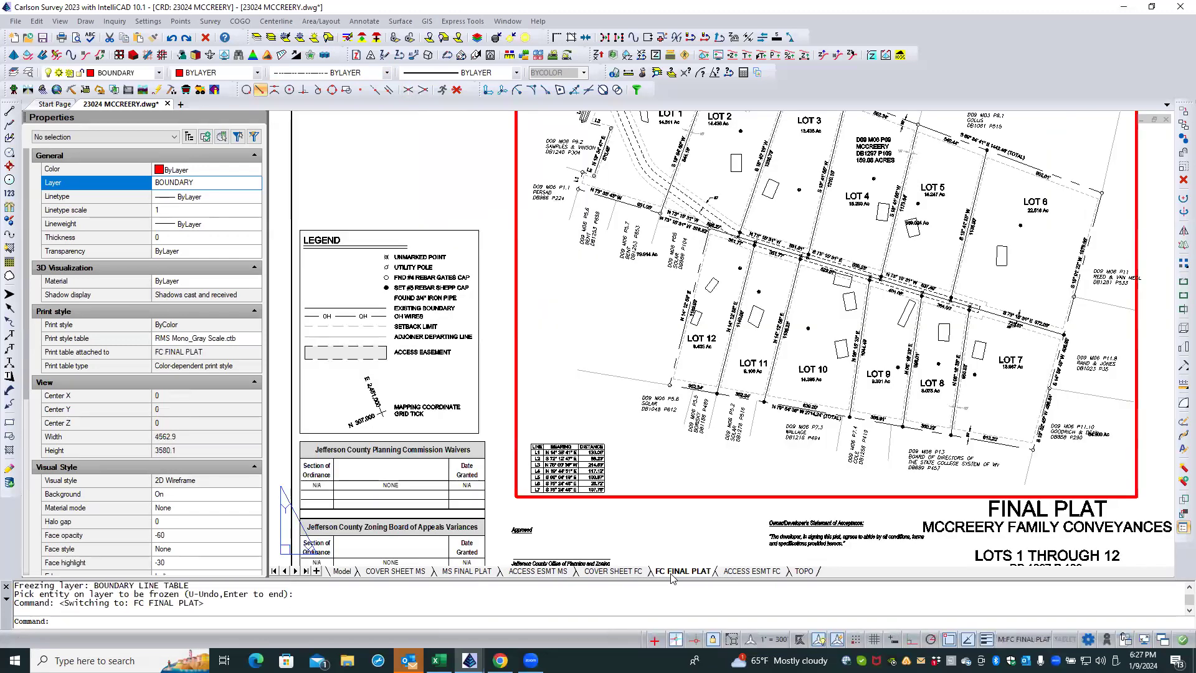
click(751, 571)
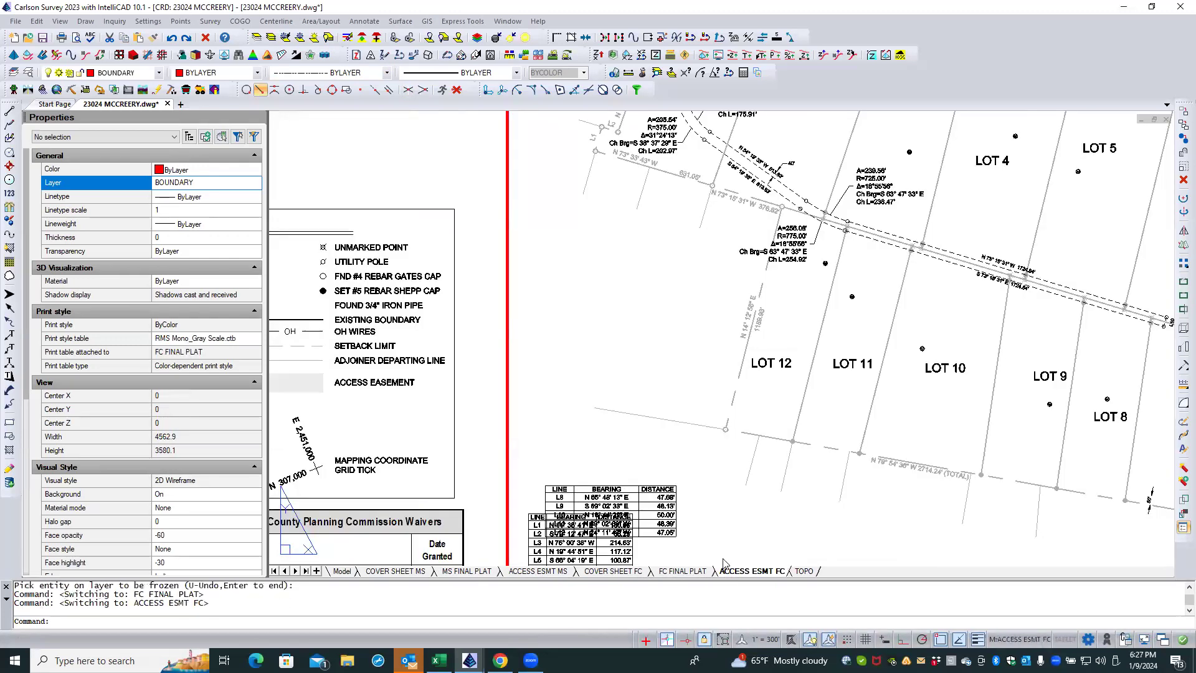
click(662, 453)
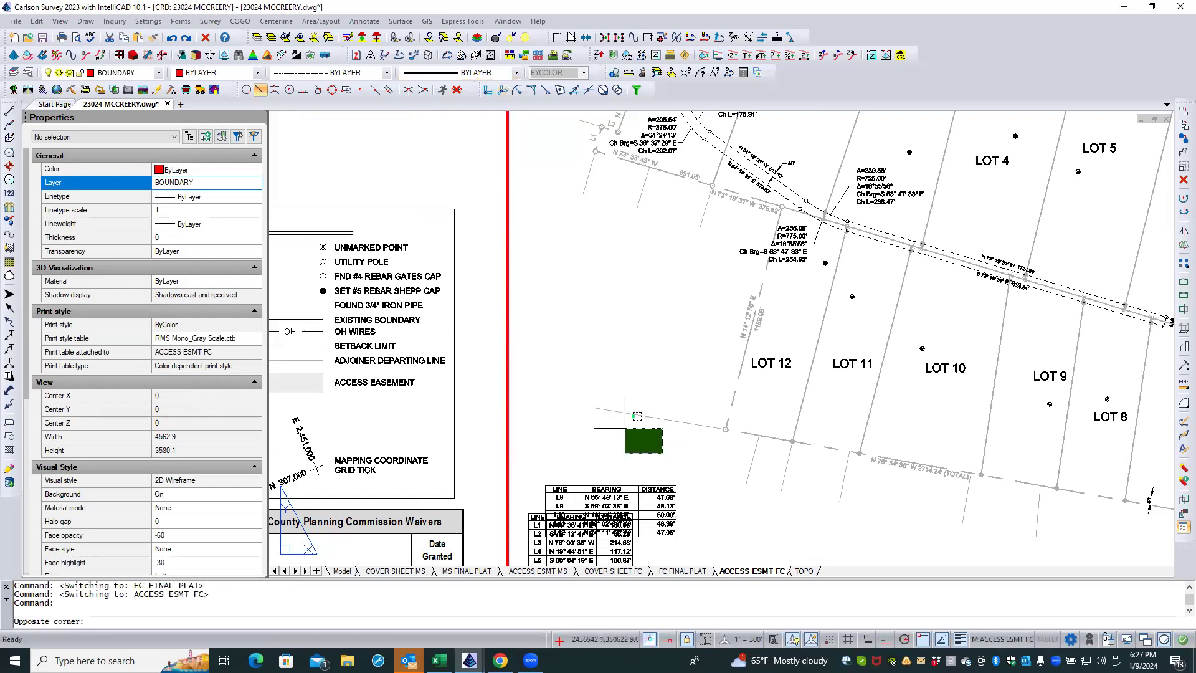
click(625, 428)
click(286, 38)
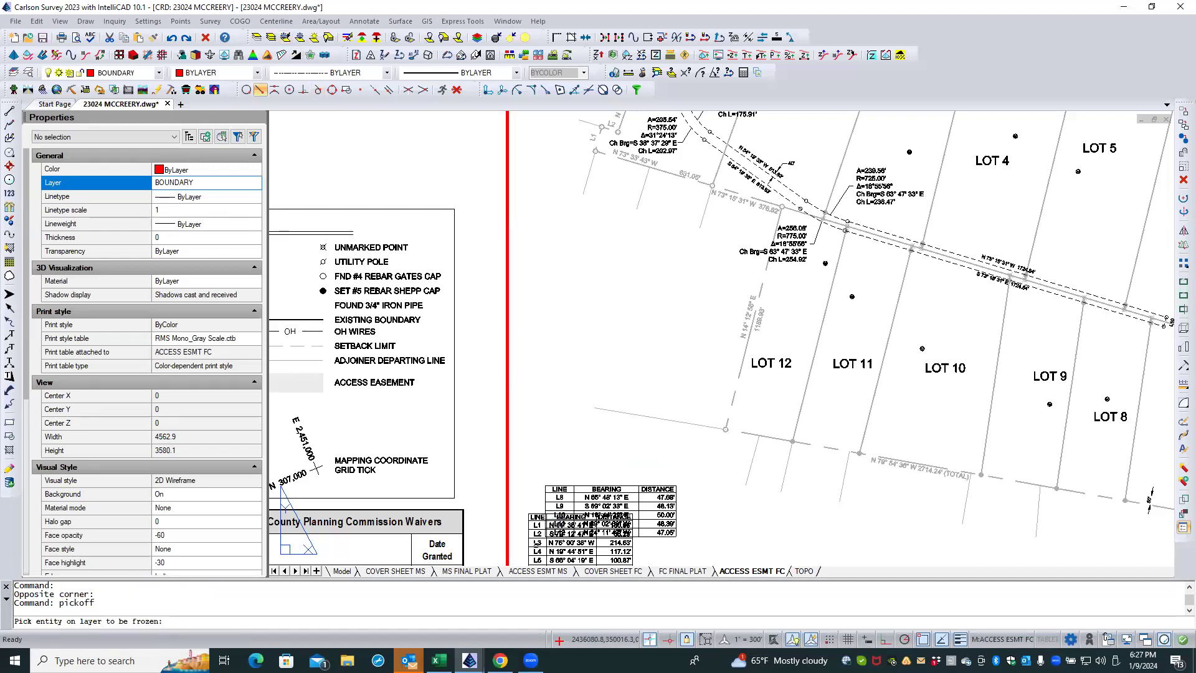
click(539, 535)
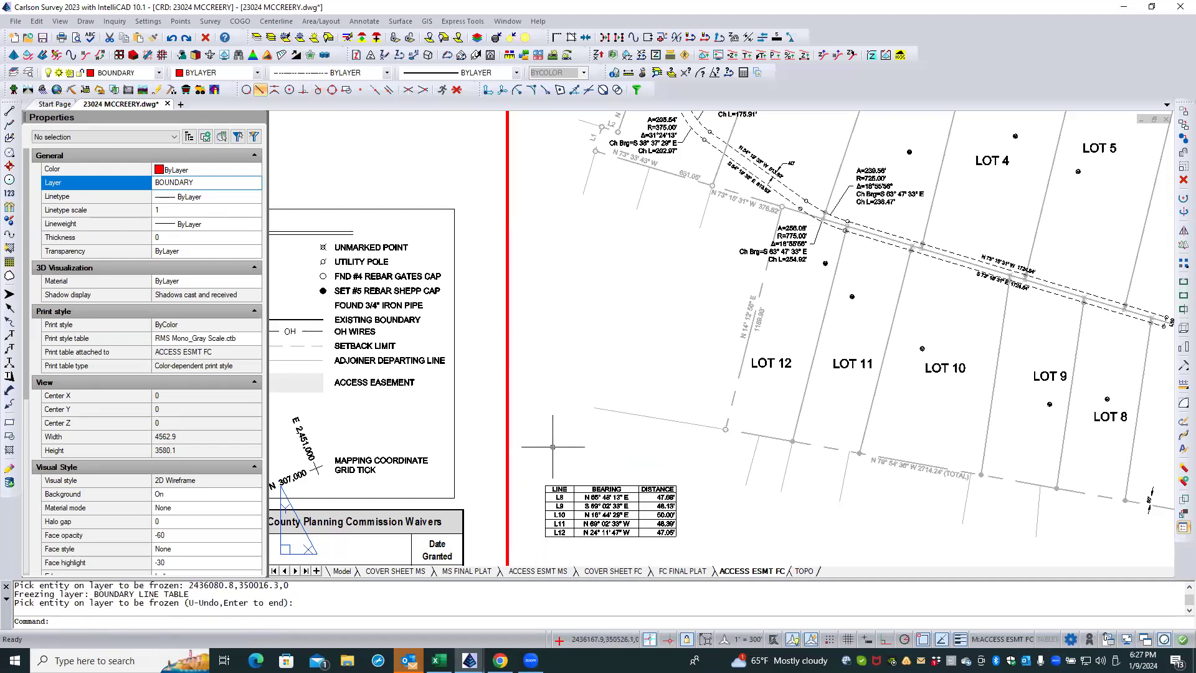
Step: Examine the line labels and boundary linework around Lot 1 on the ACCESS ESMT FC and MS FINAL PLAT layouts, including the L1 label's properties
scroll(563, 455, down, 1)
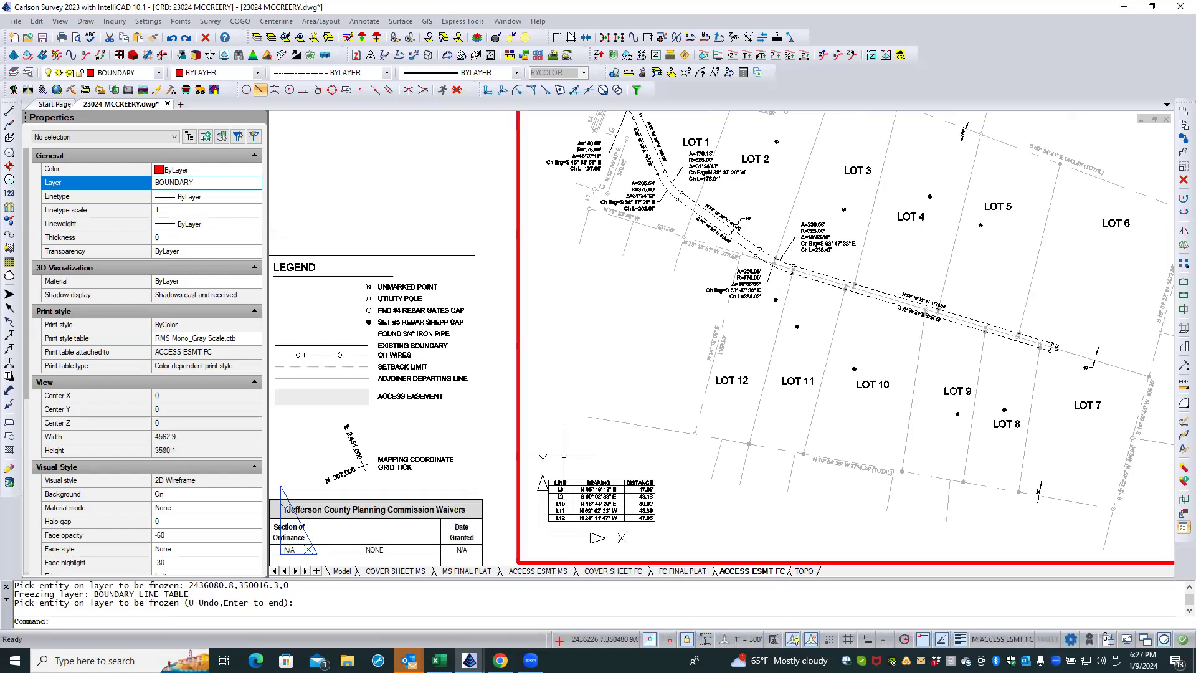
scroll(562, 455, down, 1)
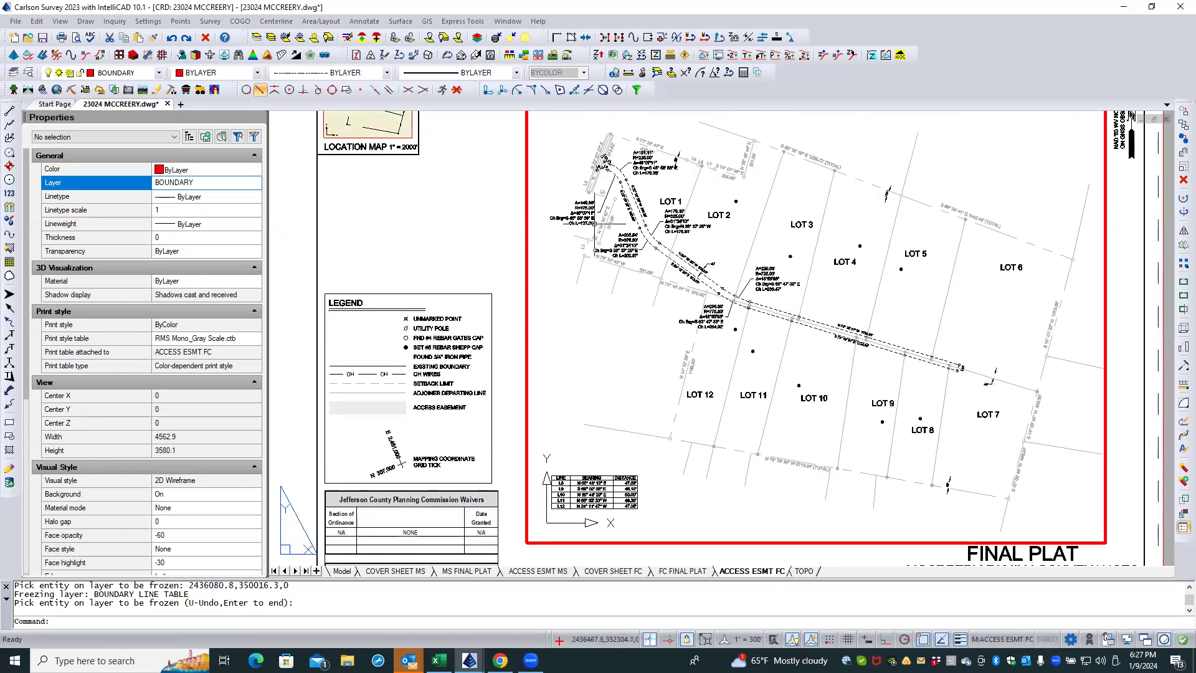
scroll(596, 222, up, 2)
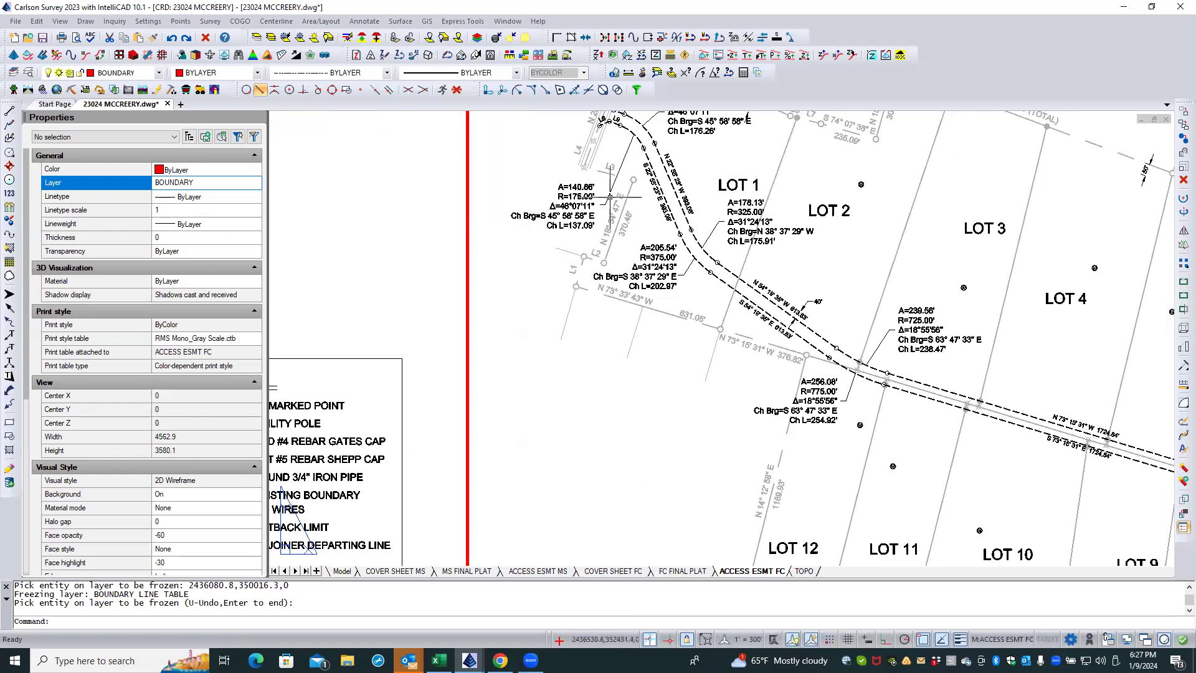
key(Return)
click(573, 268)
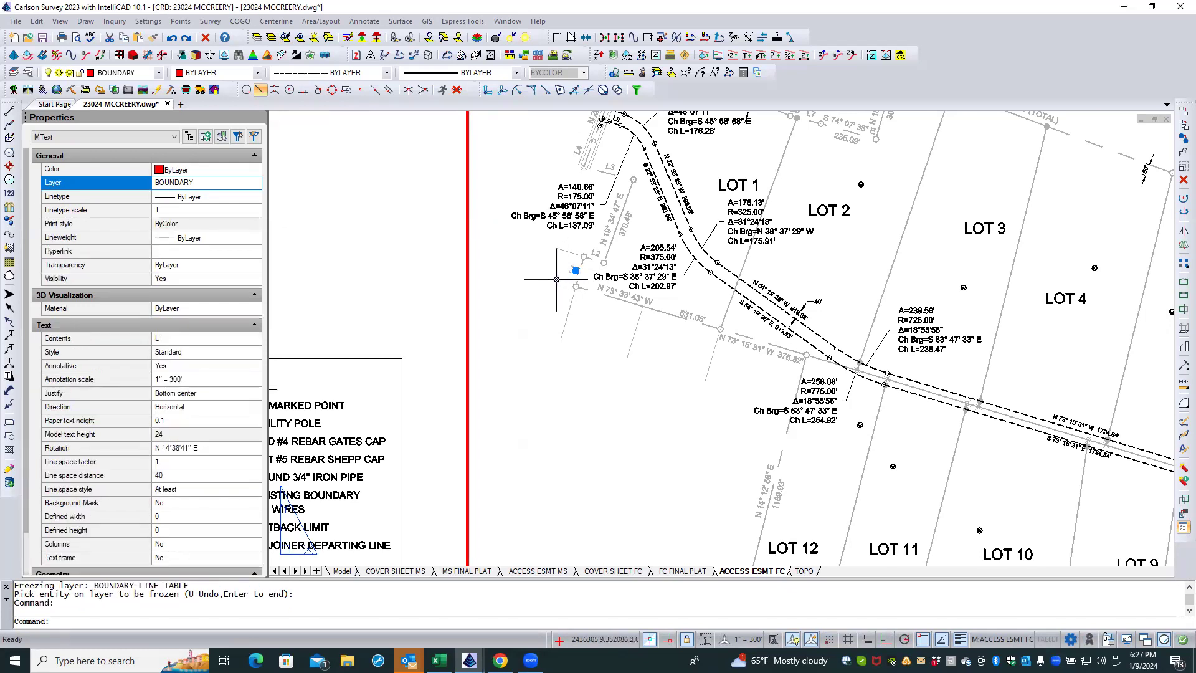
key(Escape)
key(Escape)
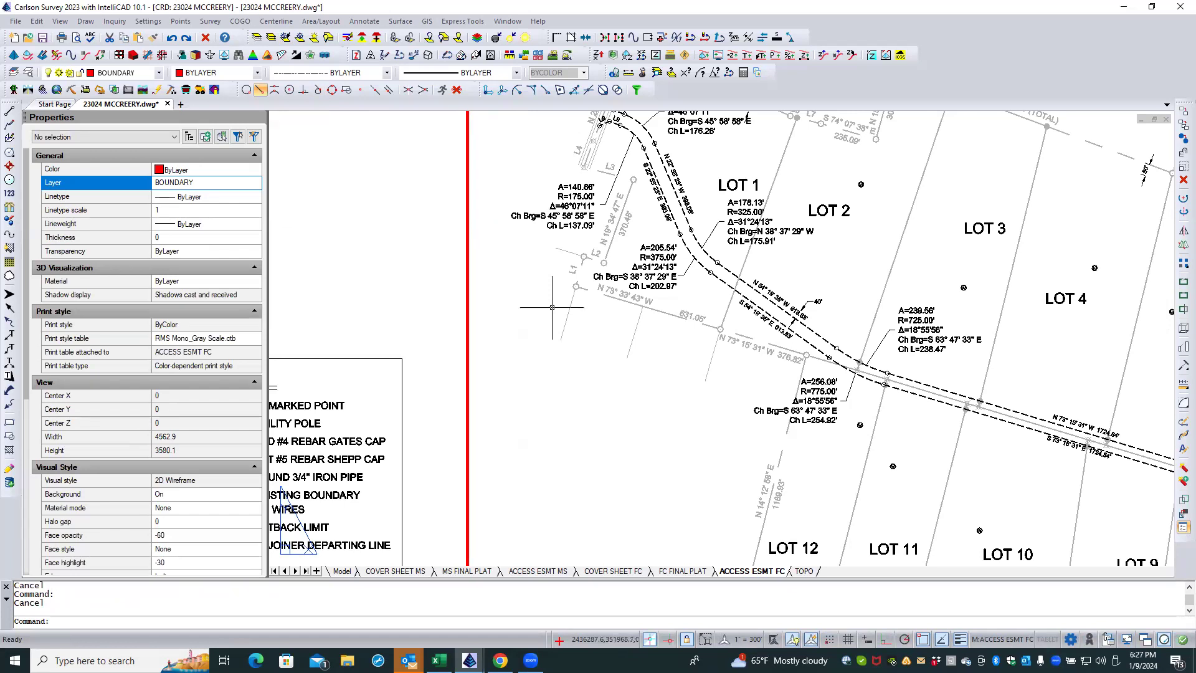
scroll(548, 336, down, 1)
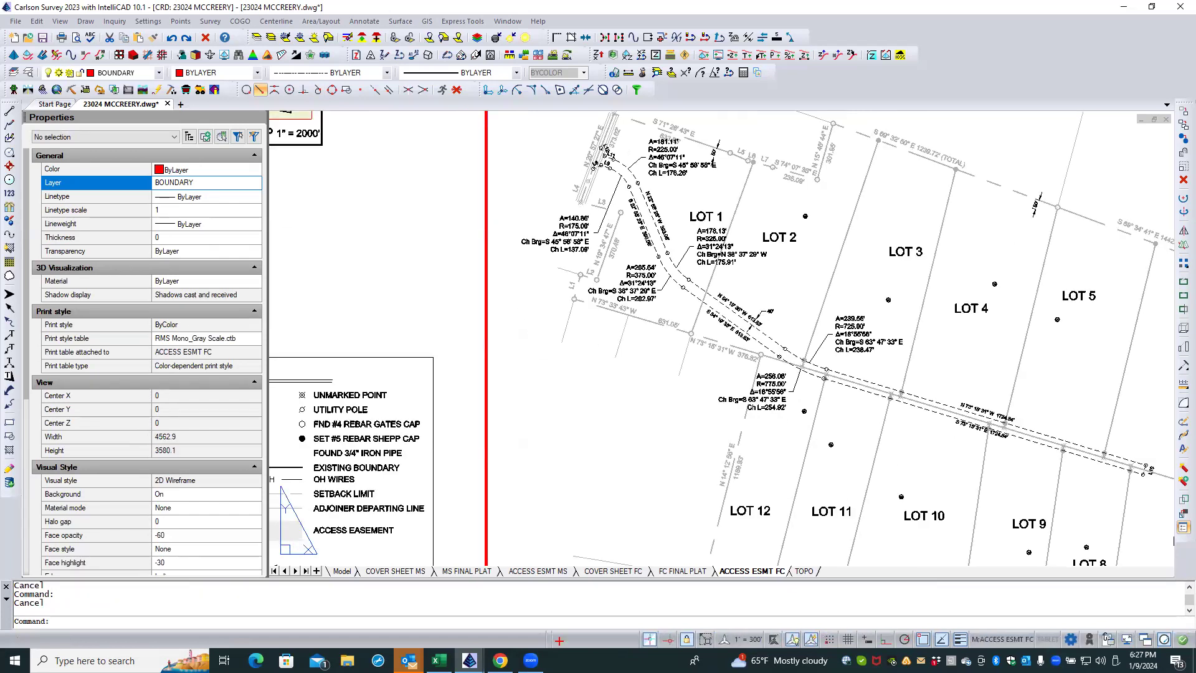
scroll(618, 143, up, 3)
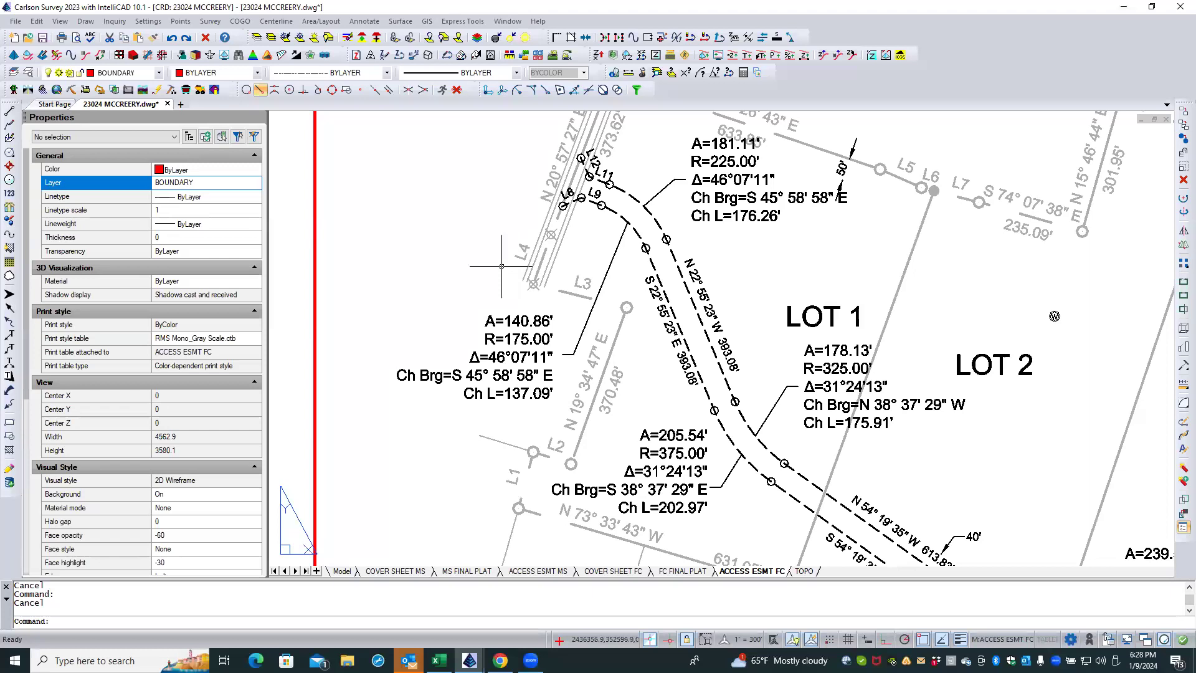
scroll(500, 268, down, 2)
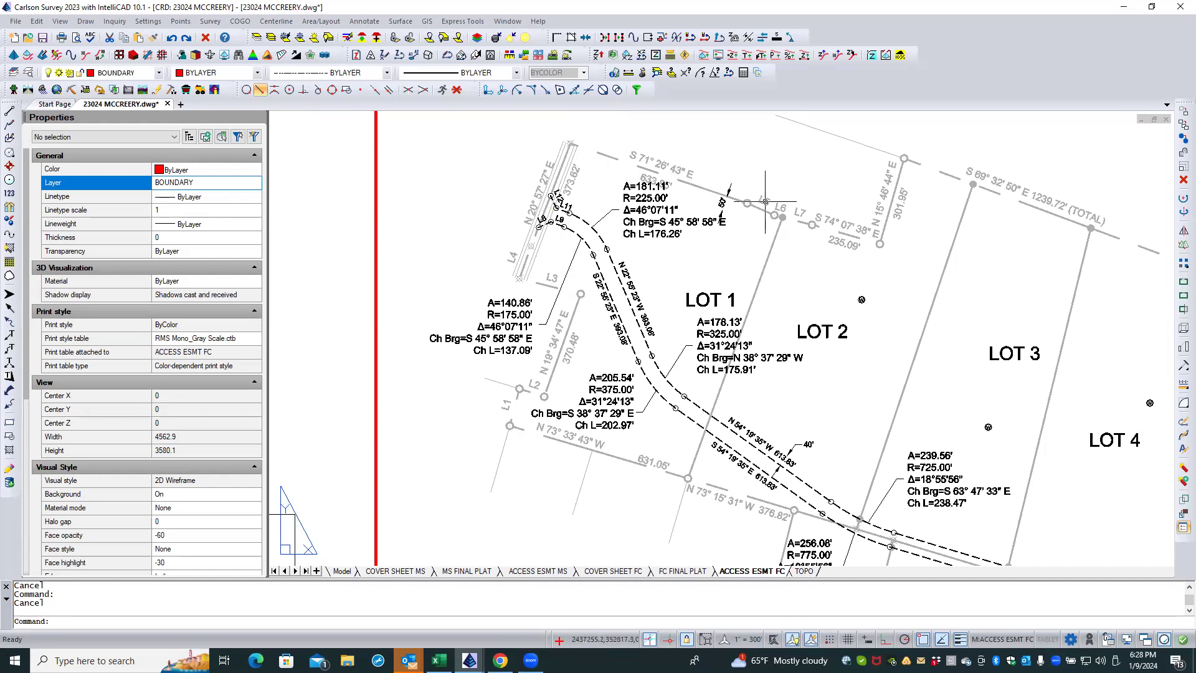
click(467, 571)
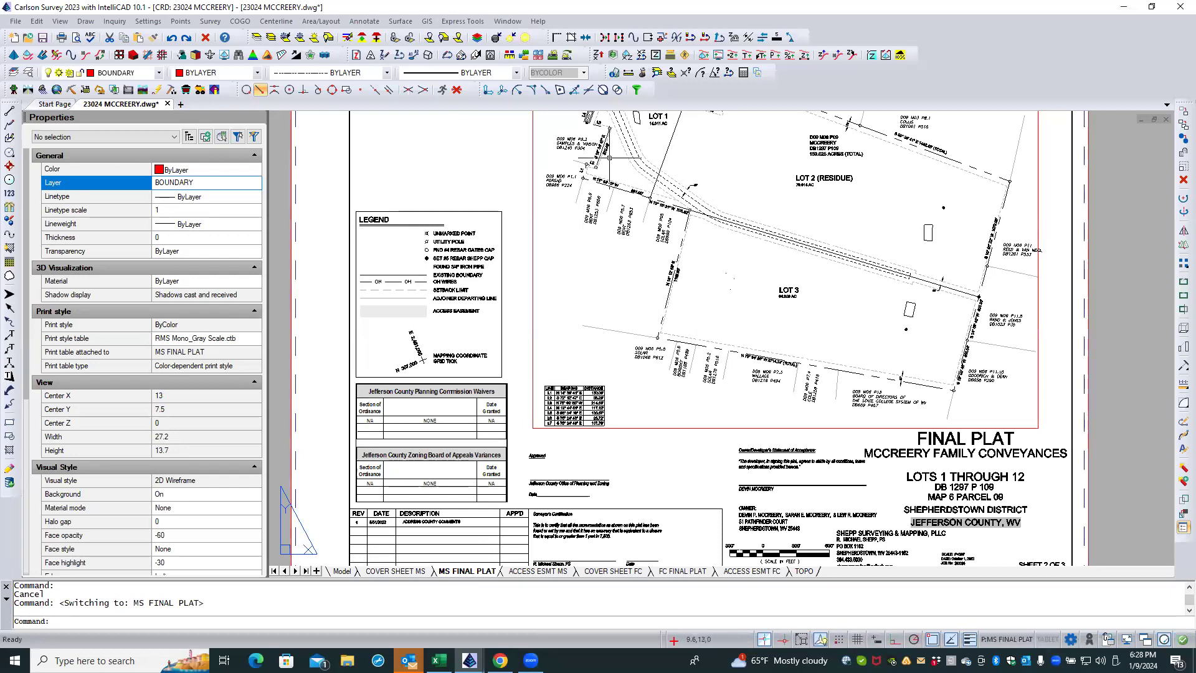
scroll(610, 159, up, 4)
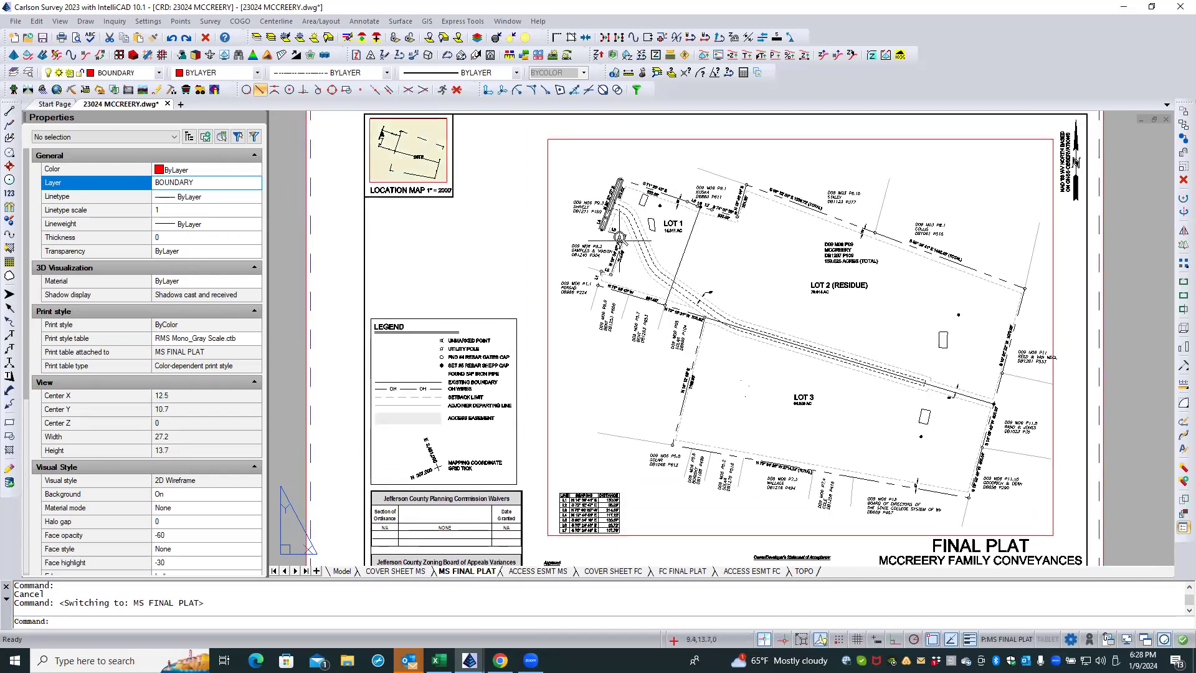
scroll(619, 236, up, 2)
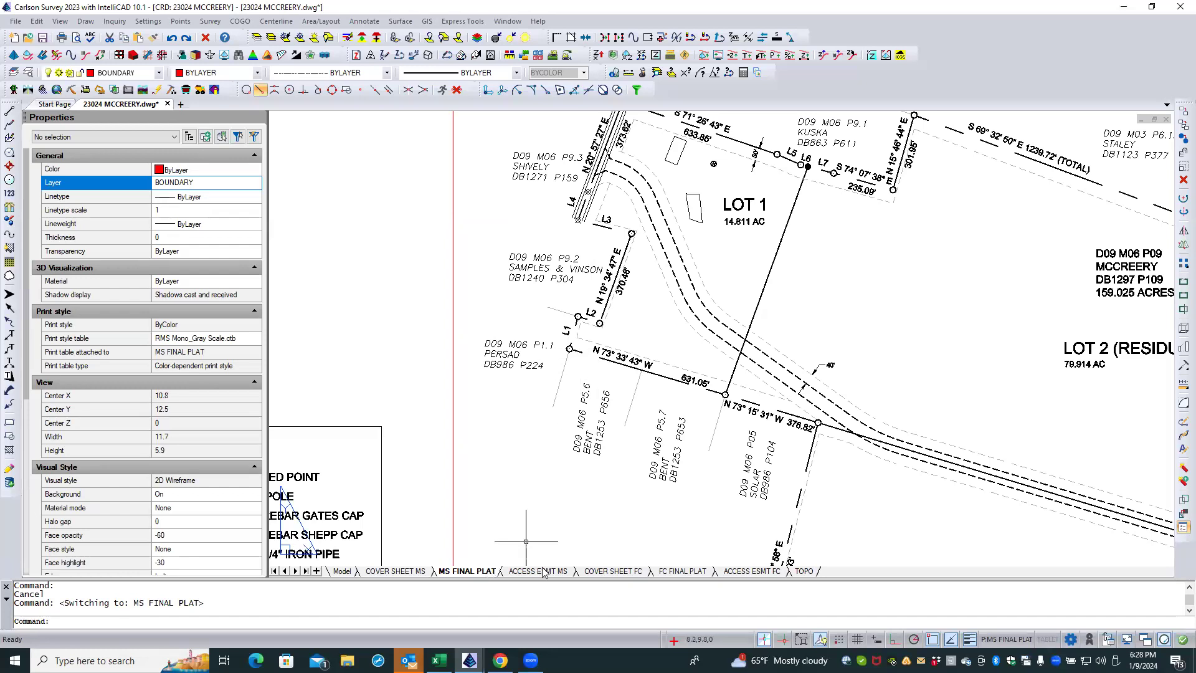
Step: On the FC FINAL PLAT layout, set the linetype scale of the outer boundary polyline to 0.4 and deselect it
click(661, 571)
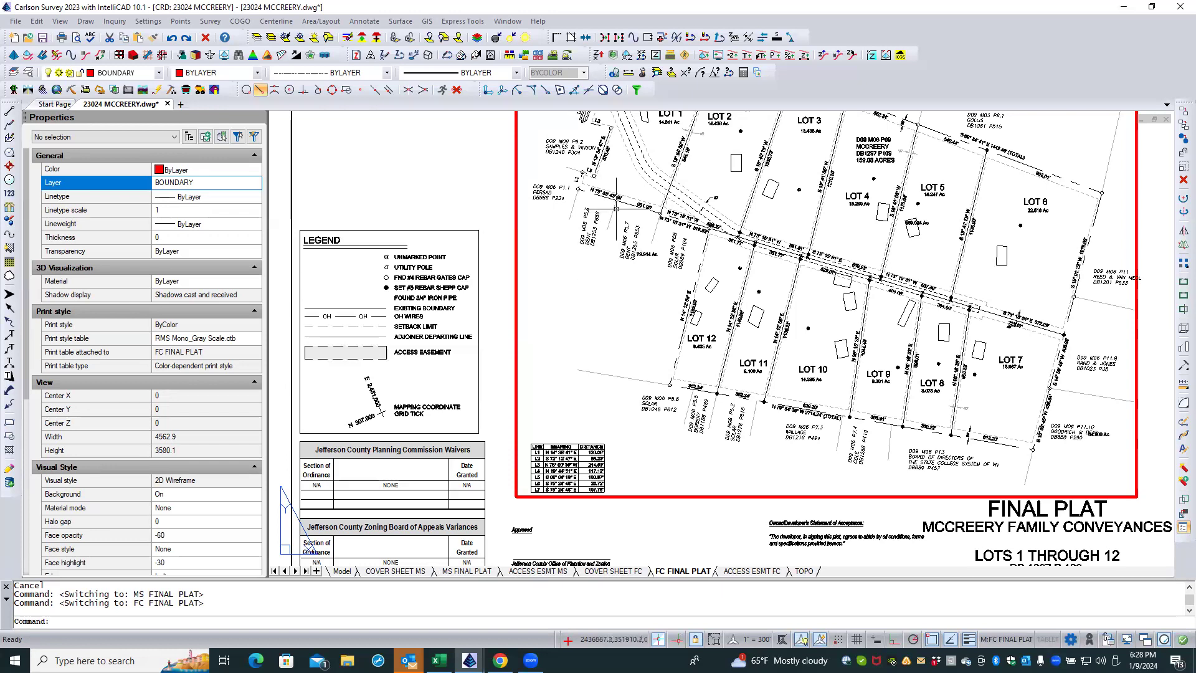
click(623, 202)
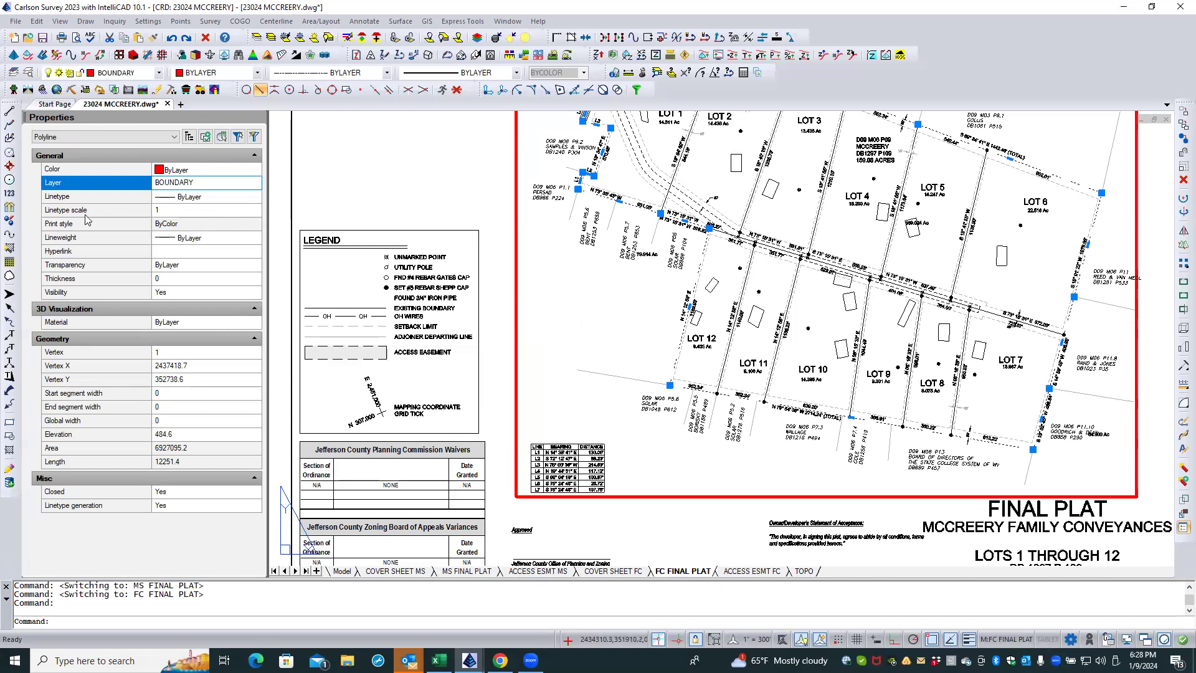
click(180, 209)
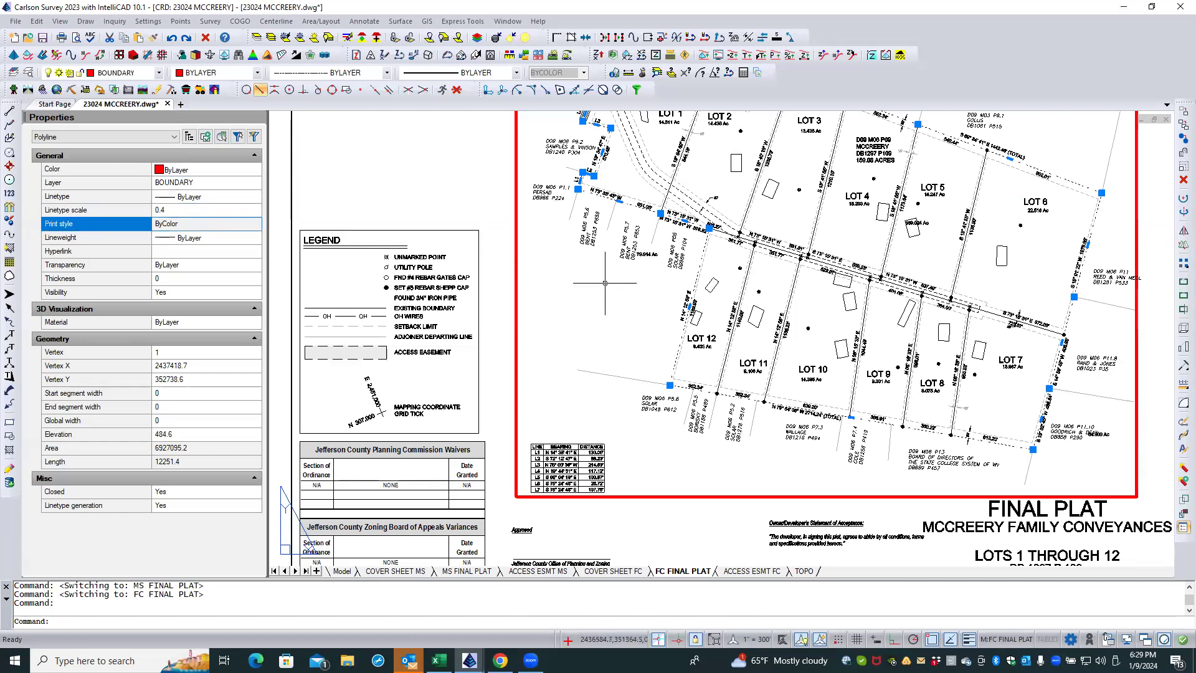
key(Escape)
key(Escape)
Step: Compare the boundary's dash pattern along the L1–L3 courses on the FC FINAL PLAT and MS FINAL PLAT layouts
scroll(589, 183, up, 5)
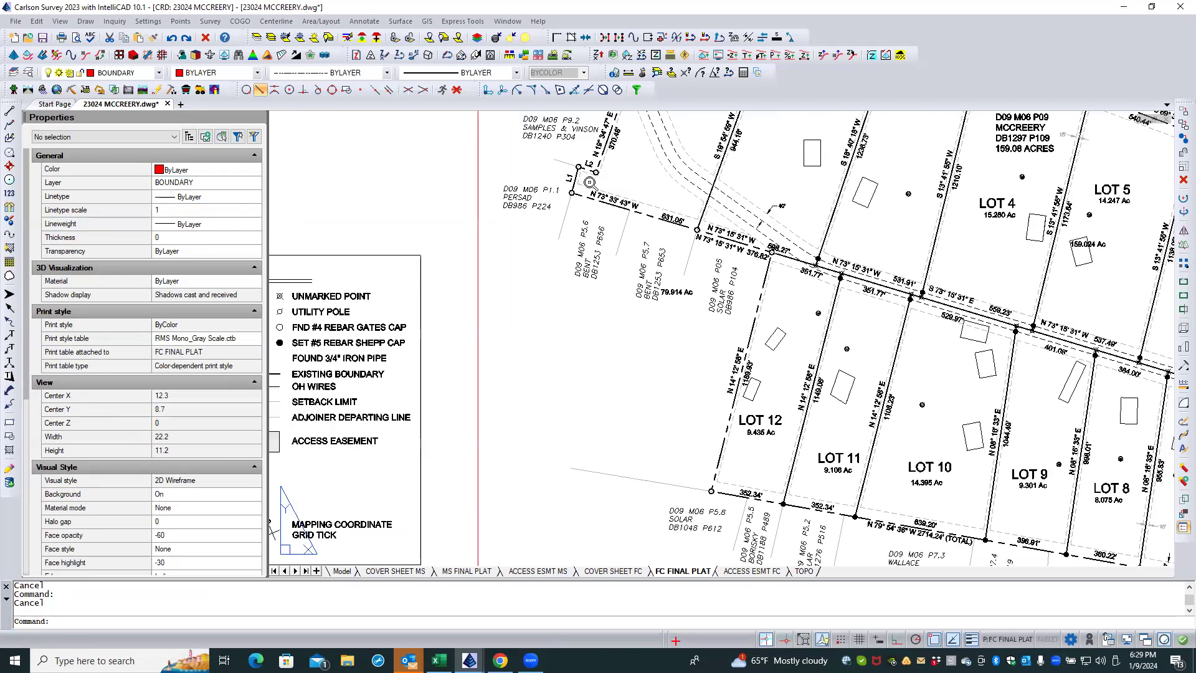
double_click(589, 183)
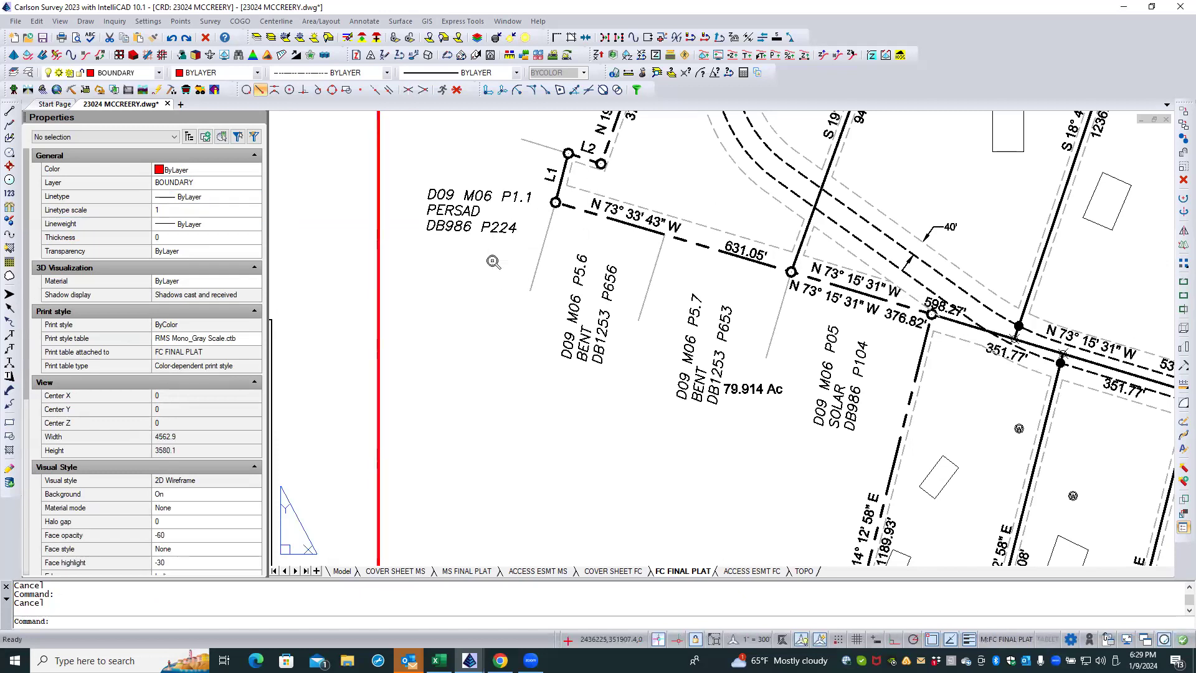
scroll(495, 259, down, 3)
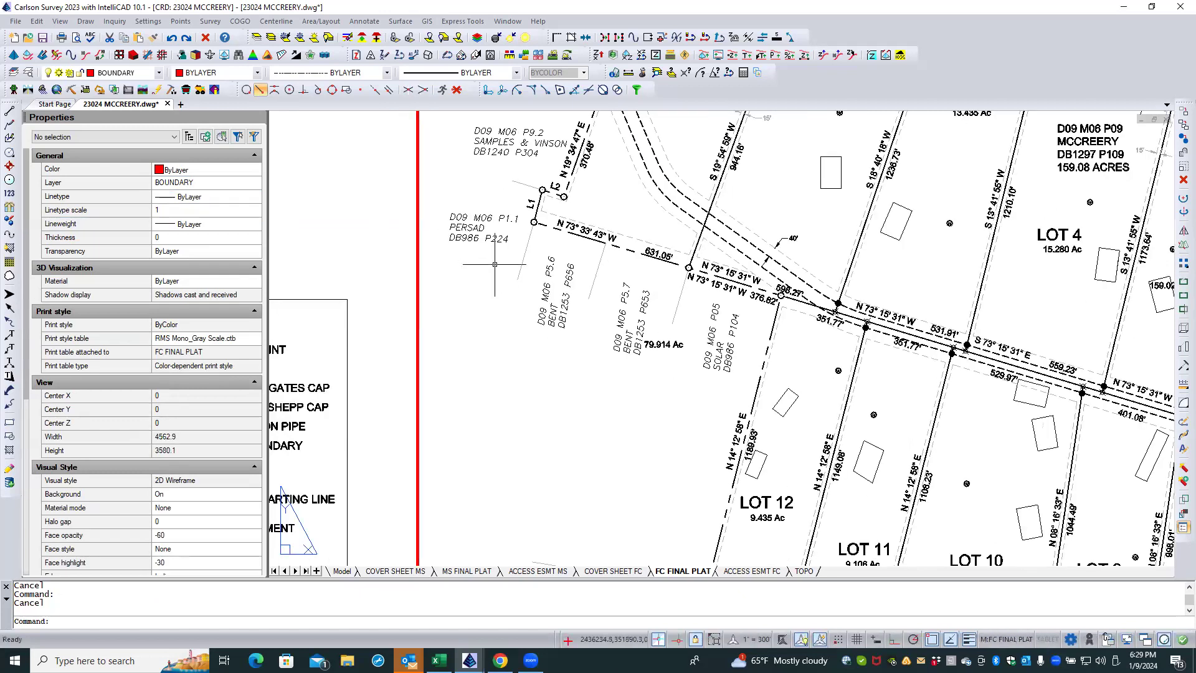
scroll(504, 274, down, 1)
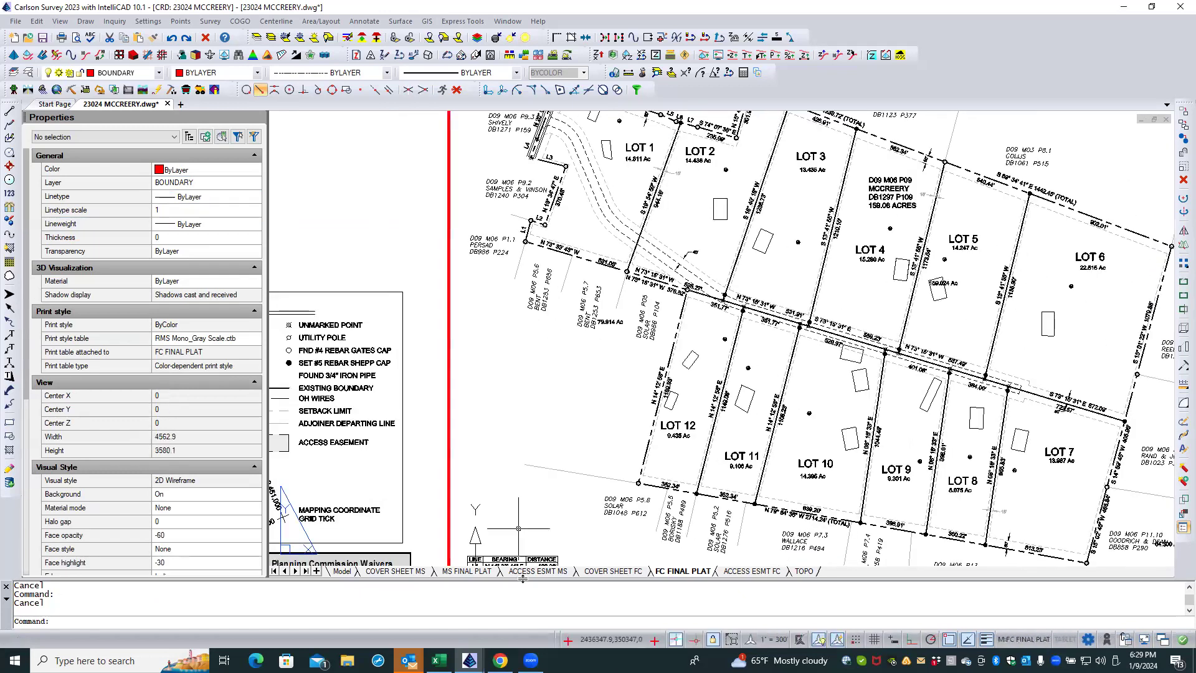
click(469, 571)
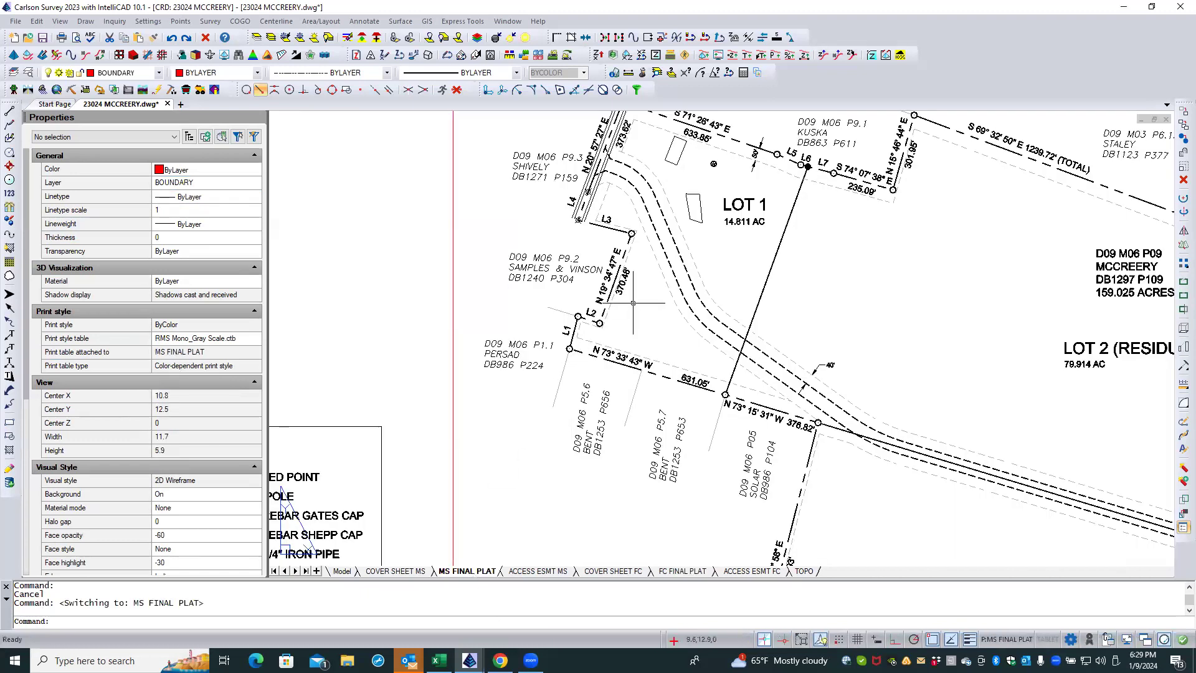
middle_drag(633, 272, 610, 335)
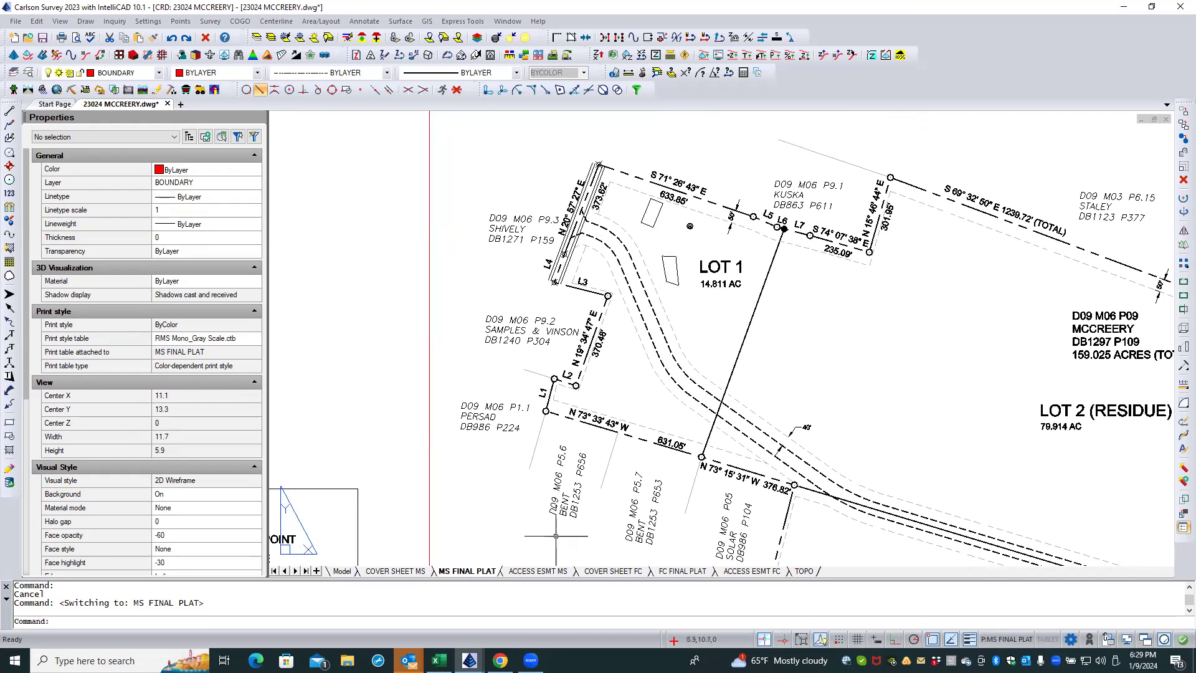
Step: On the ACCESS ESMT MS layout, activate the plat viewport and override the BOUNDARY layer's viewport color to gray 253
click(534, 571)
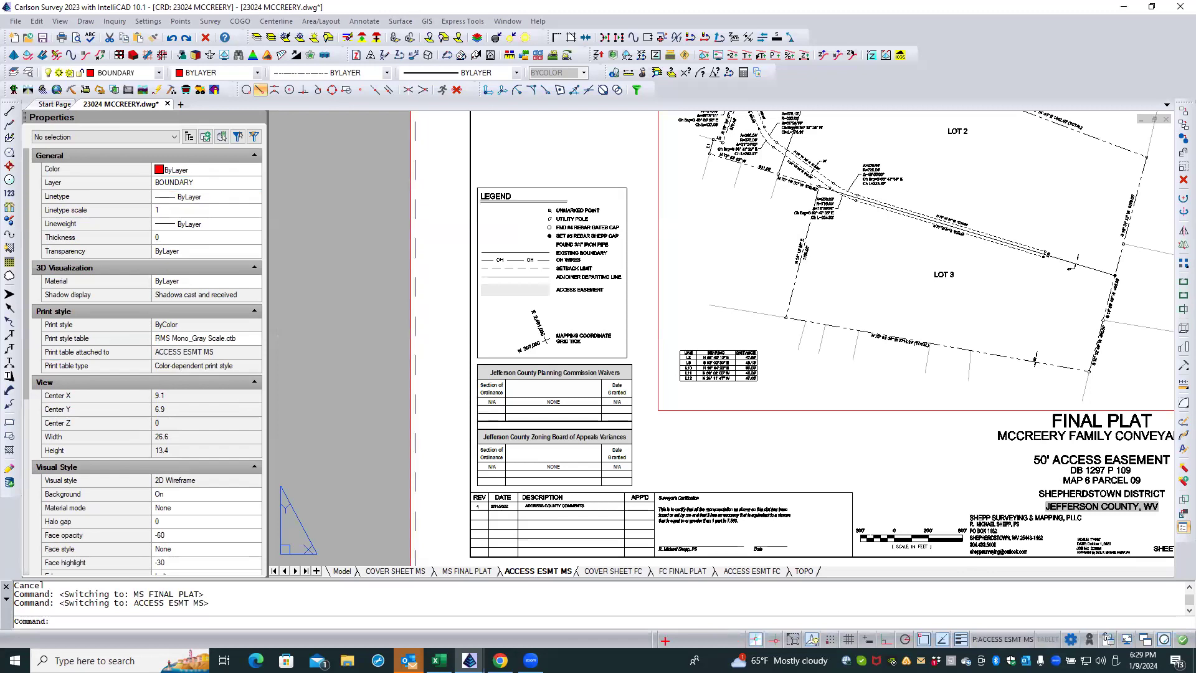
middle_drag(693, 181, 682, 306)
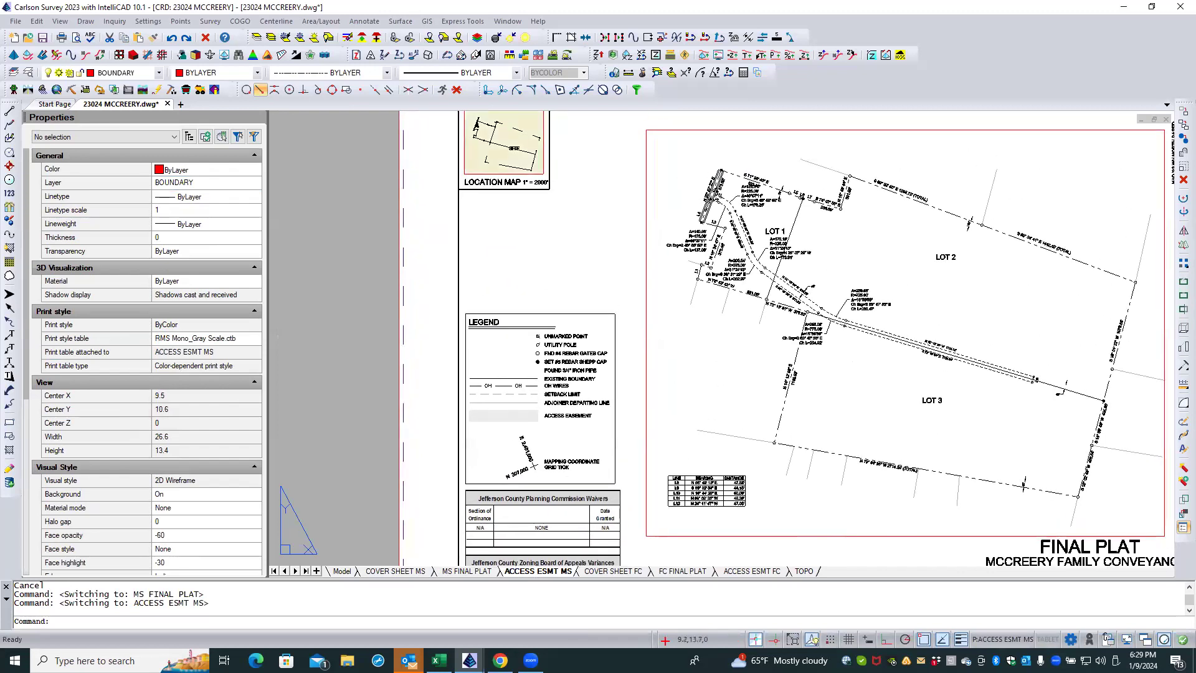
scroll(719, 232, up, 4)
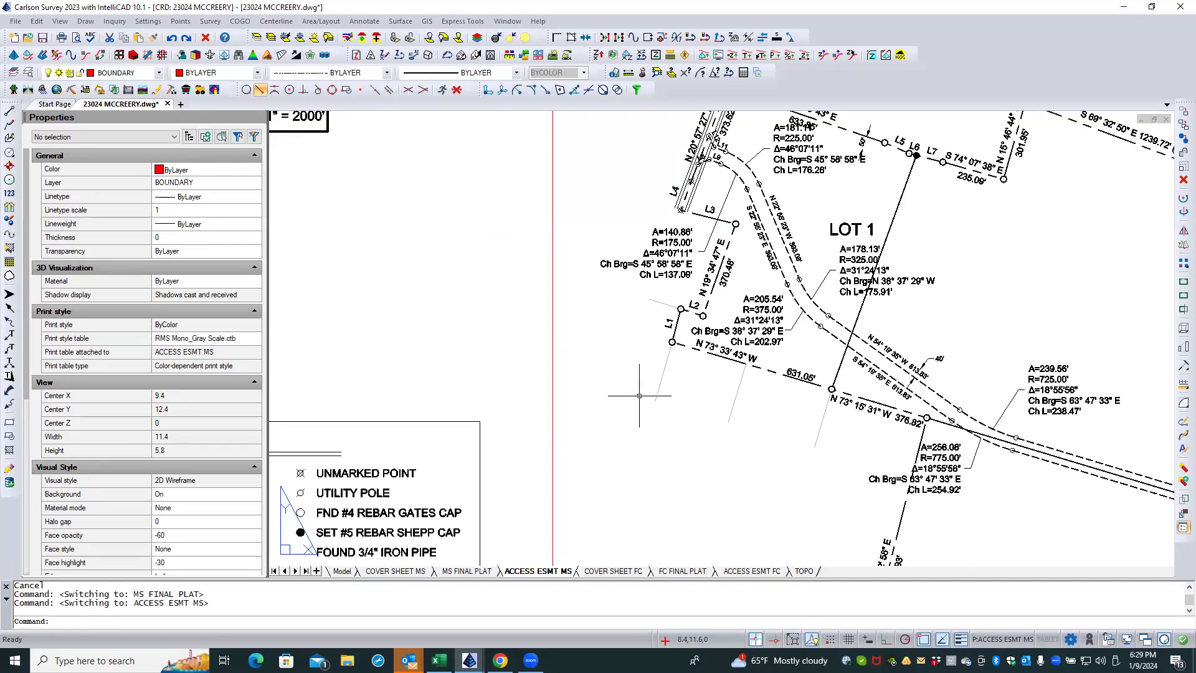
scroll(679, 287, up, 1)
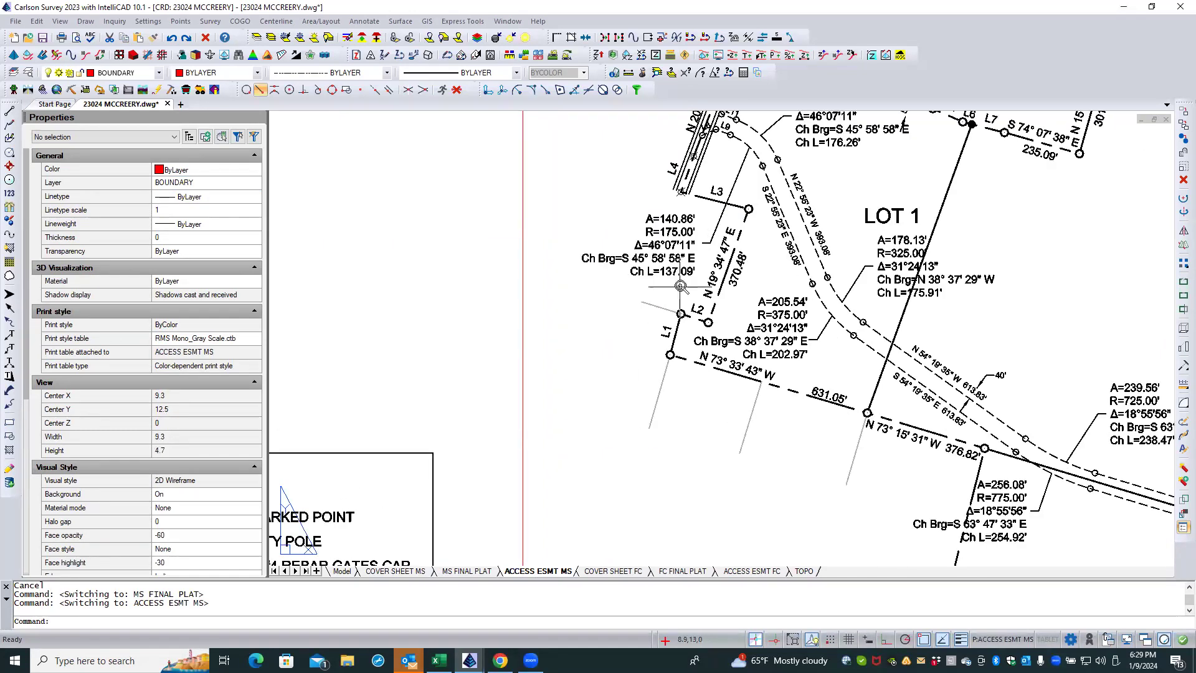
scroll(680, 287, up, 1)
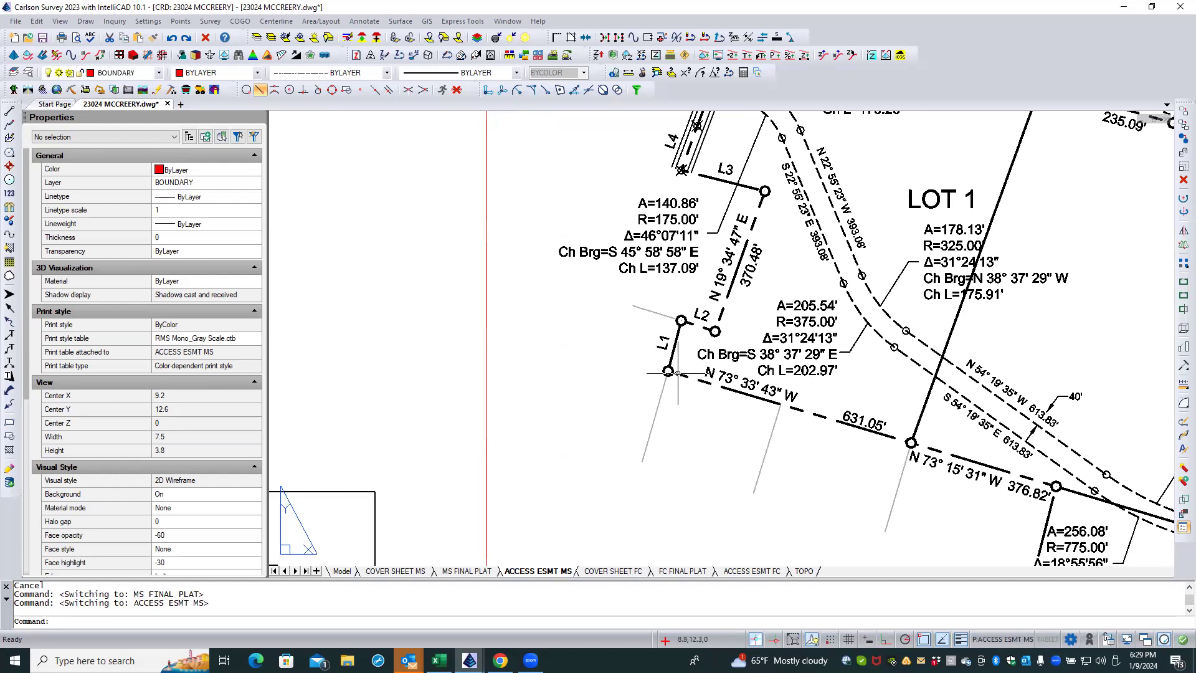
double_click(583, 399)
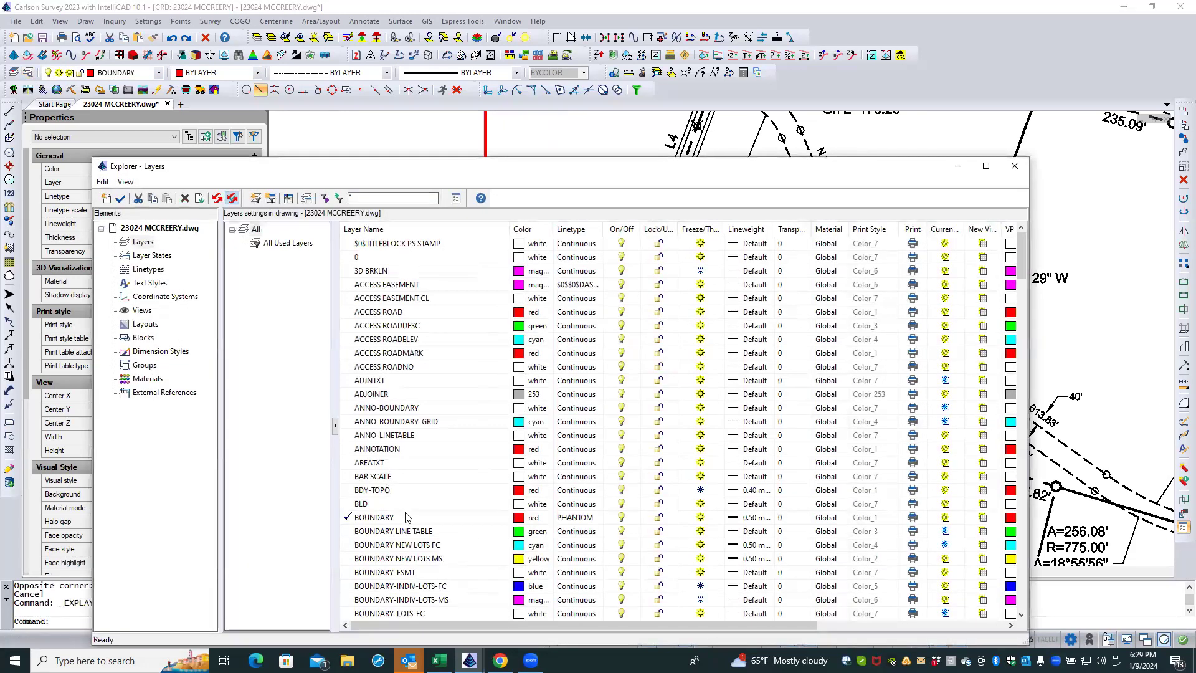
click(417, 518)
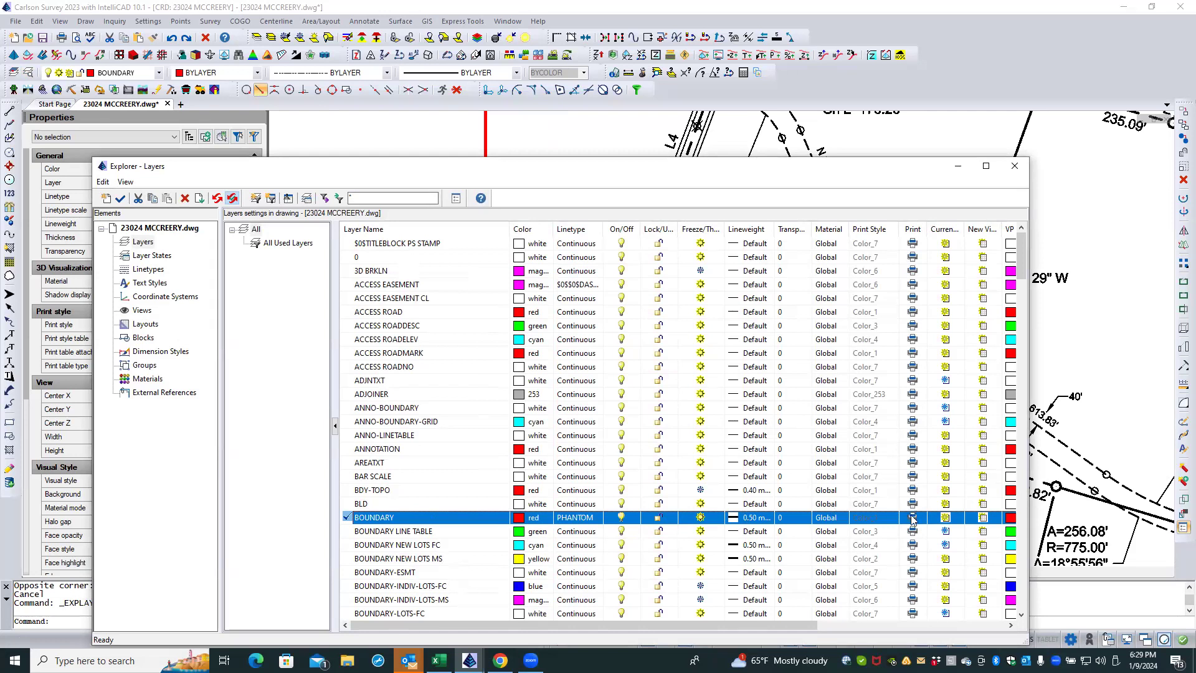
drag(805, 625, 940, 625)
click(816, 518)
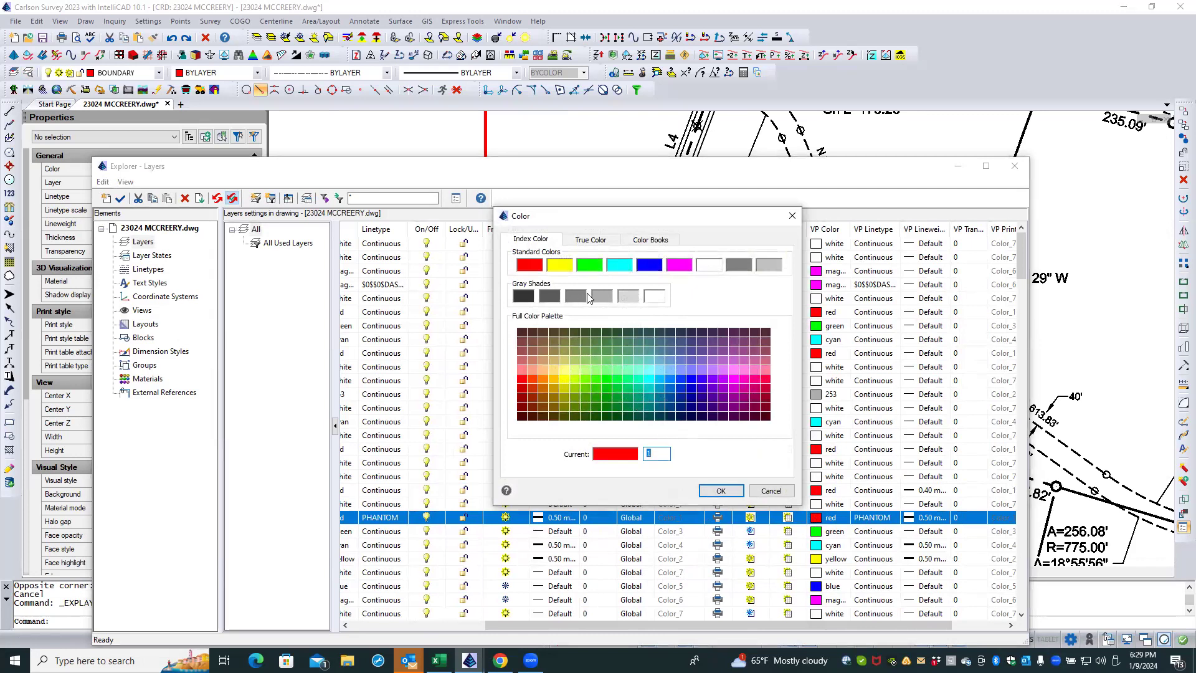
click(609, 298)
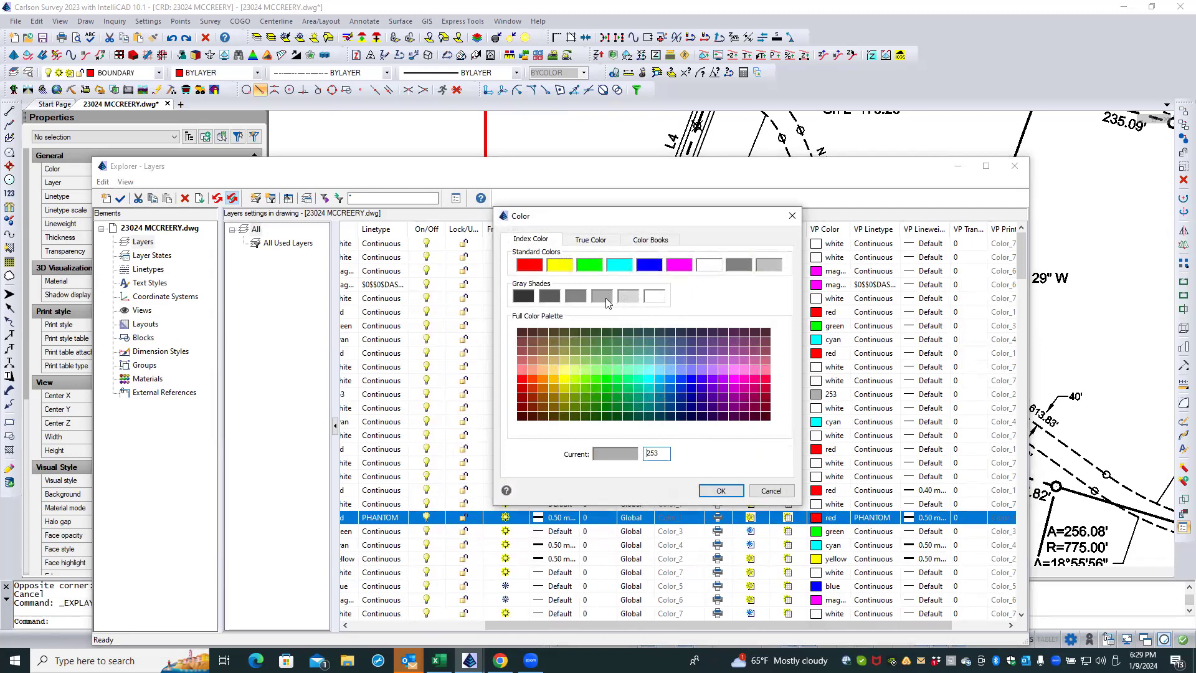
click(720, 490)
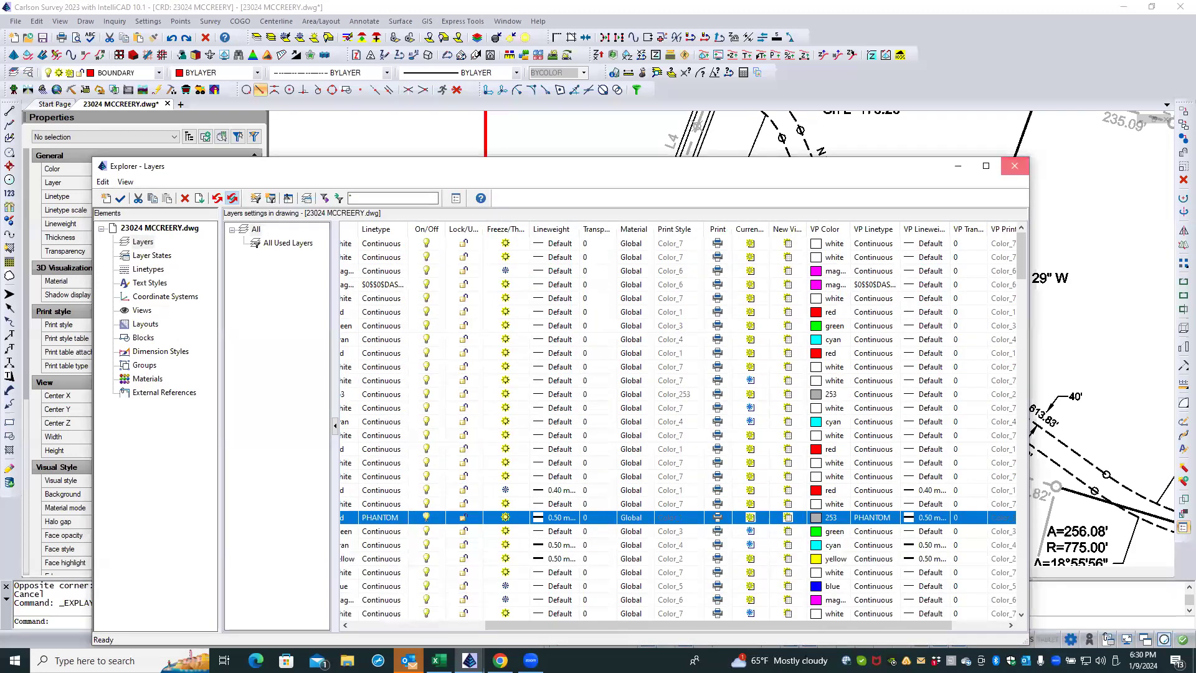
click(1014, 165)
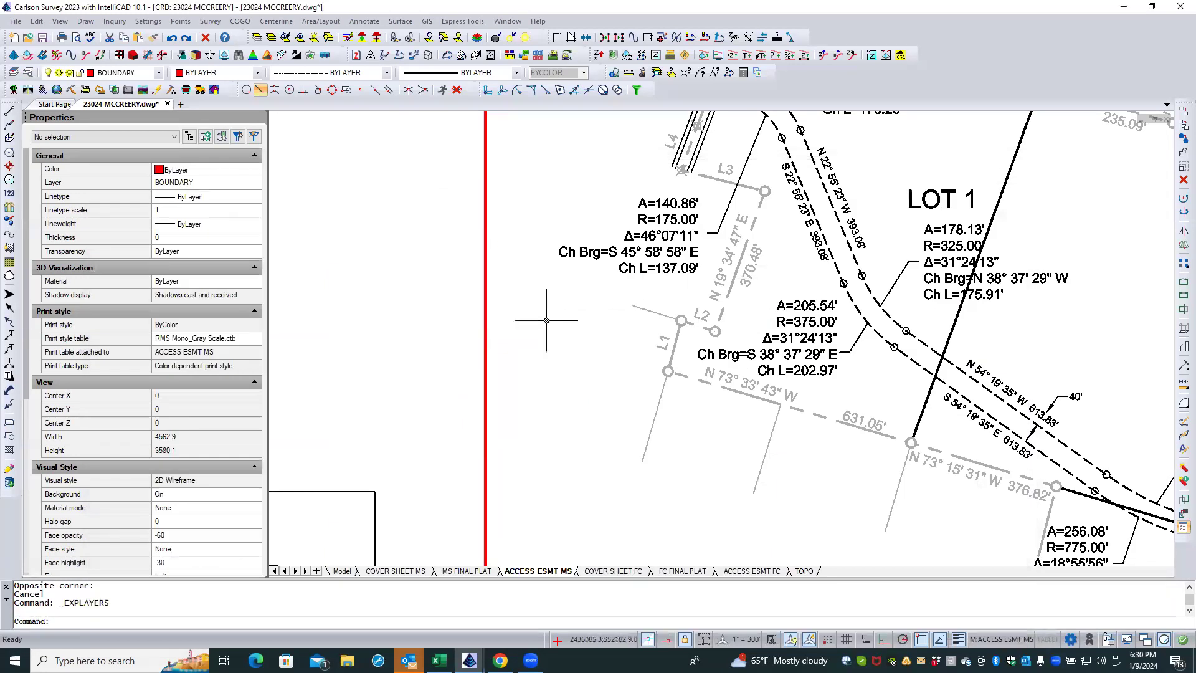
Step: Review the boundary linework on the ACCESS ESMT MS layout and check which layer the Lot 1 and Lot 2/Lot 3 division lines use
double_click(463, 348)
scroll(459, 312, down, 3)
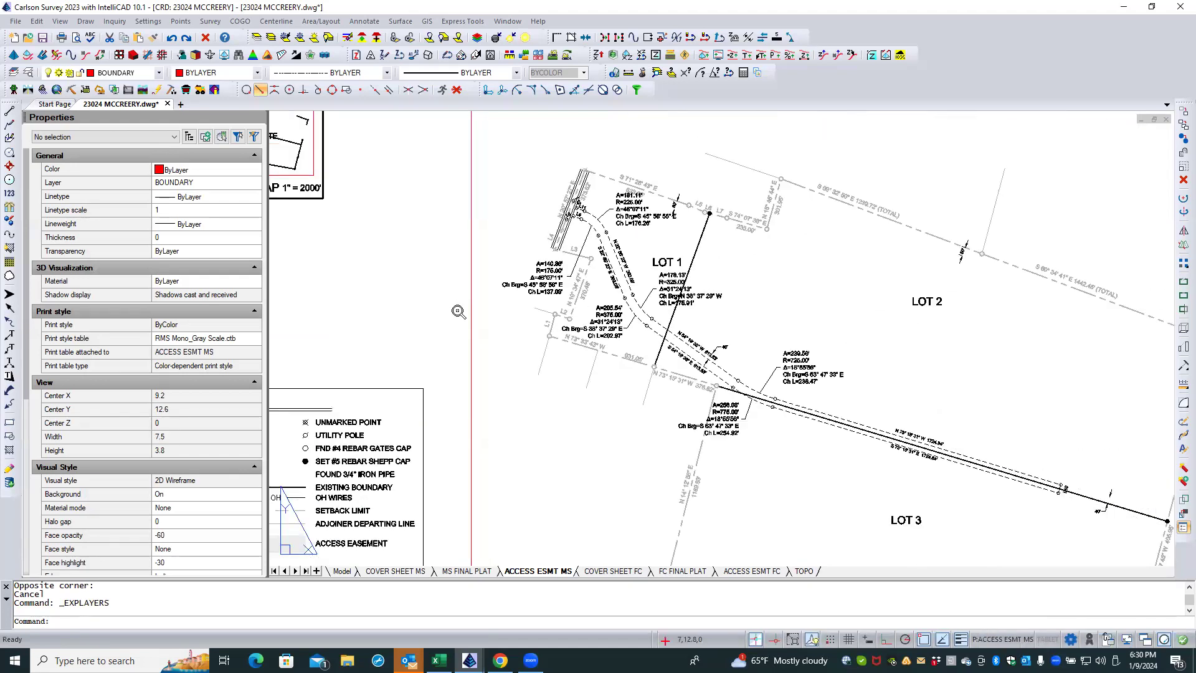
scroll(459, 311, down, 2)
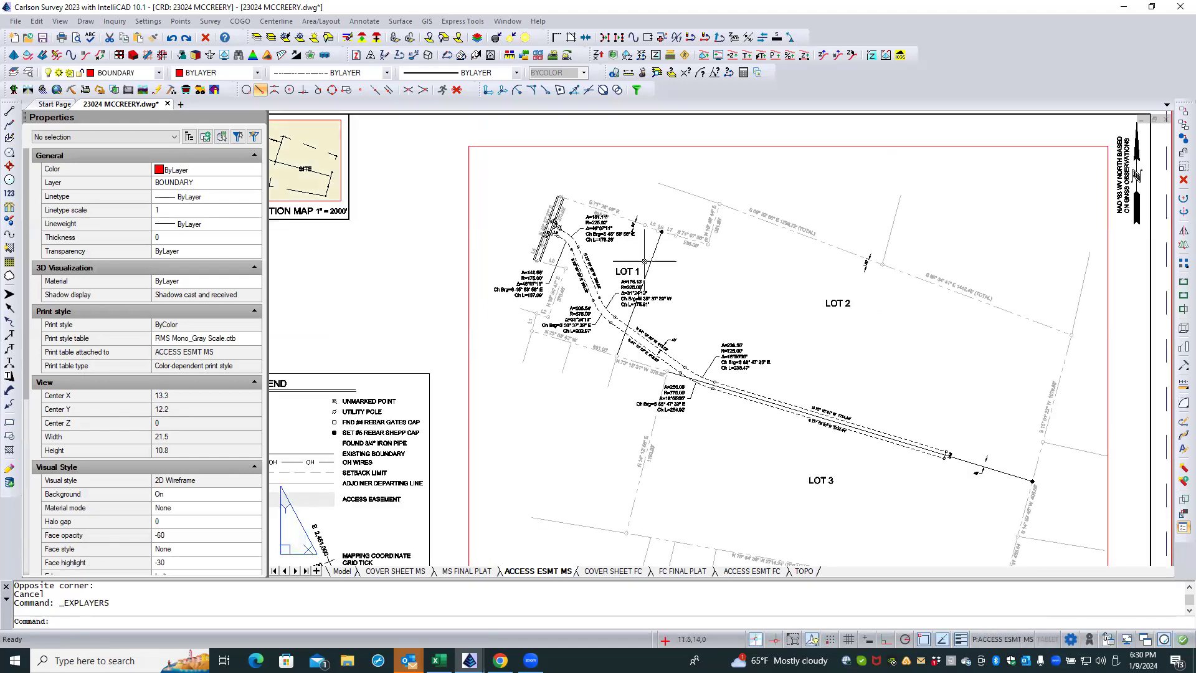
scroll(649, 261, up, 3)
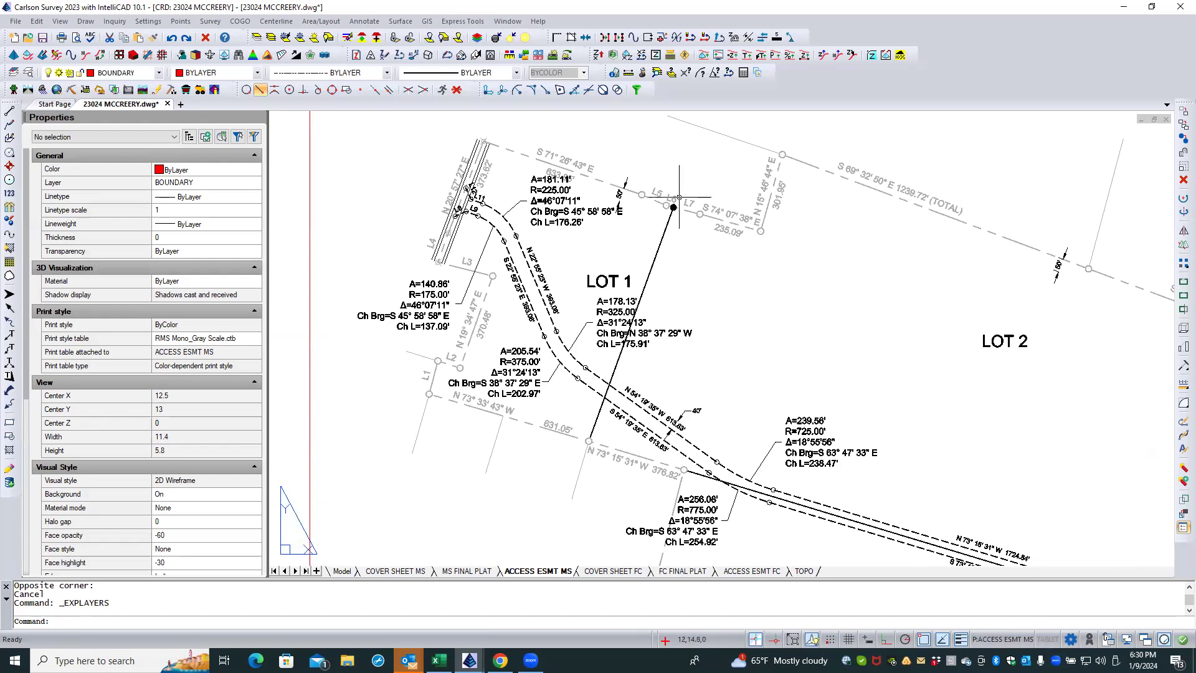
double_click(658, 251)
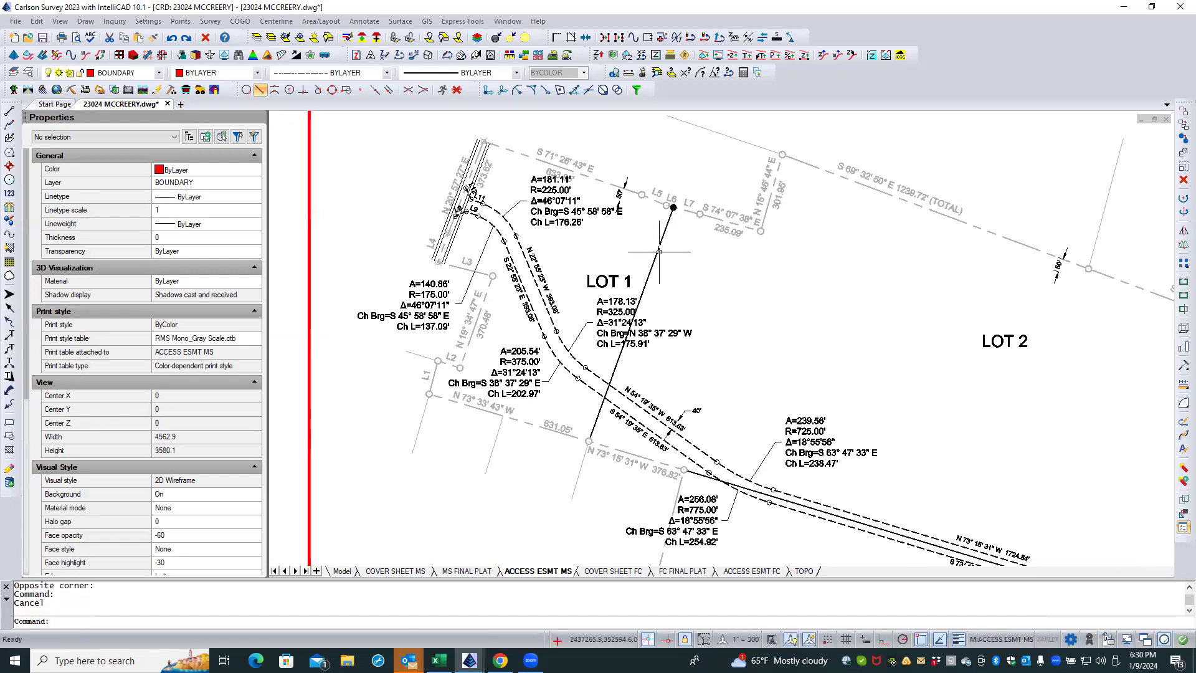
scroll(605, 249, down, 1)
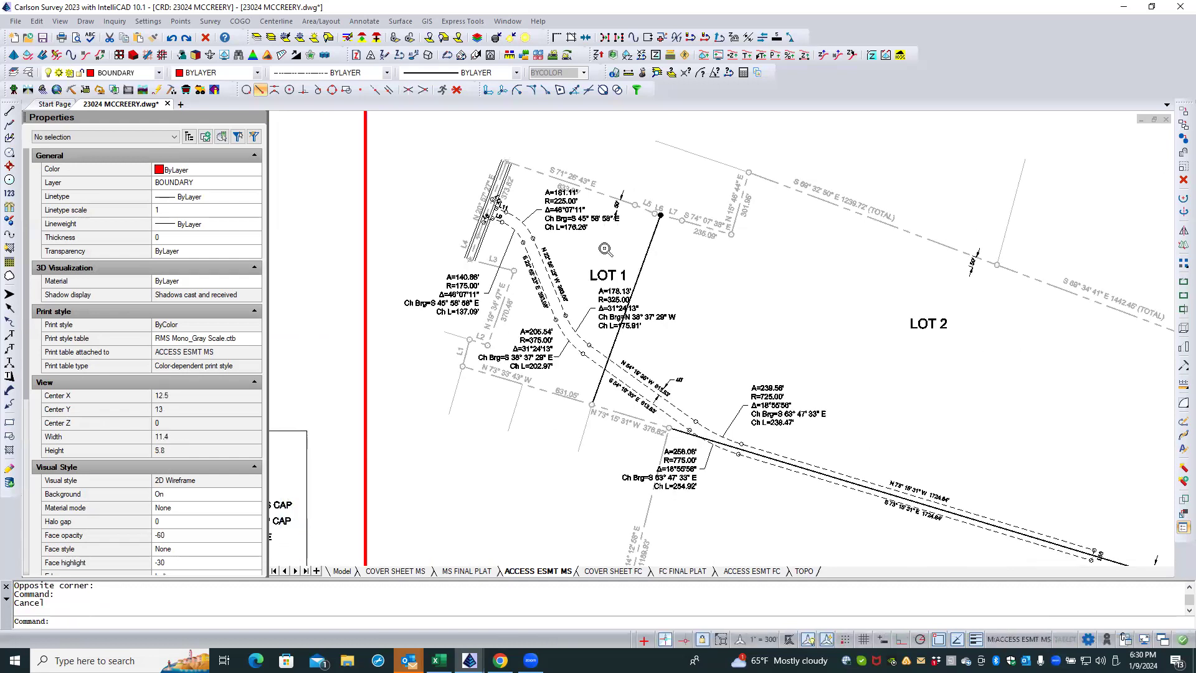
scroll(604, 249, down, 1)
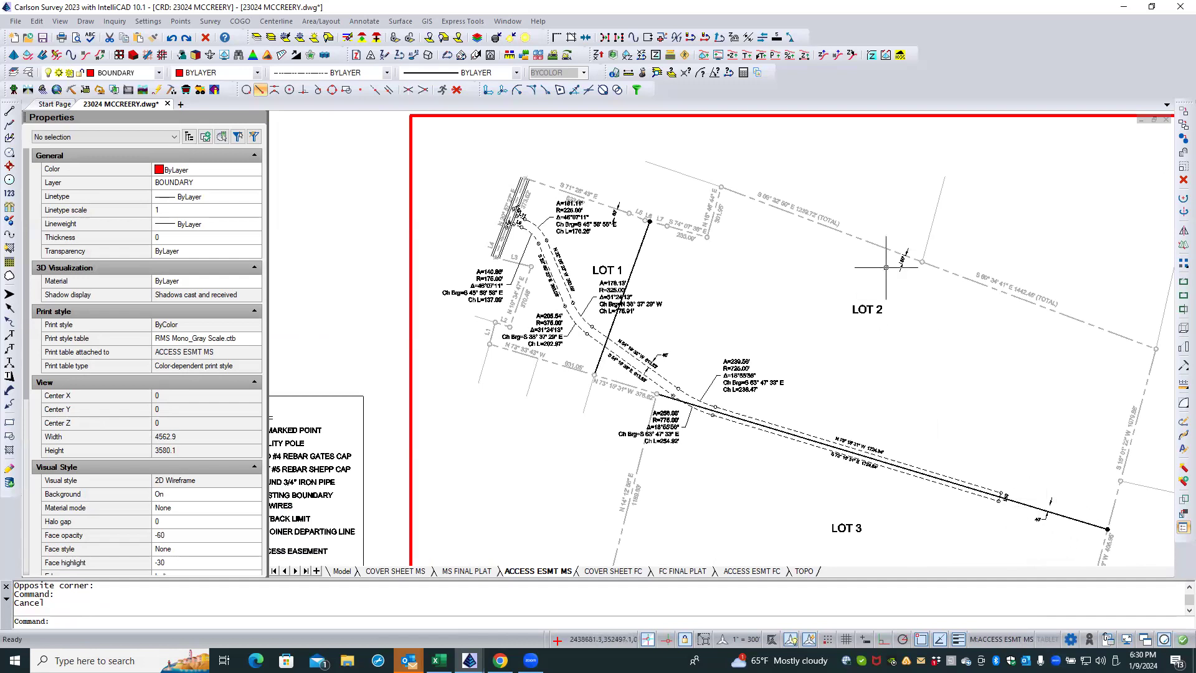
click(641, 242)
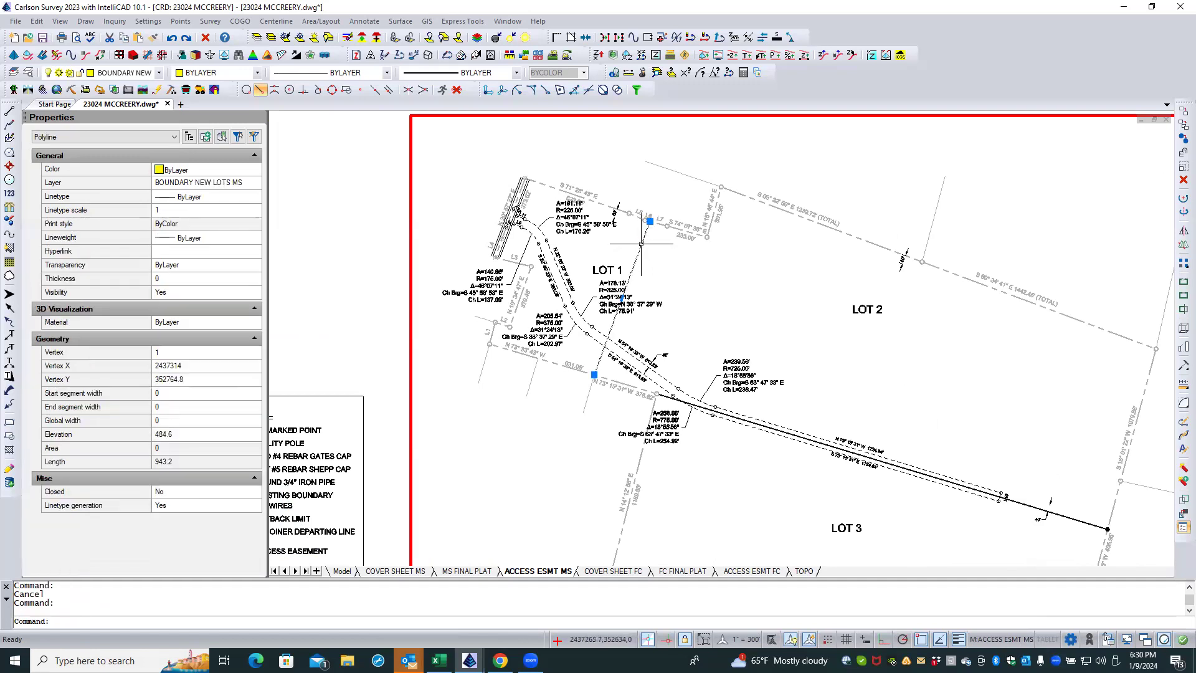
key(Escape)
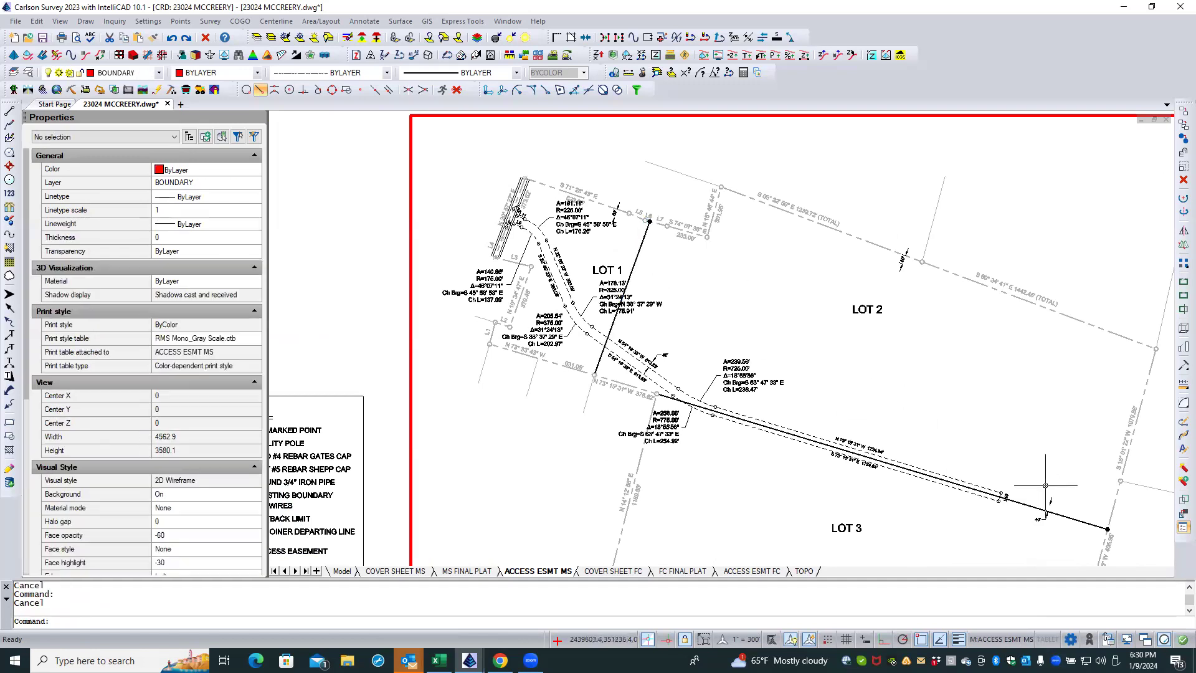
click(1062, 515)
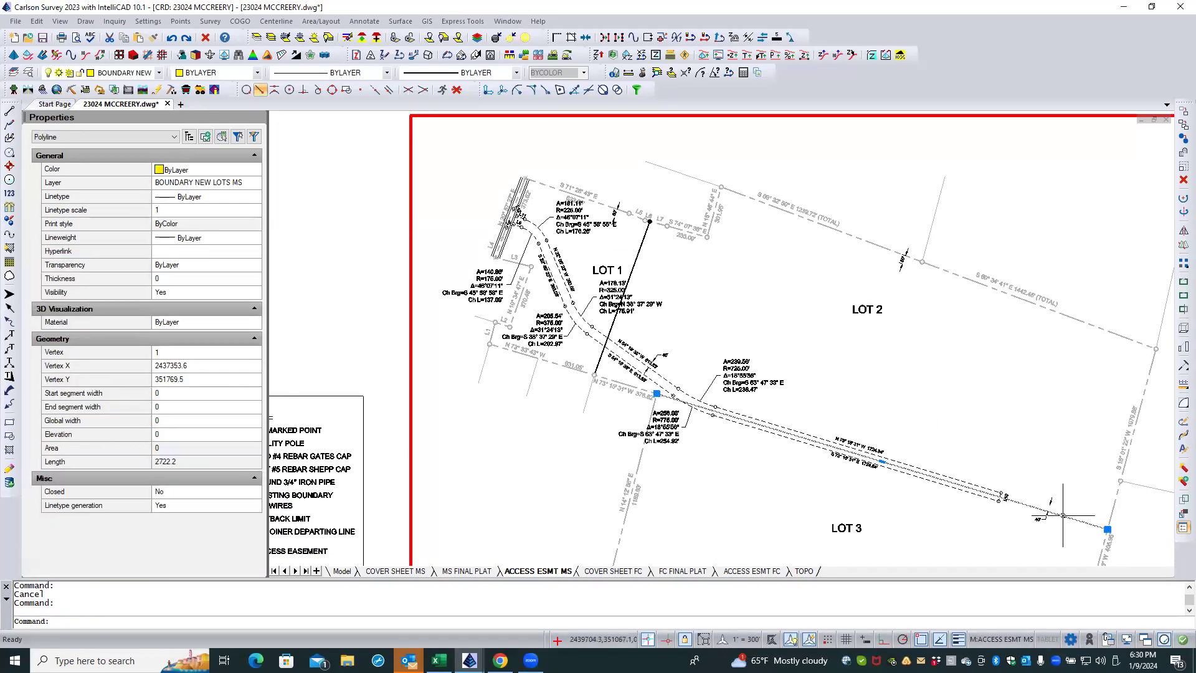
key(Escape)
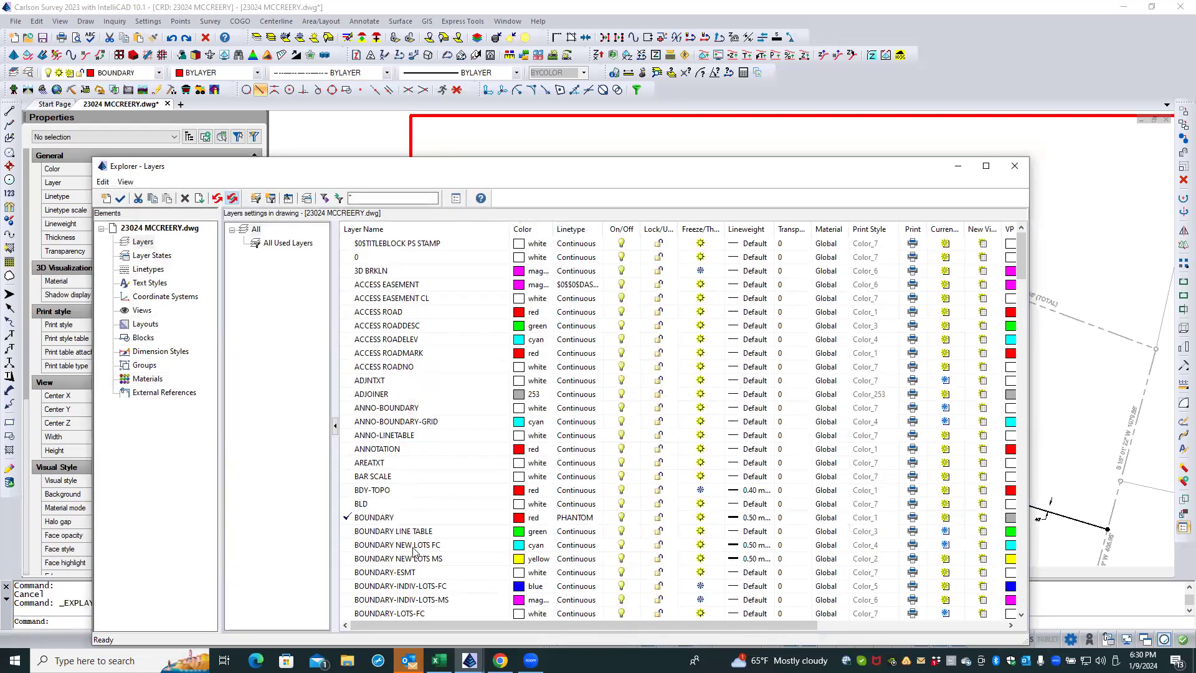
Step: Override the viewport color to 253 for the layers BOUNDARY NEW LOTS FC, BOUNDARY NEW LOTS MS, BOUNDARY-INDIV-LOTS-FC, BOUNDARY-INDIV-LOTS-MS and BOUNDARY-LOTS-FC
click(386, 521)
scroll(414, 562, down, 2)
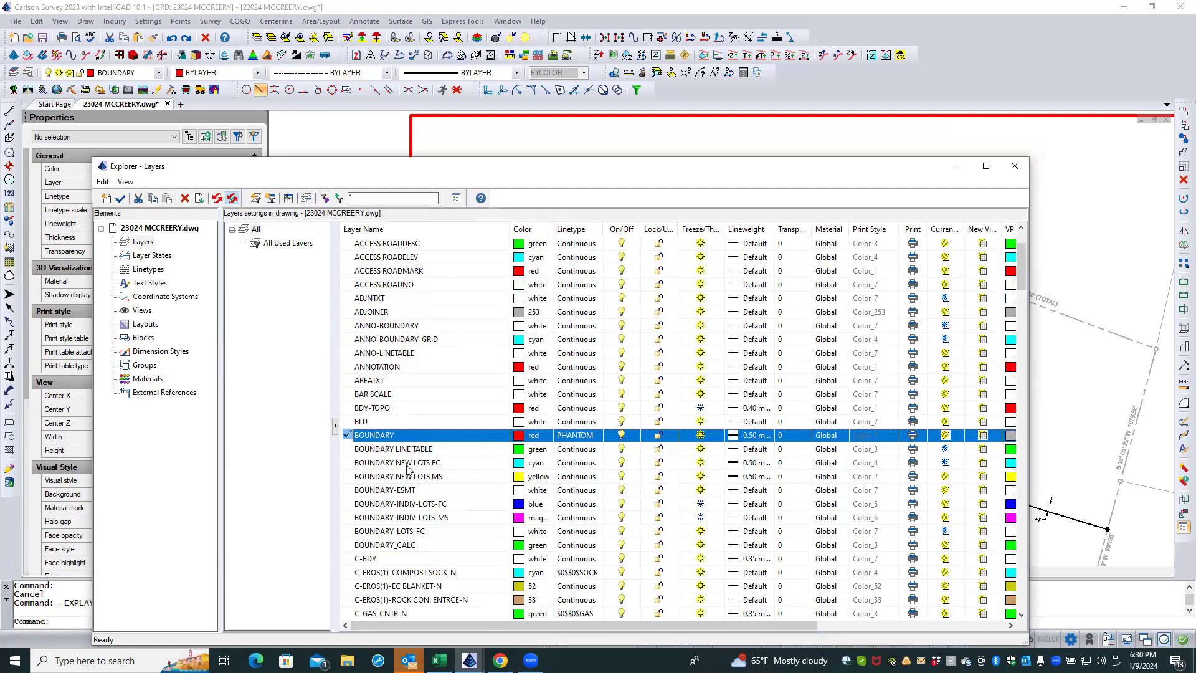
shift+click(408, 477)
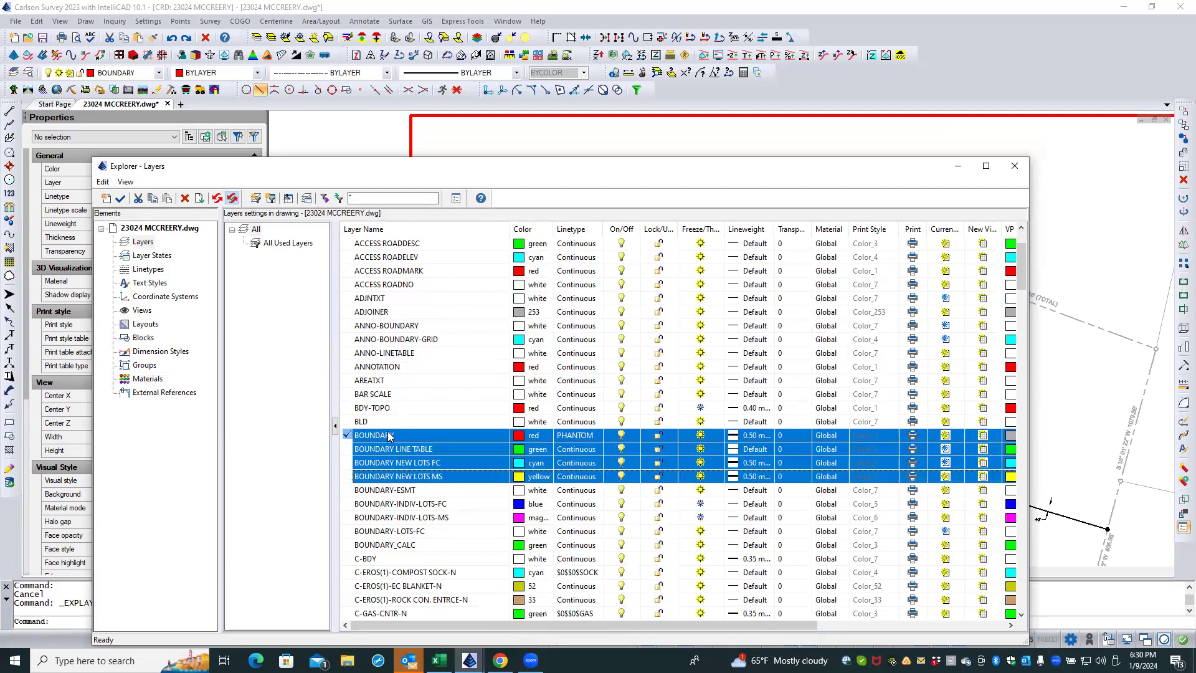
click(400, 467)
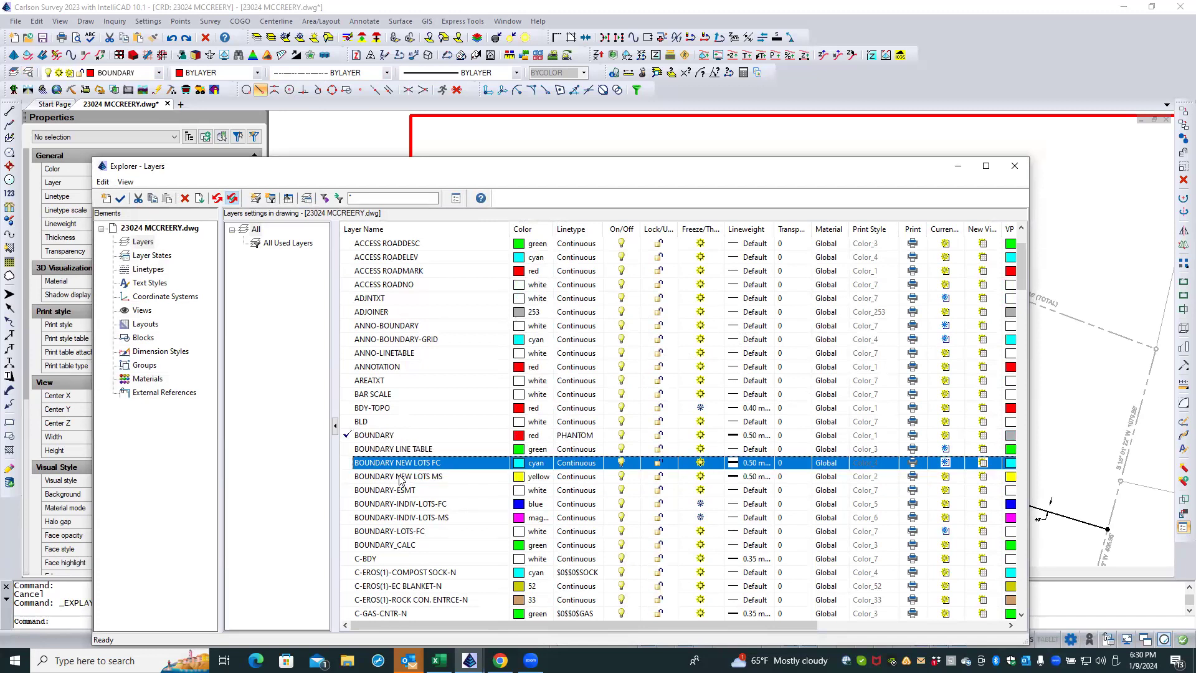
shift+click(399, 476)
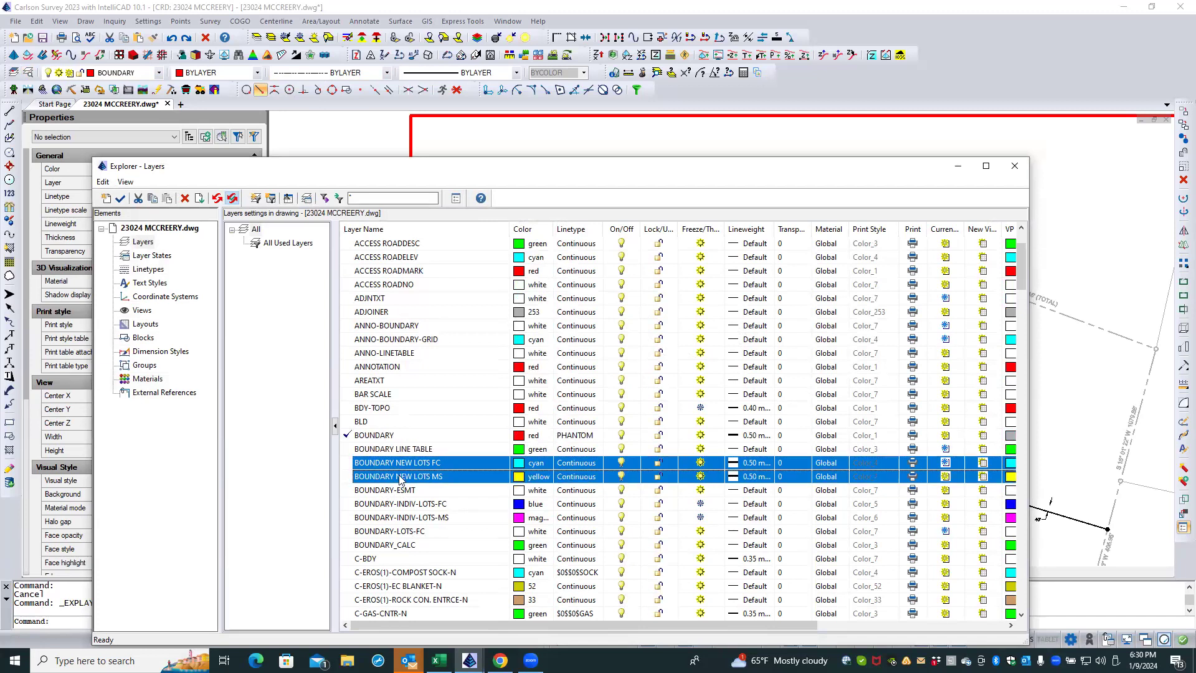
ctrl+click(428, 504)
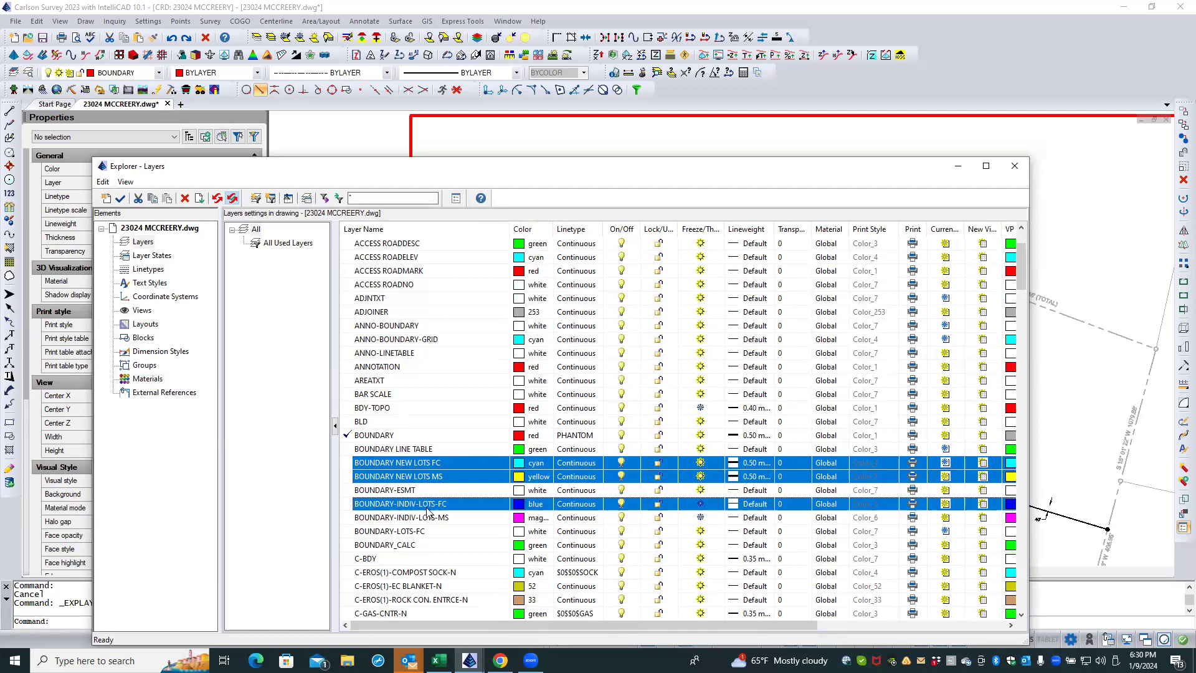
ctrl+click(444, 518)
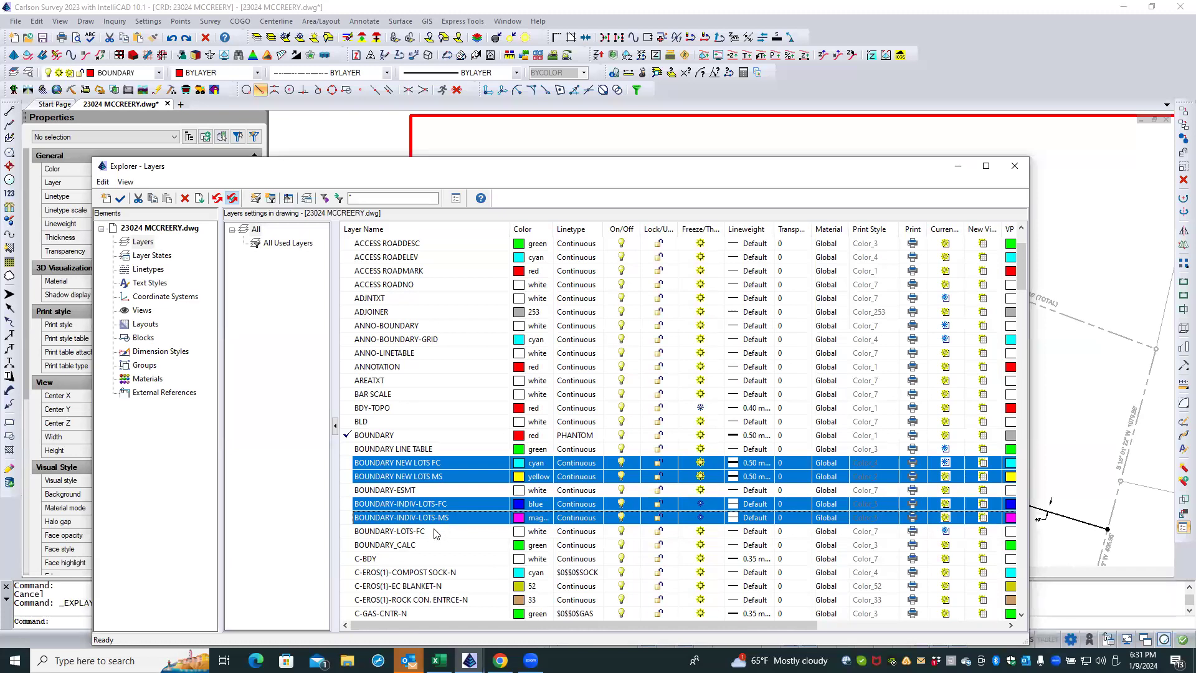
ctrl+click(435, 533)
drag(664, 621, 781, 622)
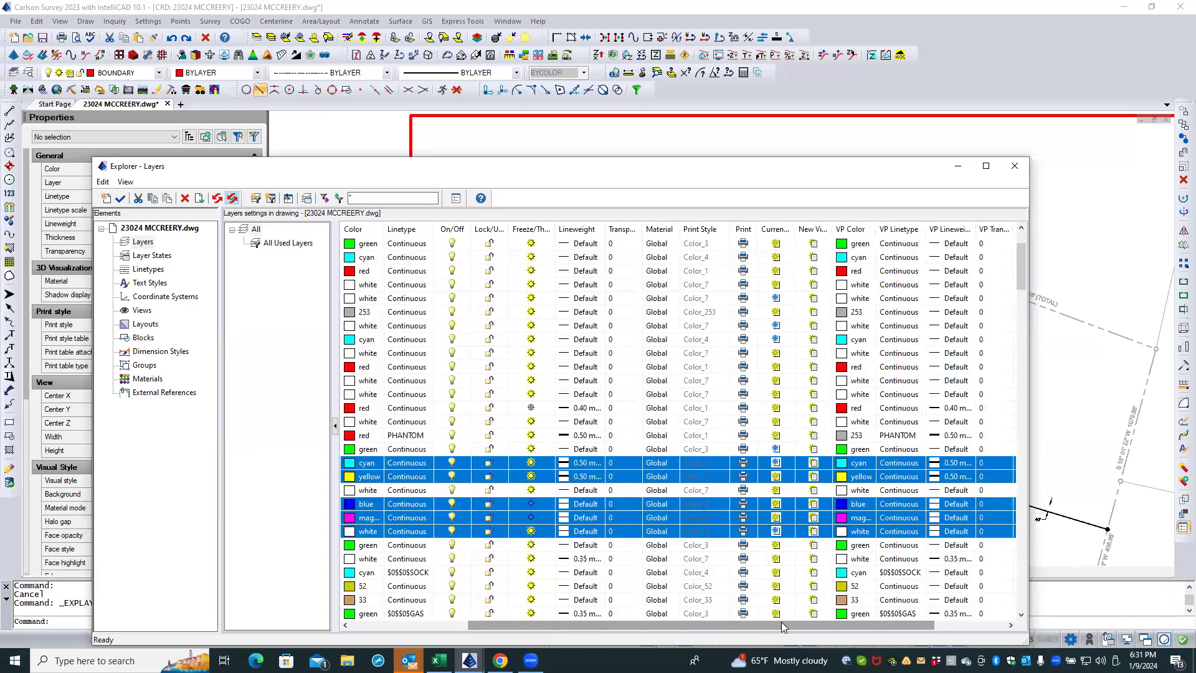
click(843, 465)
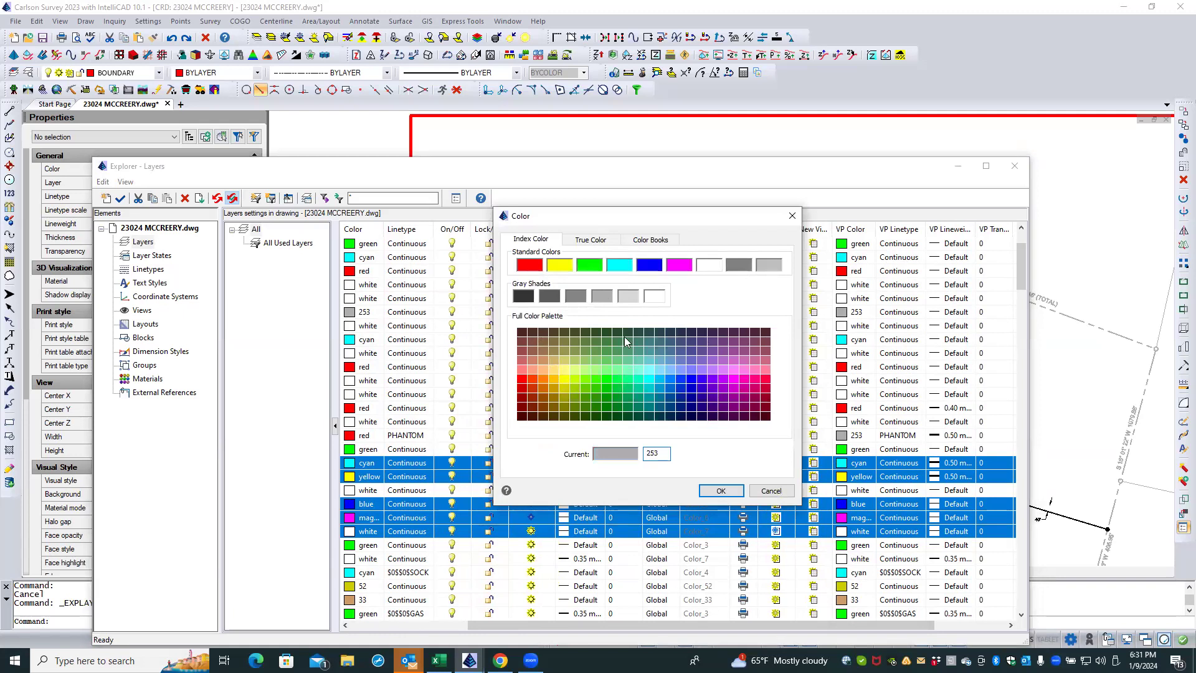
click(715, 490)
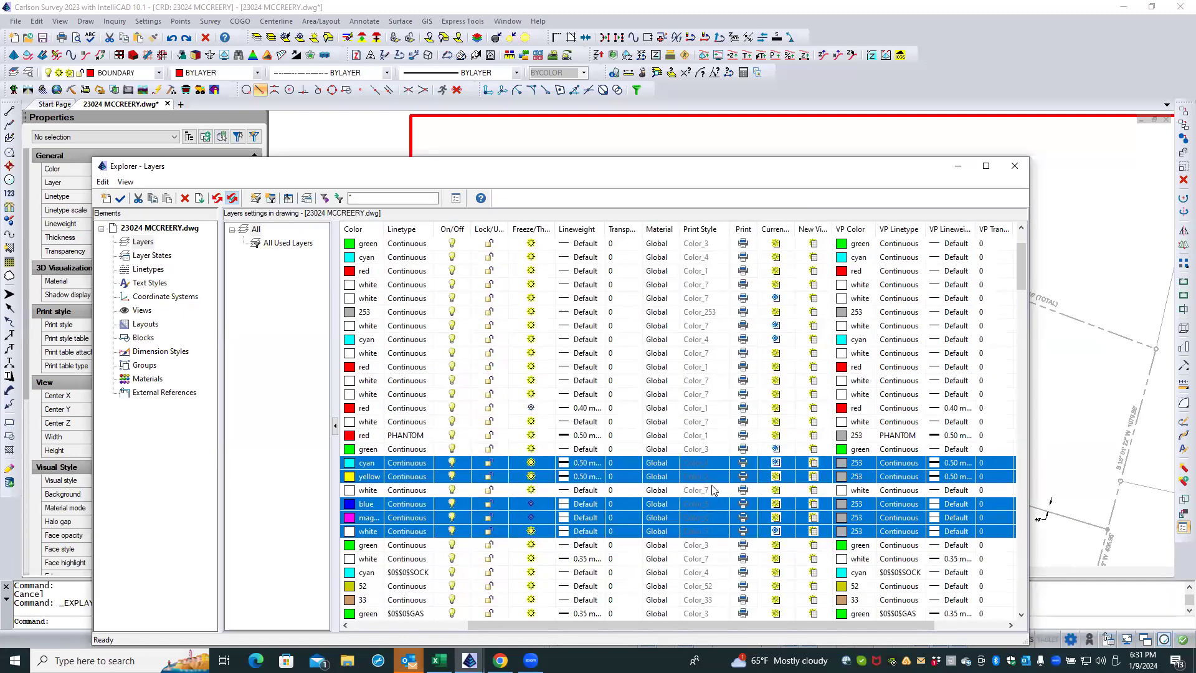
click(1015, 168)
key(Escape)
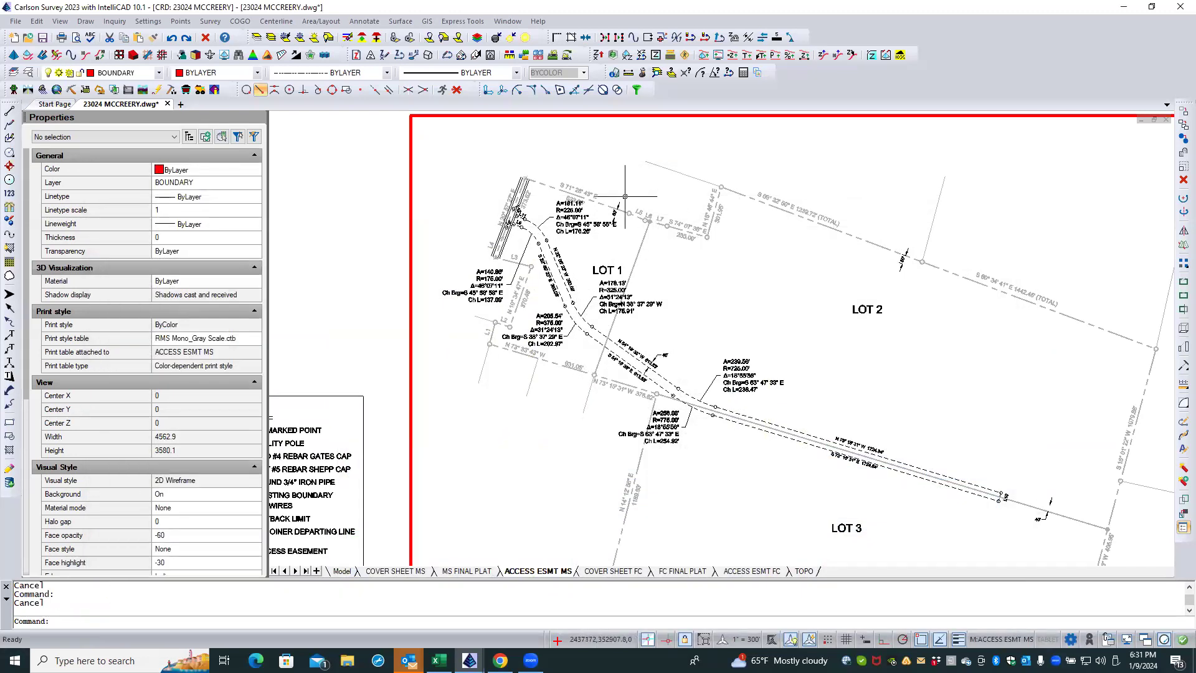
Step: Freeze the DIMENTXT layer in the ACCESS ESMT MS viewport by picking the setback dimension along Lot 1's northern boundary
scroll(624, 196, up, 2)
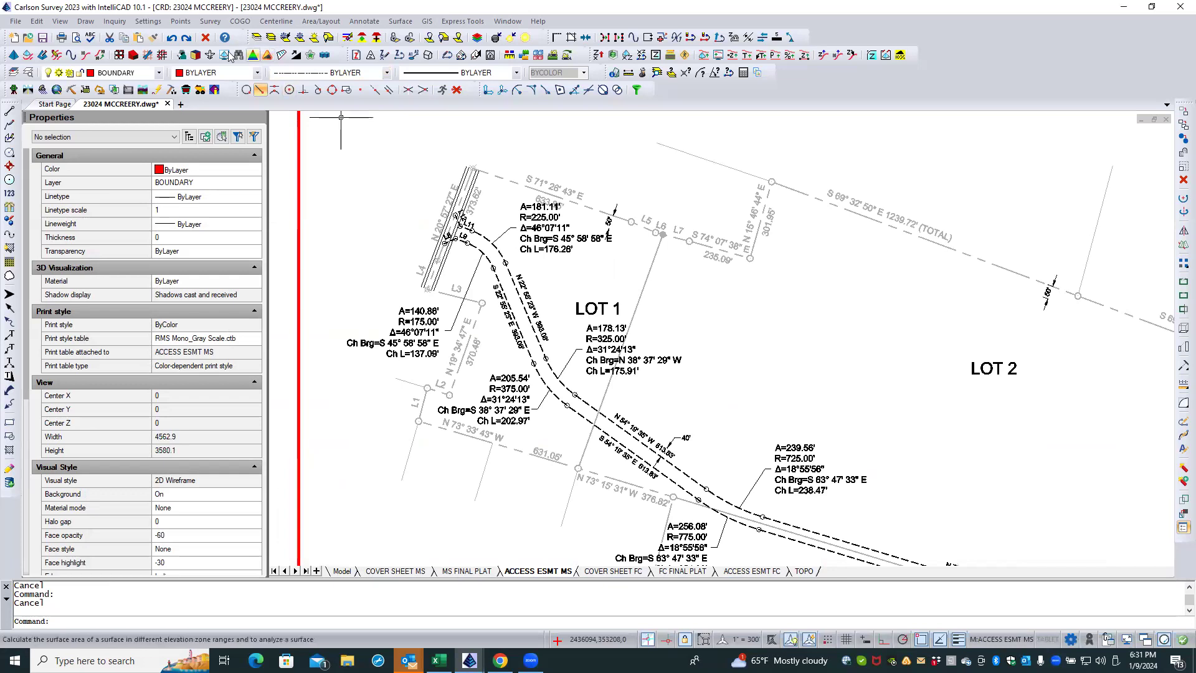
click(283, 38)
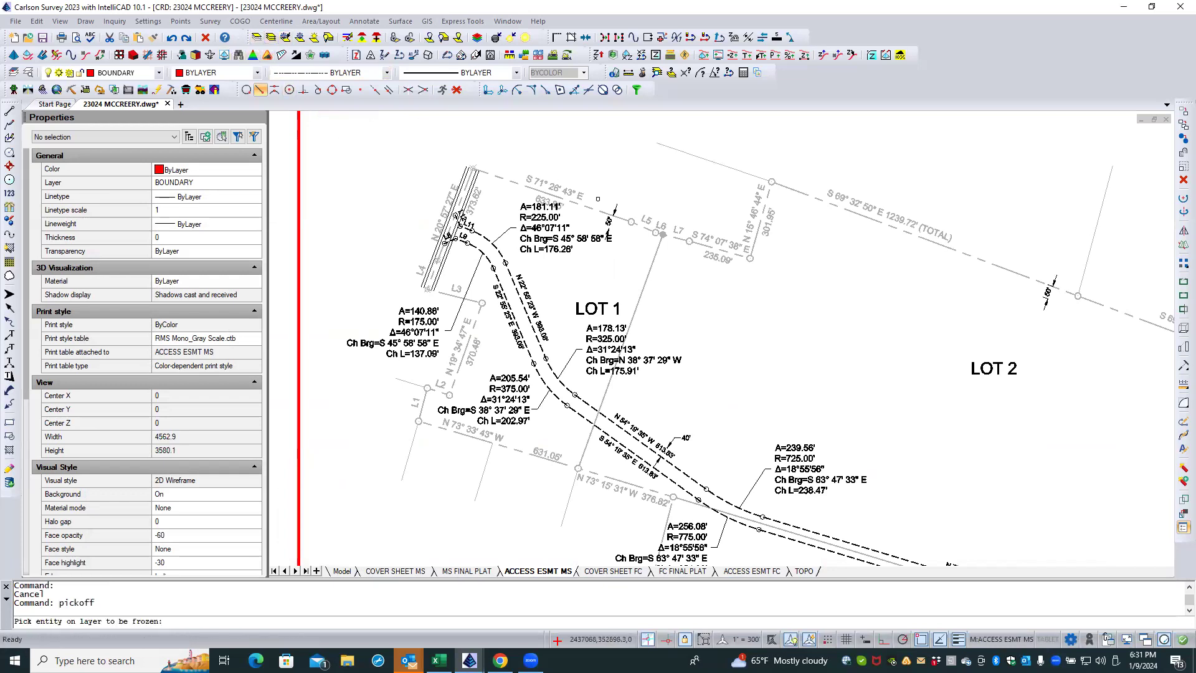
click(617, 206)
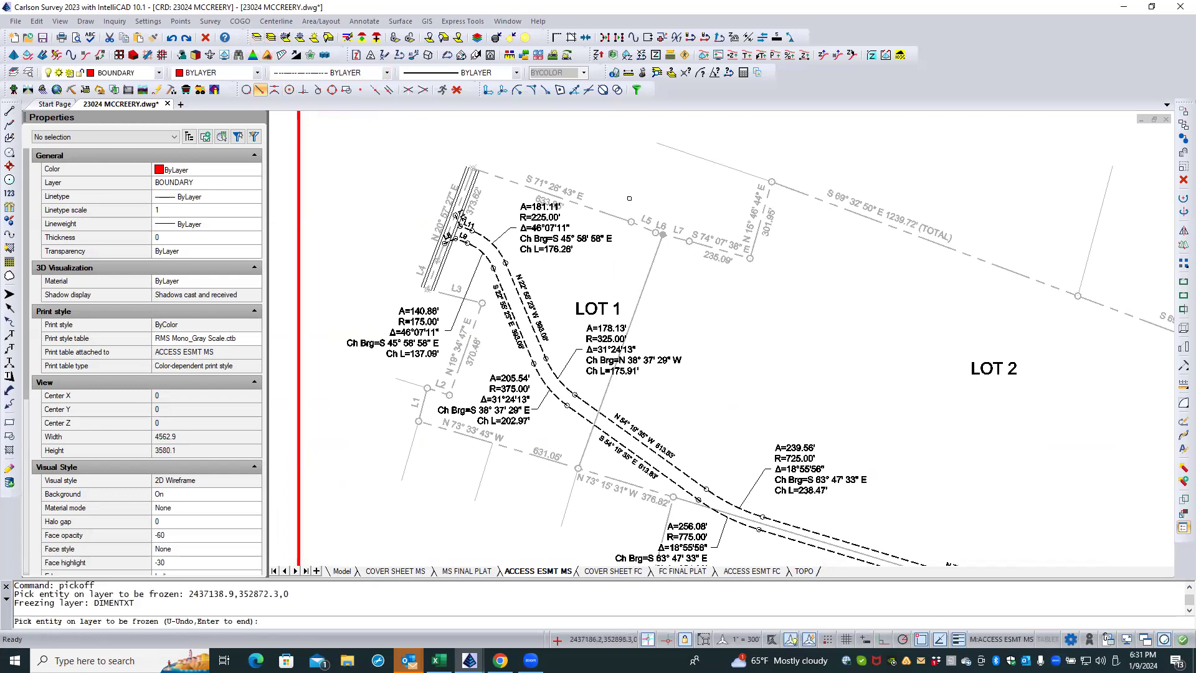
key(Return)
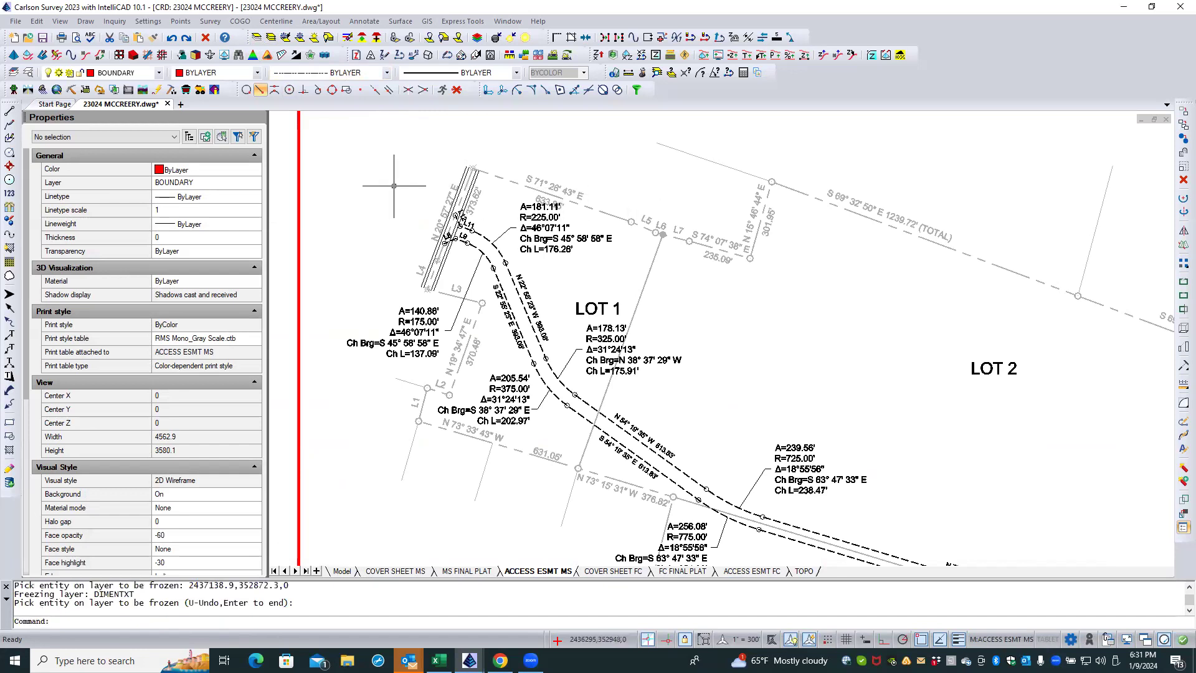
Step: On the ACCESS ESMT FC layout, freeze the DIMENTXT layer in the plat viewport by picking the 50' setback dimension along Lot 1's northern boundary
scroll(386, 187, down, 1)
scroll(386, 187, down, 1)
double_click(385, 187)
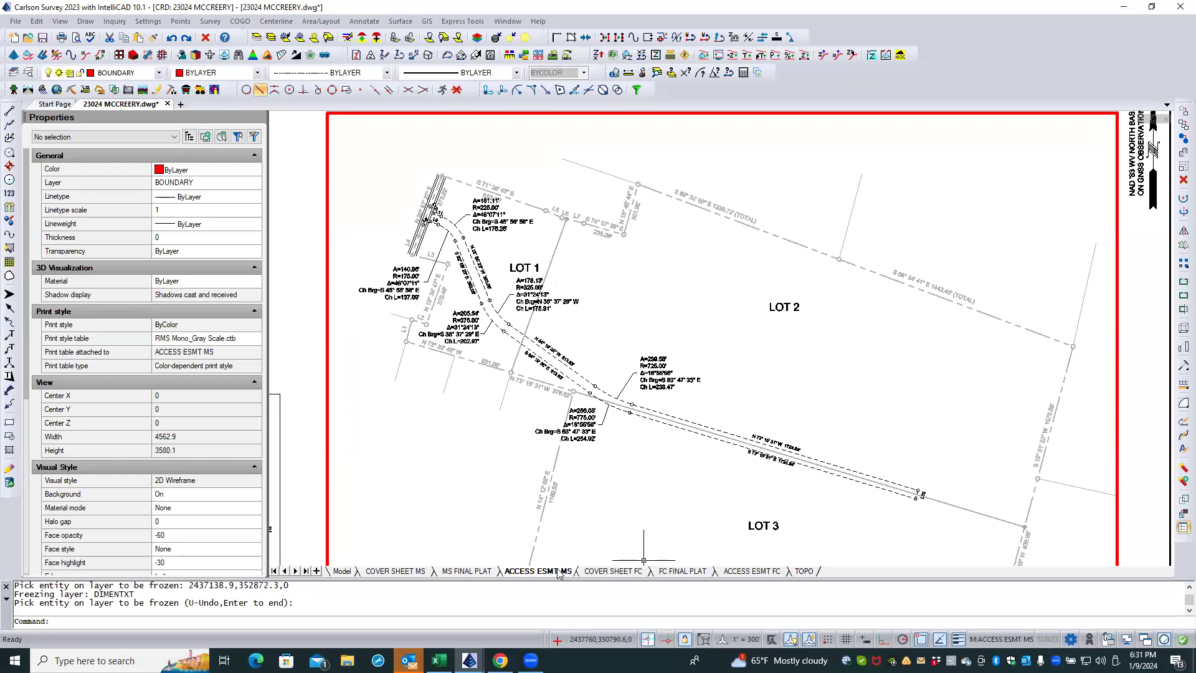
click(744, 571)
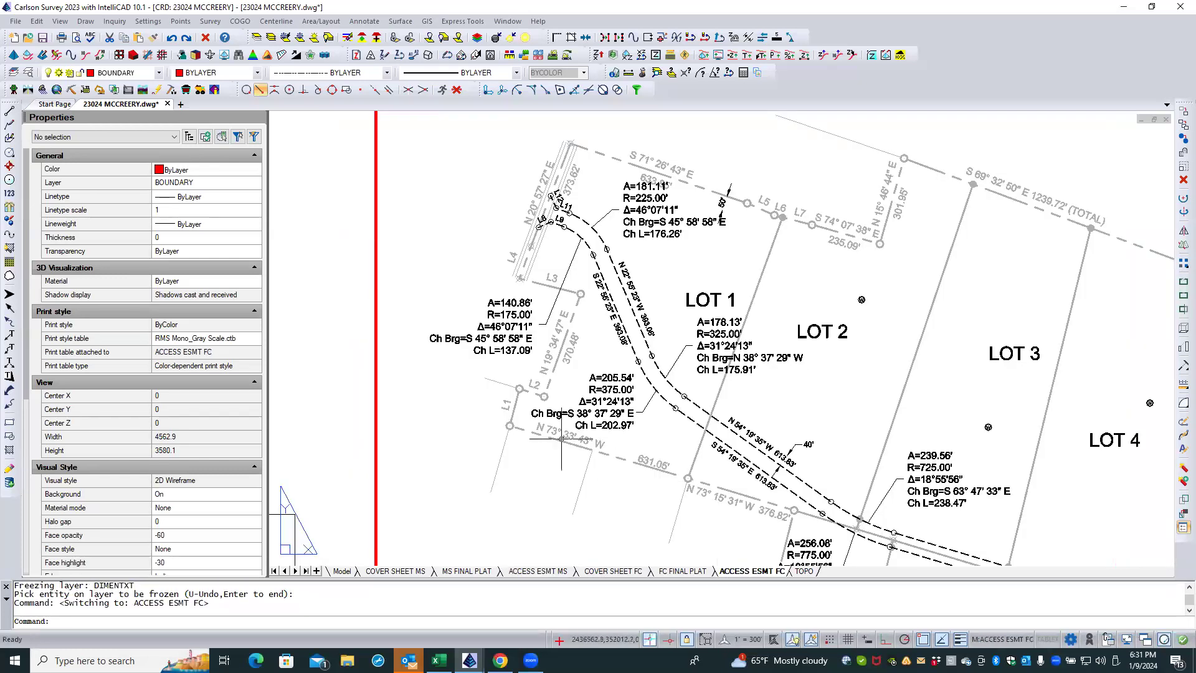
scroll(461, 350, down, 1)
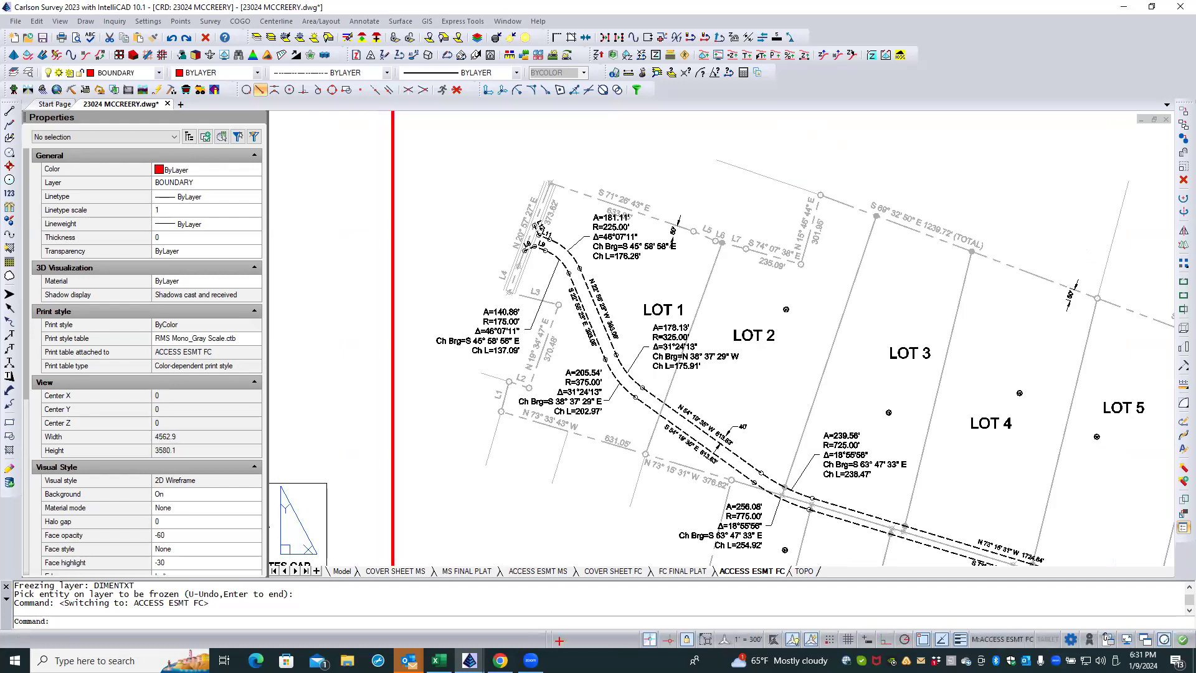
scroll(464, 353, down, 2)
scroll(797, 402, up, 4)
double_click(813, 402)
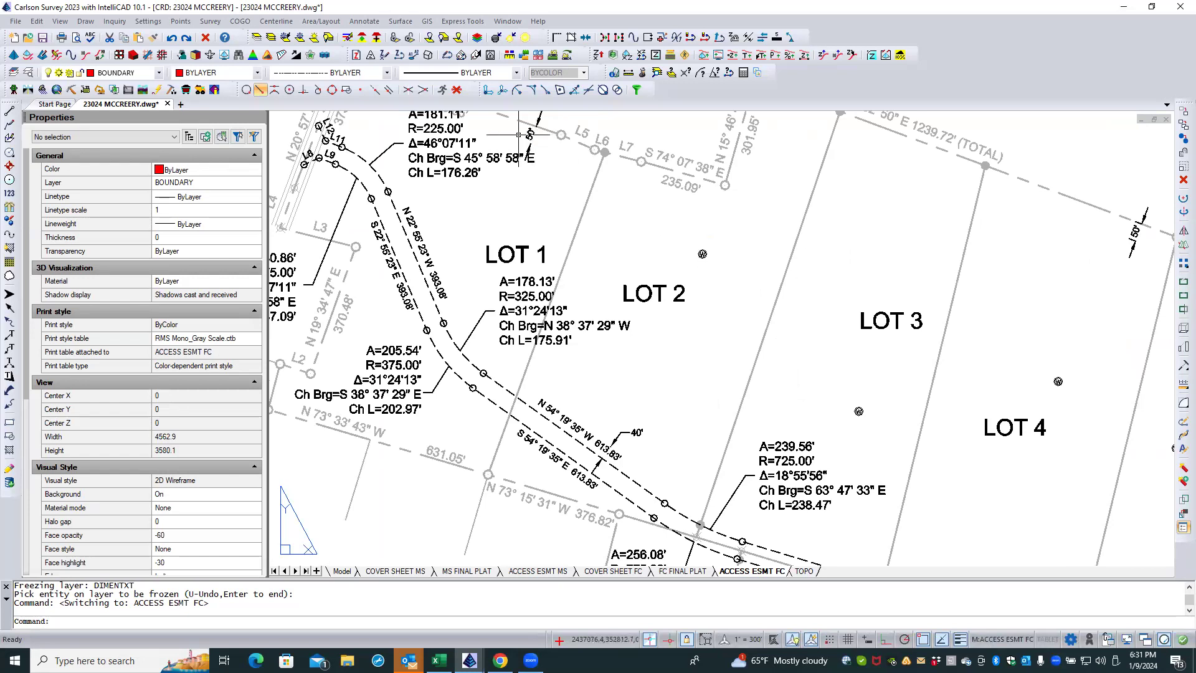
click(453, 186)
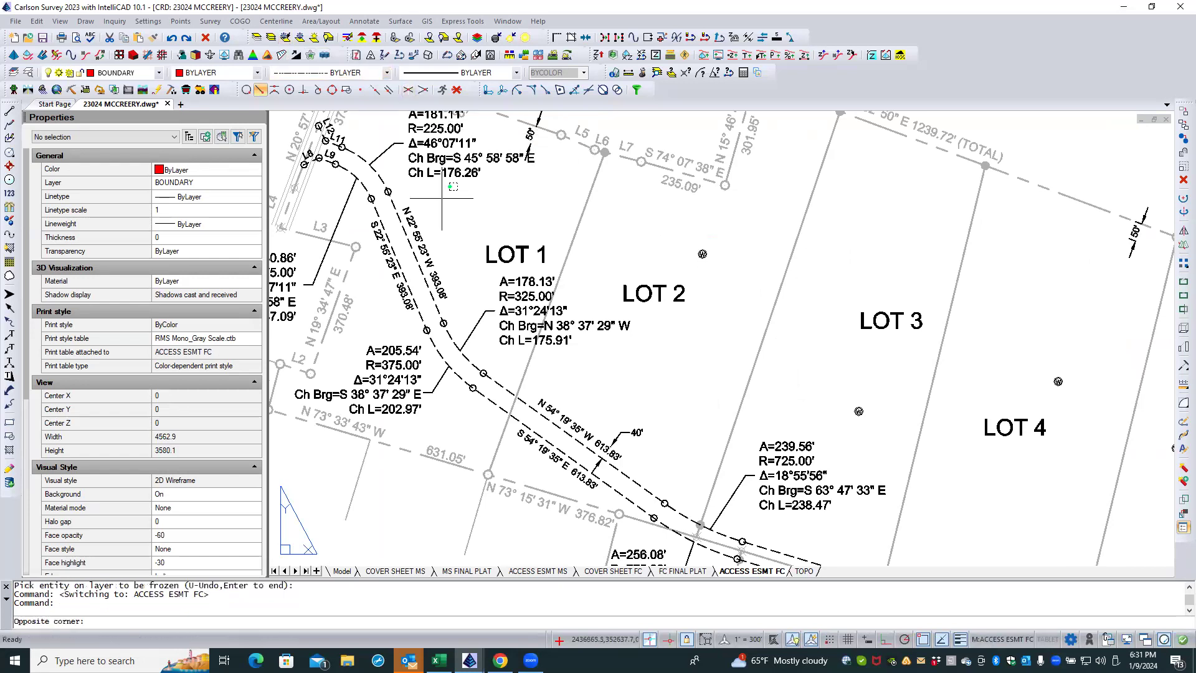
click(443, 199)
click(286, 38)
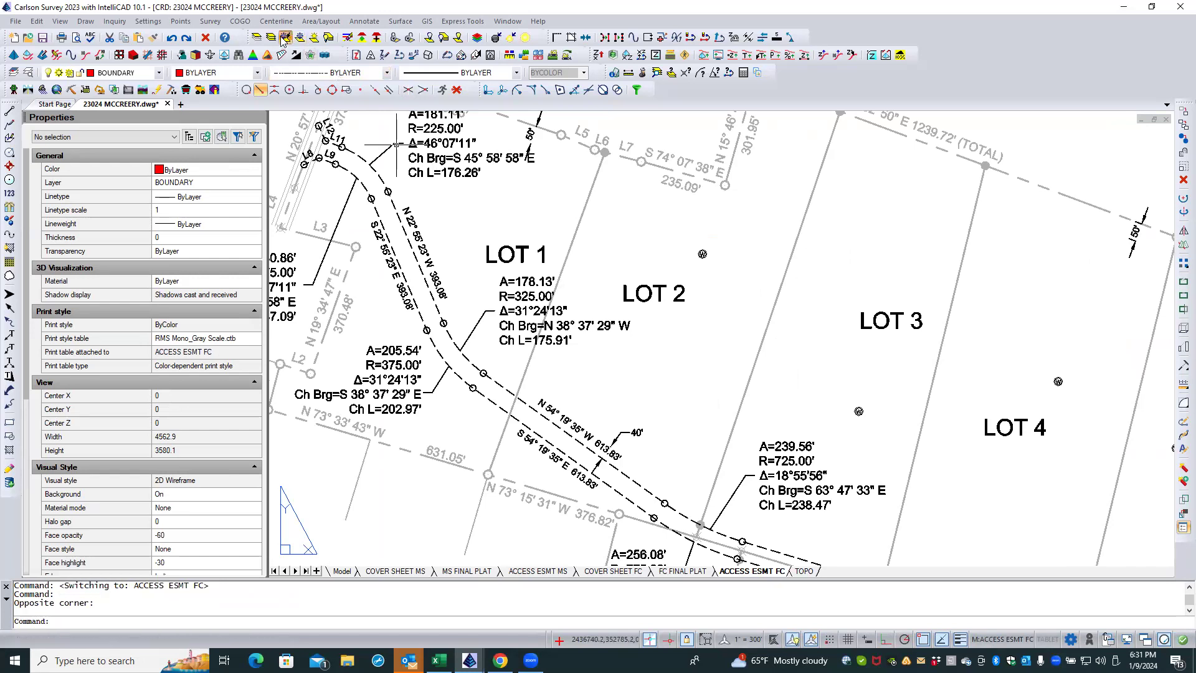
click(530, 133)
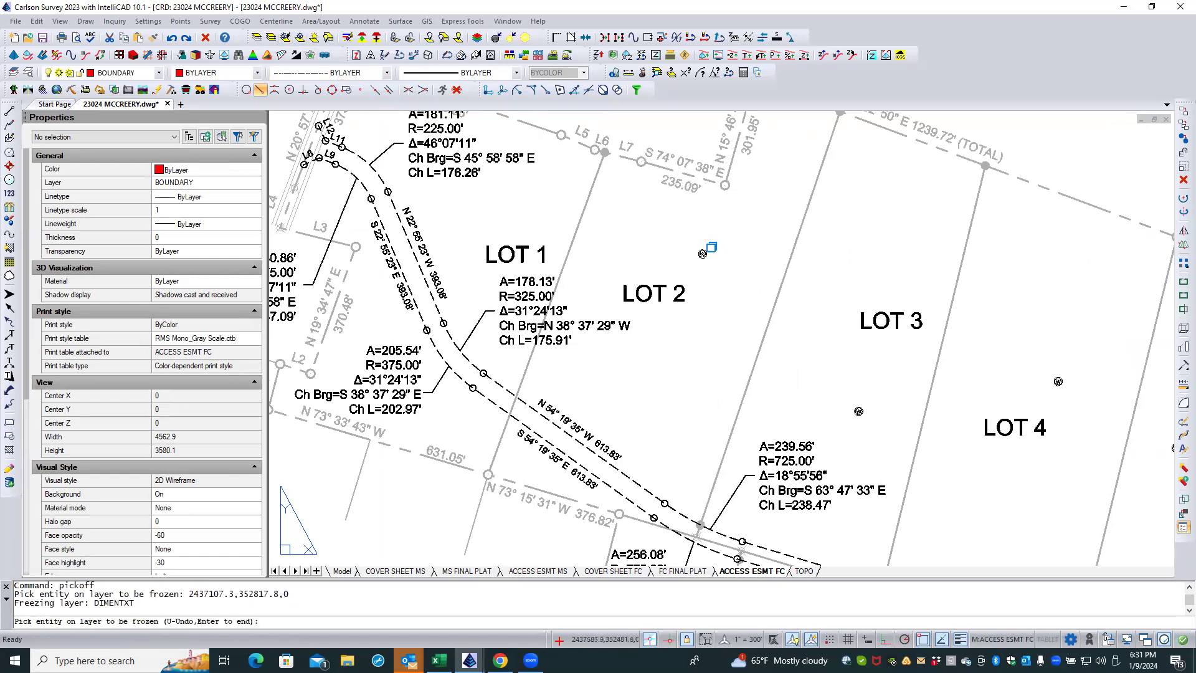
Step: Freeze the WELLS FC layer in the same viewport by picking the well symbol in Lot 2, and return to paper space
click(710, 247)
click(742, 299)
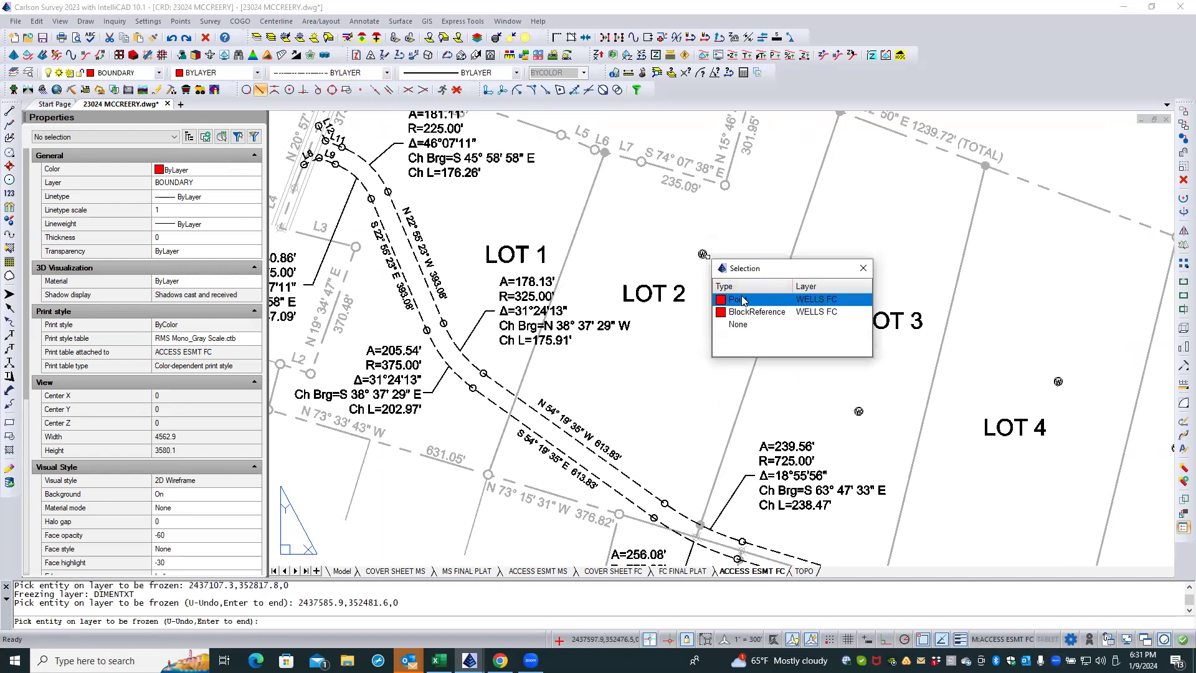
click(720, 300)
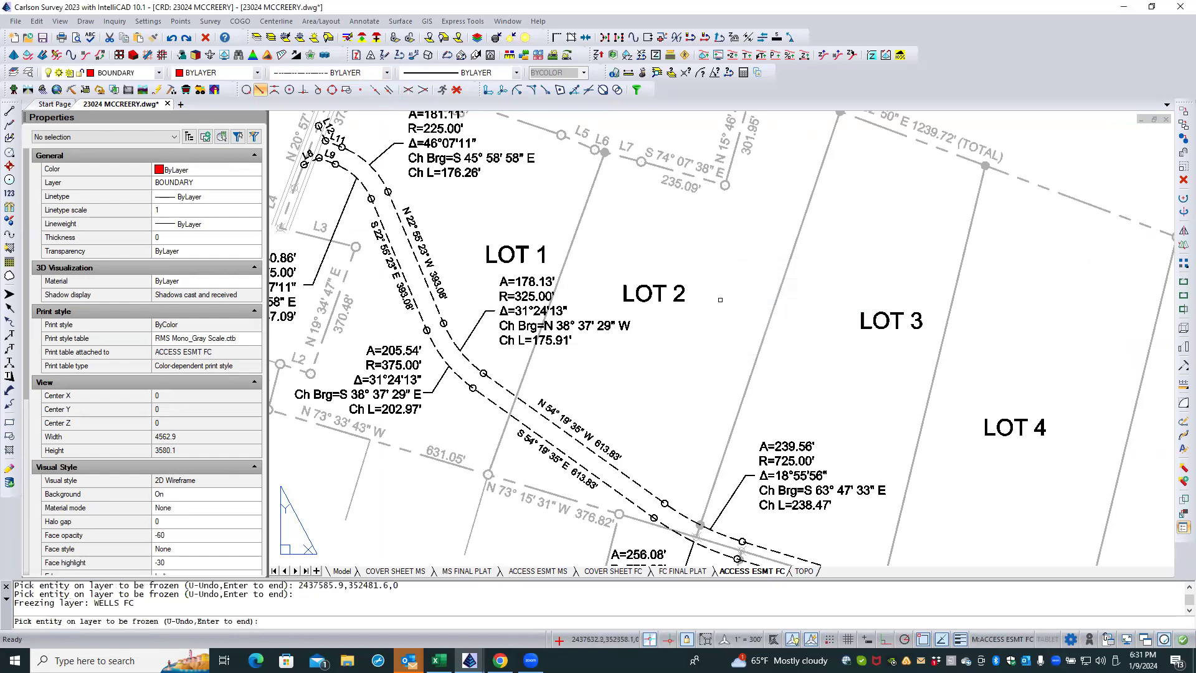
key(Return)
scroll(701, 280, down, 3)
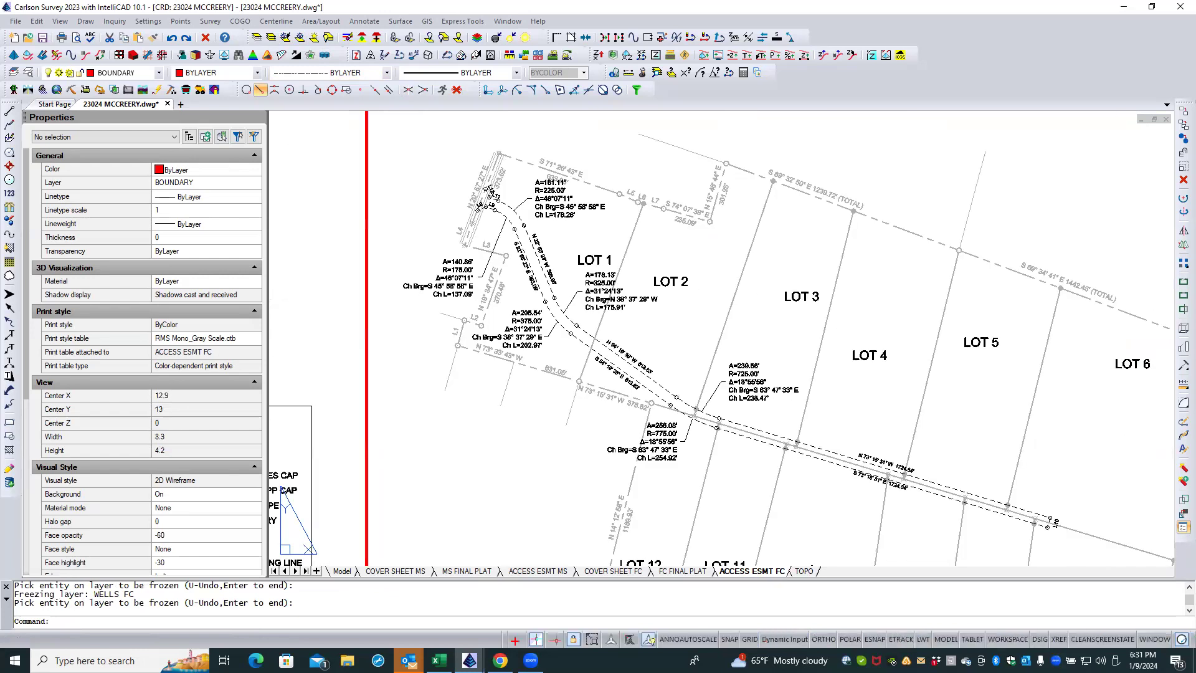
scroll(691, 268, down, 3)
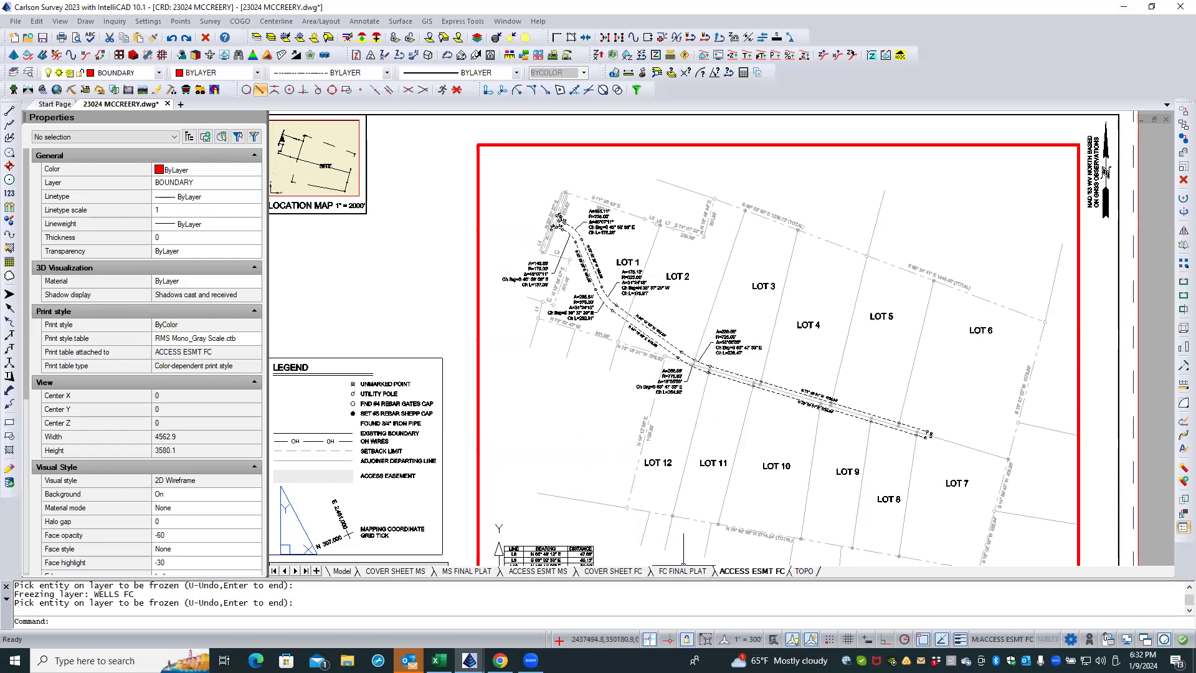
double_click(460, 320)
scroll(517, 311, down, 2)
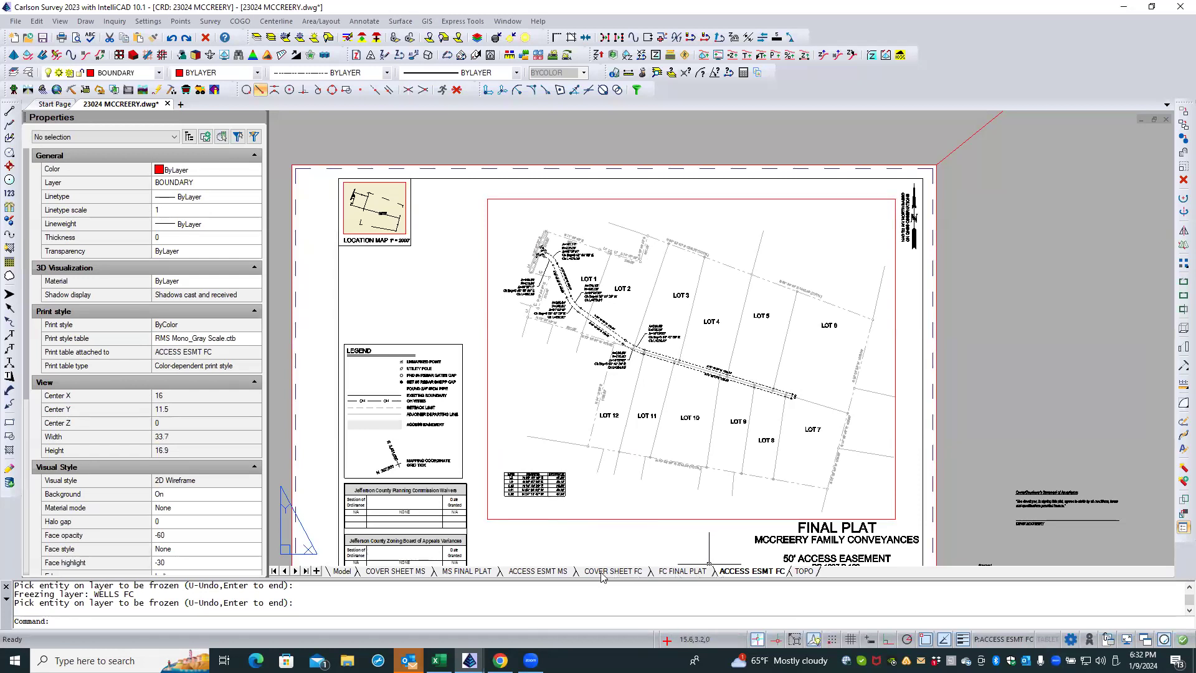
Step: Compare the ACCESS ESMT MS, FC FINAL PLAT and MS FINAL PLAT layouts, examining the line tables and the setback details around Lots 7 to 9
click(538, 570)
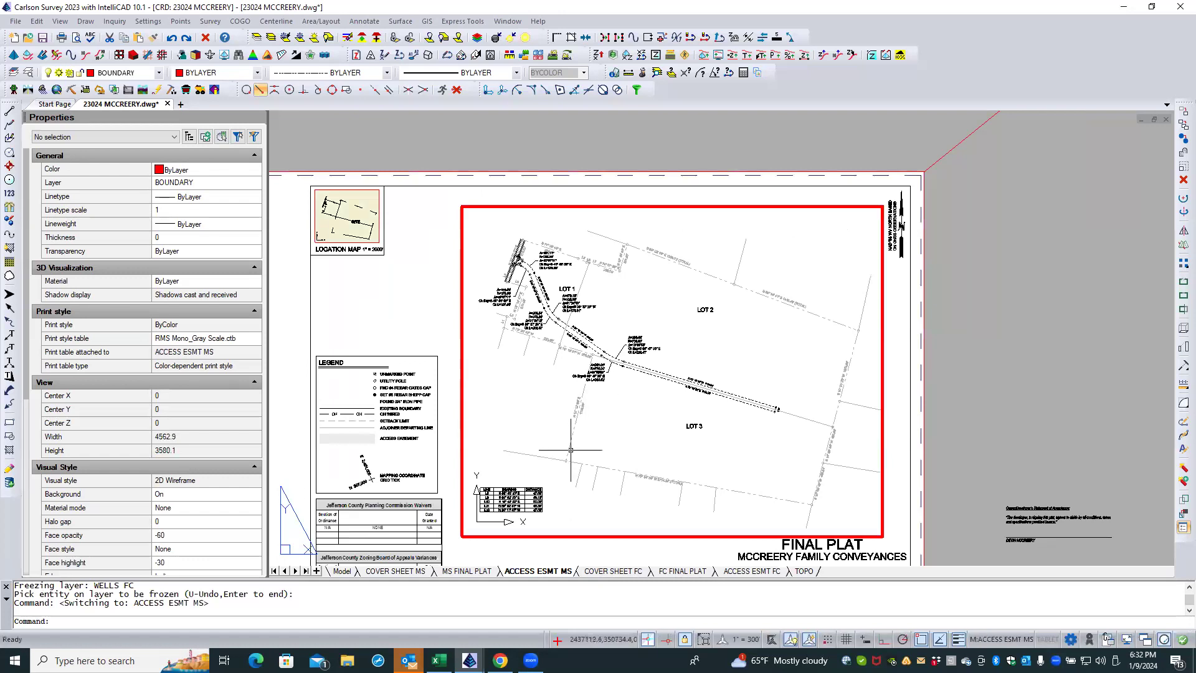
click(679, 571)
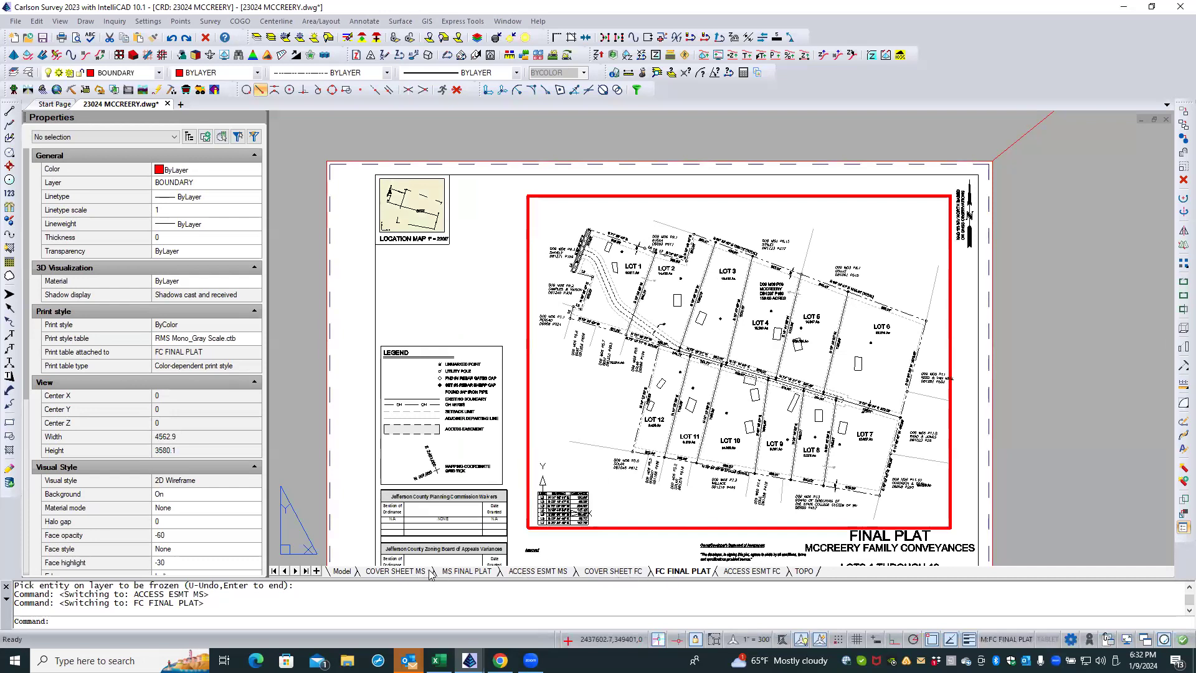
click(450, 572)
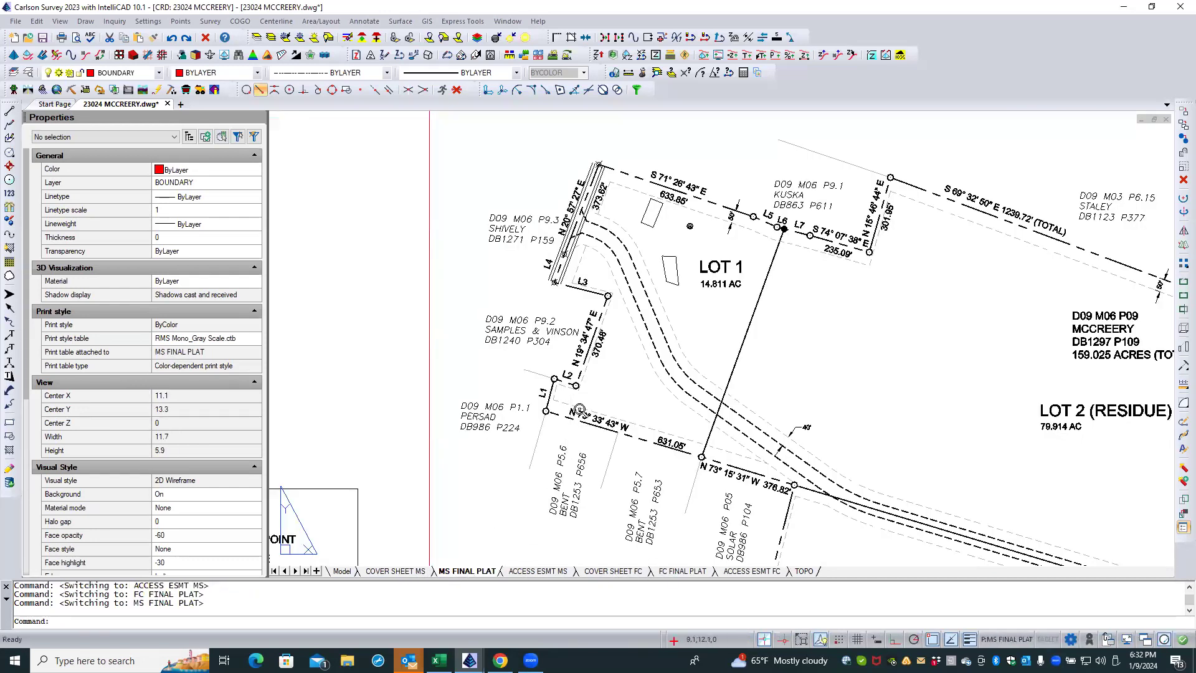
scroll(577, 407, down, 3)
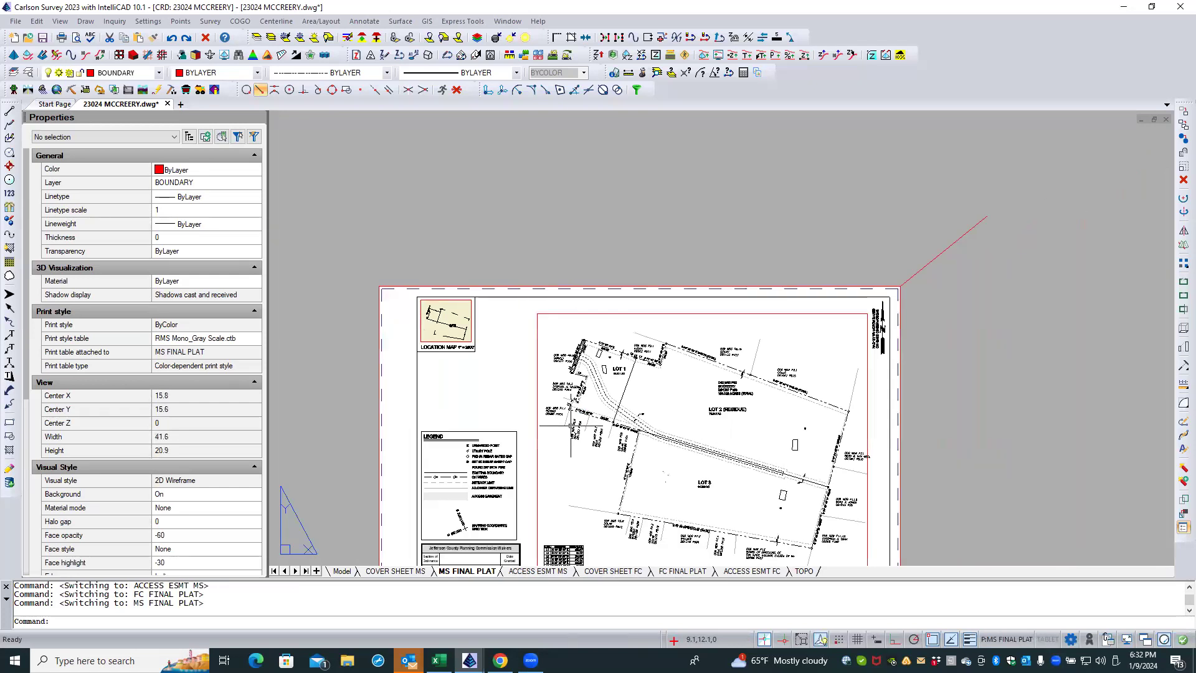
scroll(562, 543, up, 2)
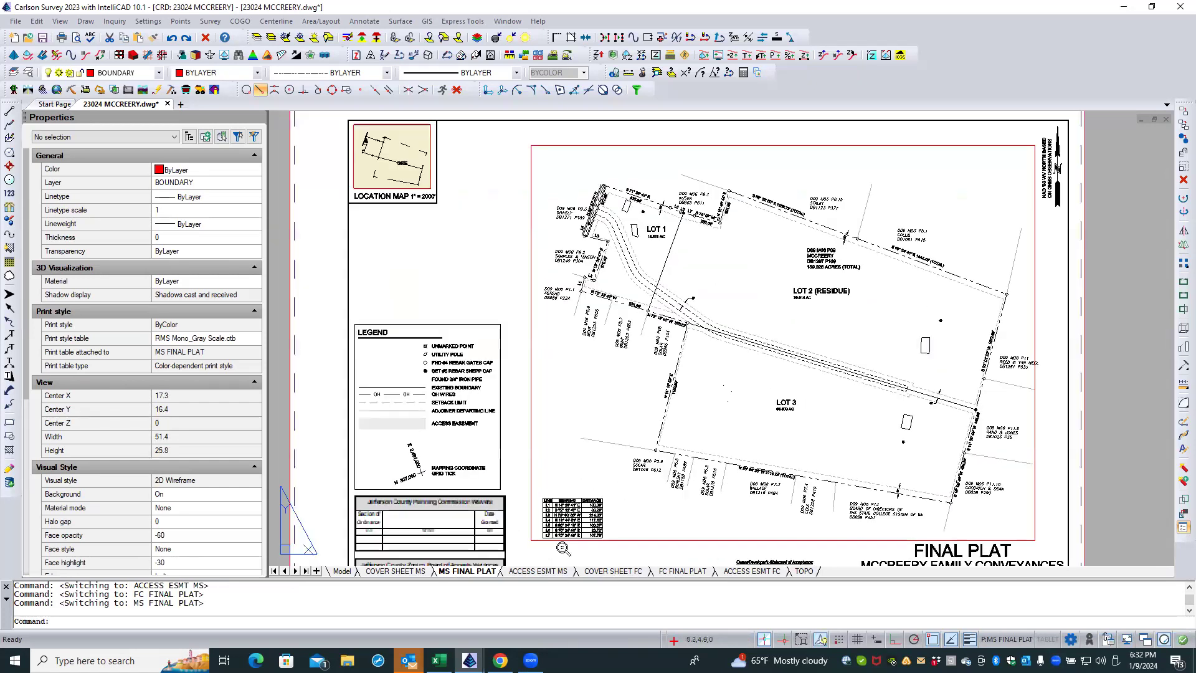
click(582, 554)
click(599, 554)
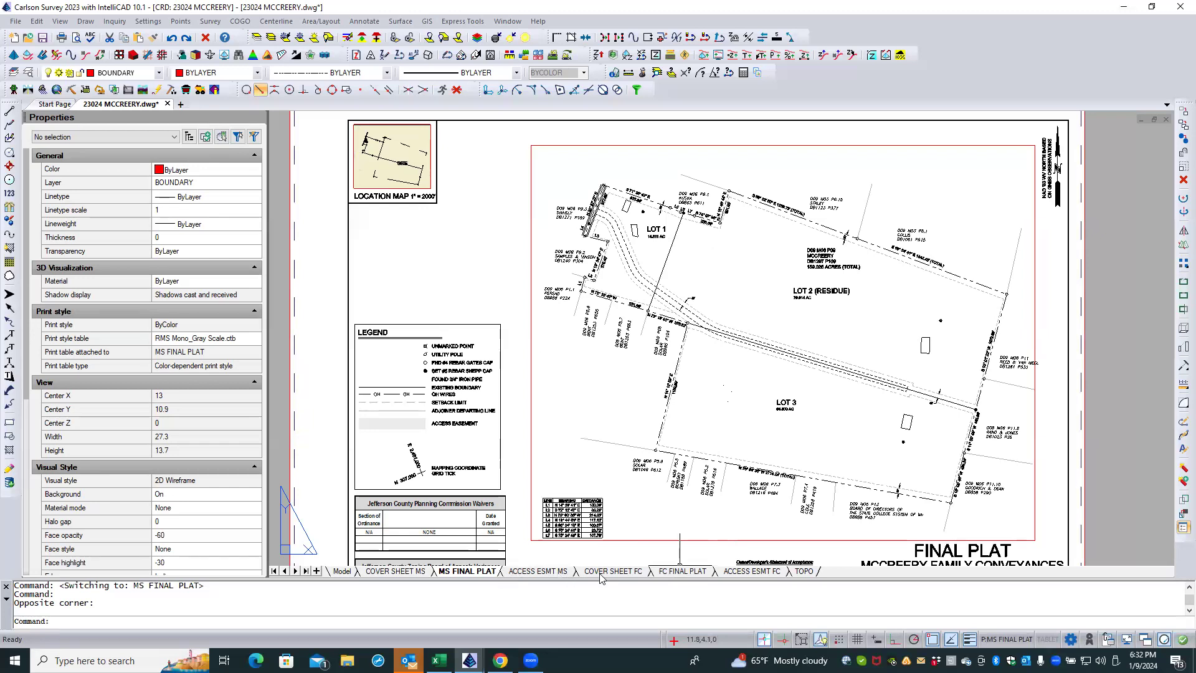
click(683, 571)
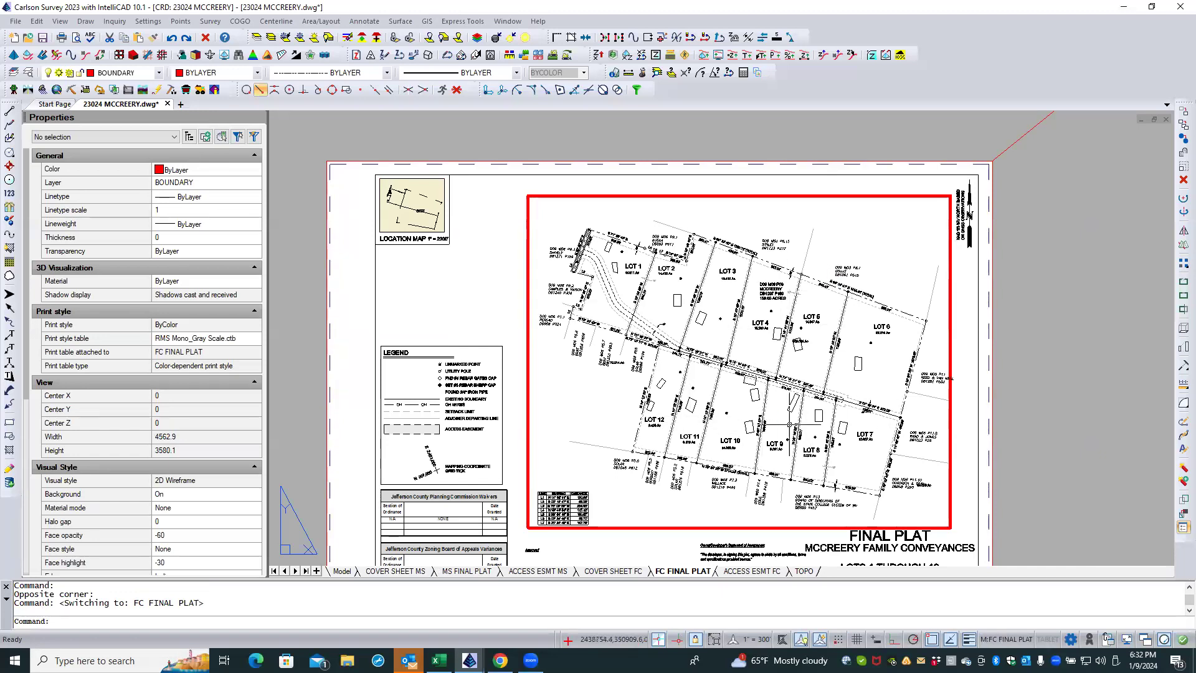
scroll(839, 471, up, 2)
scroll(838, 471, up, 6)
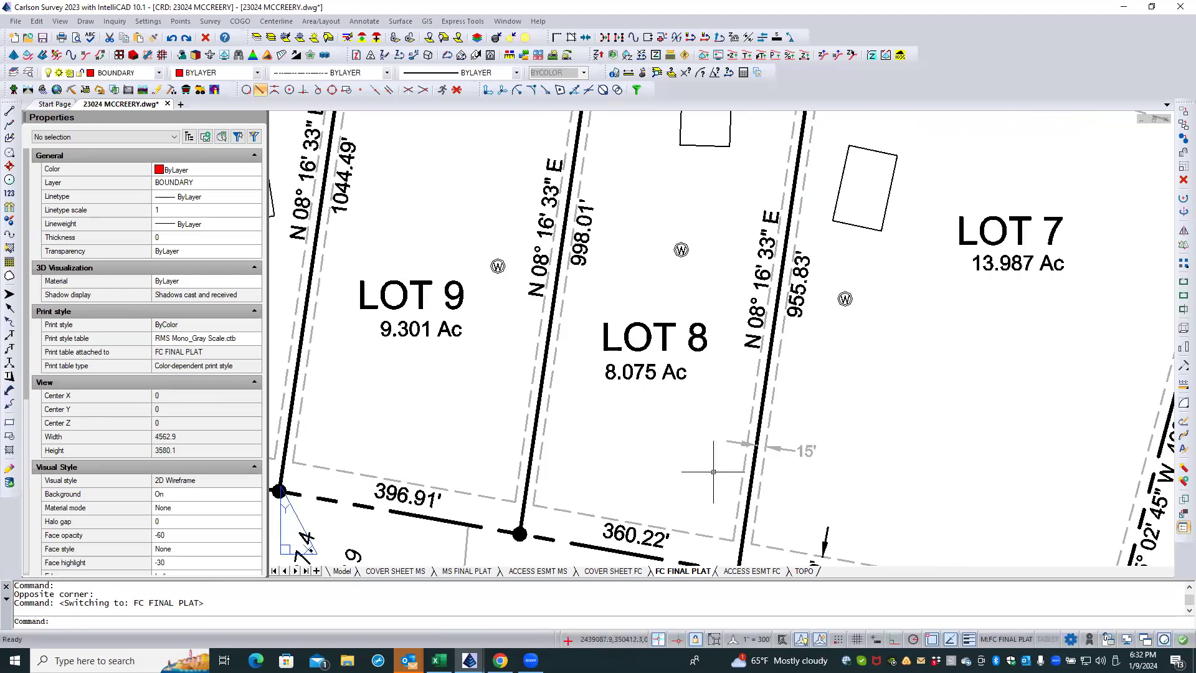
scroll(675, 482, down, 3)
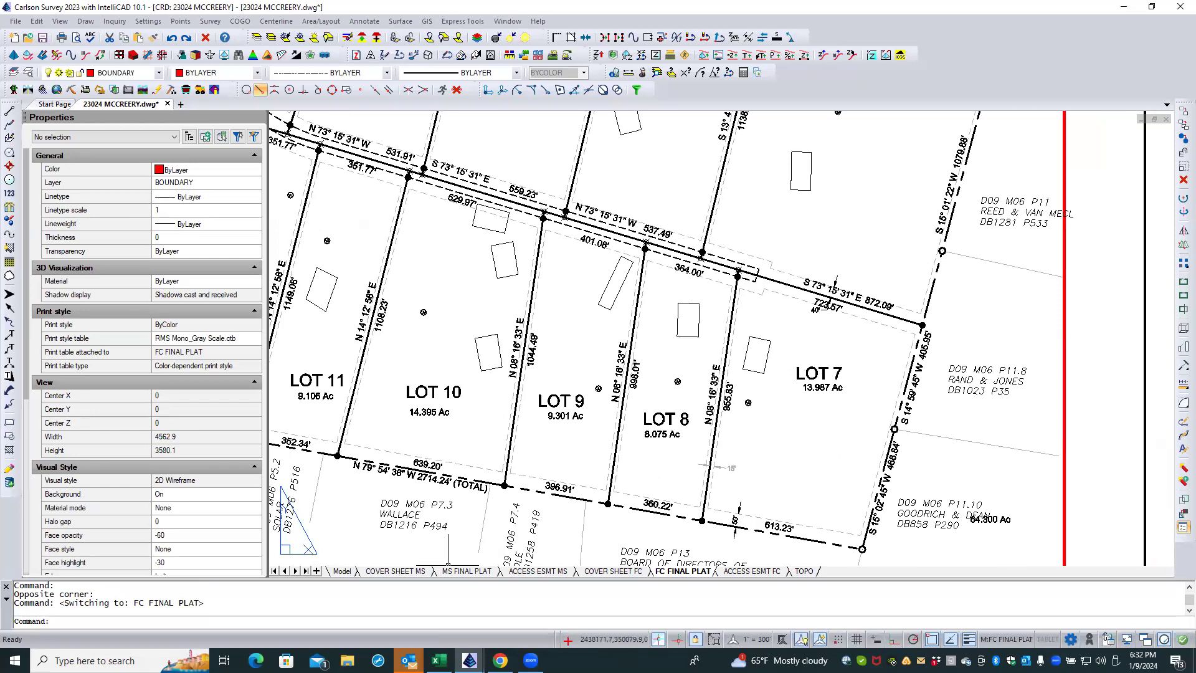
Step: On the MS FINAL PLAT layout, freeze the ROAD layer in the plat viewport by picking the stray marks inside Lot 3
click(453, 571)
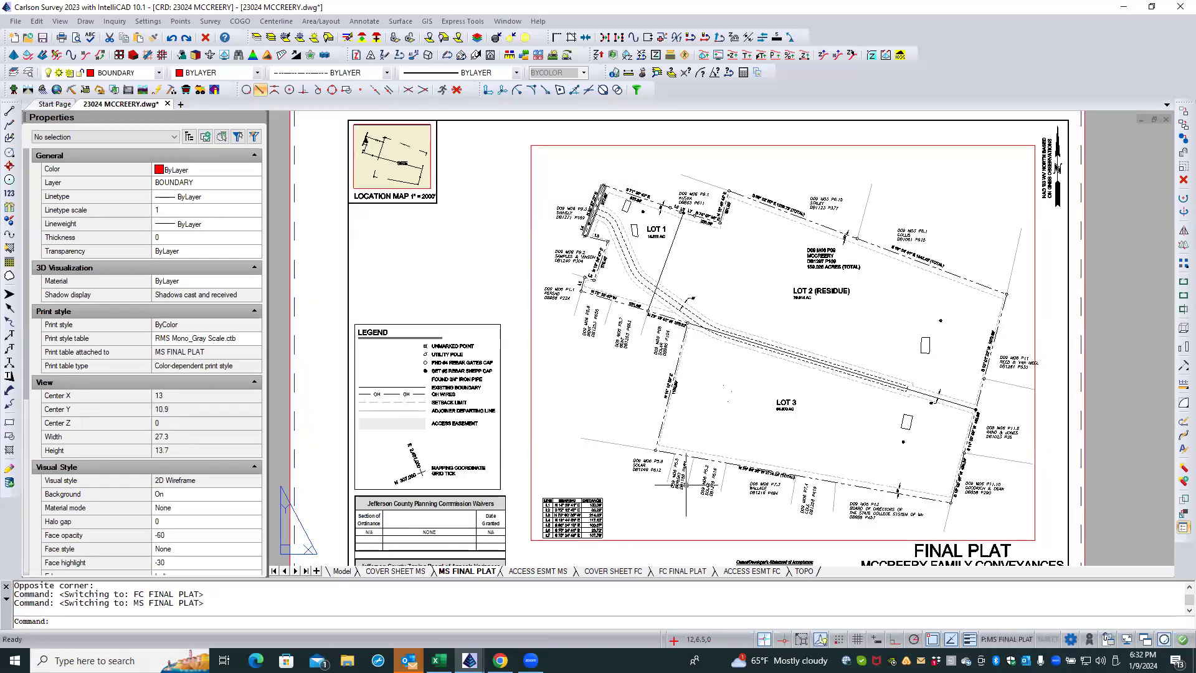
scroll(735, 409, up, 1)
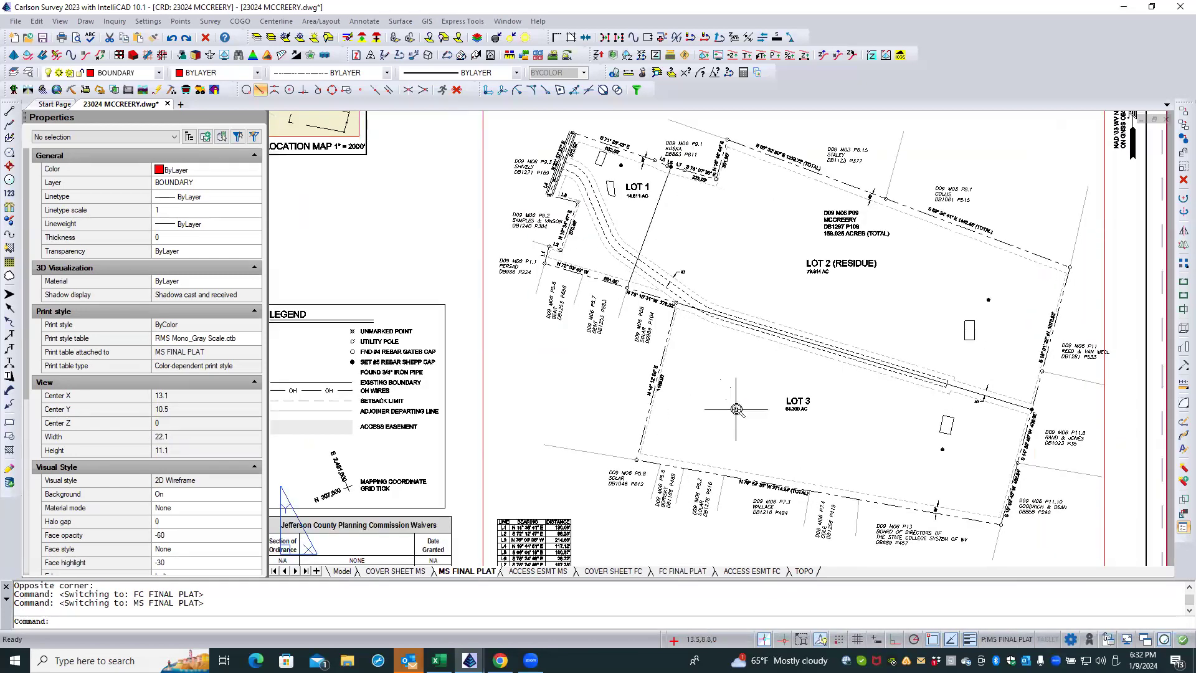
scroll(736, 409, up, 1)
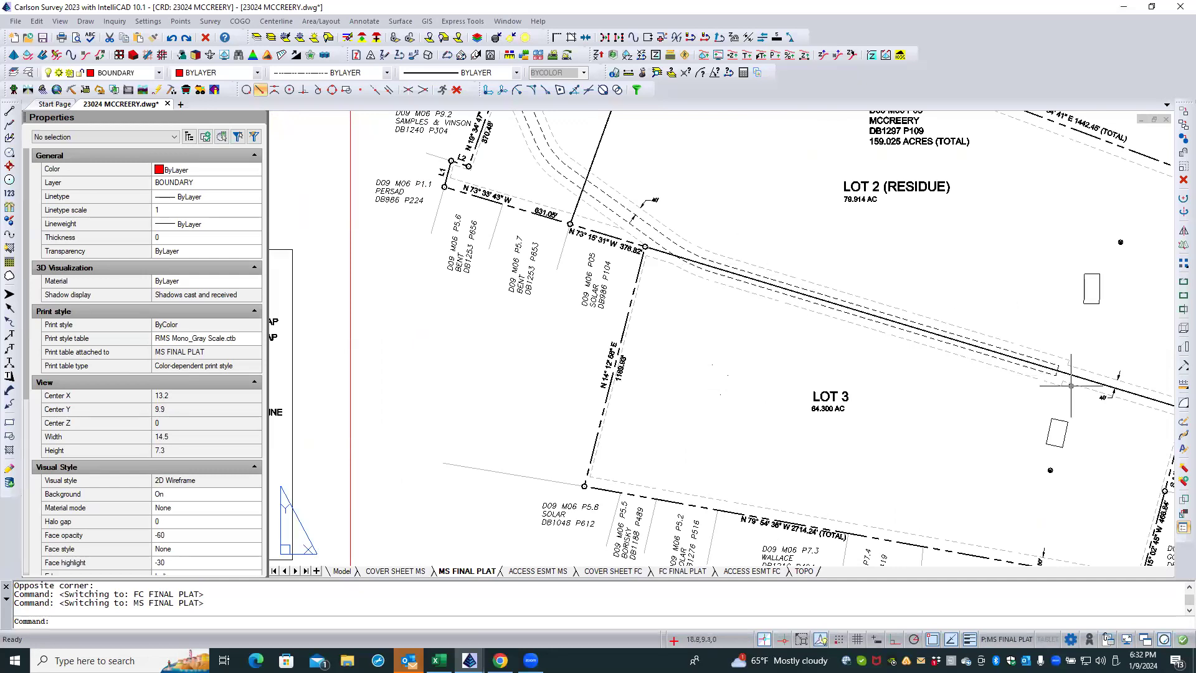
scroll(998, 398, down, 1)
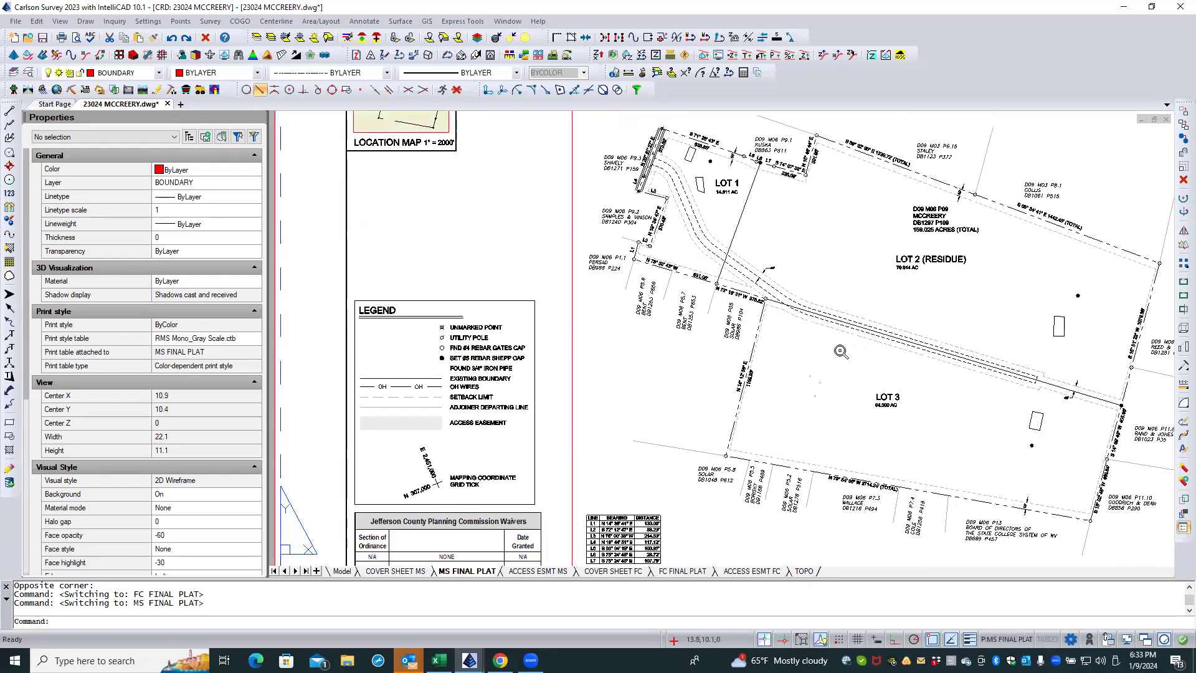
scroll(827, 349, up, 1)
middle_drag(826, 349, 645, 324)
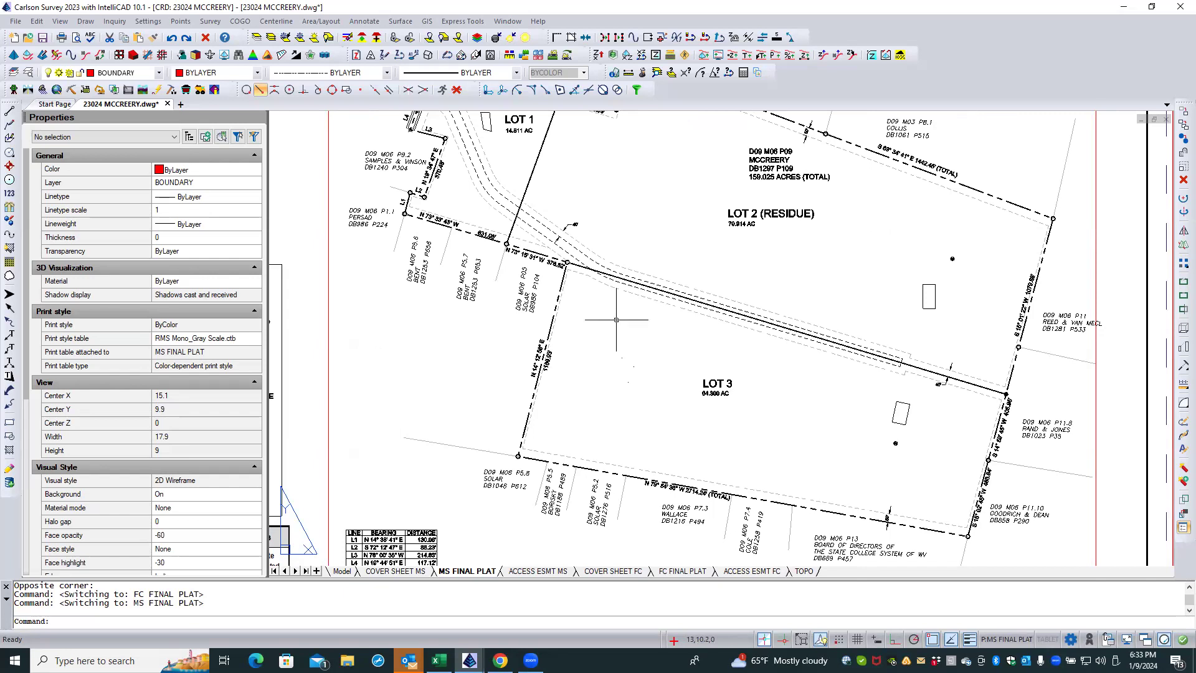
double_click(604, 376)
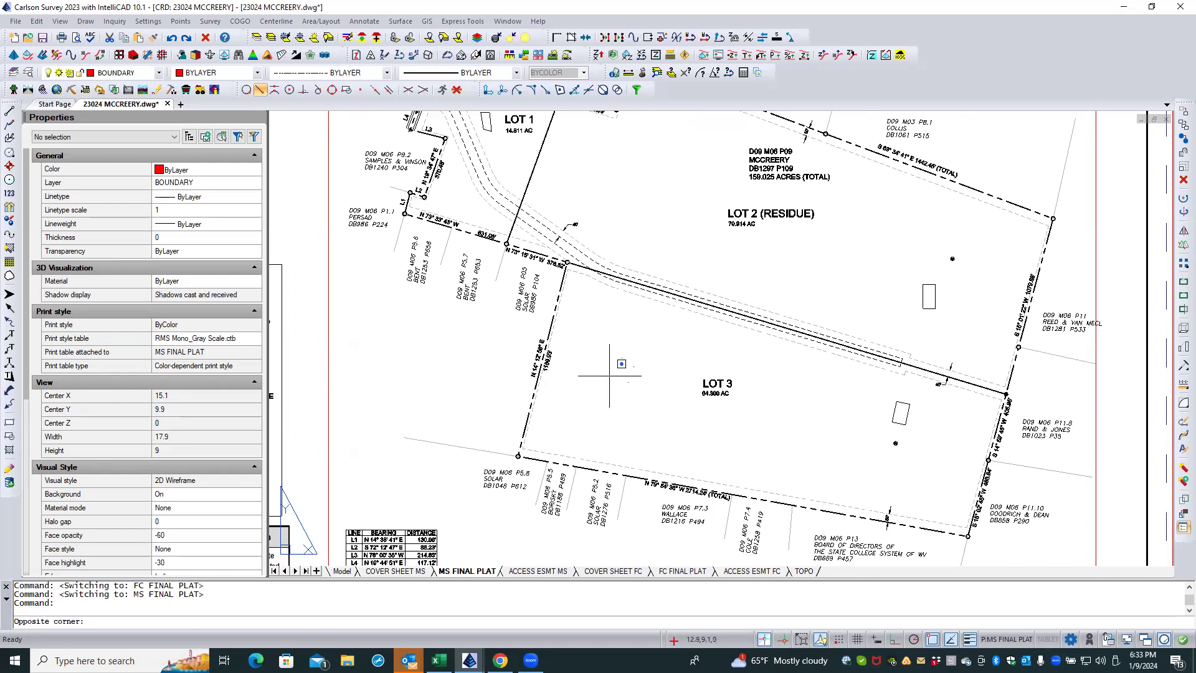
click(286, 37)
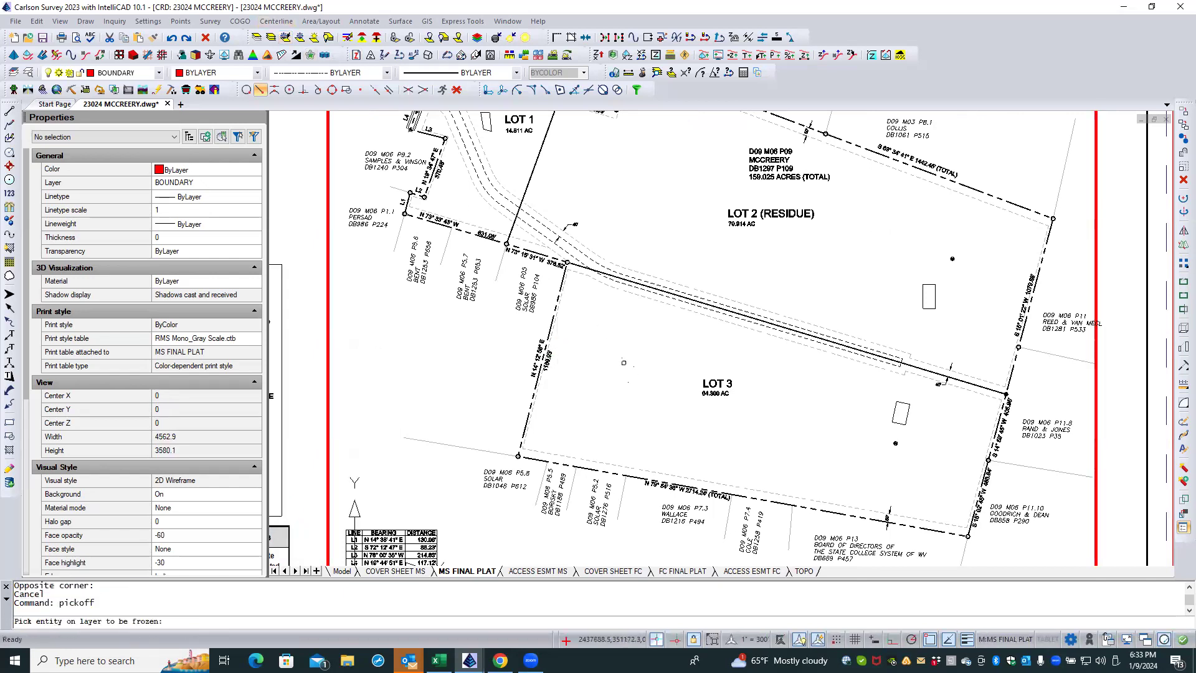
click(624, 358)
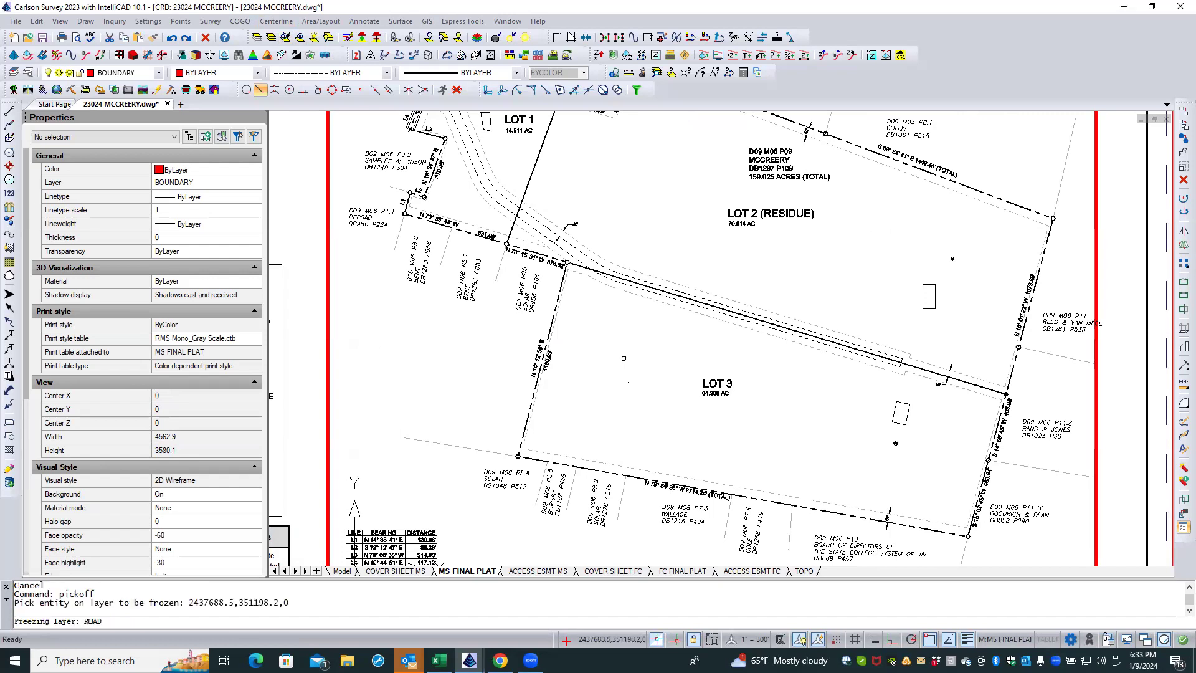
key(Return)
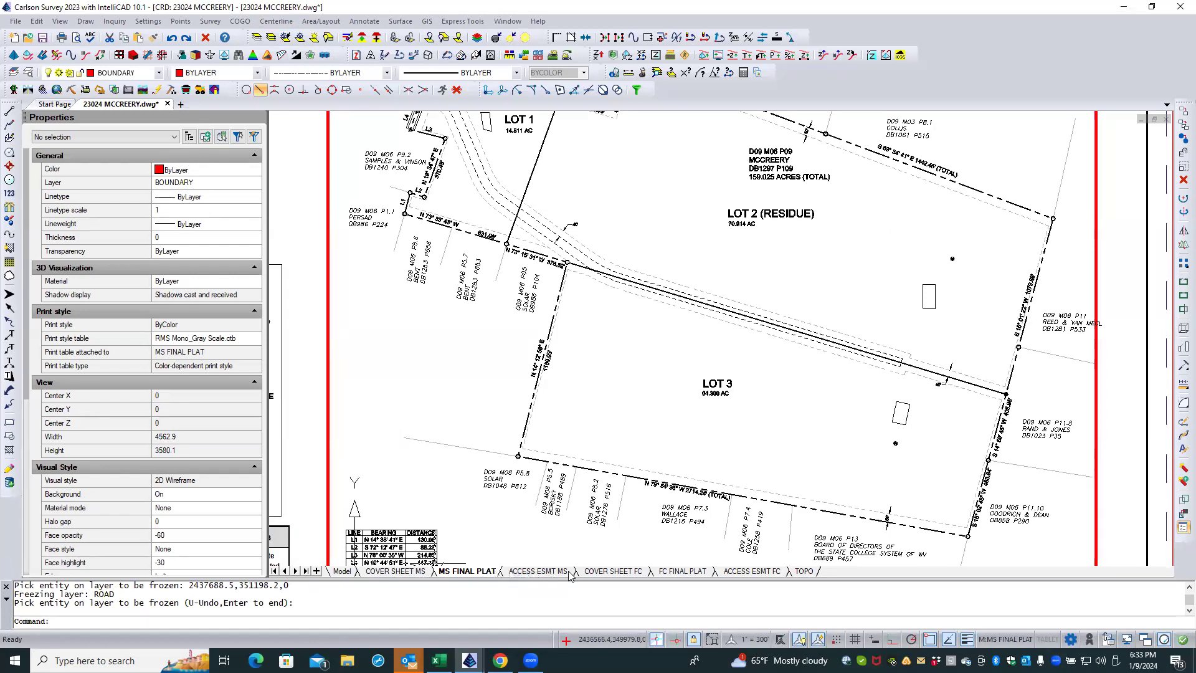
Step: Compare the lot layout and labels of the FC FINAL PLAT with those of the MS FINAL PLAT
click(683, 571)
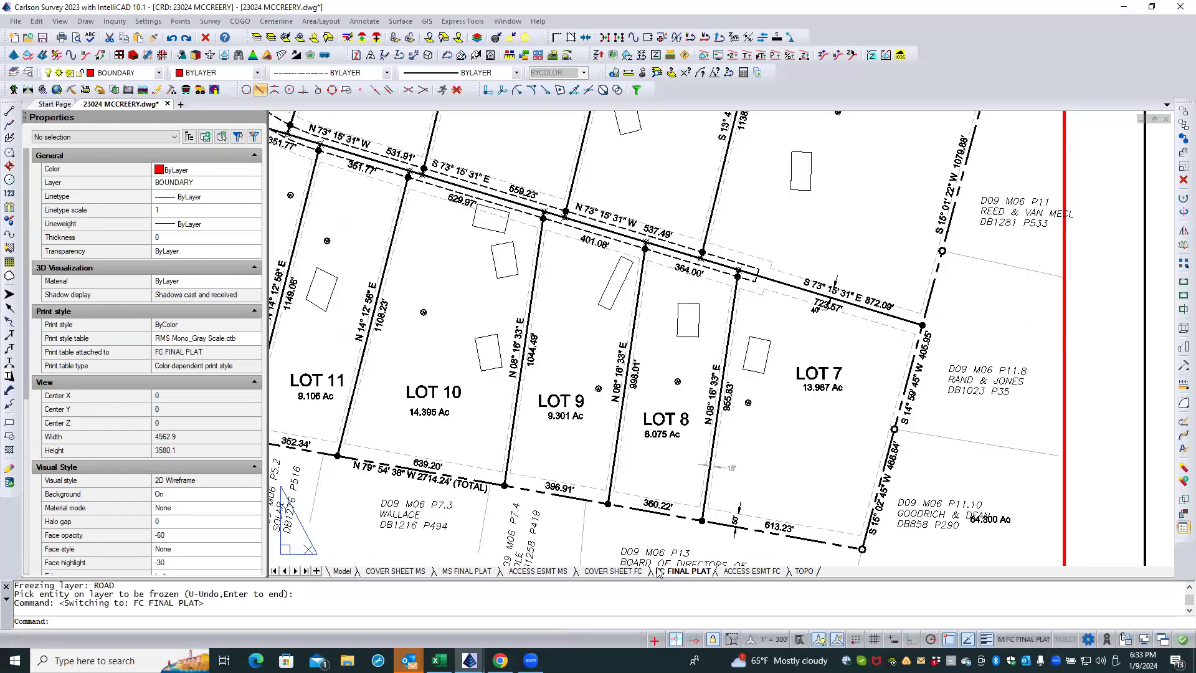
scroll(727, 475, down, 2)
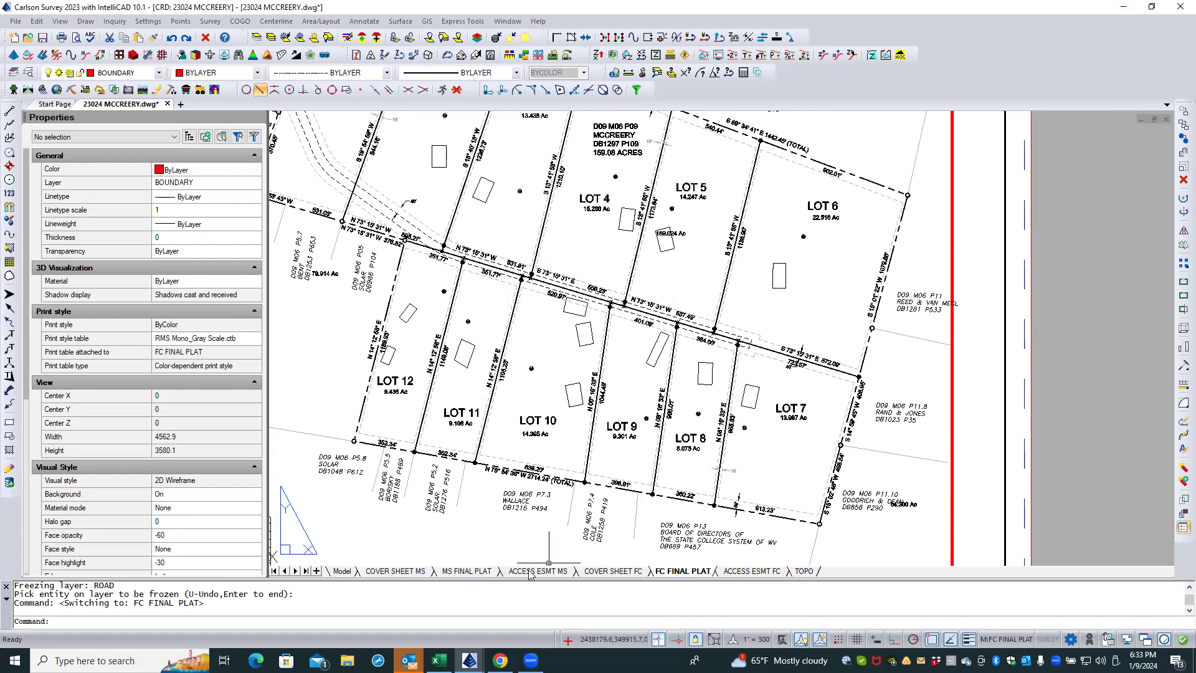
click(468, 571)
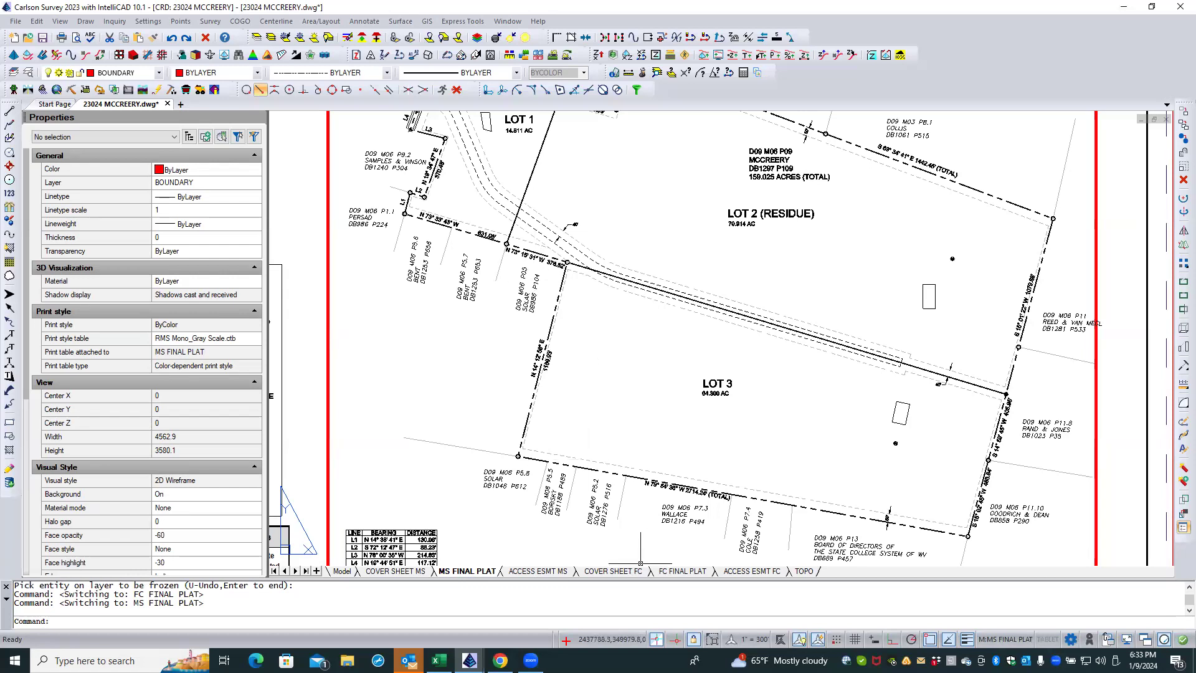
click(681, 572)
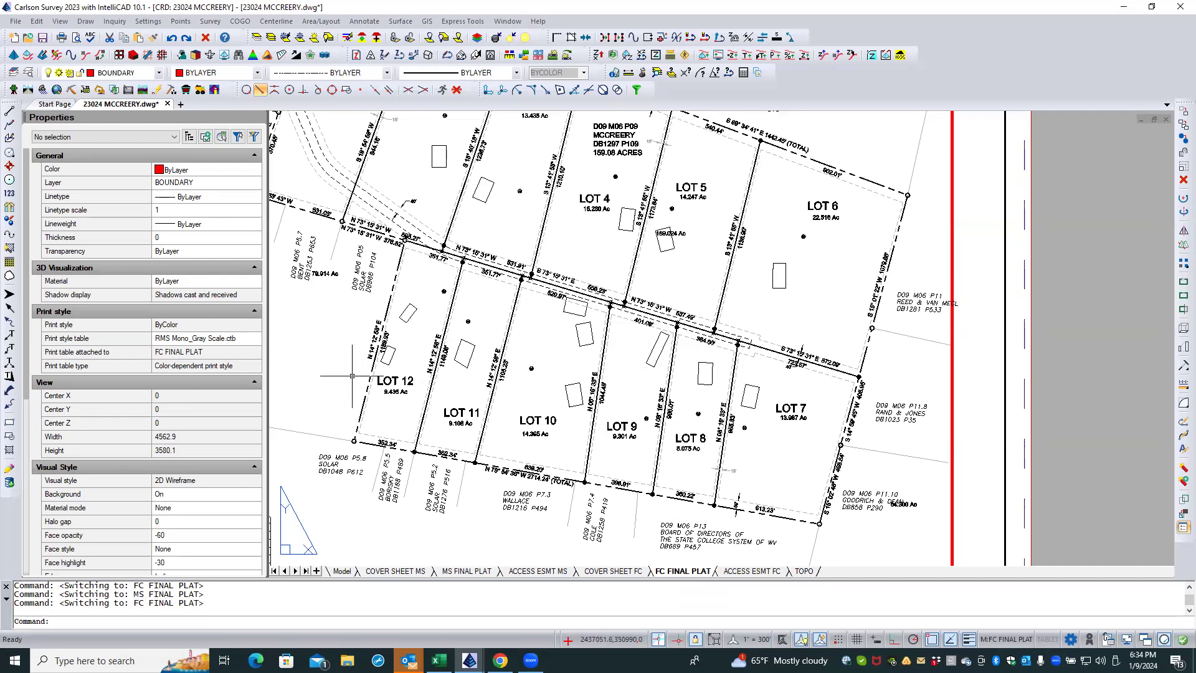
click(467, 571)
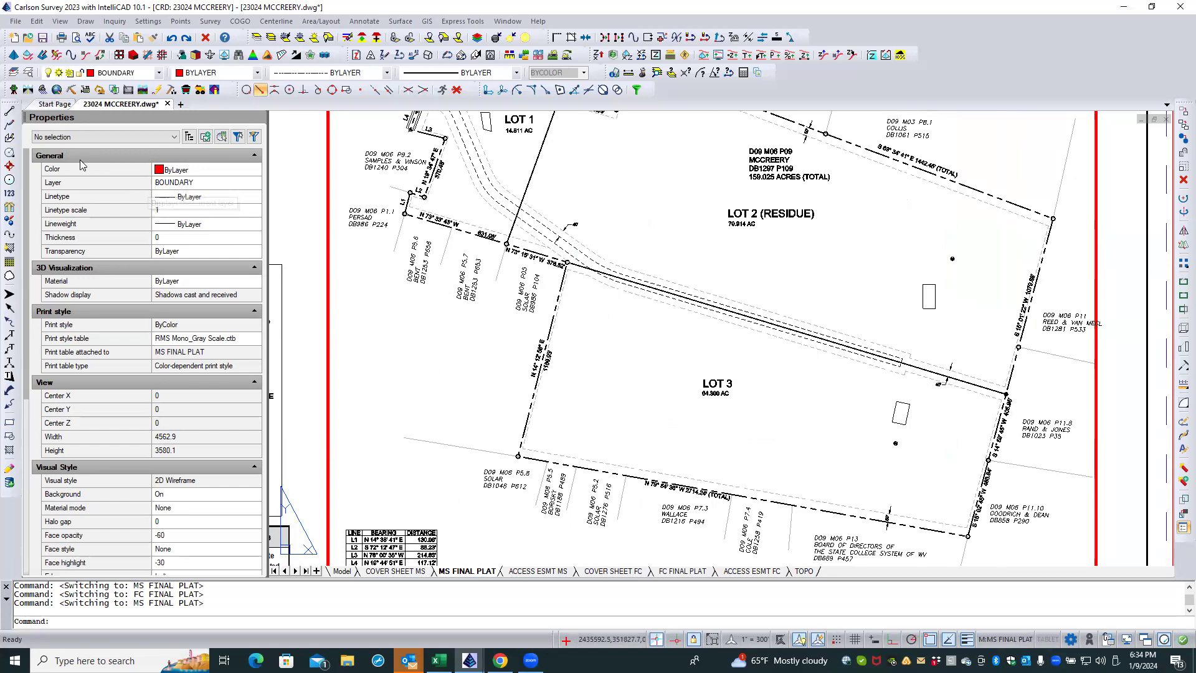
Step: Create a layer named BOUNDARY LOTS 2 & 3 and make it the current layer
click(29, 72)
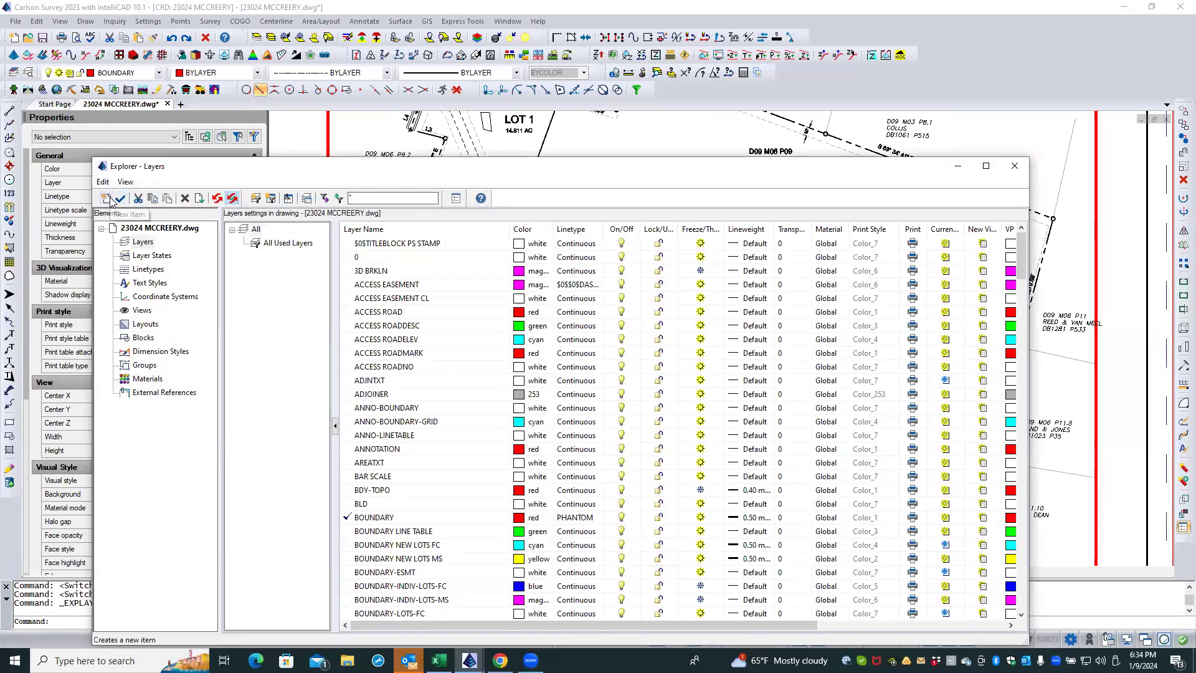
click(108, 199)
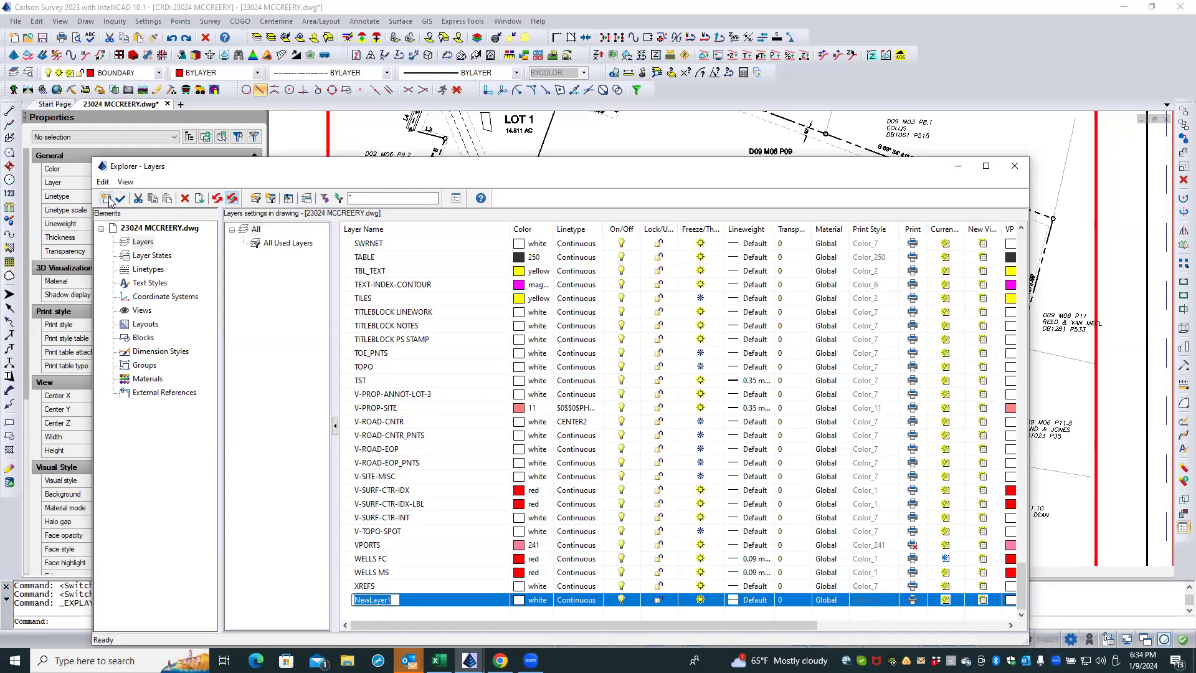
text(BOUNDARY LOTS 2)
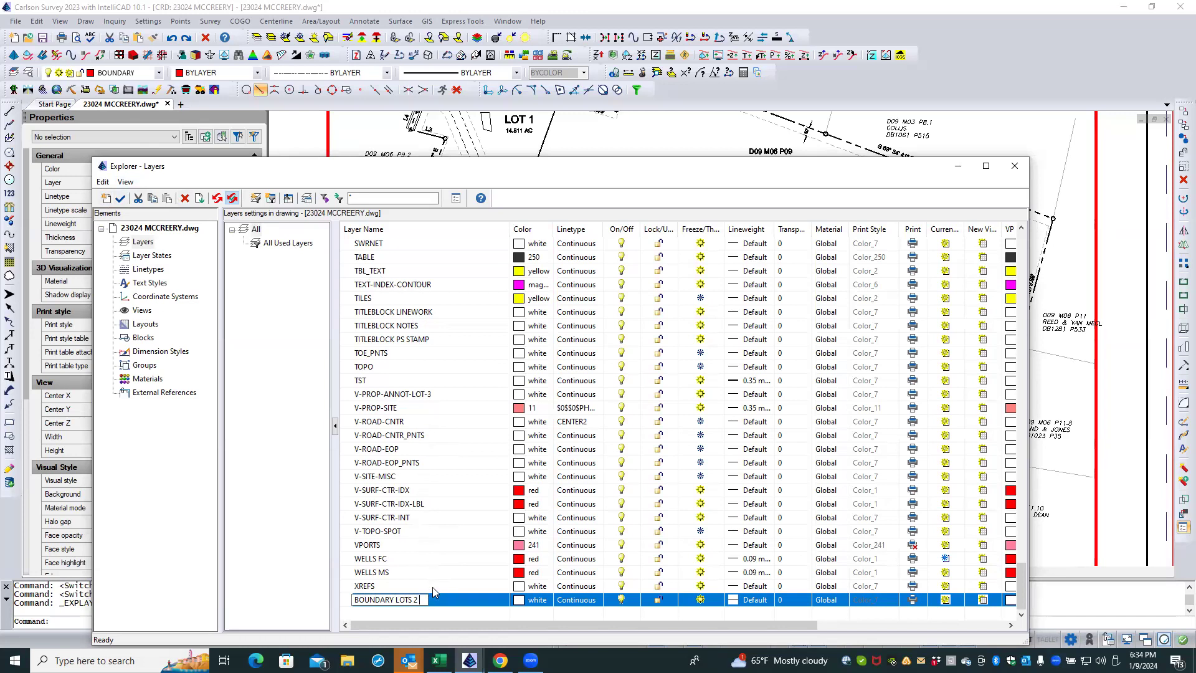
key(BackSpace)
key(BackSpace)
key(BackSpace)
key(BackSpace)
key(BackSpace)
key(BackSpace)
key(BackSpace)
key(BackSpace)
key(BackSpace)
key(BackSpace)
key(BackSpace)
key(BackSpace)
key(BackSpace)
key(BackSpace)
key(BackSpace)
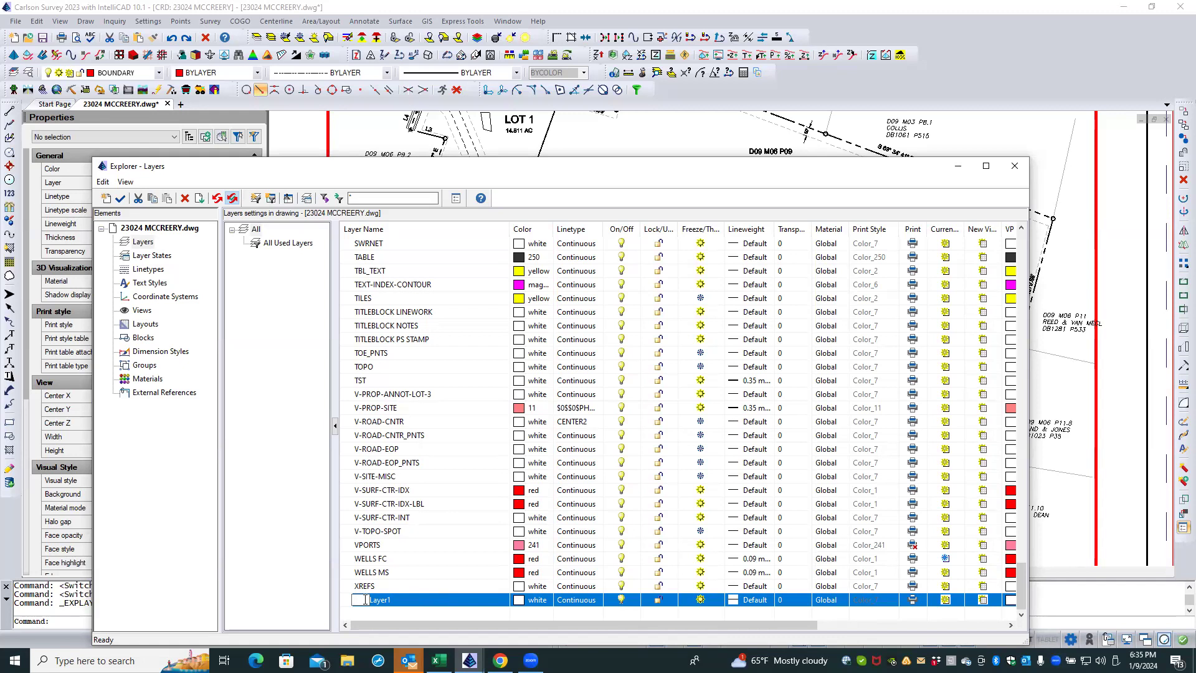
text(BOUNDARY LOTS 2 & 3)
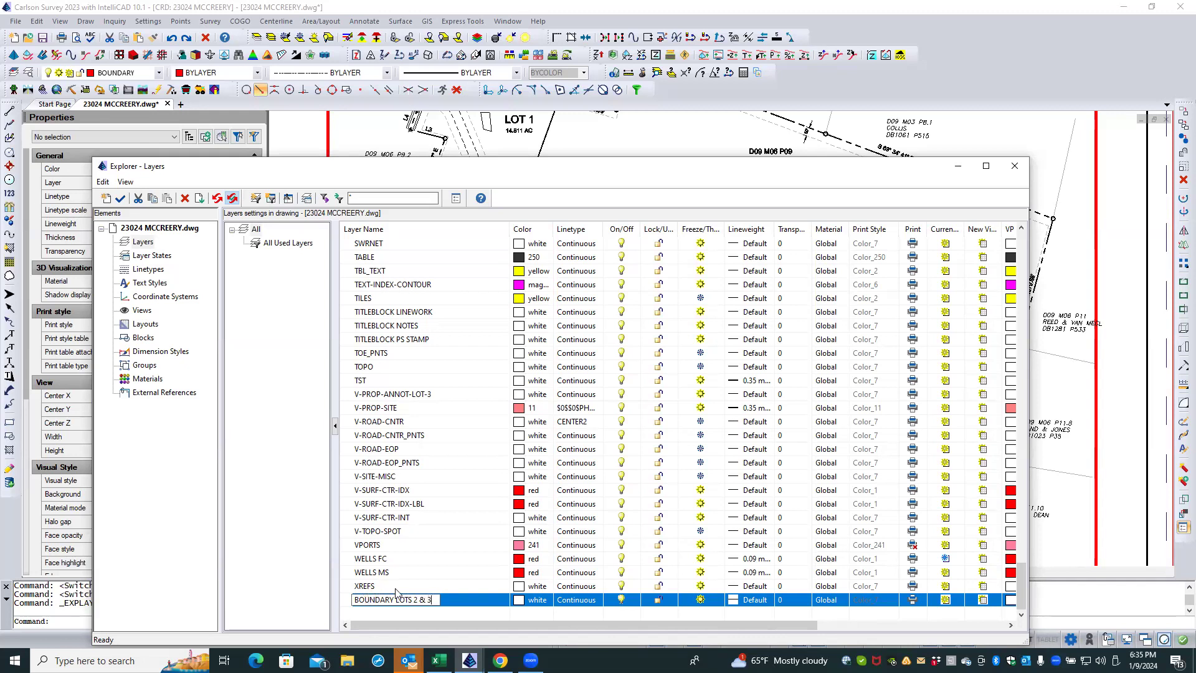
key(Return)
double_click(344, 599)
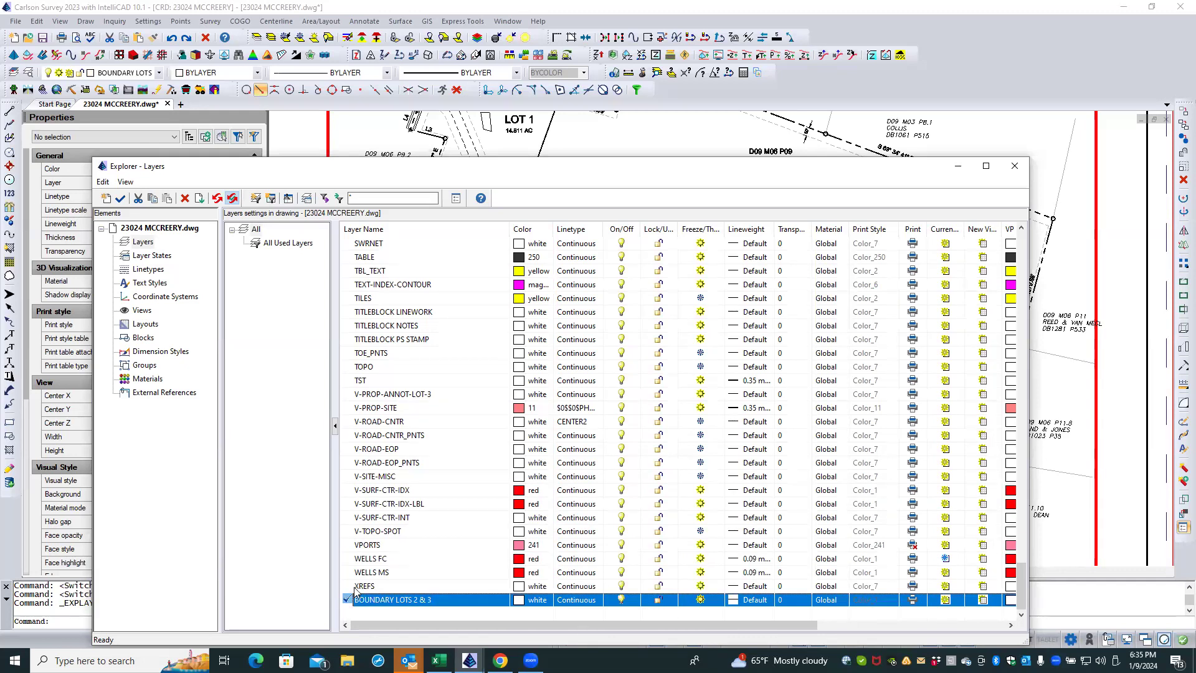
click(1015, 166)
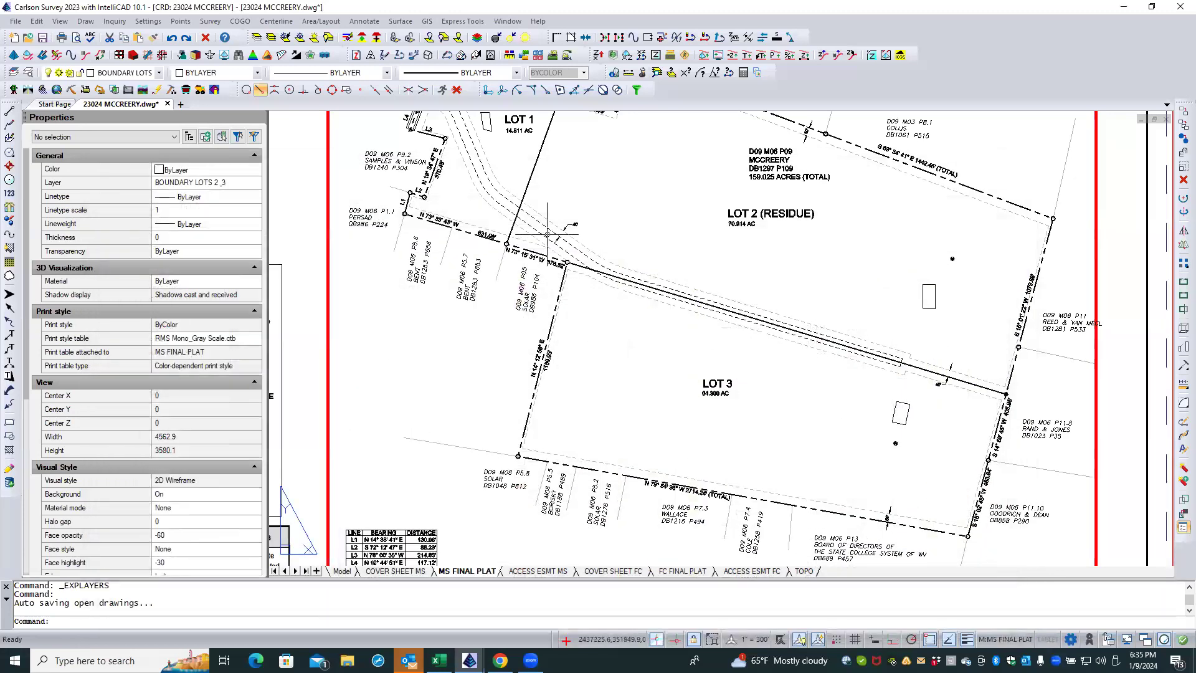
Step: Label the dividing line between Lot 2 and Lot 3 with its bearing and distance, from its western corner to its eastern corner
click(366, 21)
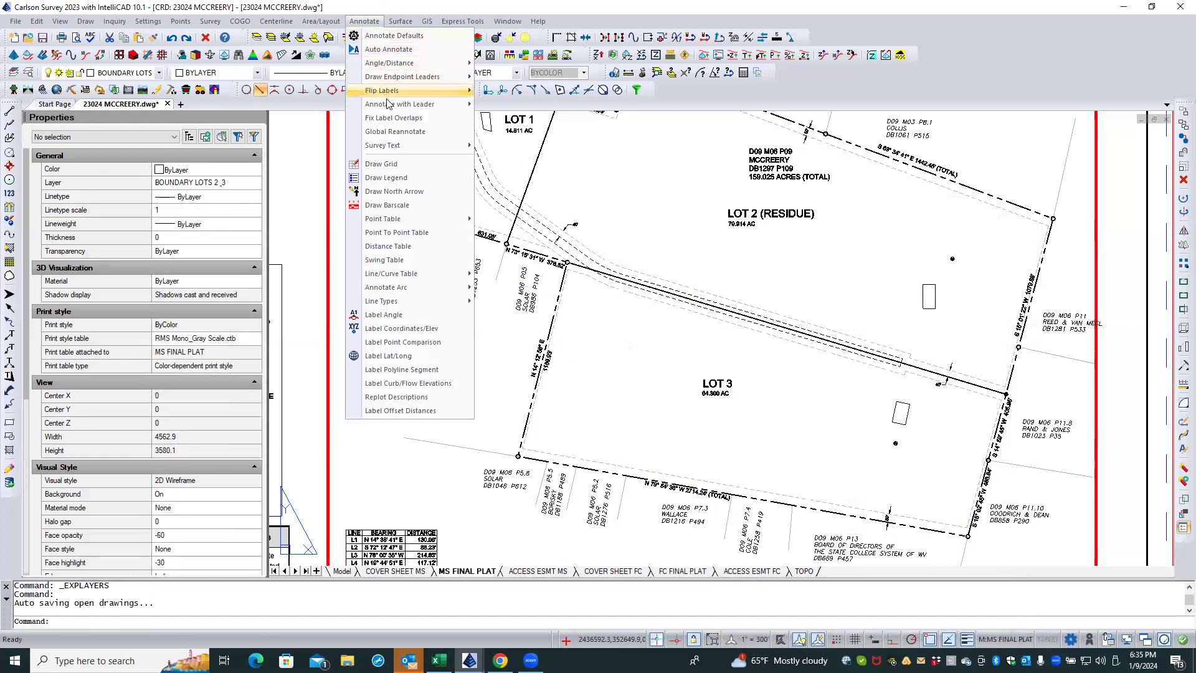
mouse_move(395, 65)
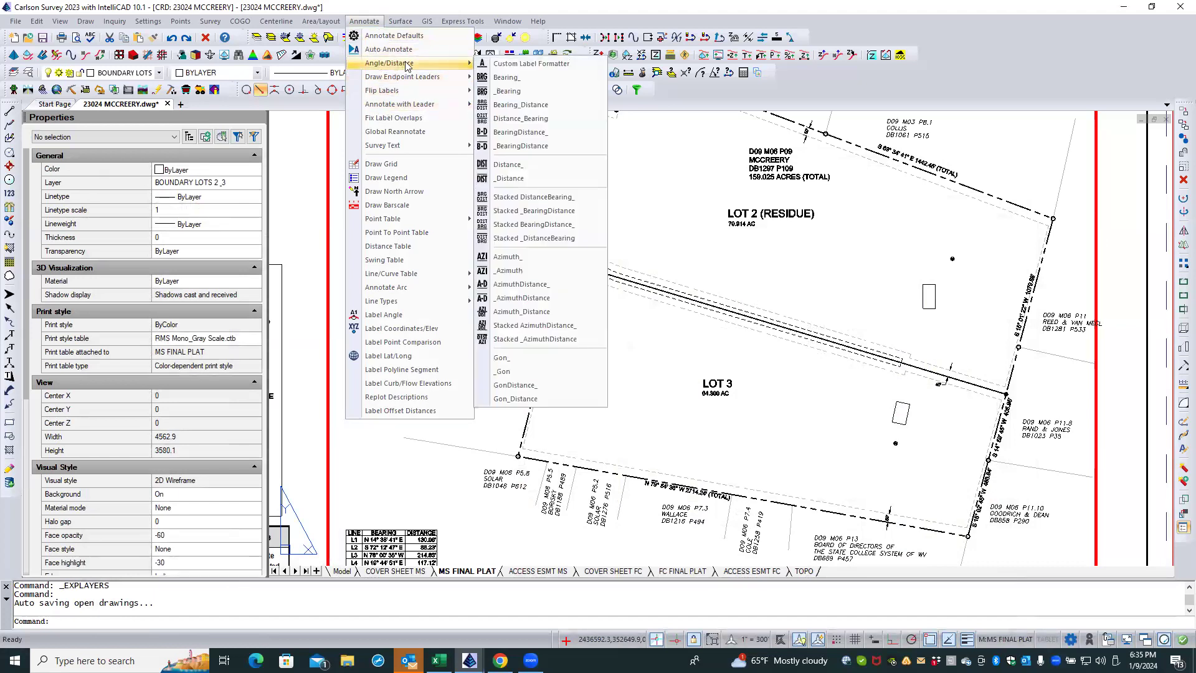
click(516, 132)
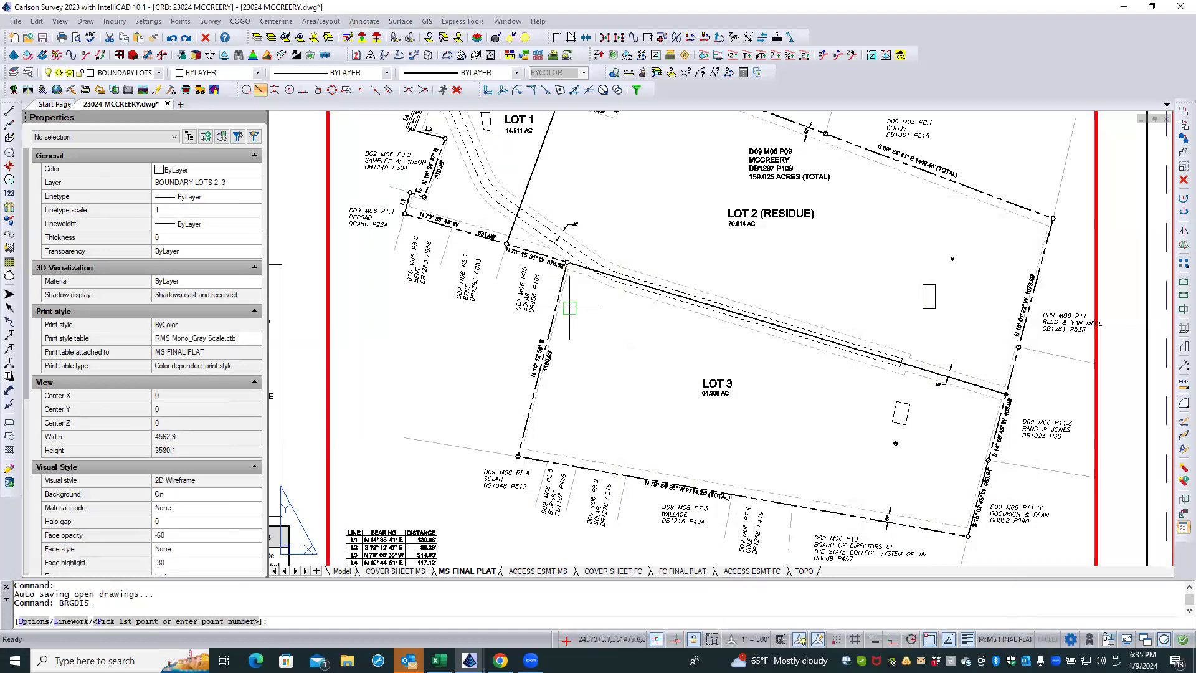
scroll(573, 312, up, 2)
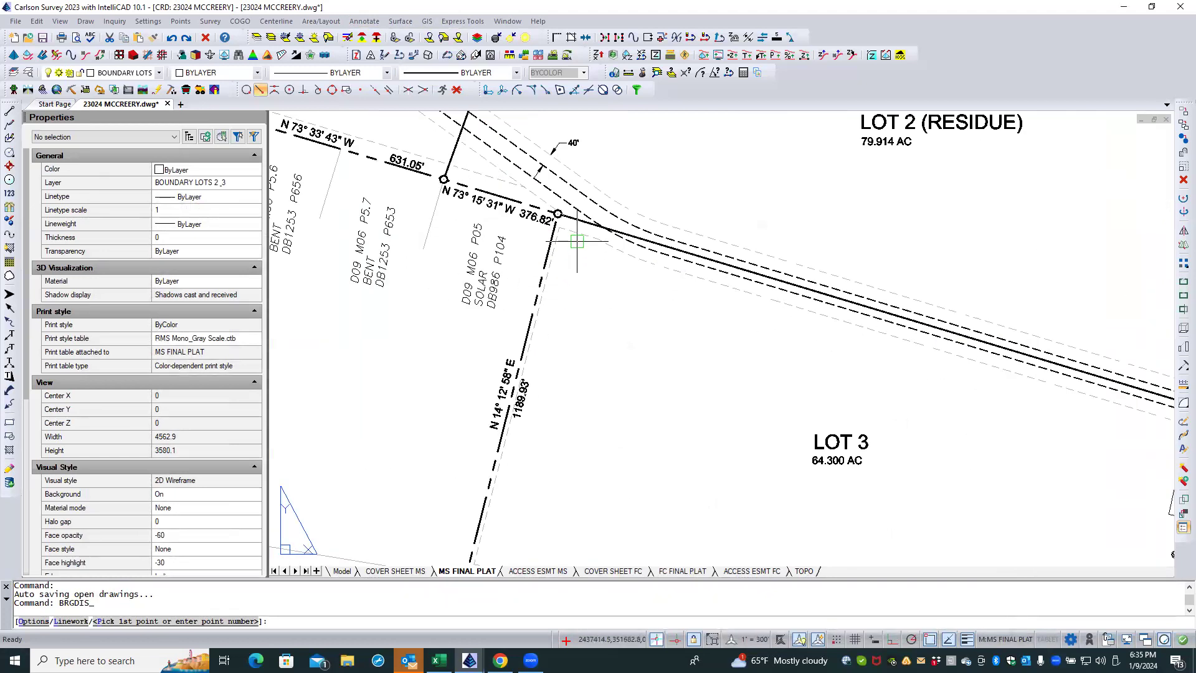
click(562, 226)
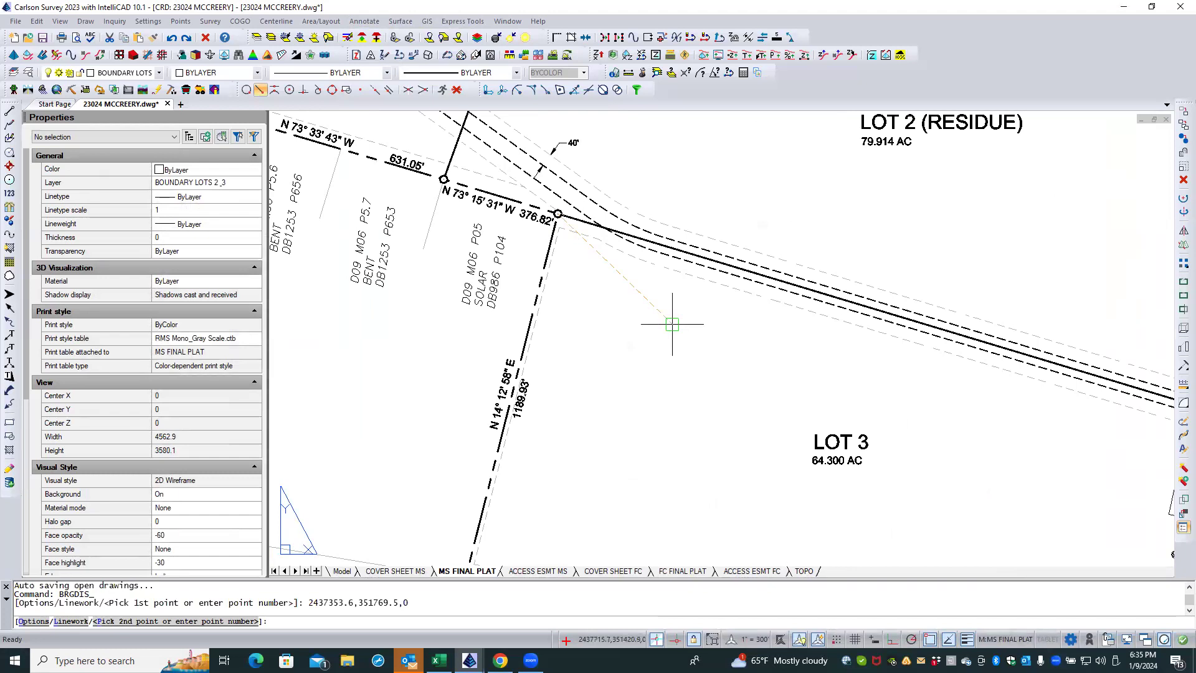
scroll(925, 403, down, 2)
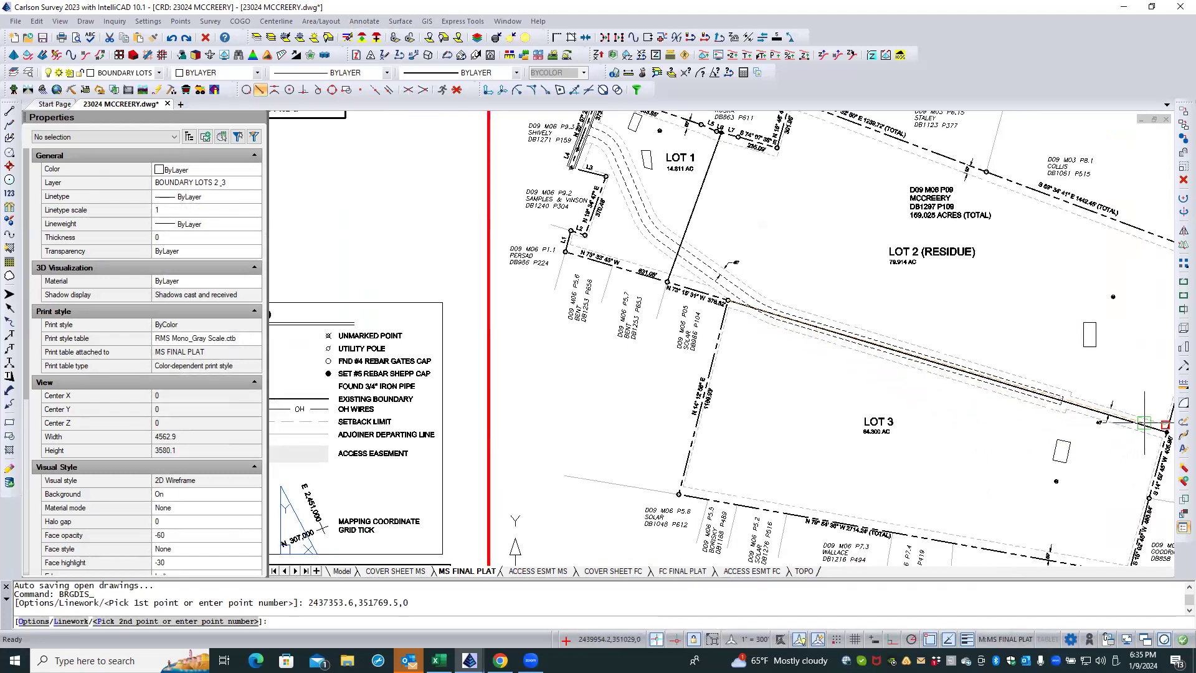
scroll(1145, 424, up, 1)
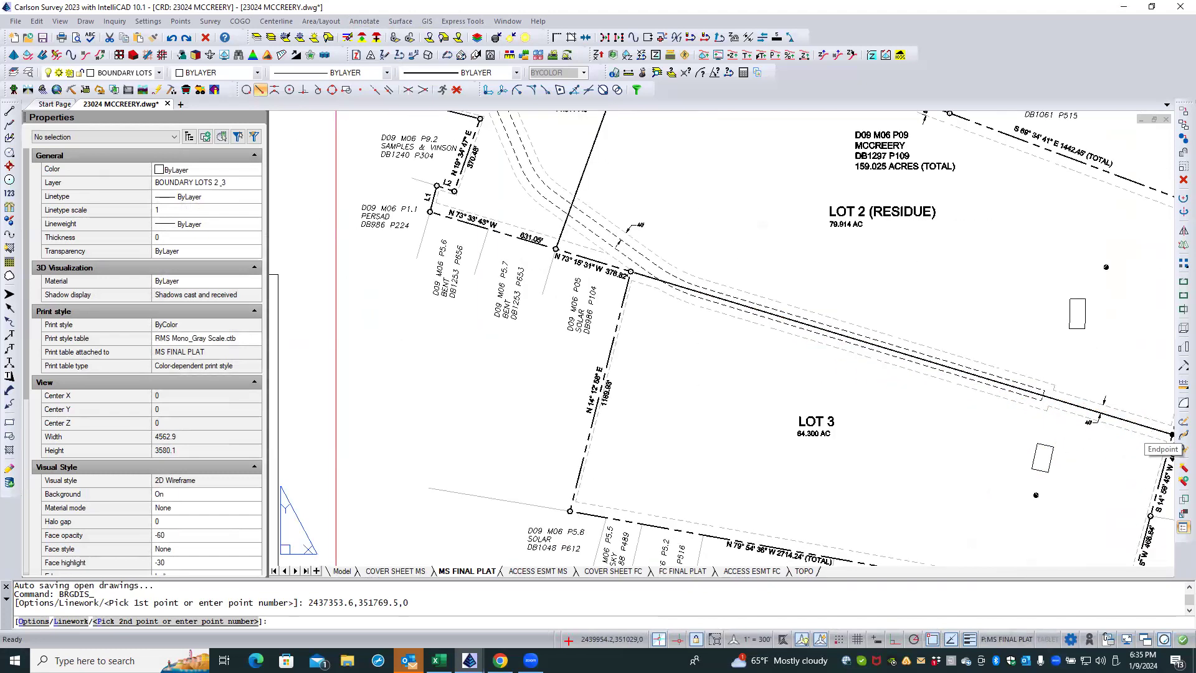
click(1143, 426)
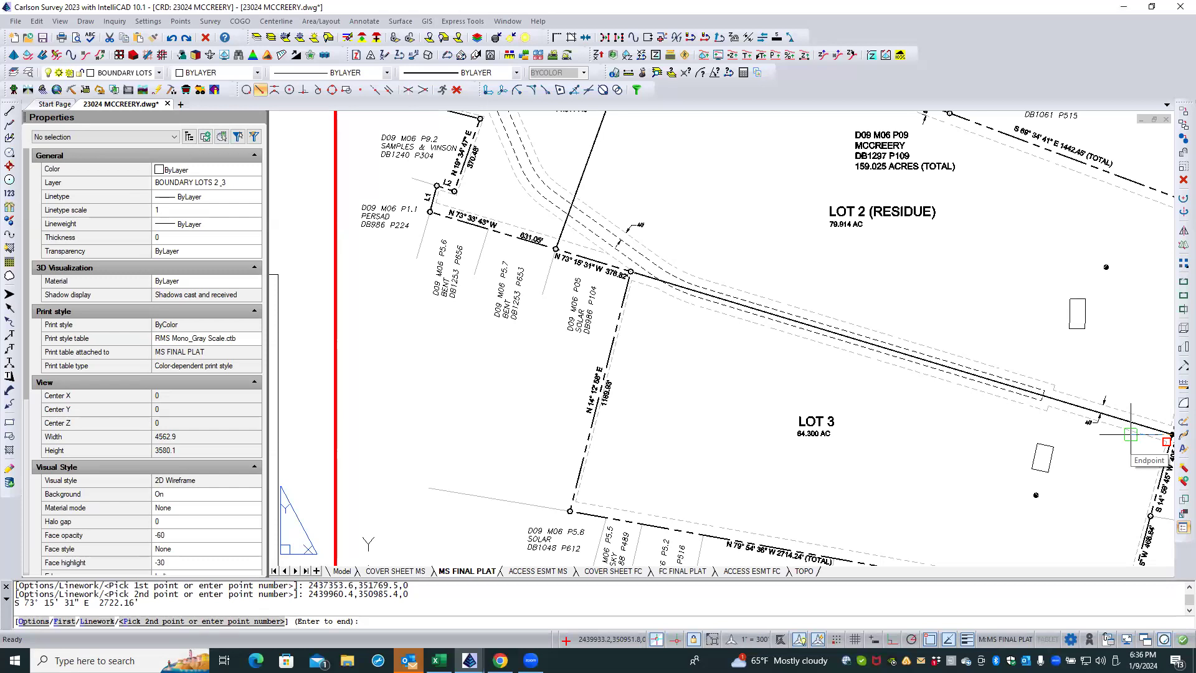
Step: In model space, find the new bearing and distance label on the Lot 2 and Lot 3 dividing line by listing the last entity
key(Return)
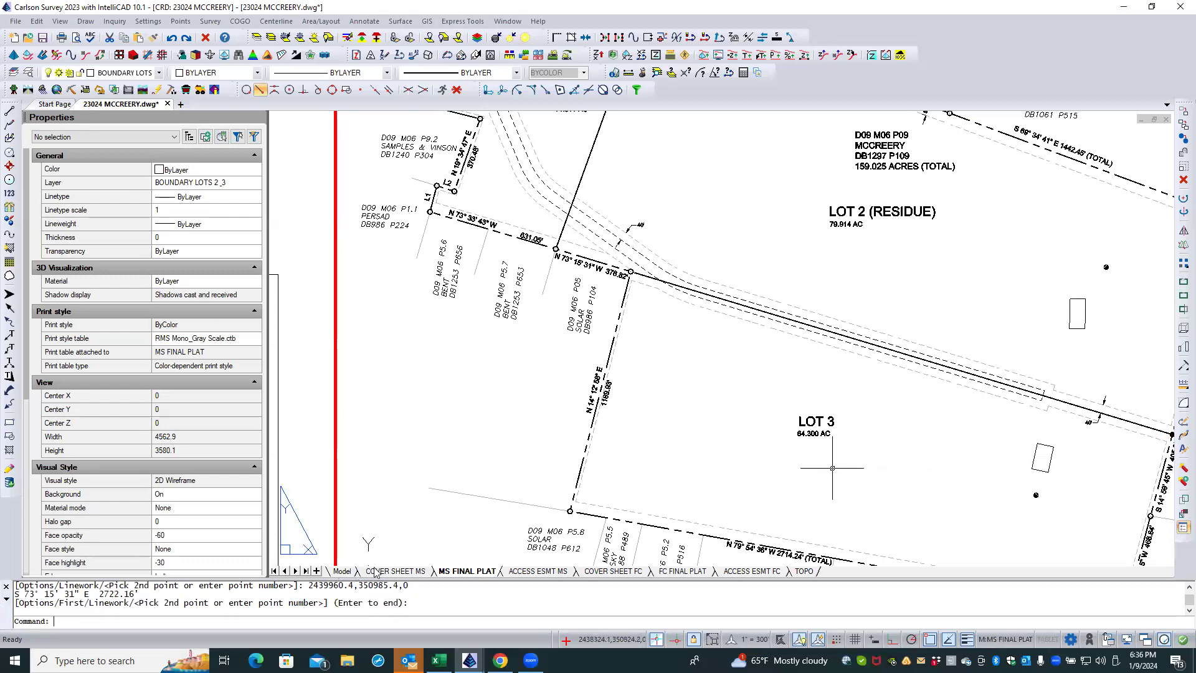
click(342, 570)
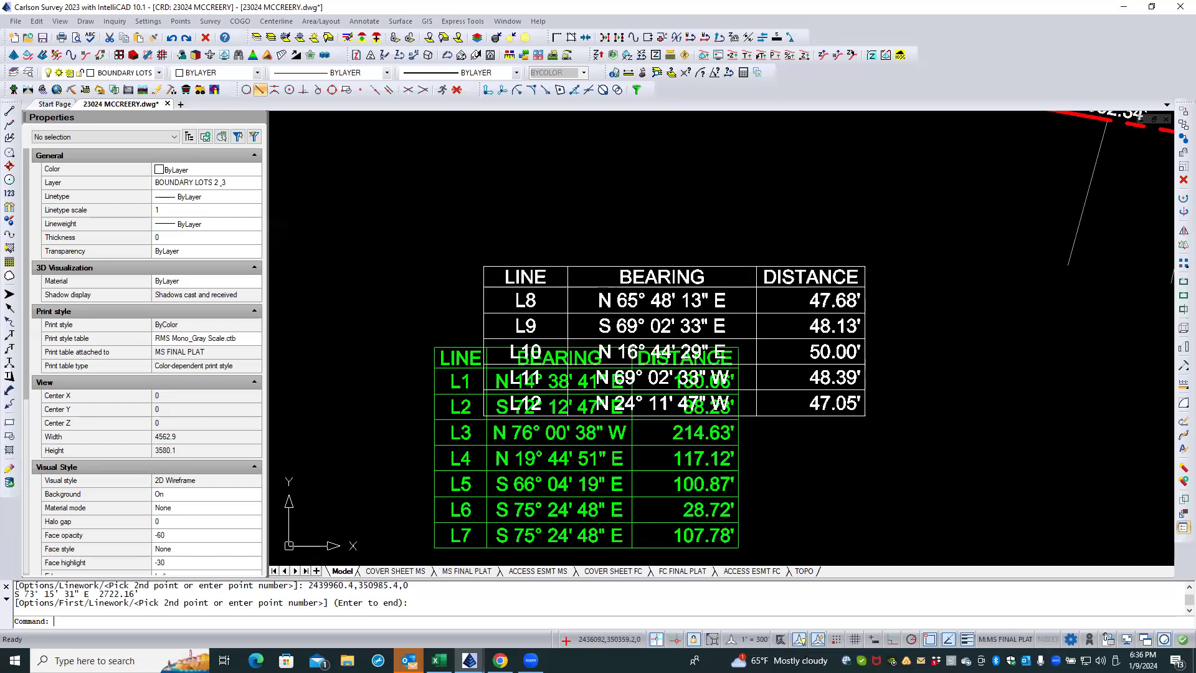
scroll(407, 472, down, 5)
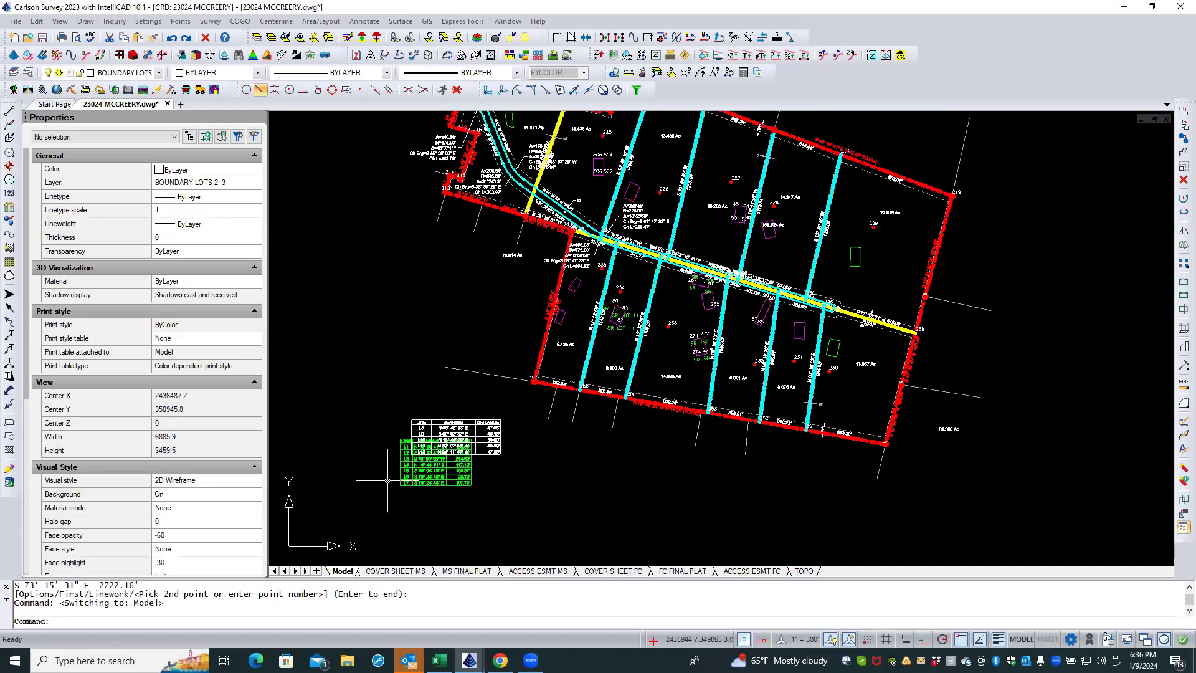
scroll(755, 271, up, 5)
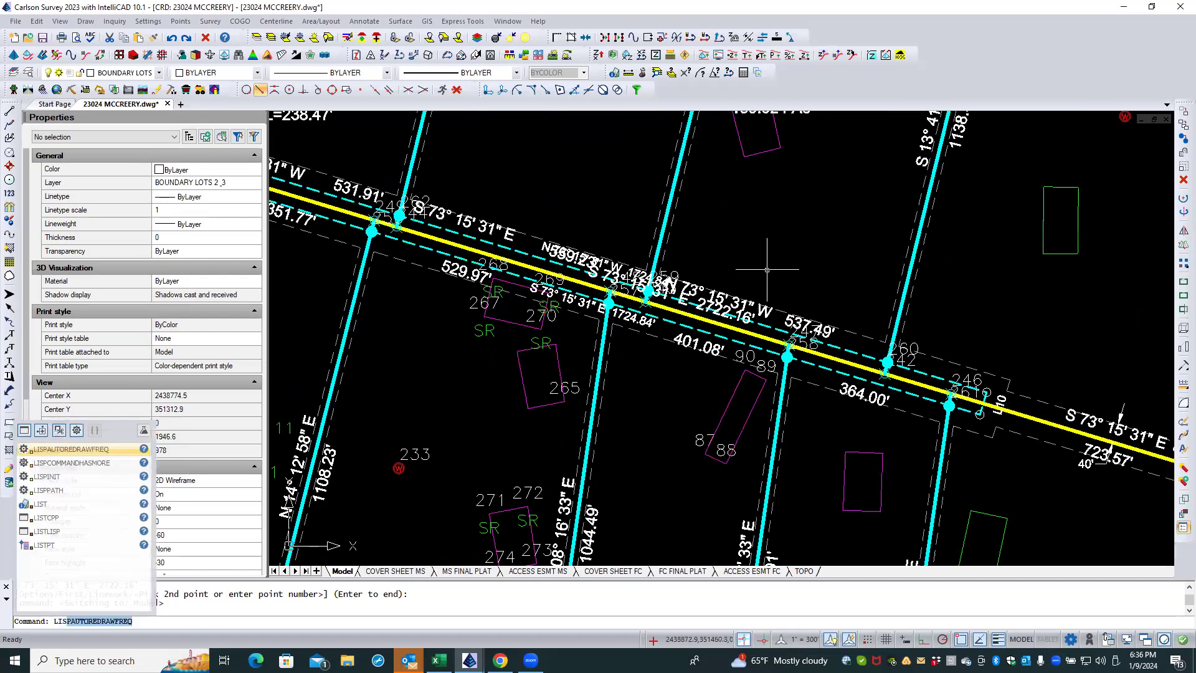
key(Return)
key(Return)
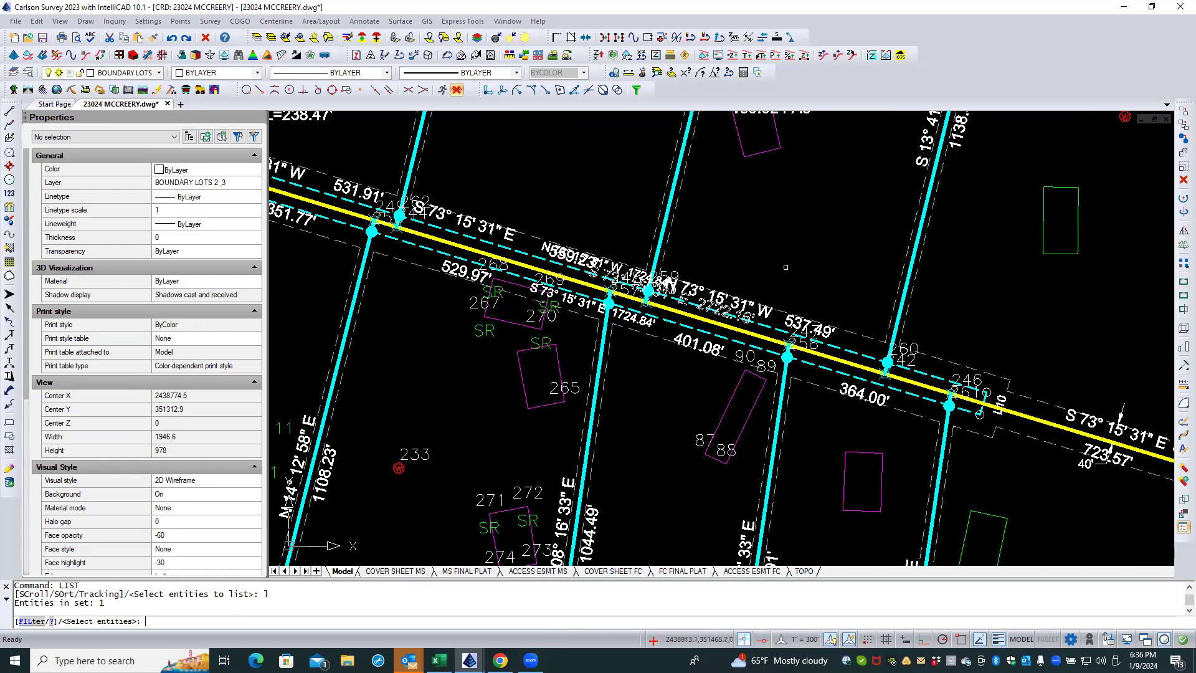
scroll(785, 266, up, 2)
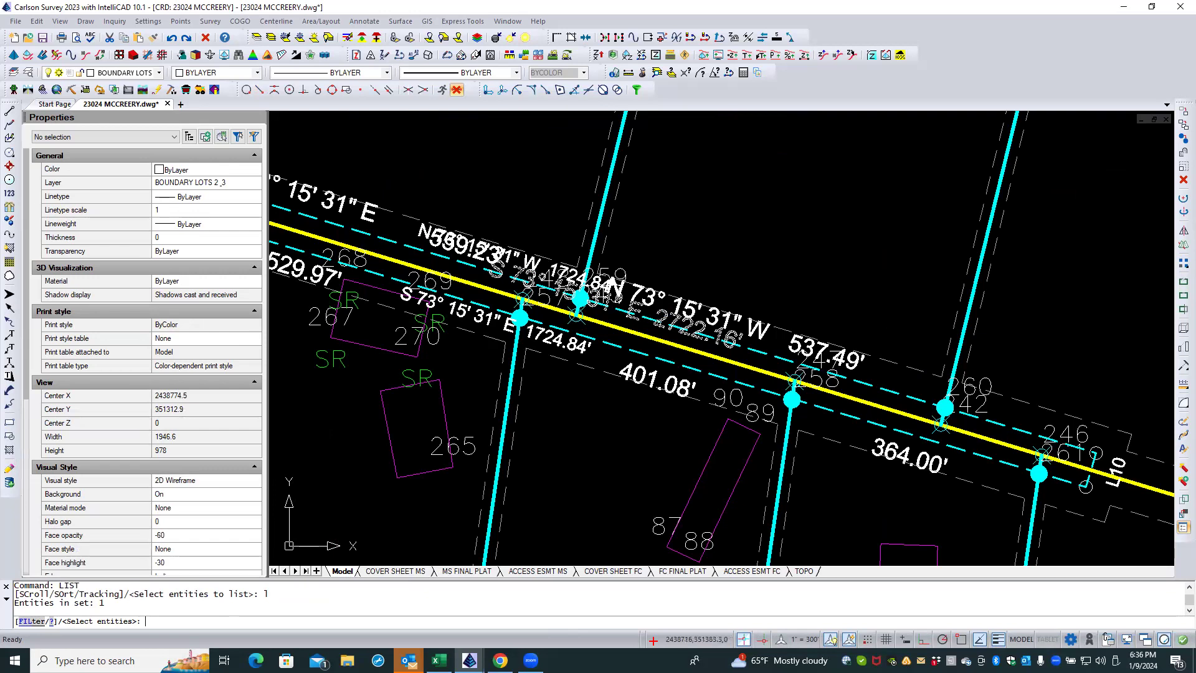
key(Escape)
key(Escape)
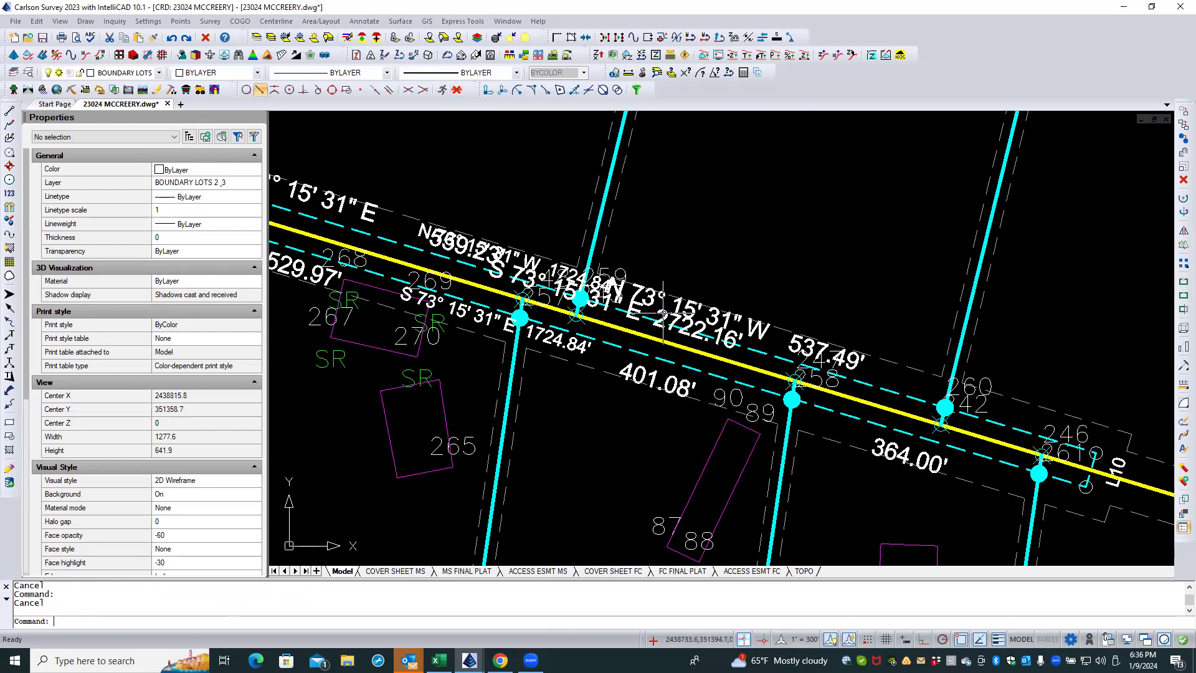
Step: Move the S 73° 15' 31" E 2722.16' label to the BOUNDARY LOTS 2 & 3 layer
click(664, 313)
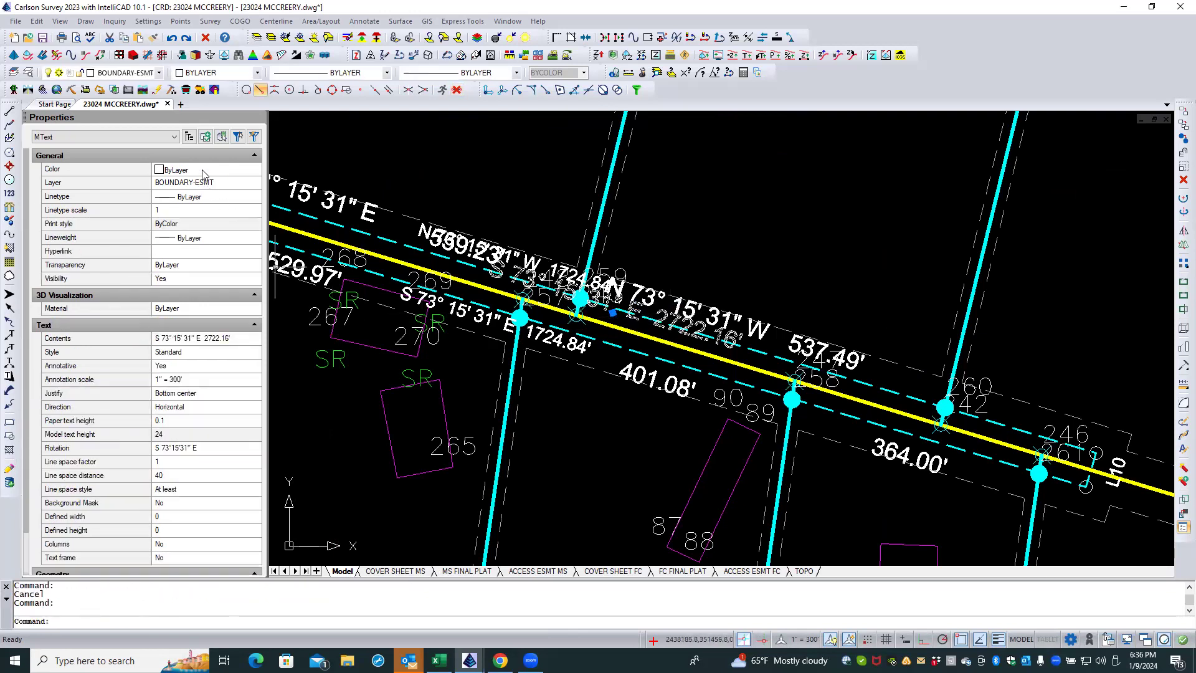
click(218, 183)
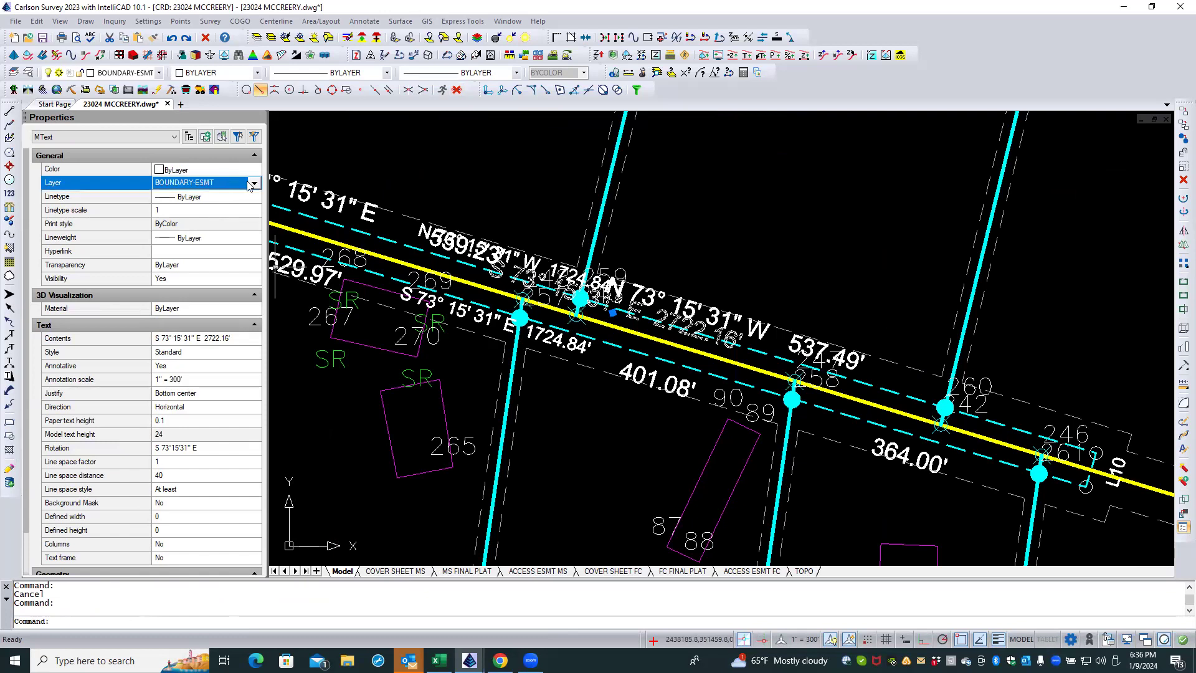
click(254, 183)
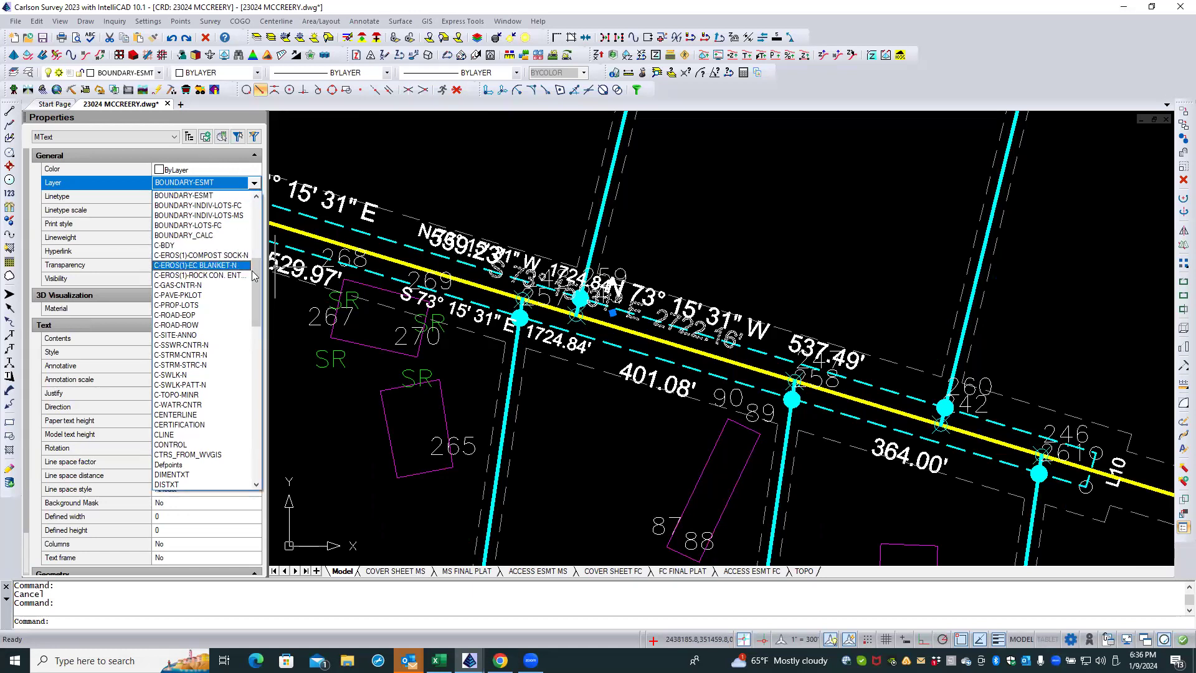
drag(256, 275, 254, 260)
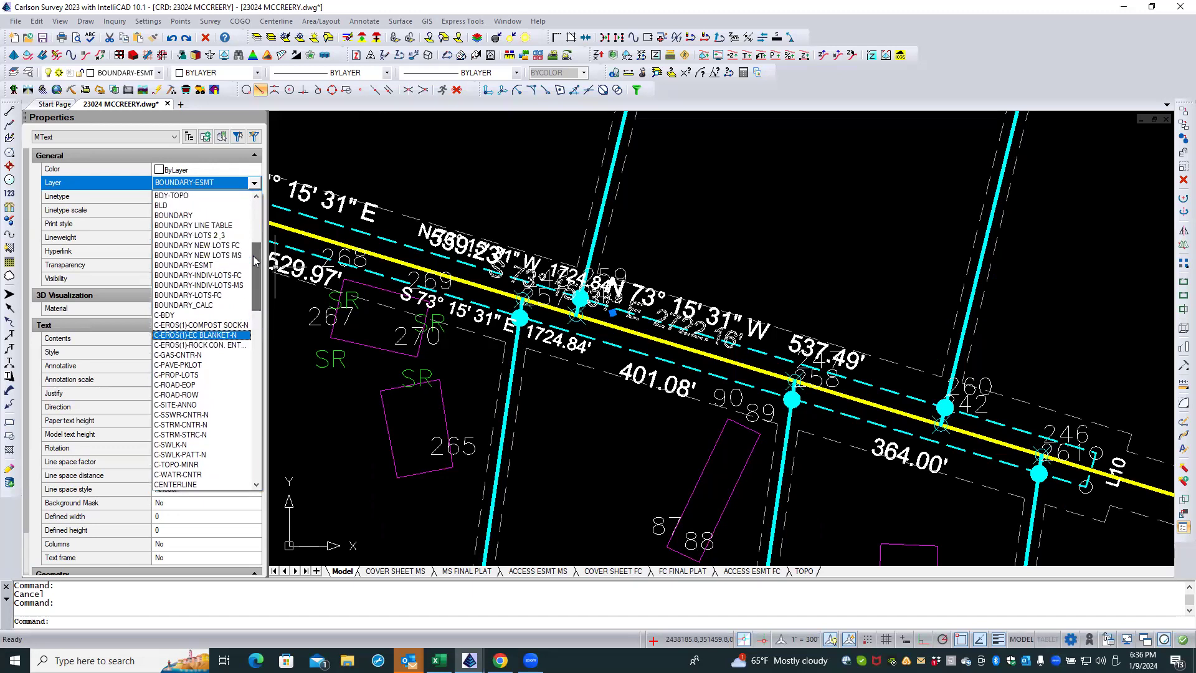
click(212, 235)
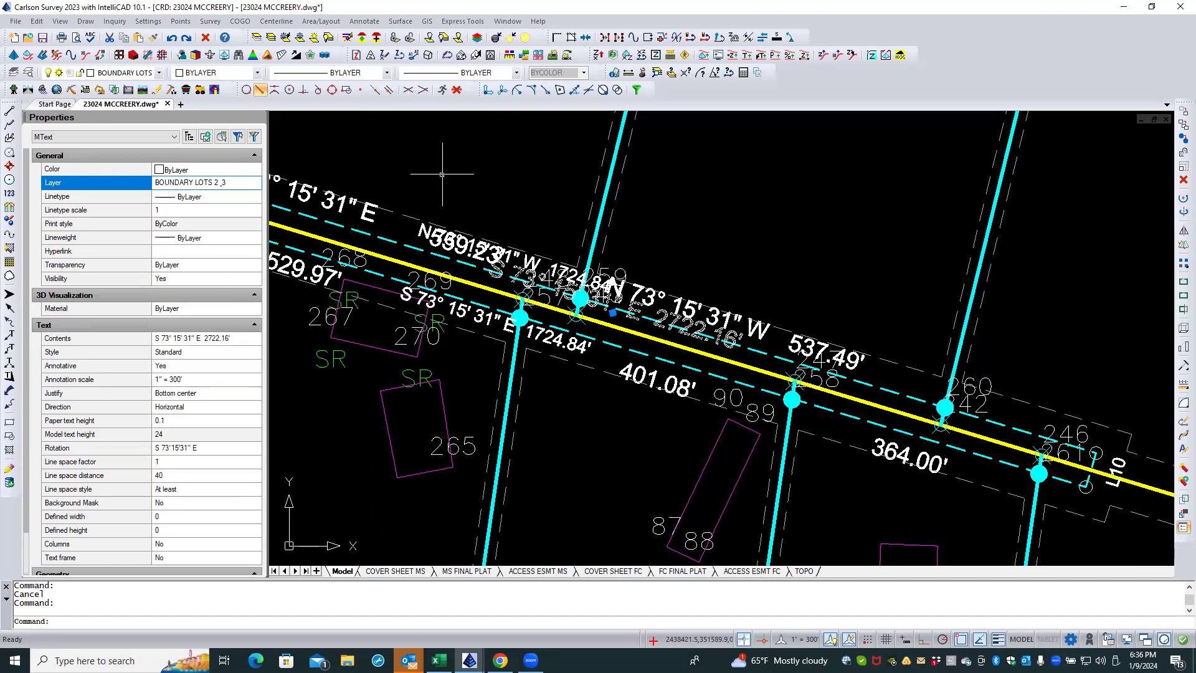
key(Escape)
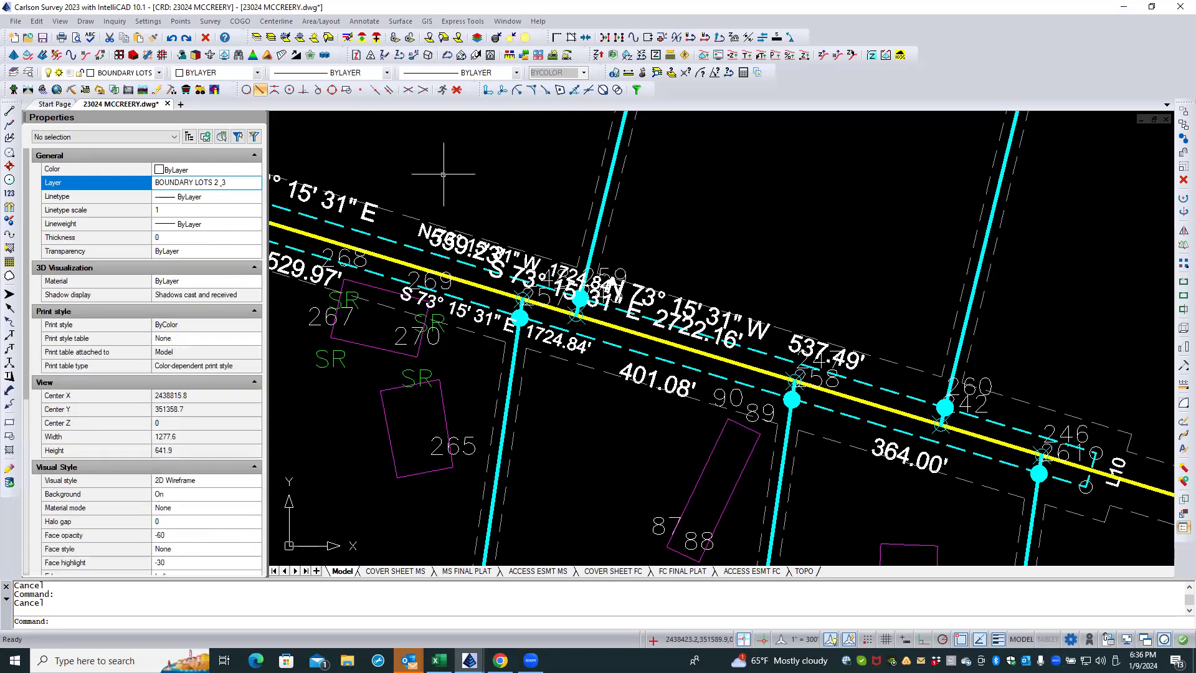
Step: On the ACCESS ESMT MS layout, freeze the BOUNDARY LOTS 2 & 3 layer in the plat viewport by picking the 2722.16' label
click(463, 571)
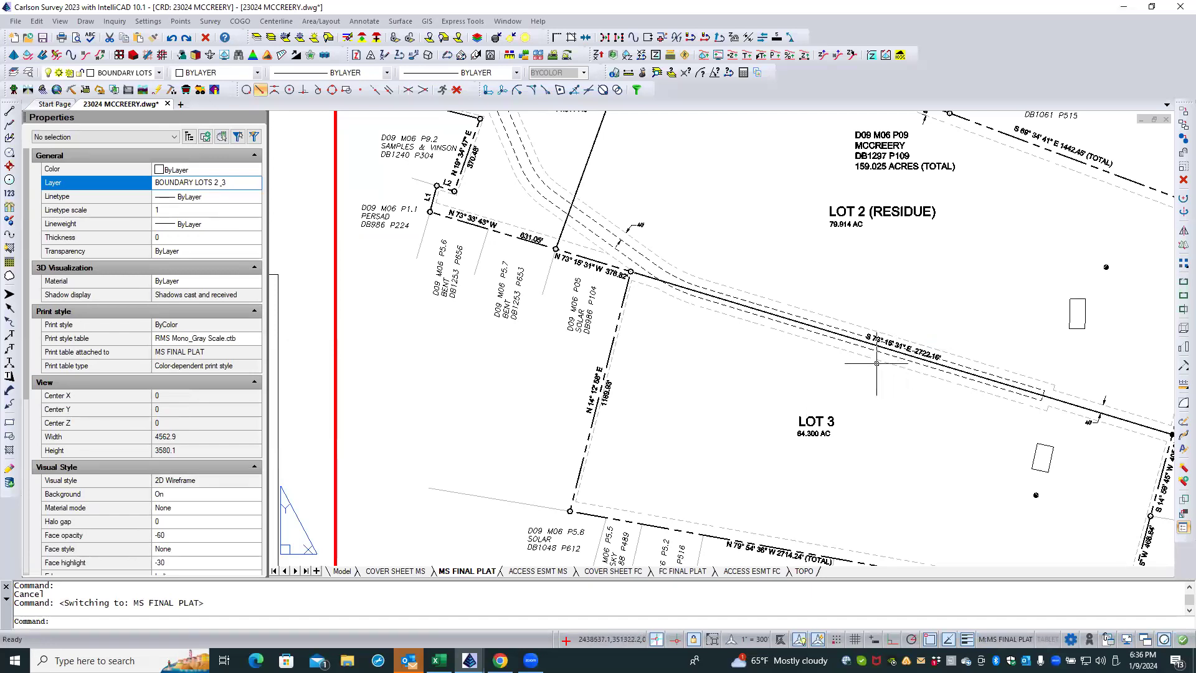
click(542, 571)
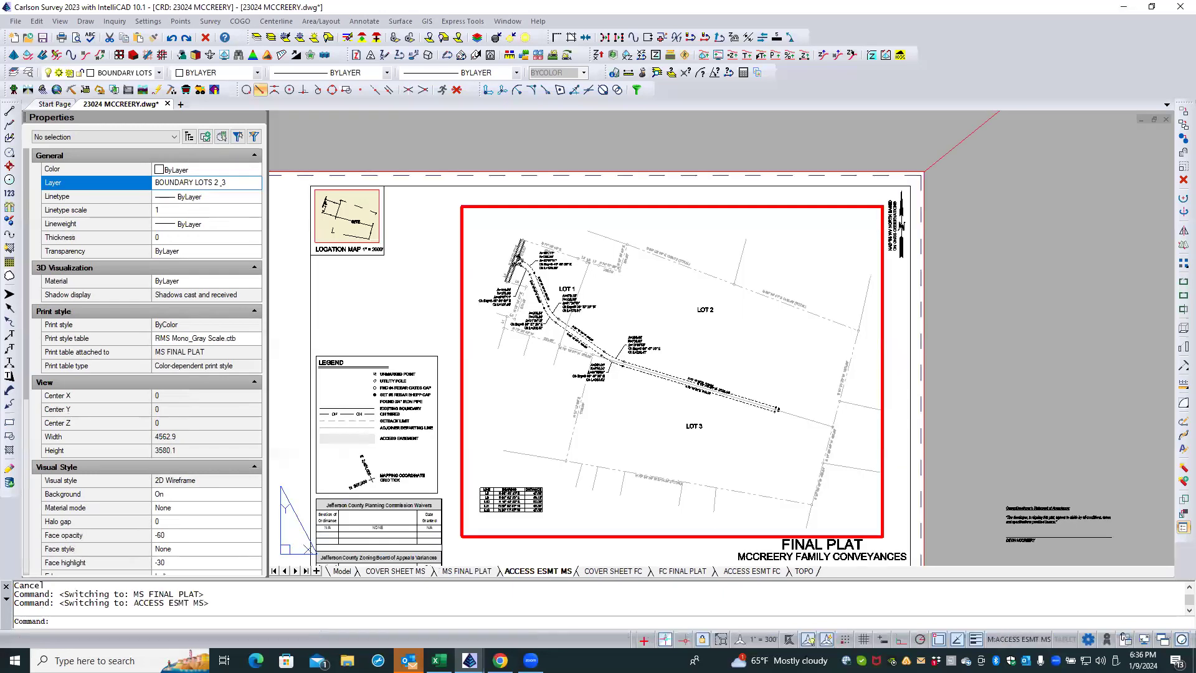
click(679, 403)
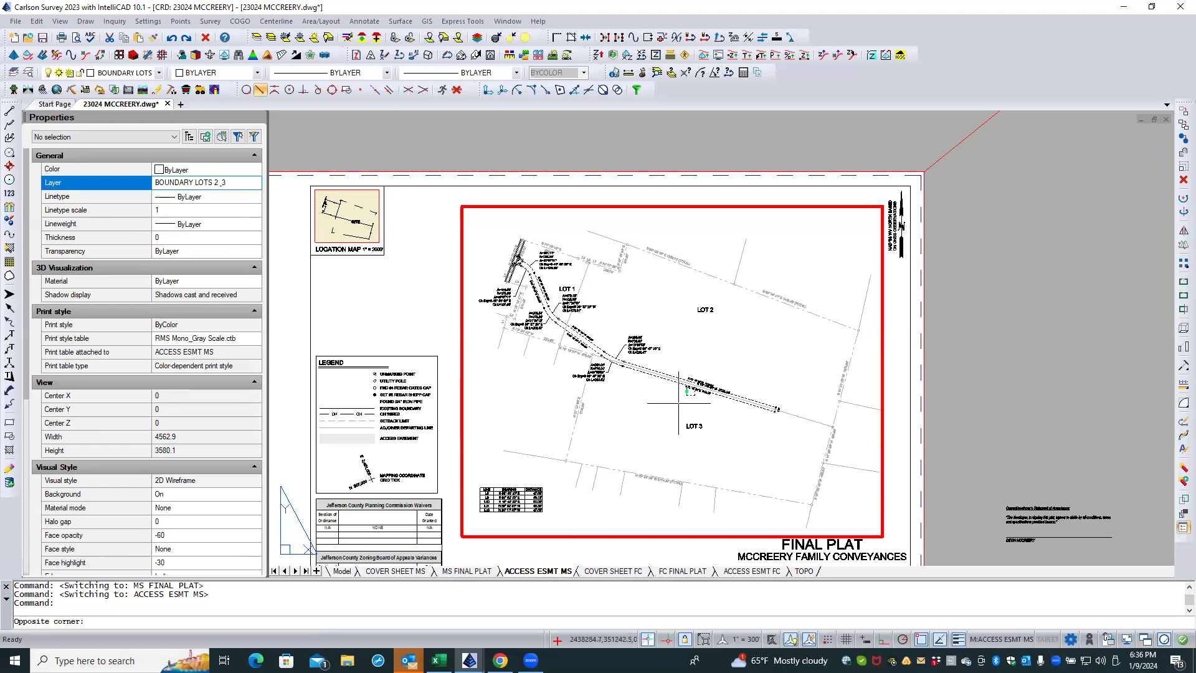
click(679, 403)
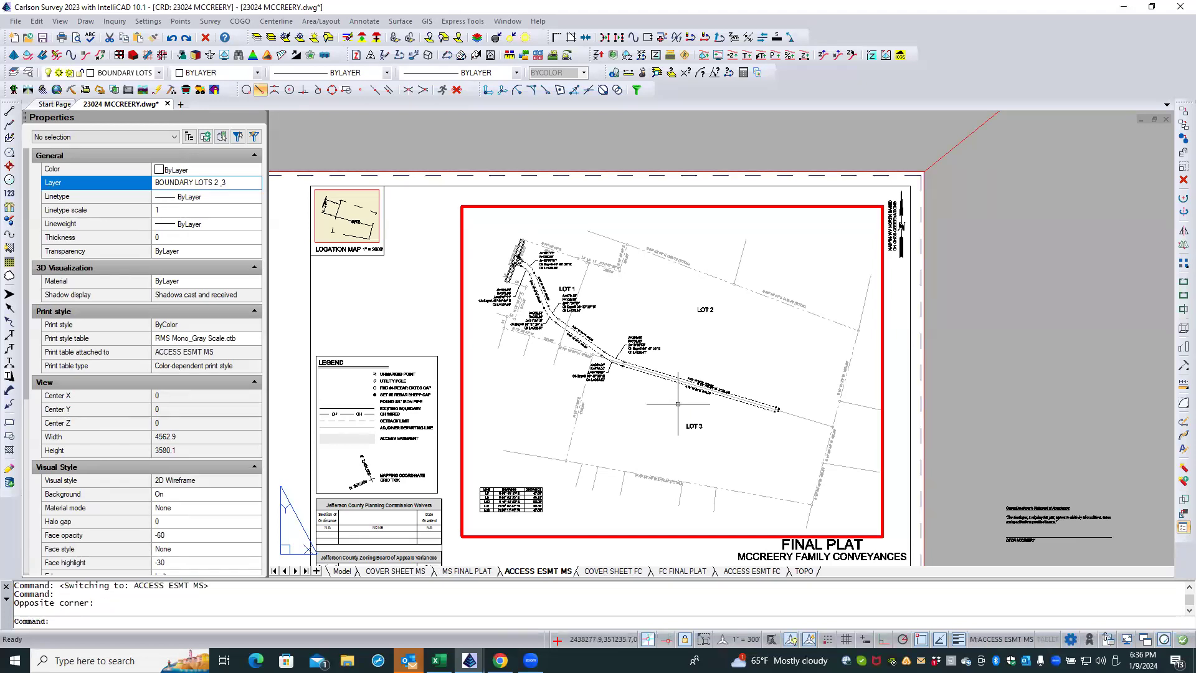
click(285, 38)
scroll(722, 389, up, 8)
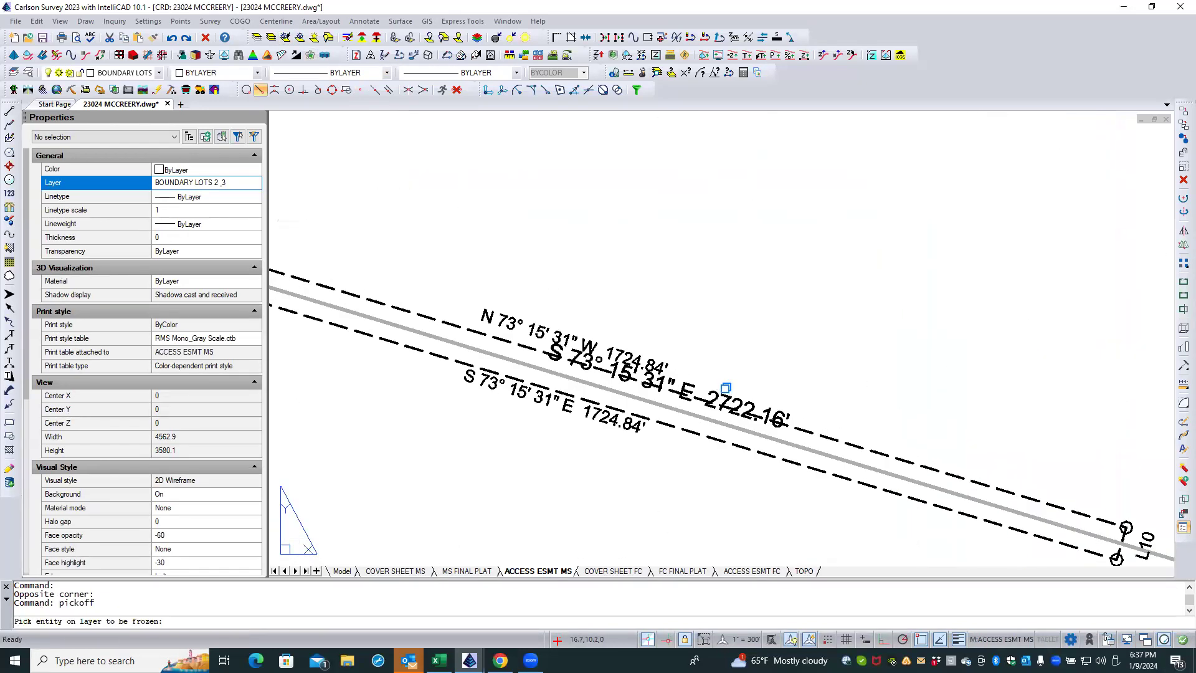
click(715, 395)
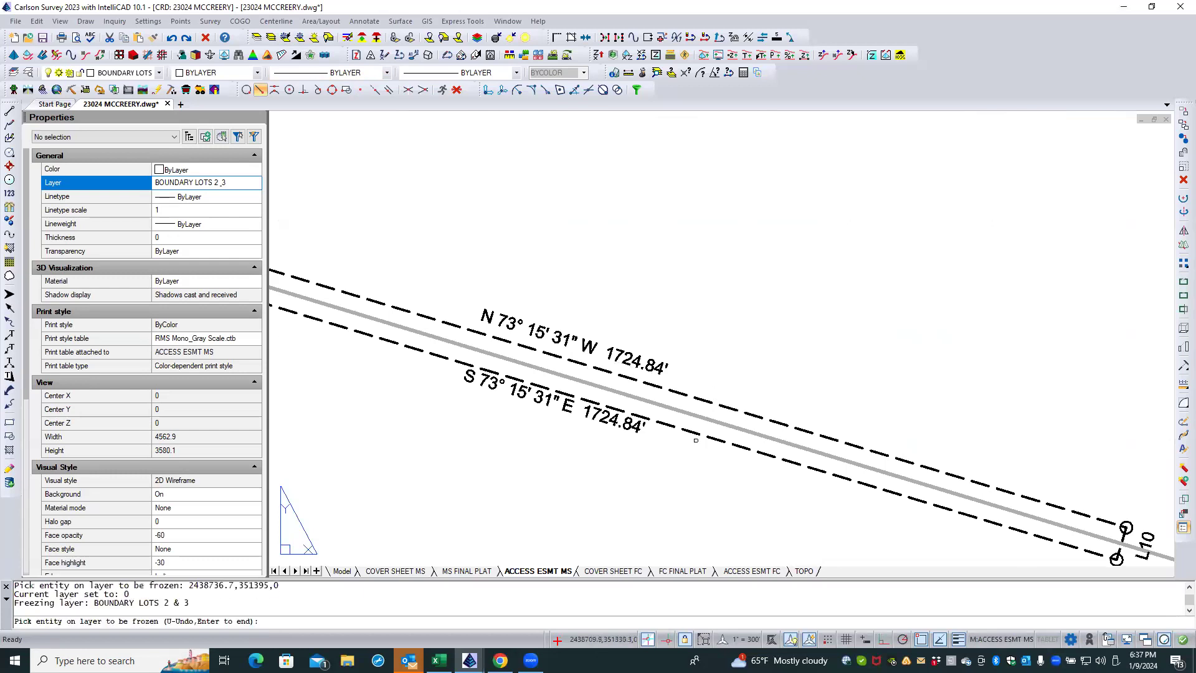
key(Return)
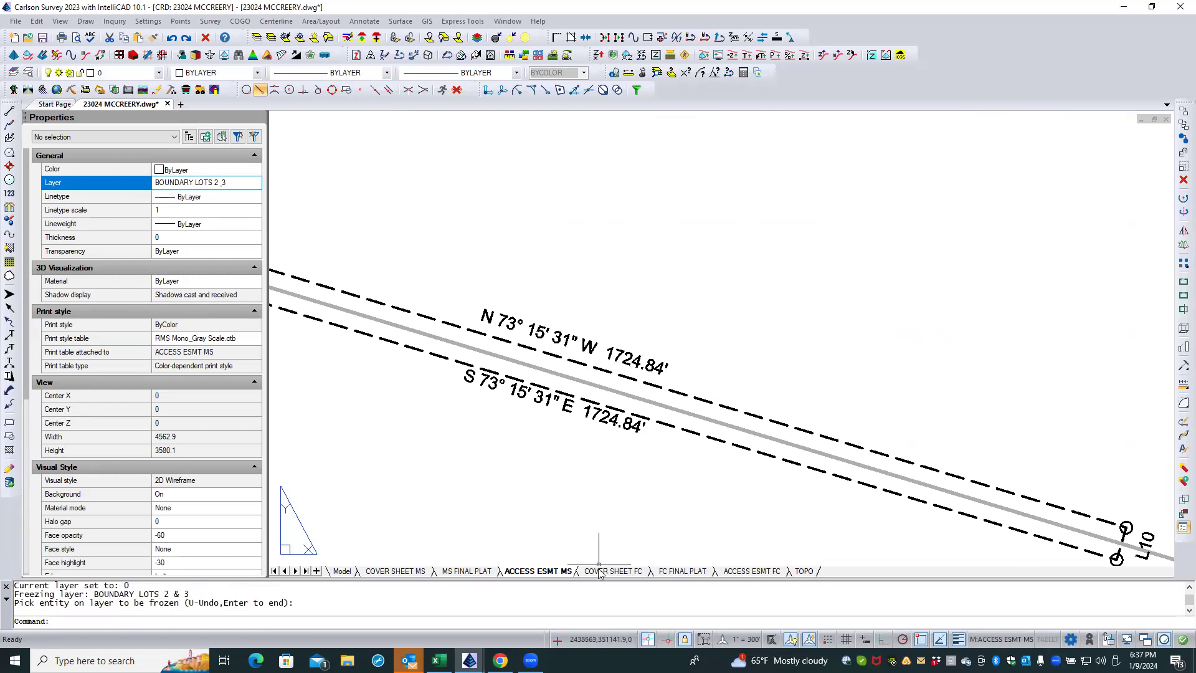
Step: On the FC FINAL PLAT layout, freeze the BOUNDARY LOTS 2 & 3 layer in the viewport by picking the 2722.16' label
click(676, 571)
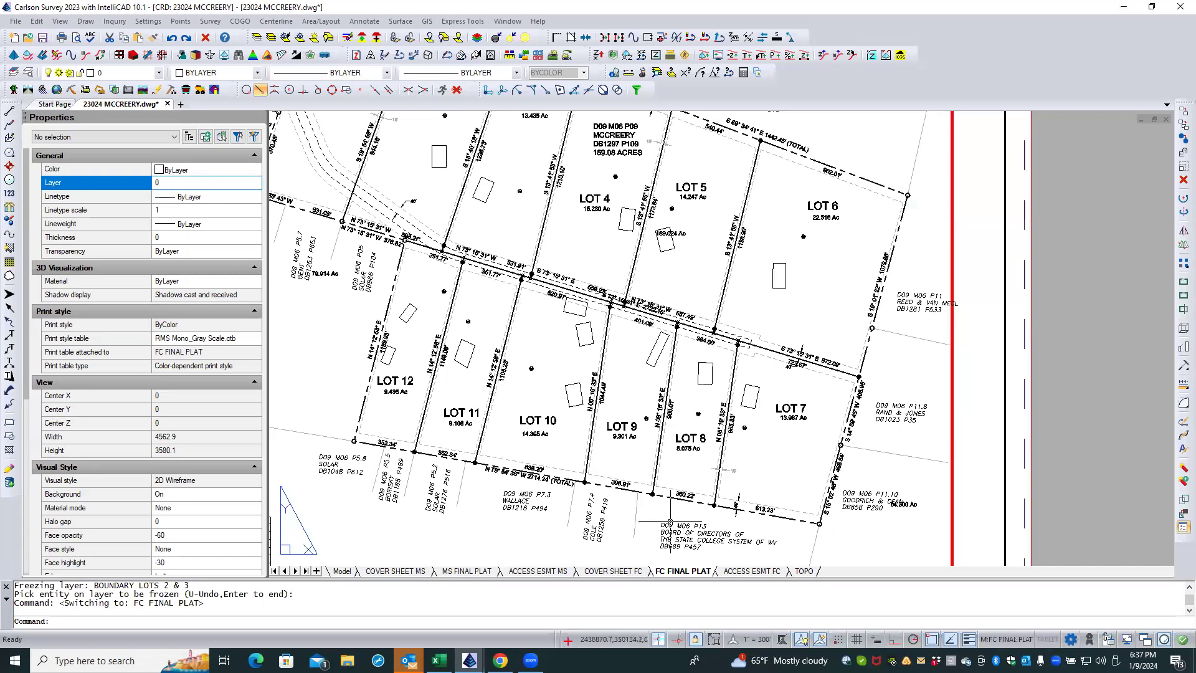
scroll(667, 333, up, 5)
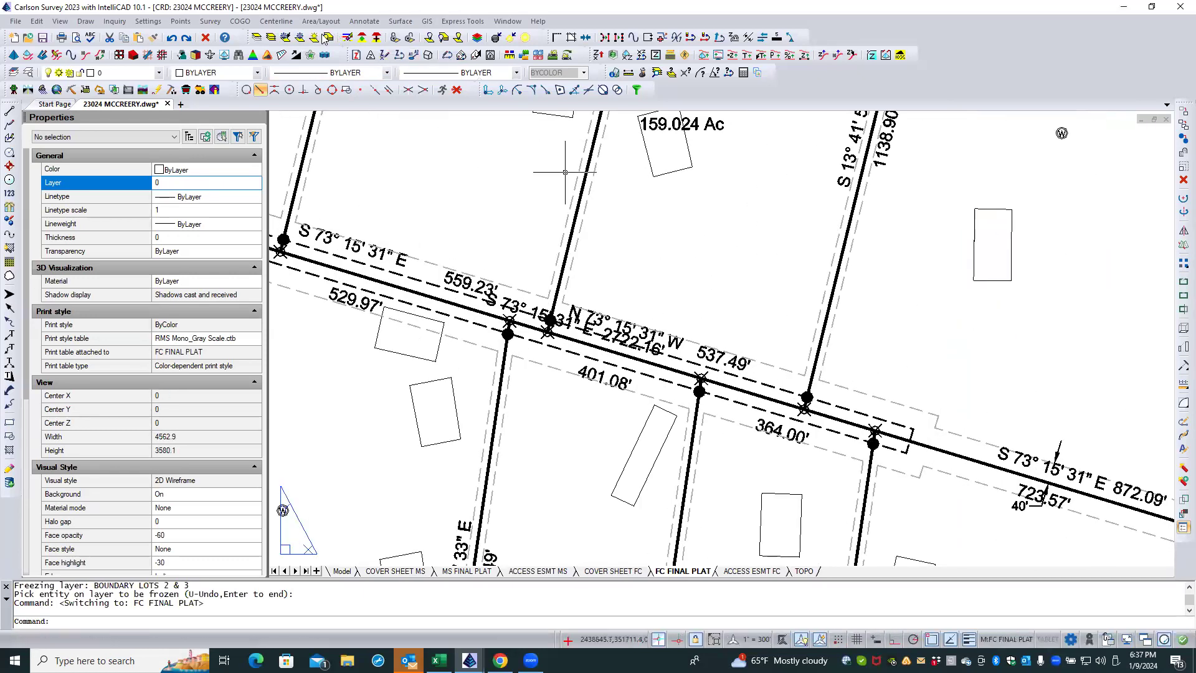
click(285, 37)
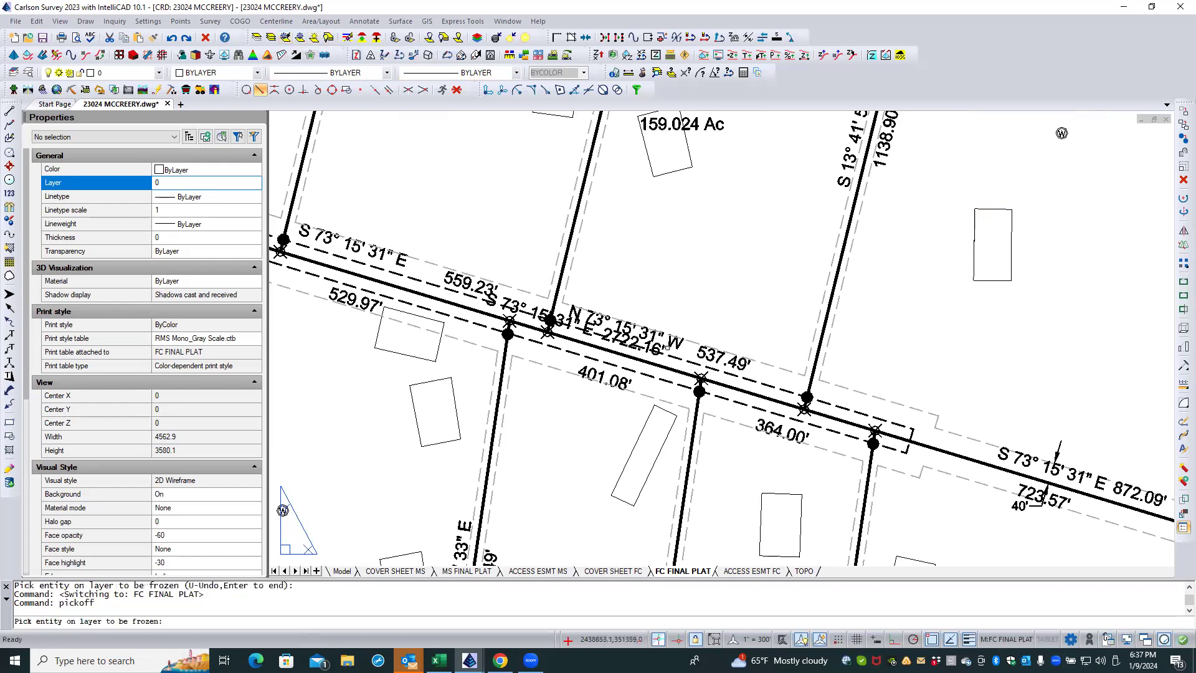
click(658, 347)
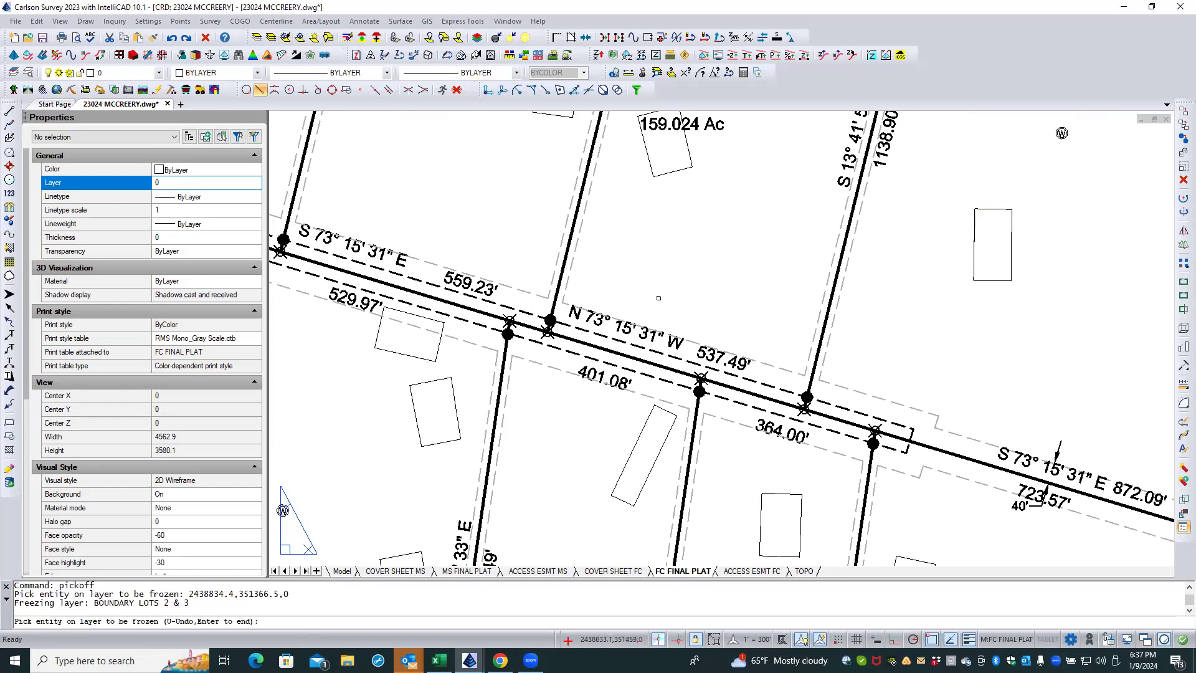
key(Return)
Step: On the ACCESS ESMT FC layout, activate the viewport and freeze the BOUNDARY LOTS 2 & 3 layer by picking the 2722.16' label
click(735, 573)
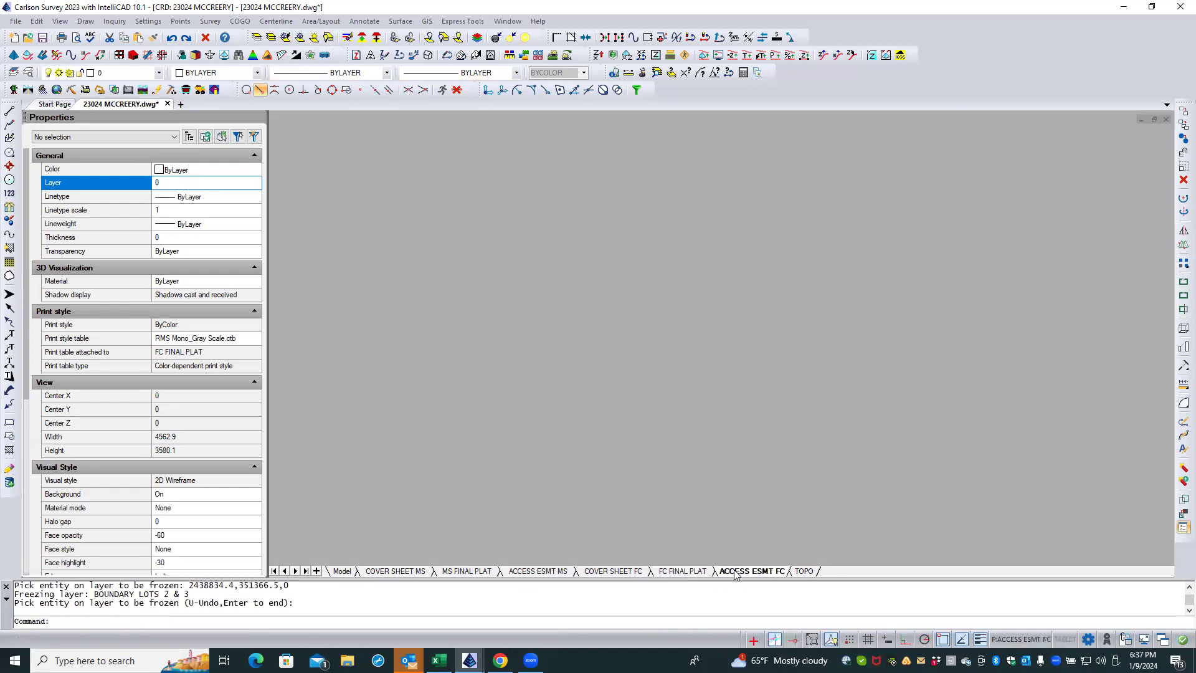
scroll(747, 371, up, 5)
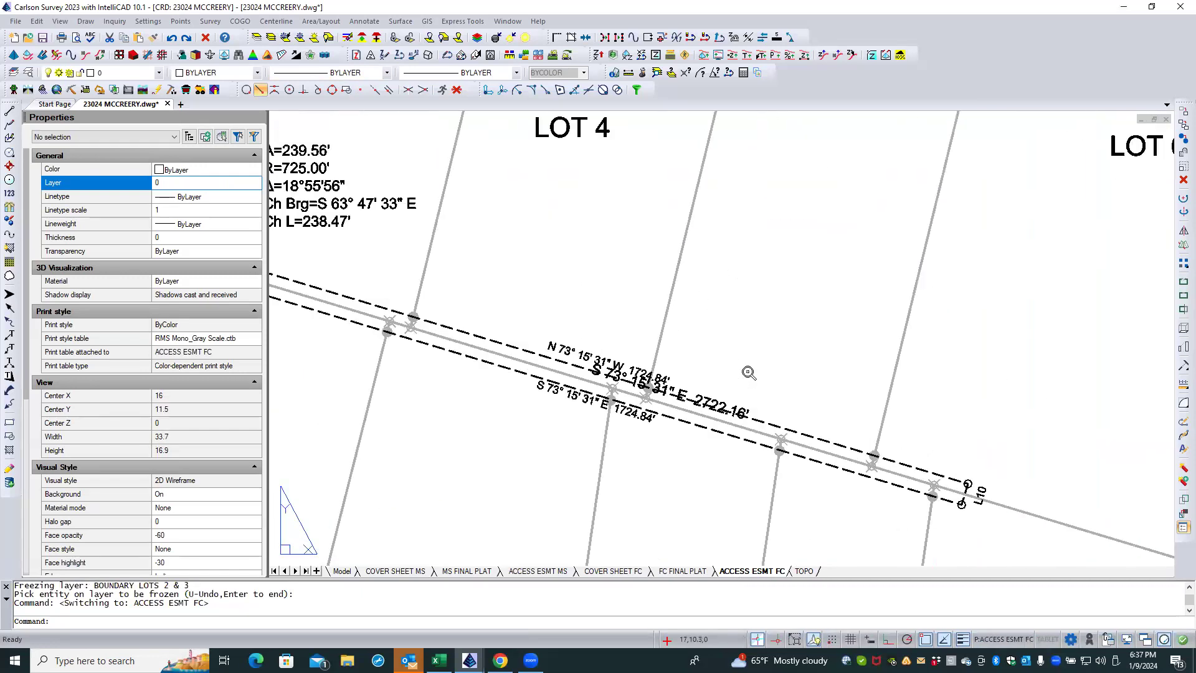
click(285, 39)
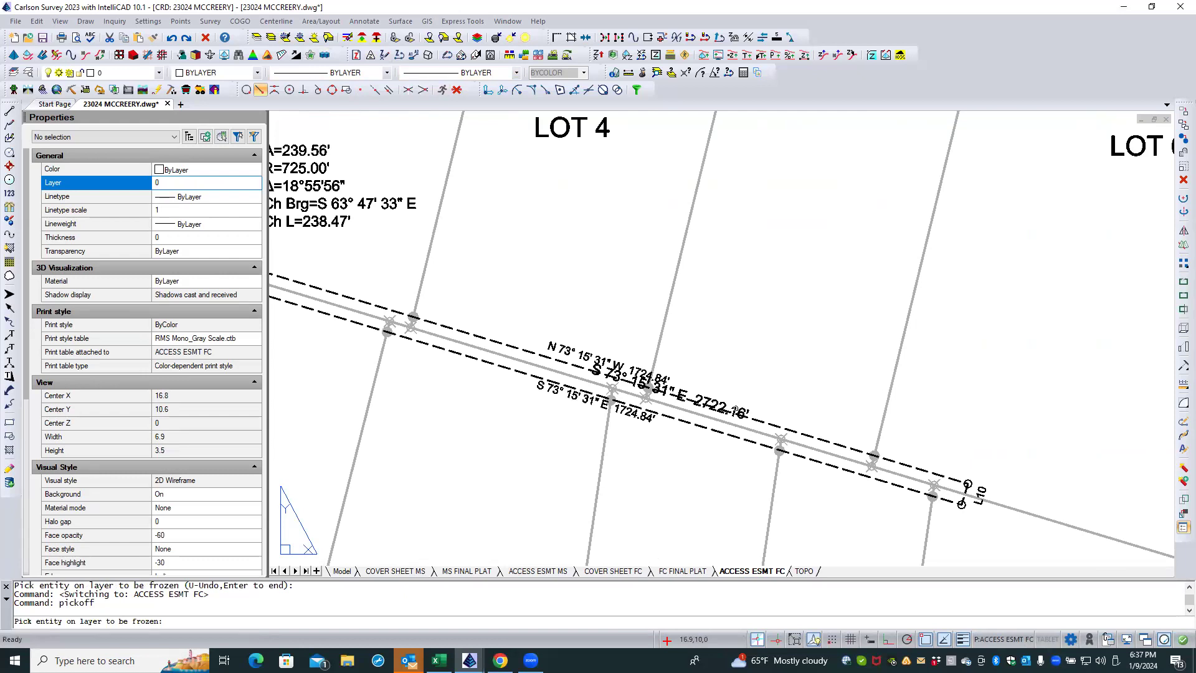
click(735, 412)
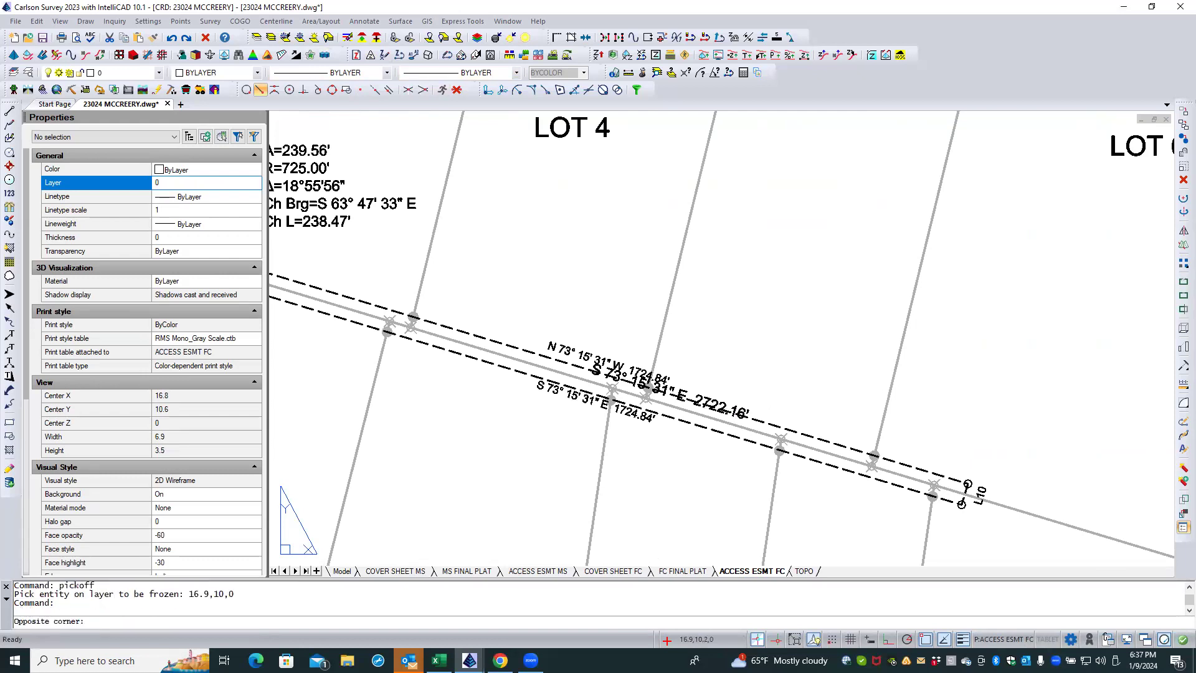
double_click(739, 391)
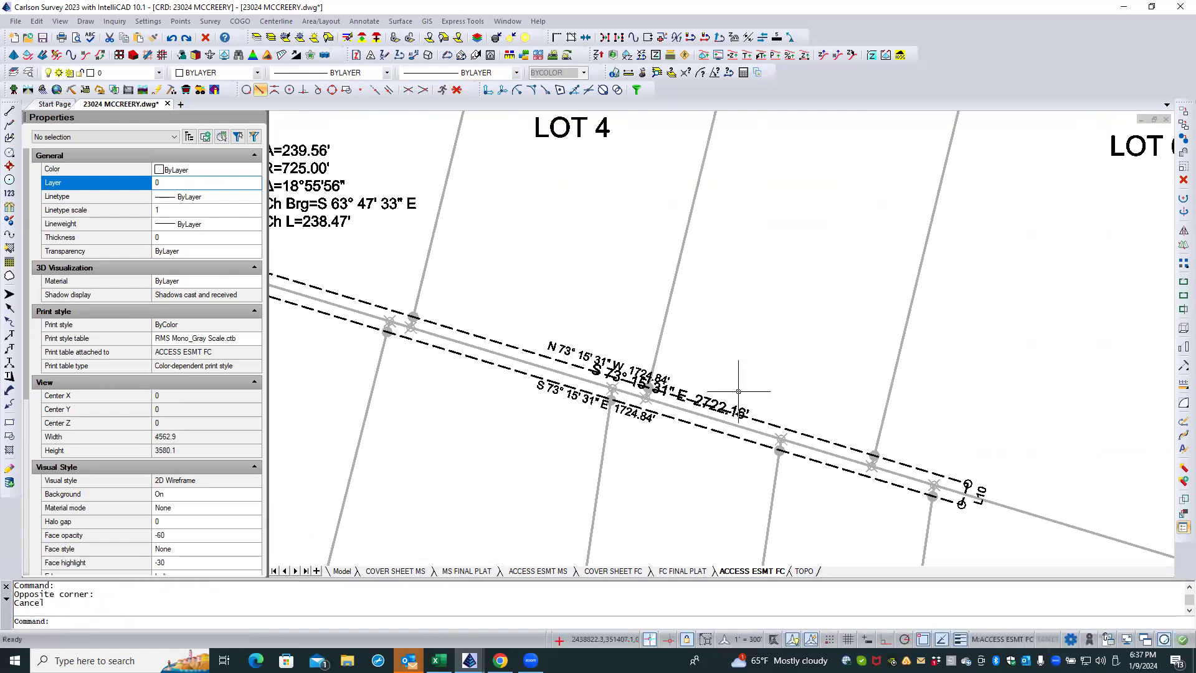
click(286, 38)
click(717, 412)
key(Return)
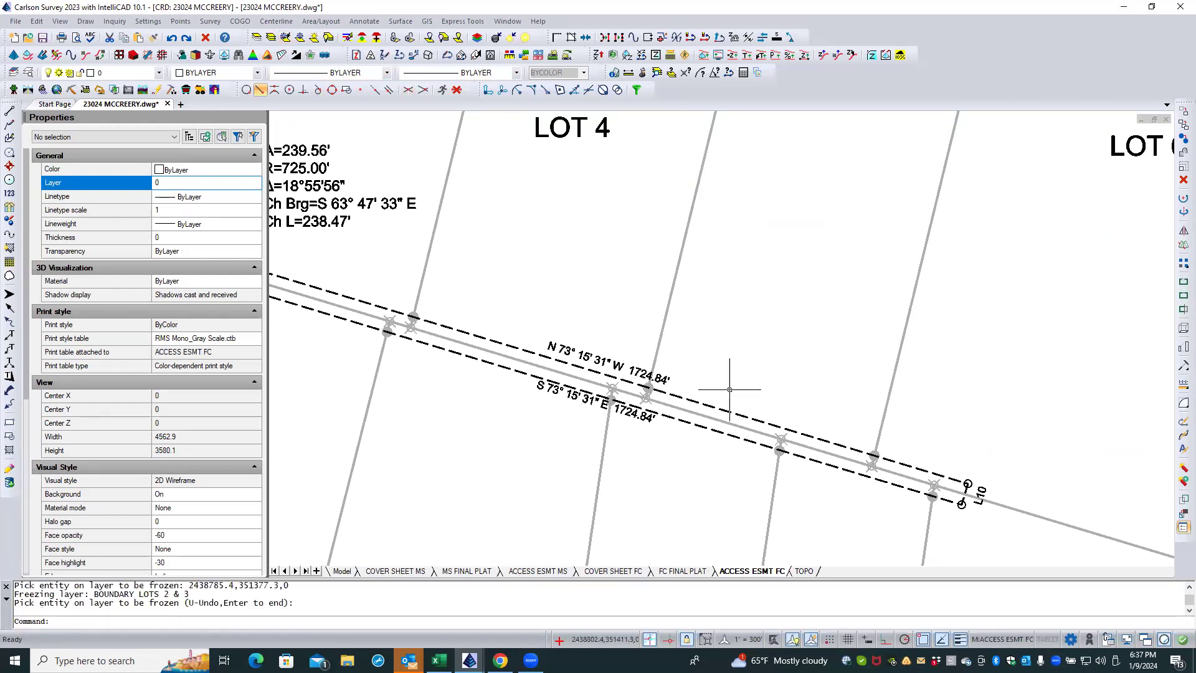
scroll(760, 300, down, 3)
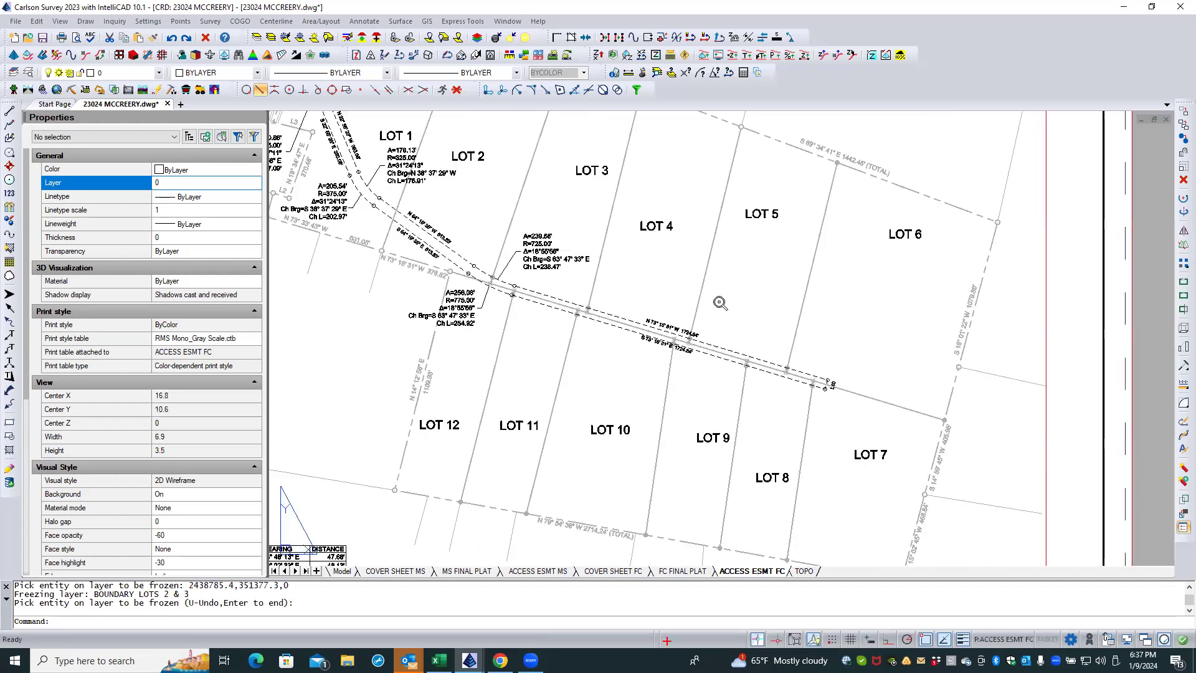
Step: On the FC FINAL PLAT layout, set the color of the 15' setback dimension between Lots 7 and 8, and all similar dimensions, to White
click(688, 572)
scroll(687, 250, down, 5)
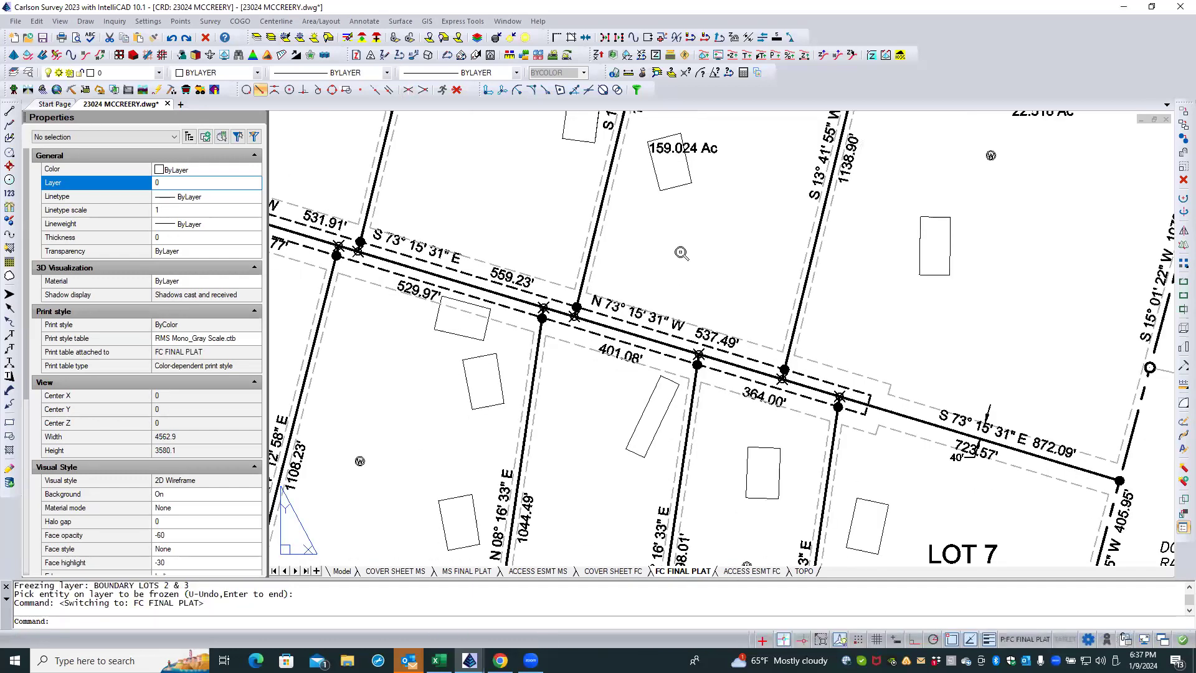
scroll(745, 436, up, 5)
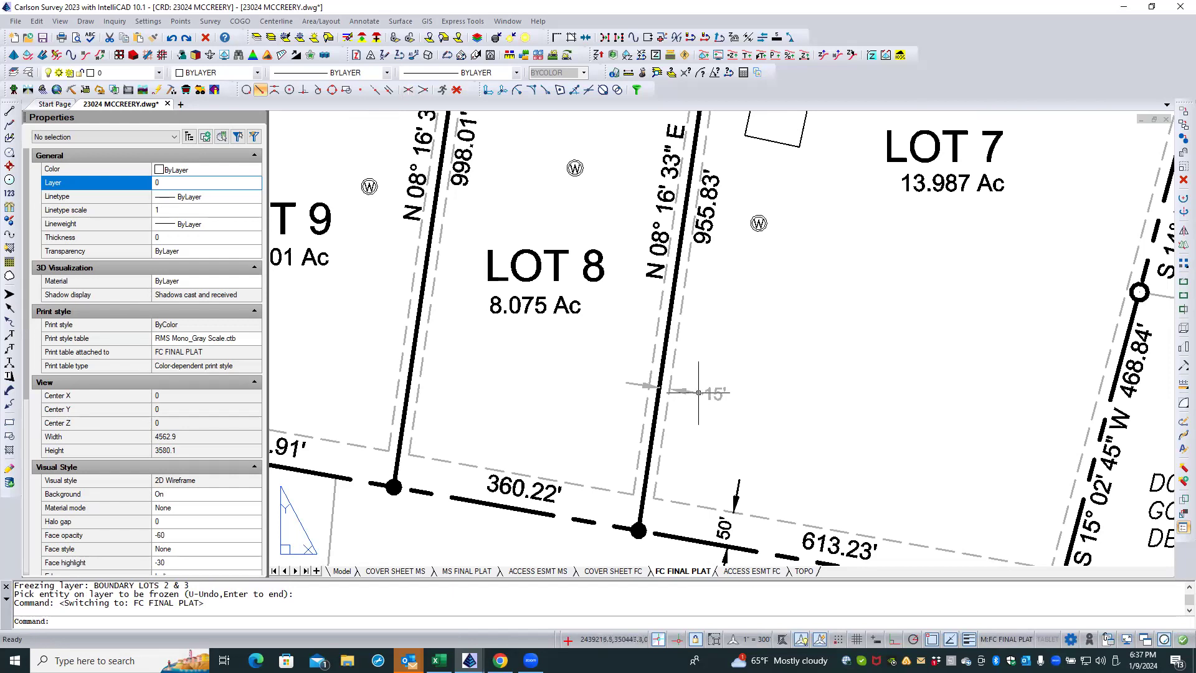
click(696, 382)
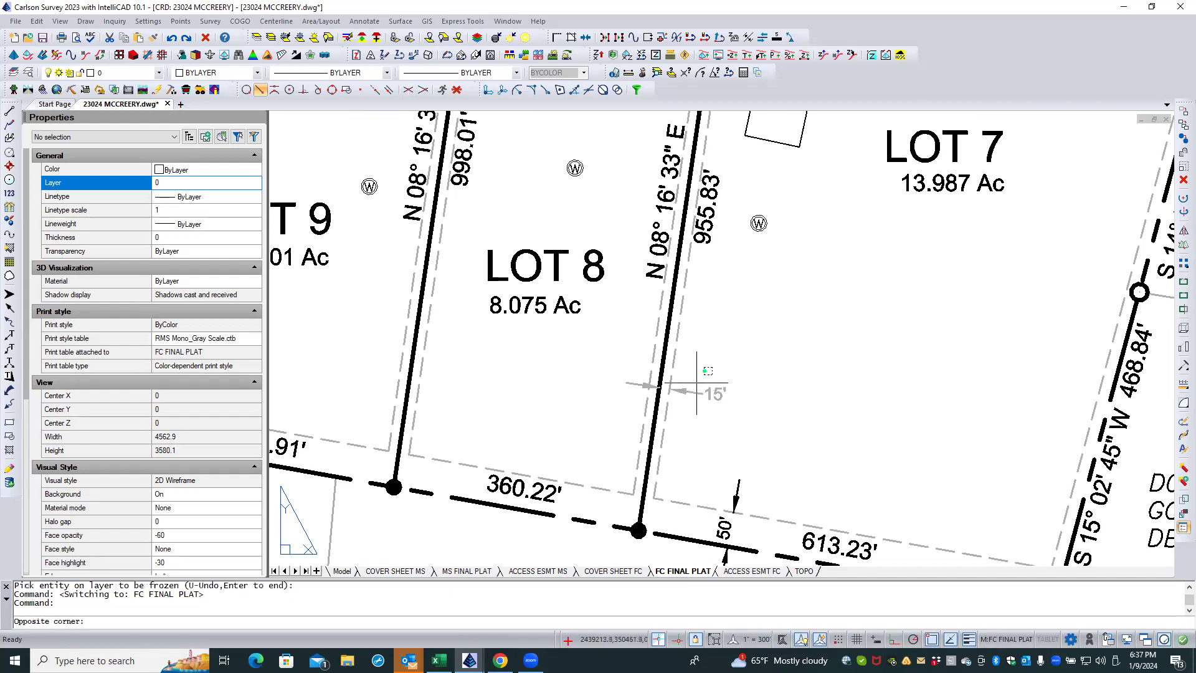
click(696, 389)
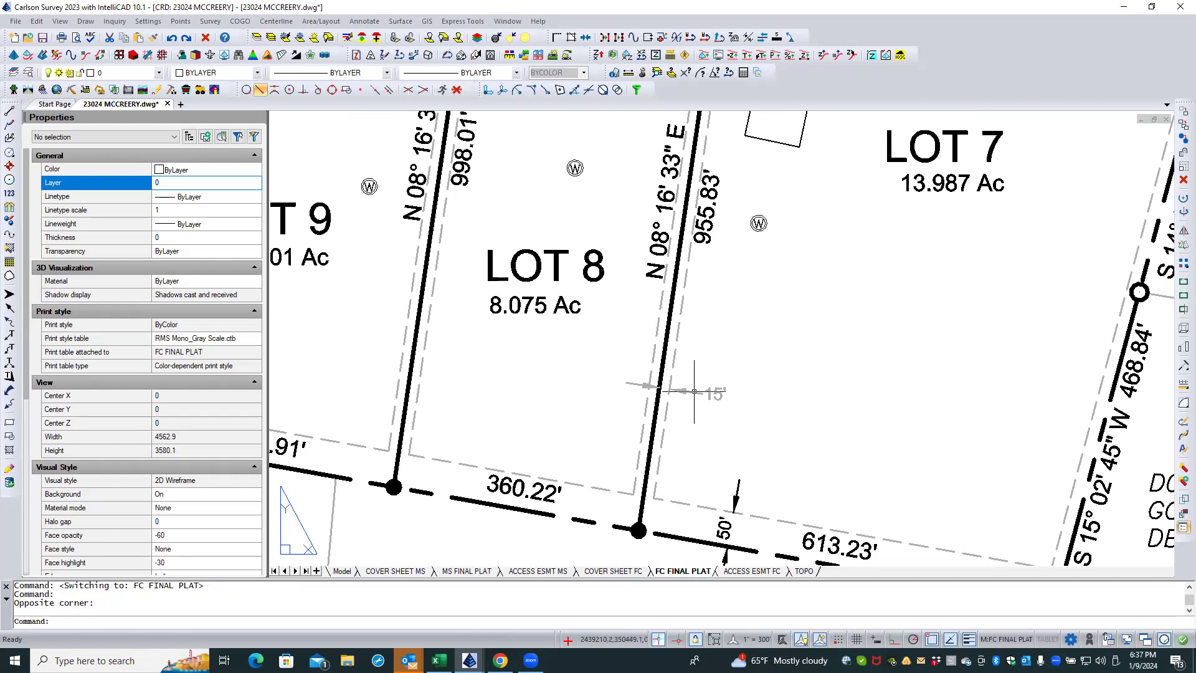
click(693, 391)
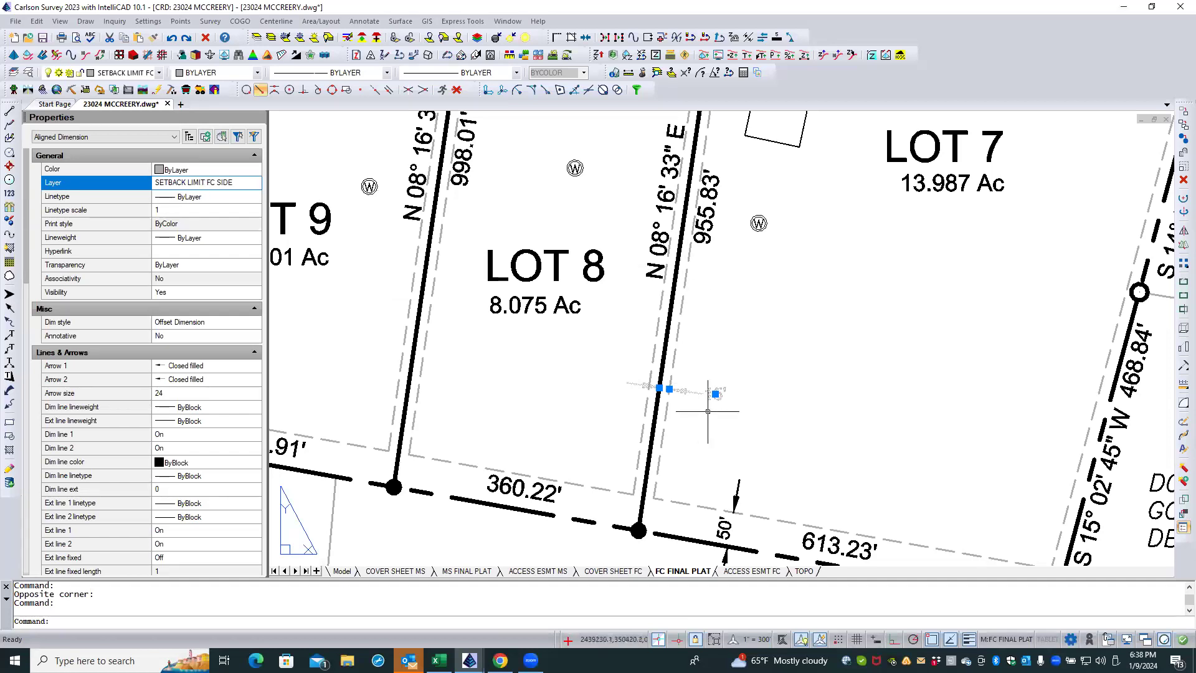
right_click(713, 429)
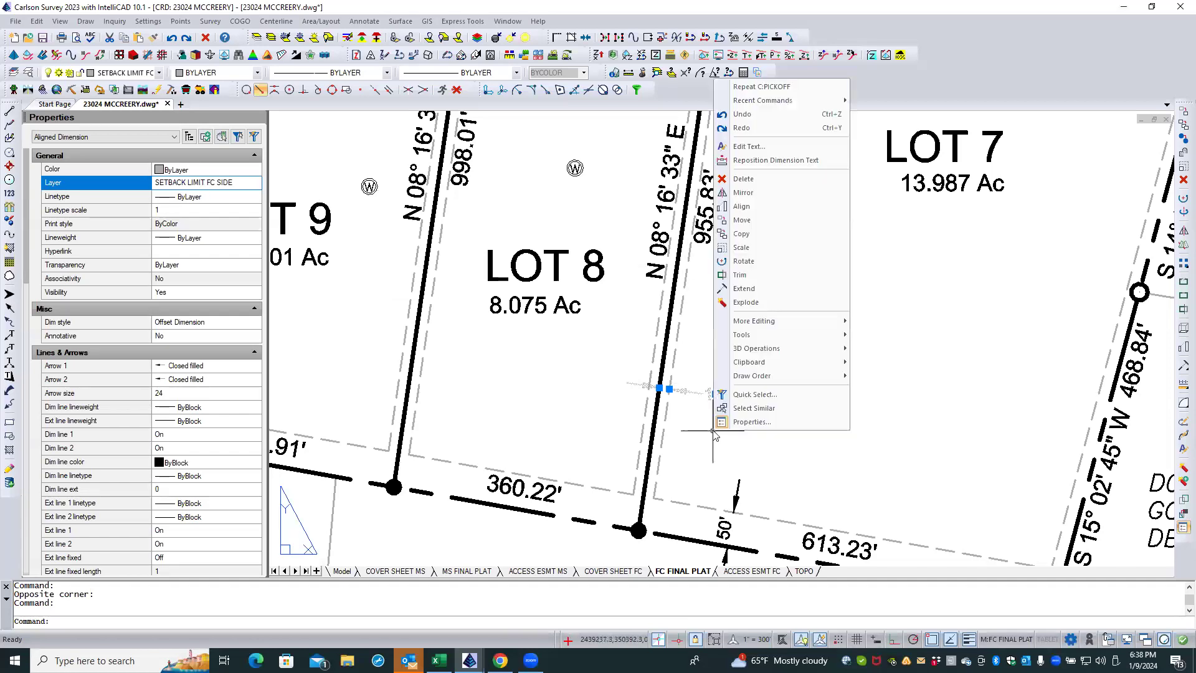
click(774, 409)
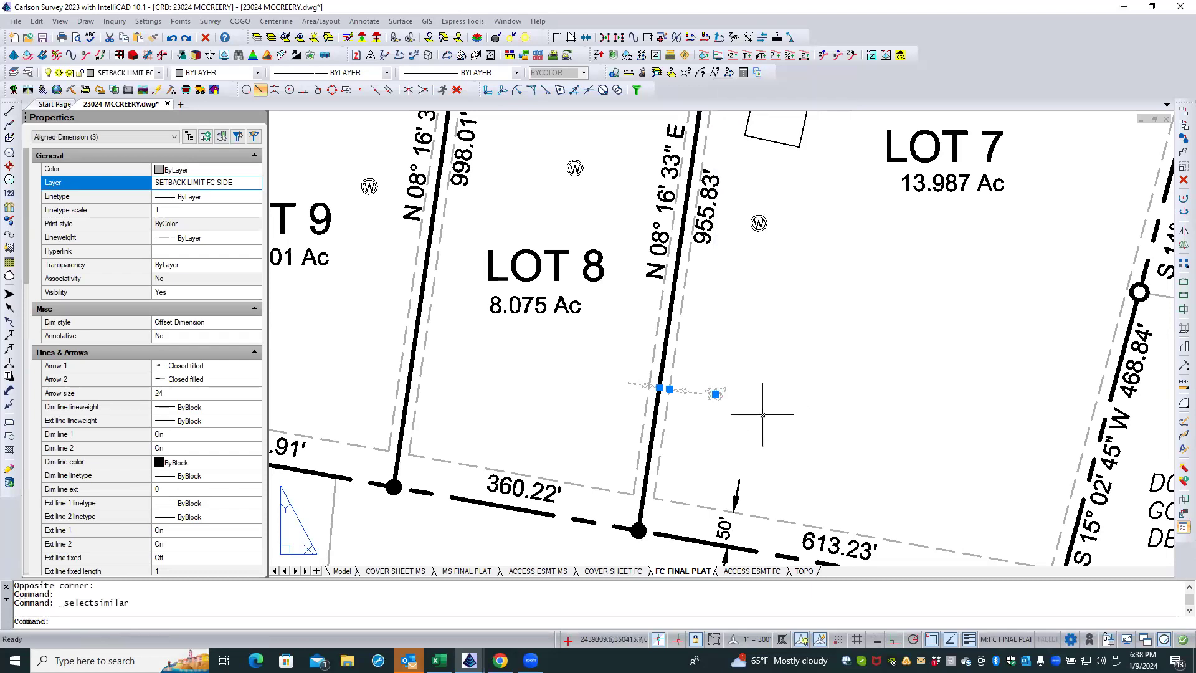
scroll(678, 442, down, 6)
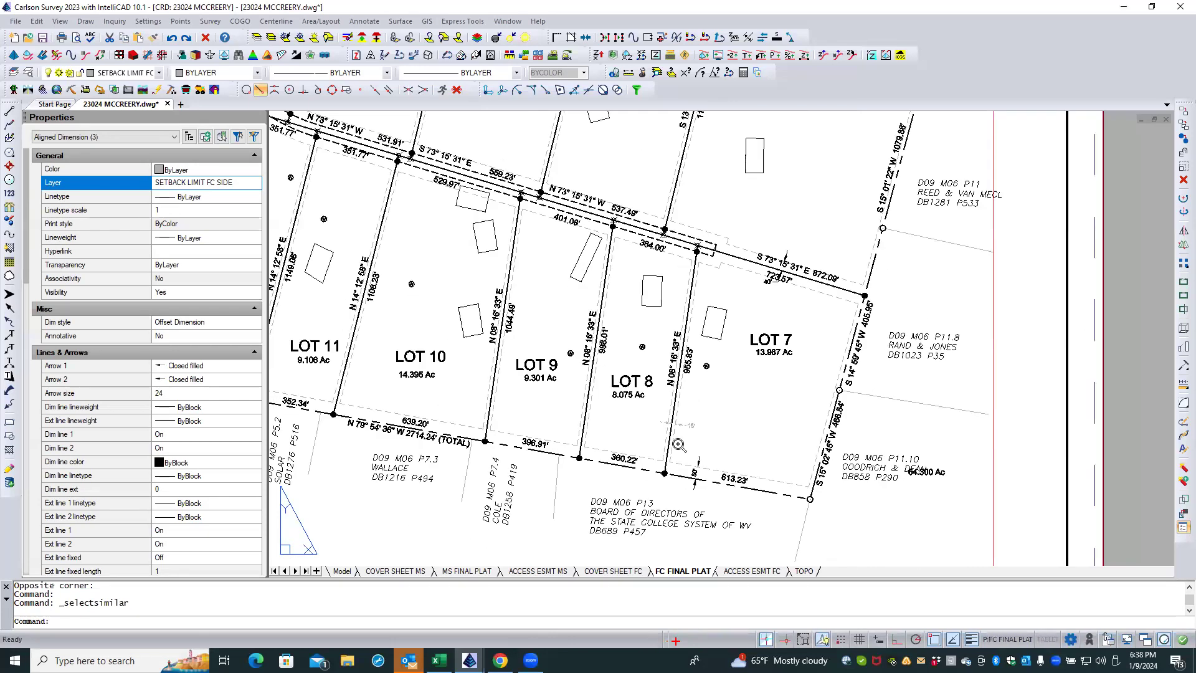
scroll(731, 423, down, 4)
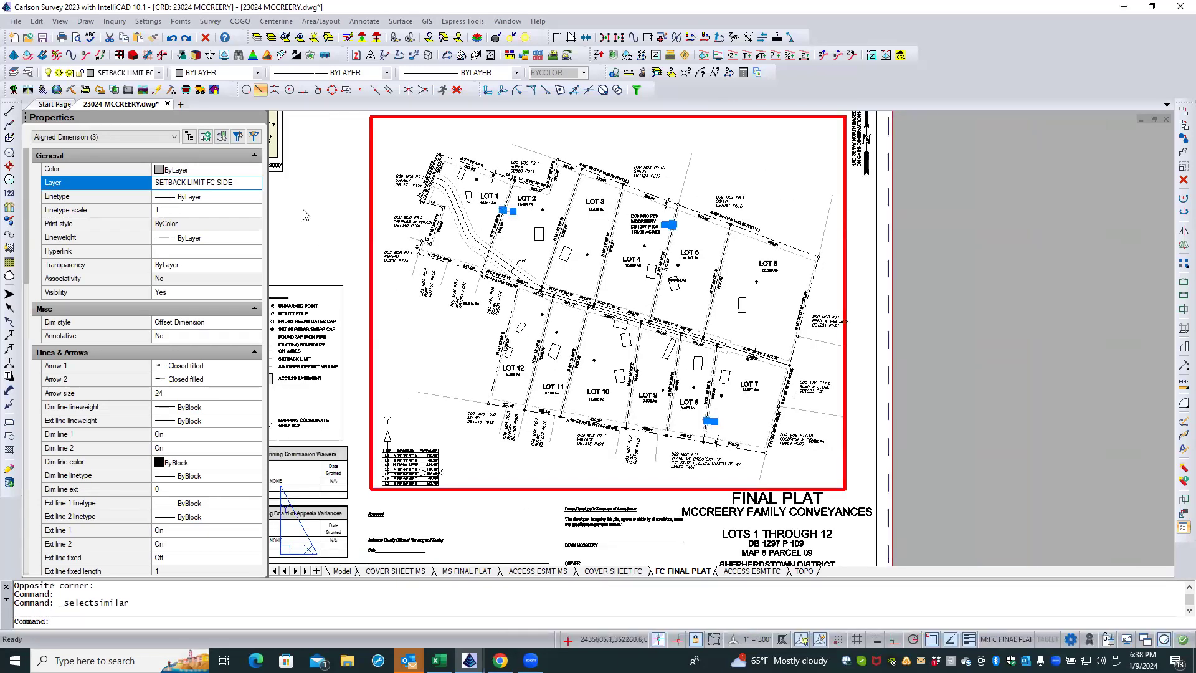
click(233, 171)
click(254, 170)
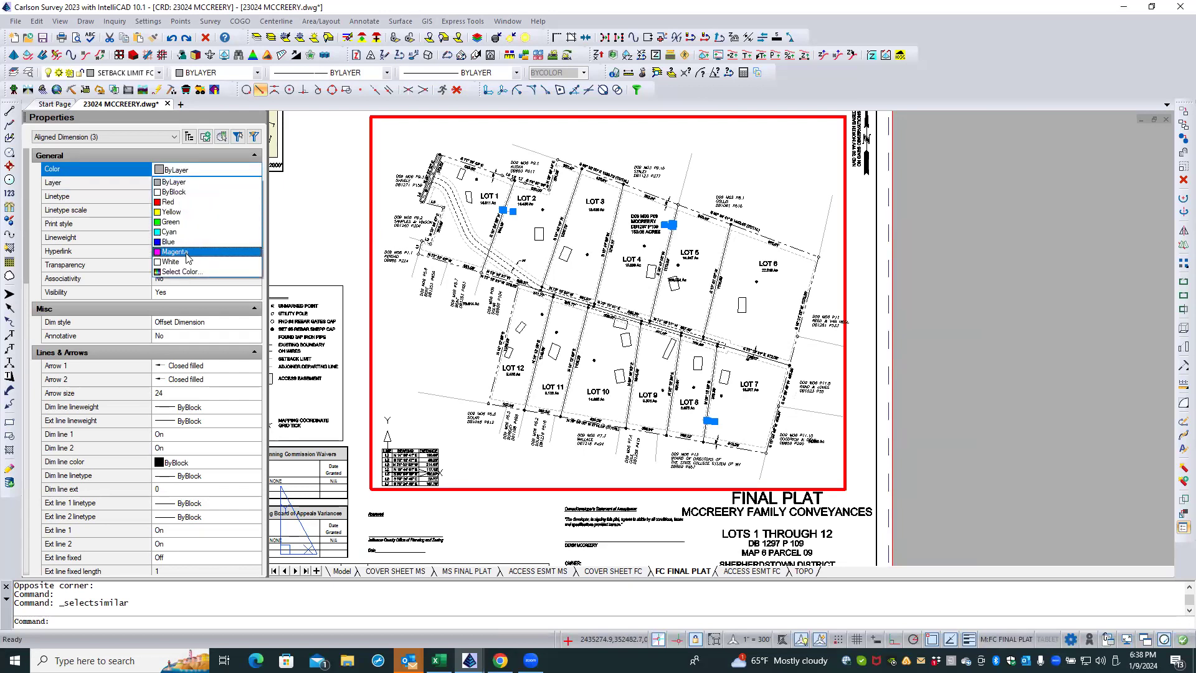
click(320, 292)
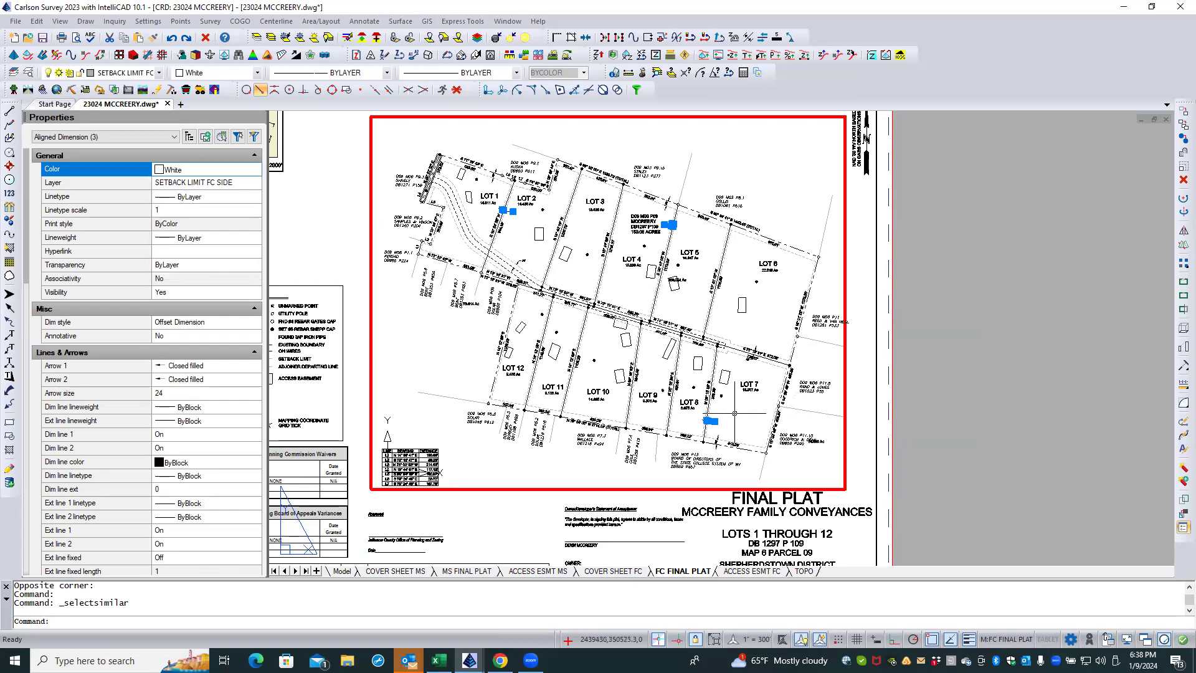
key(Escape)
key(Escape)
scroll(731, 413, up, 5)
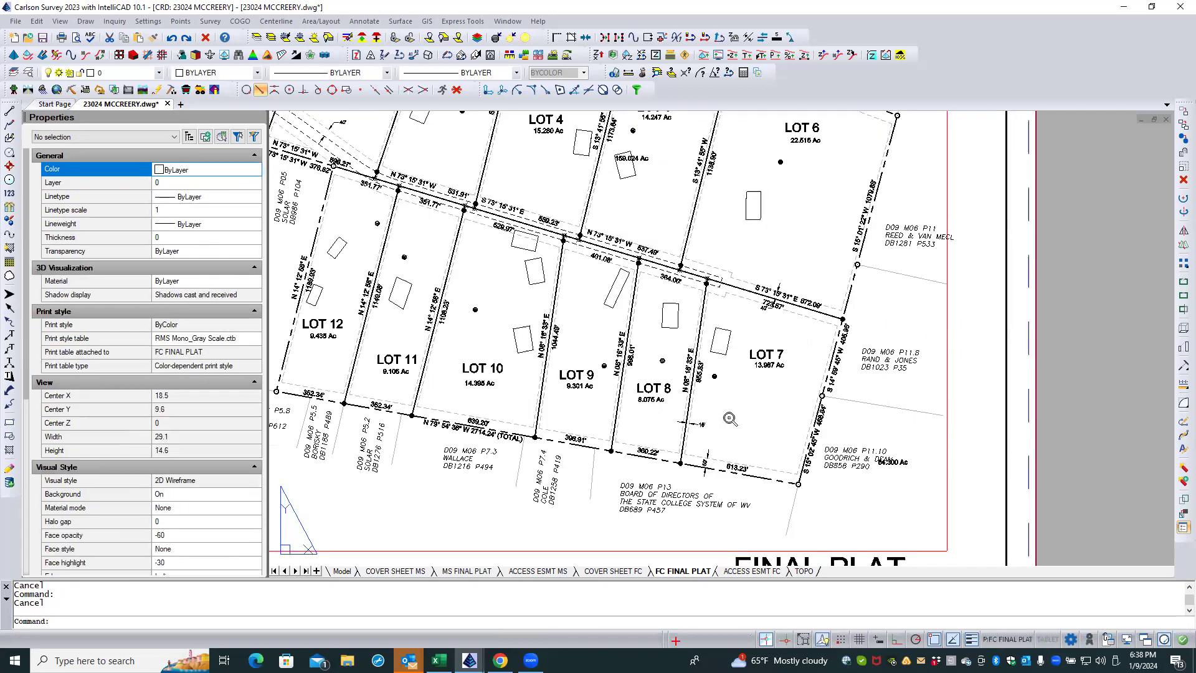
scroll(725, 422, down, 2)
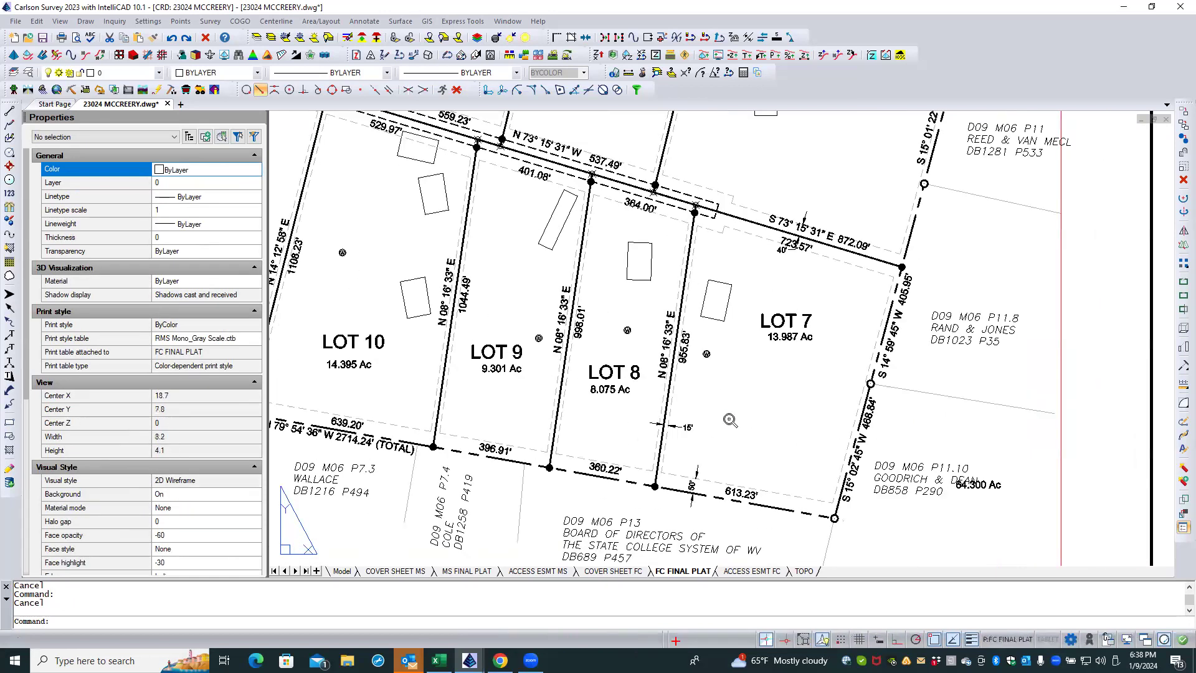
scroll(785, 283, up, 4)
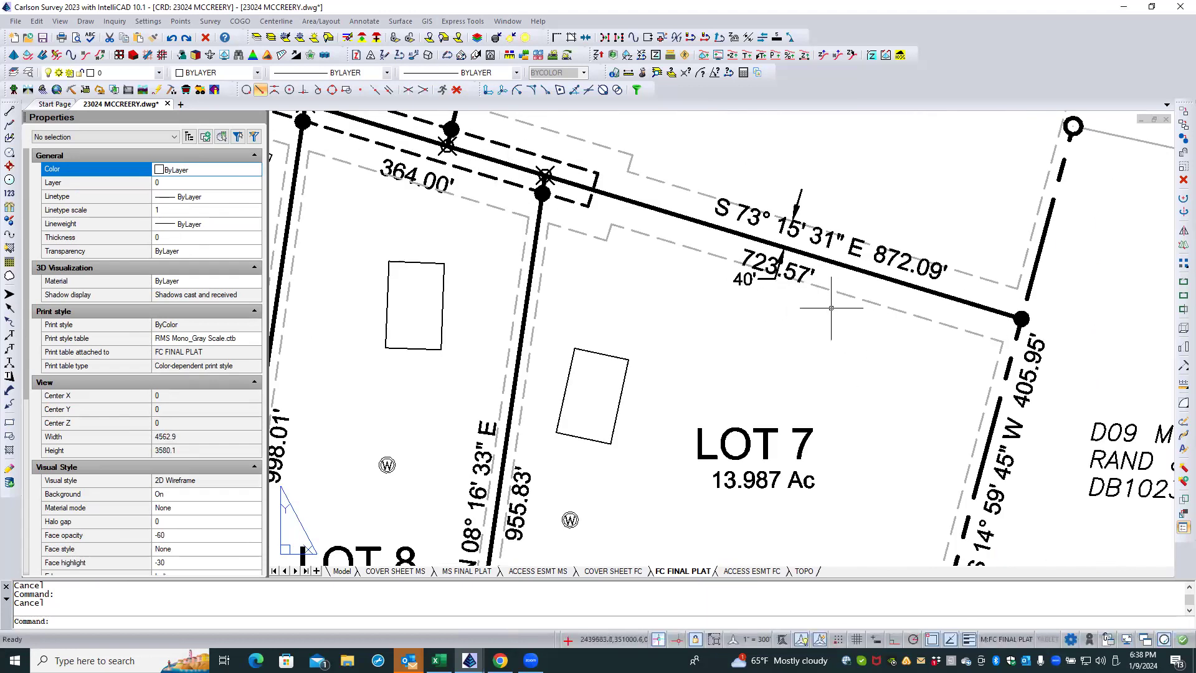
click(751, 281)
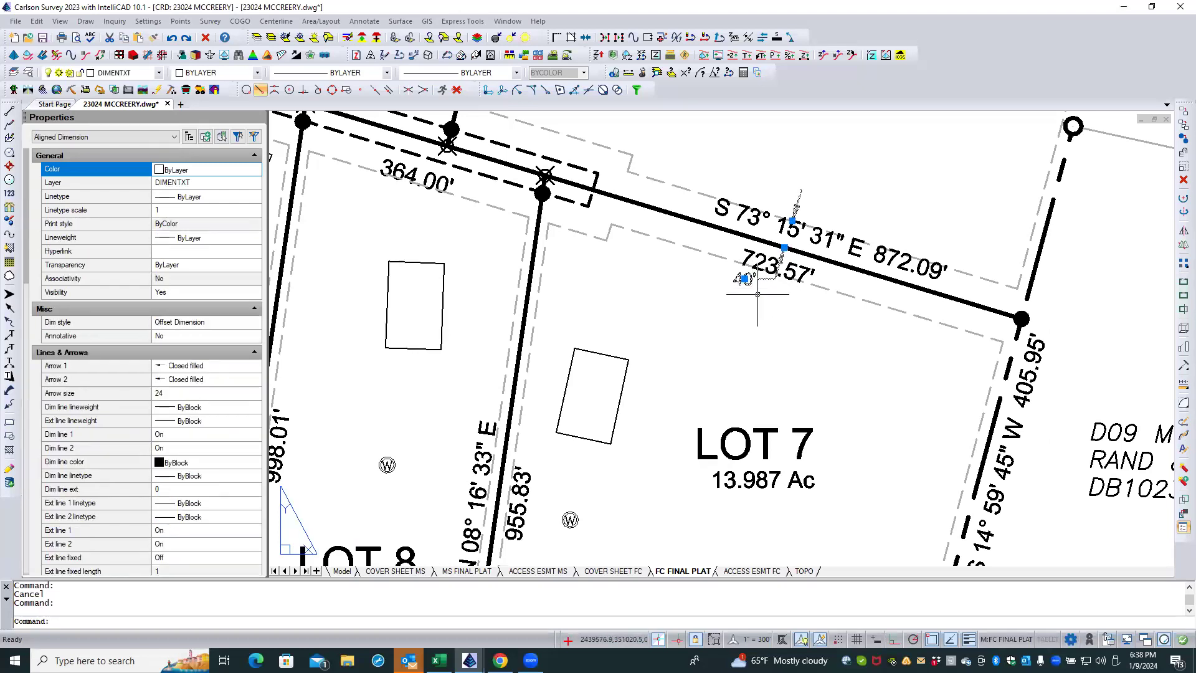
click(784, 248)
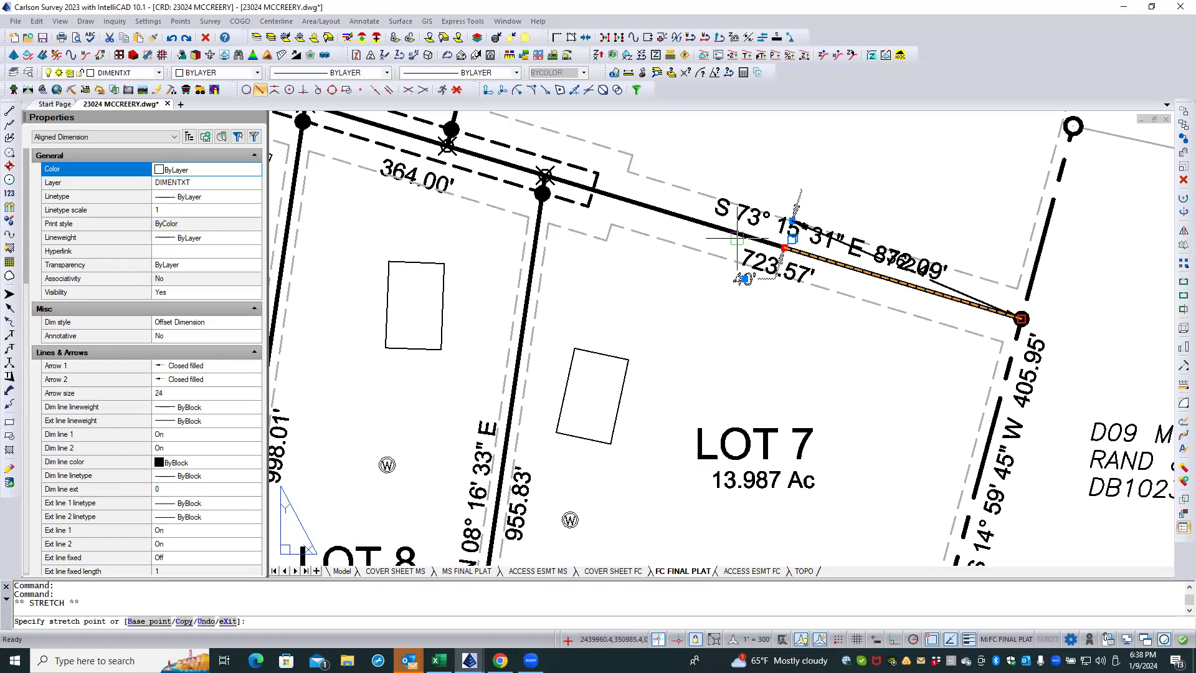
shift+right_click(715, 269)
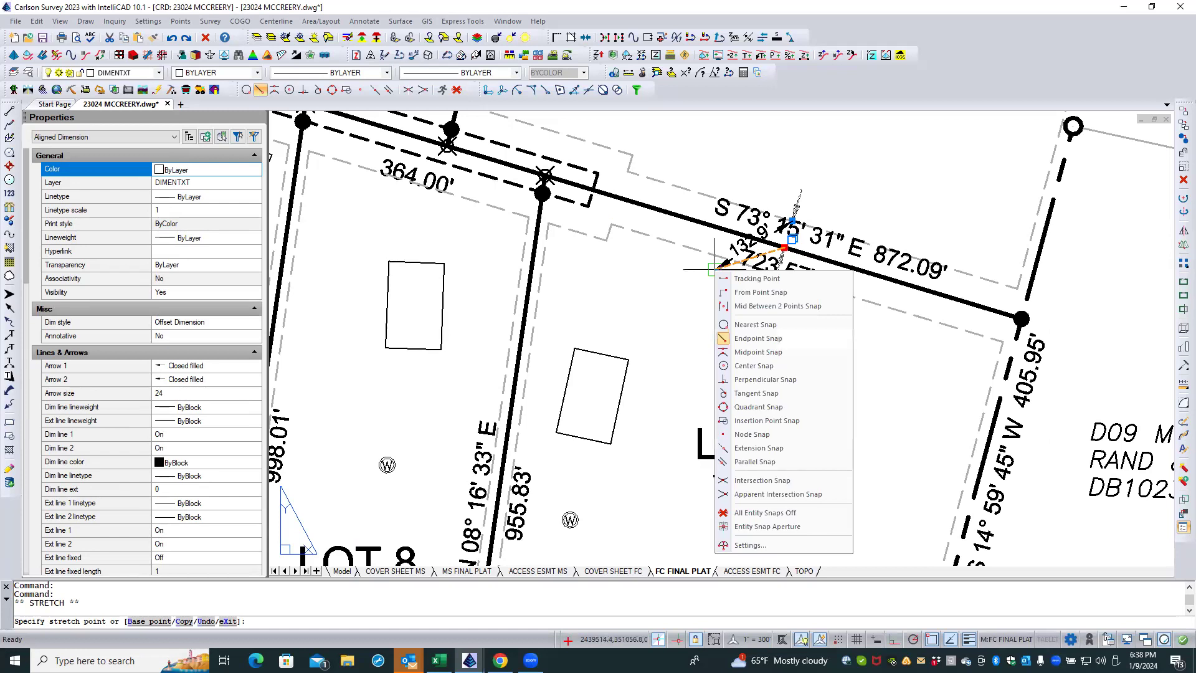
click(771, 513)
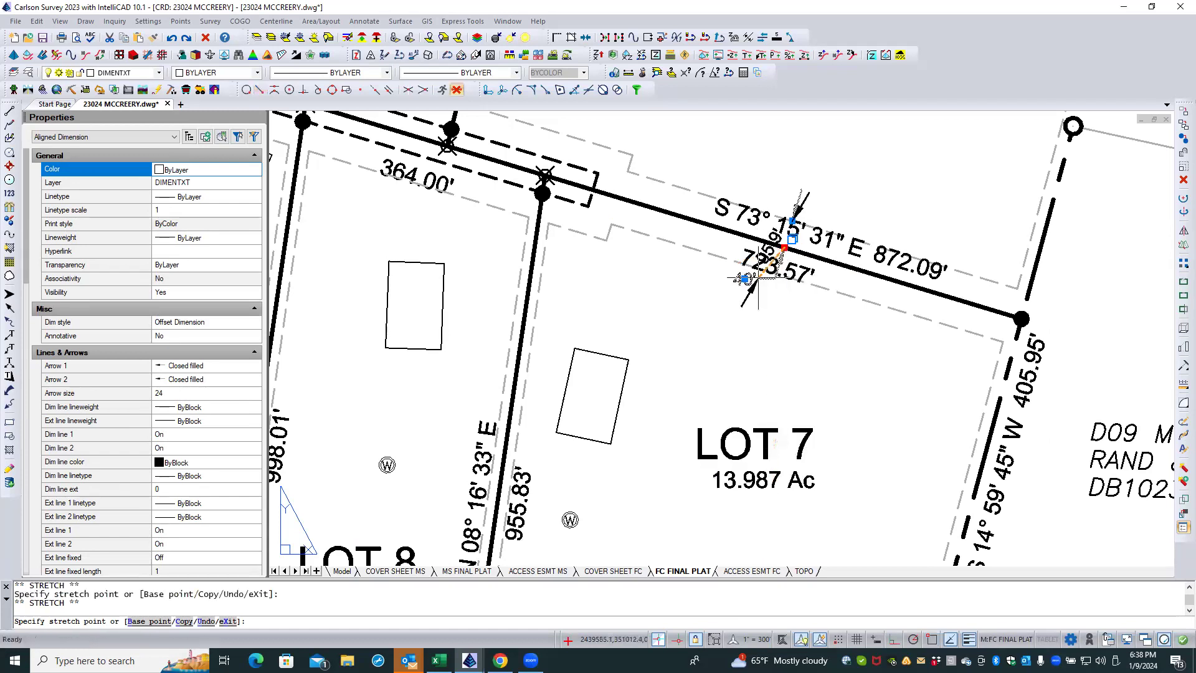
key(Escape)
key(Escape)
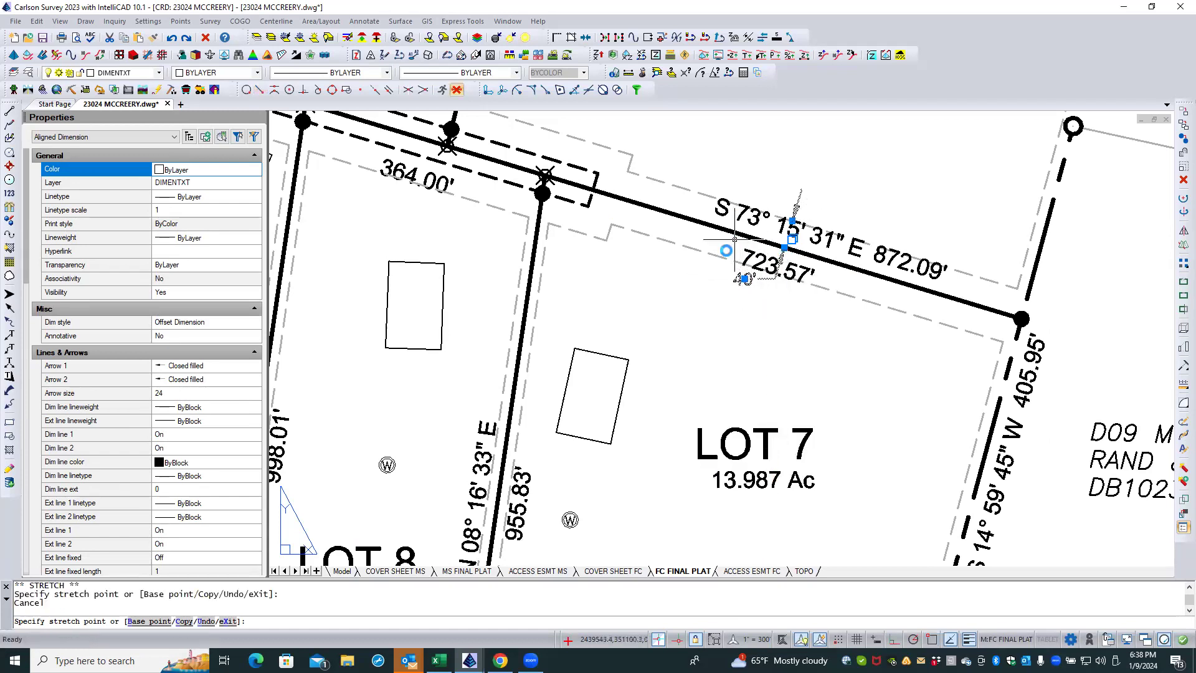
click(798, 198)
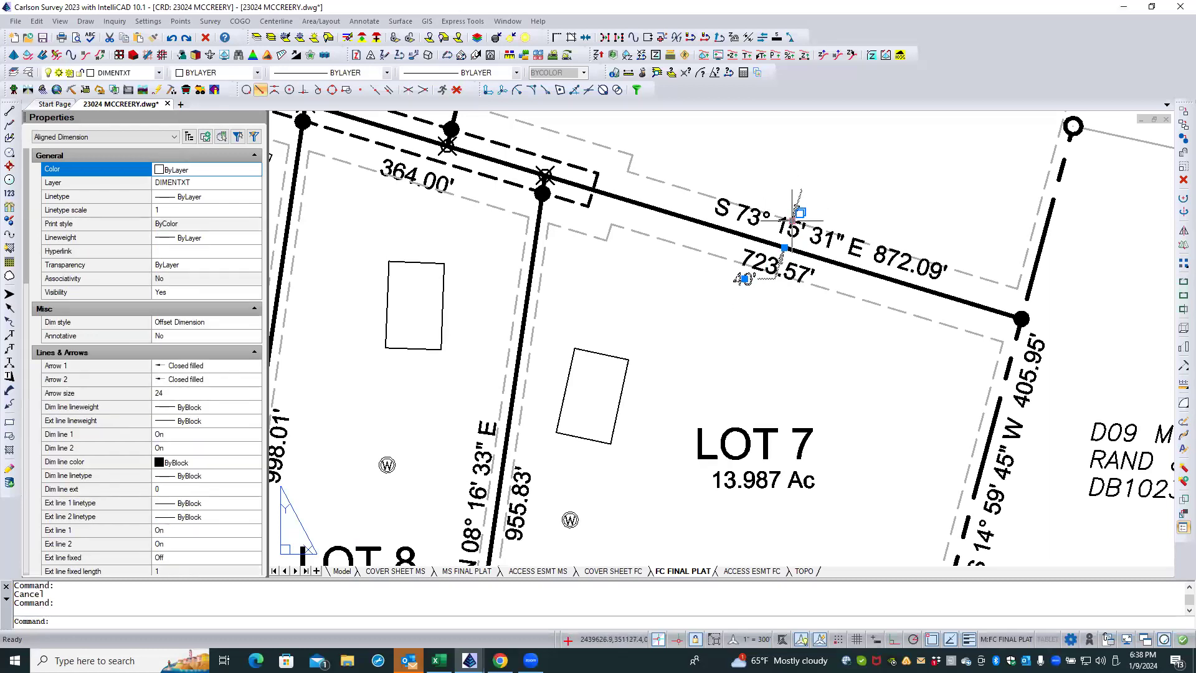
click(791, 222)
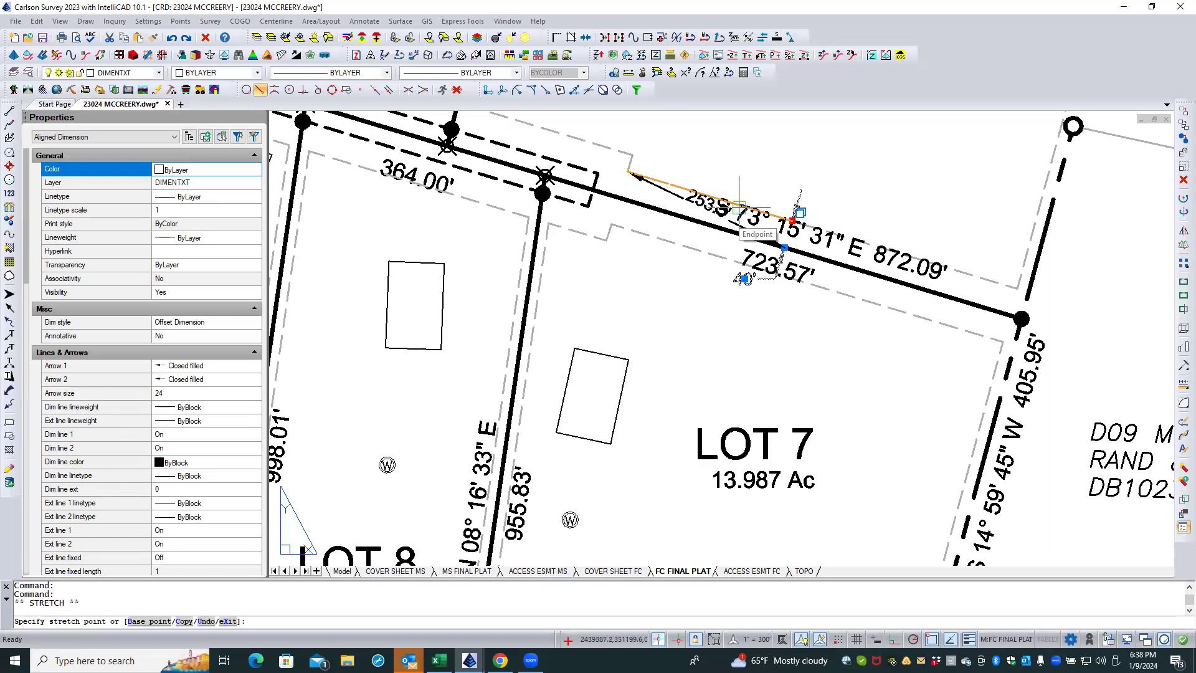
key(Escape)
key(Escape)
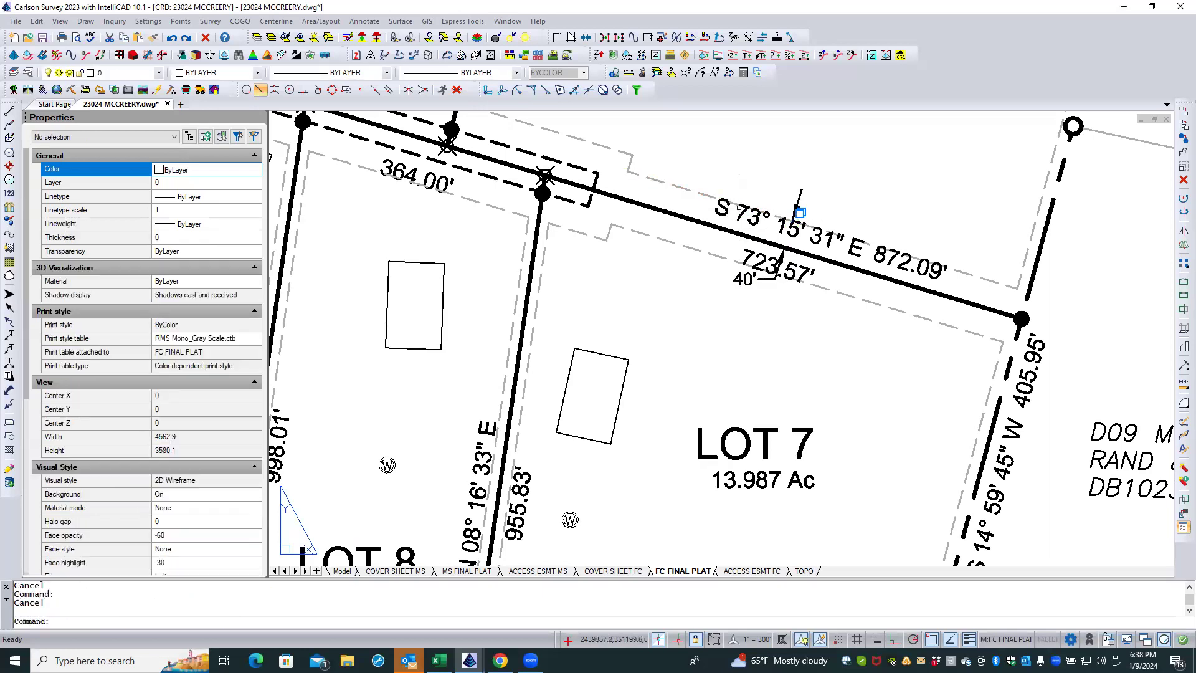
Step: Move the 40' setback dimension above Lot 7 west along the setback line with Nearest Snap, clear of the bearing and distance labels
click(762, 279)
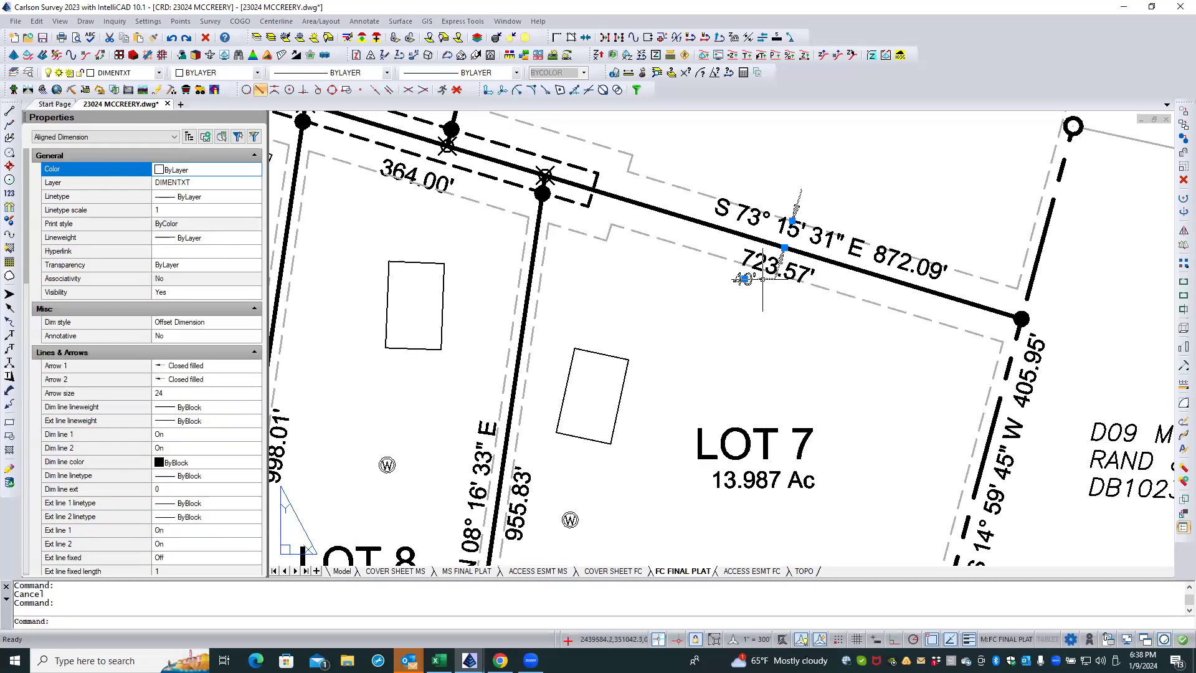
text(m)
key(Return)
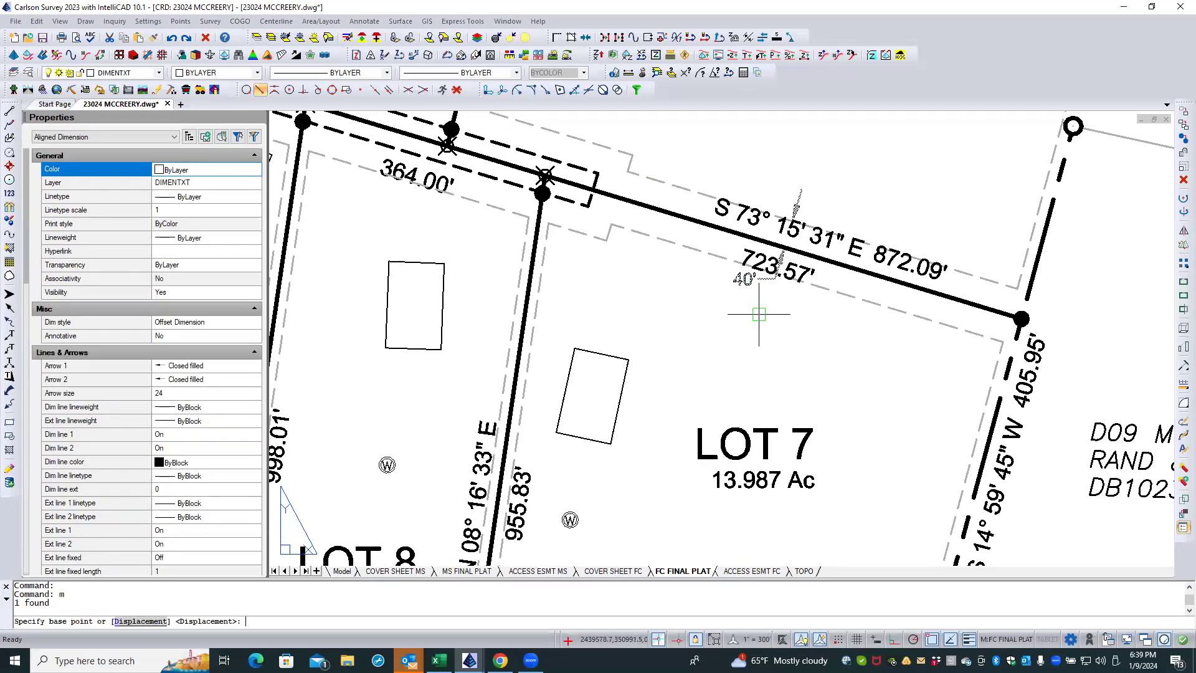
click(790, 217)
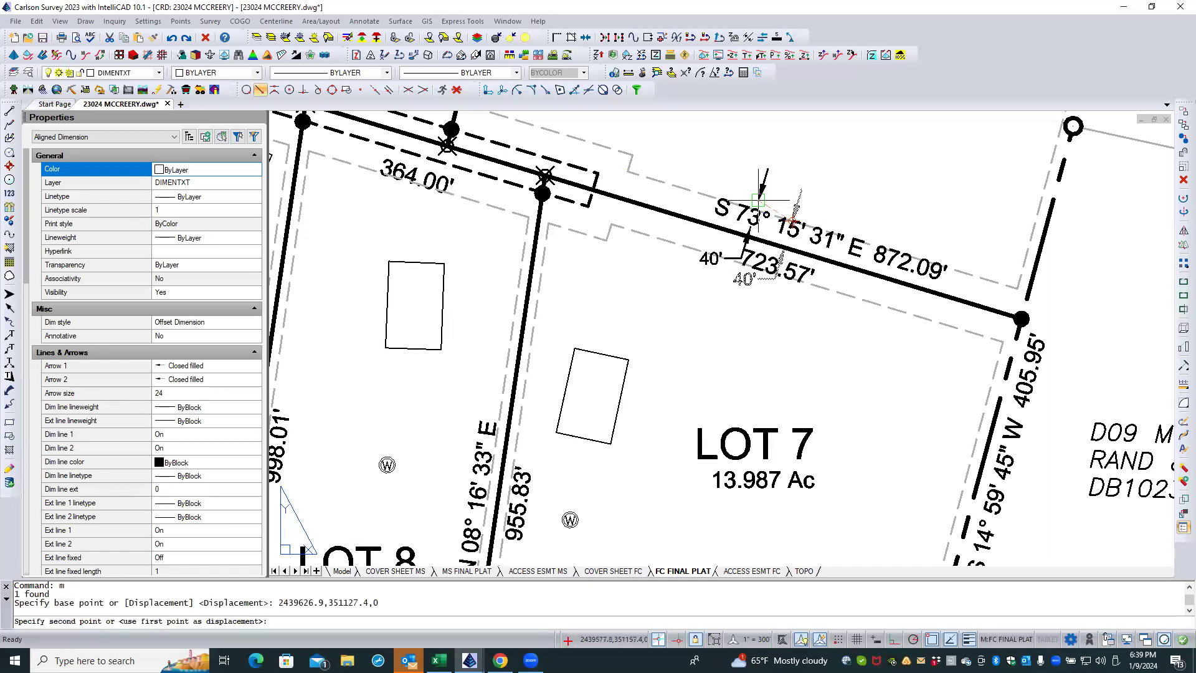
shift+right_click(727, 187)
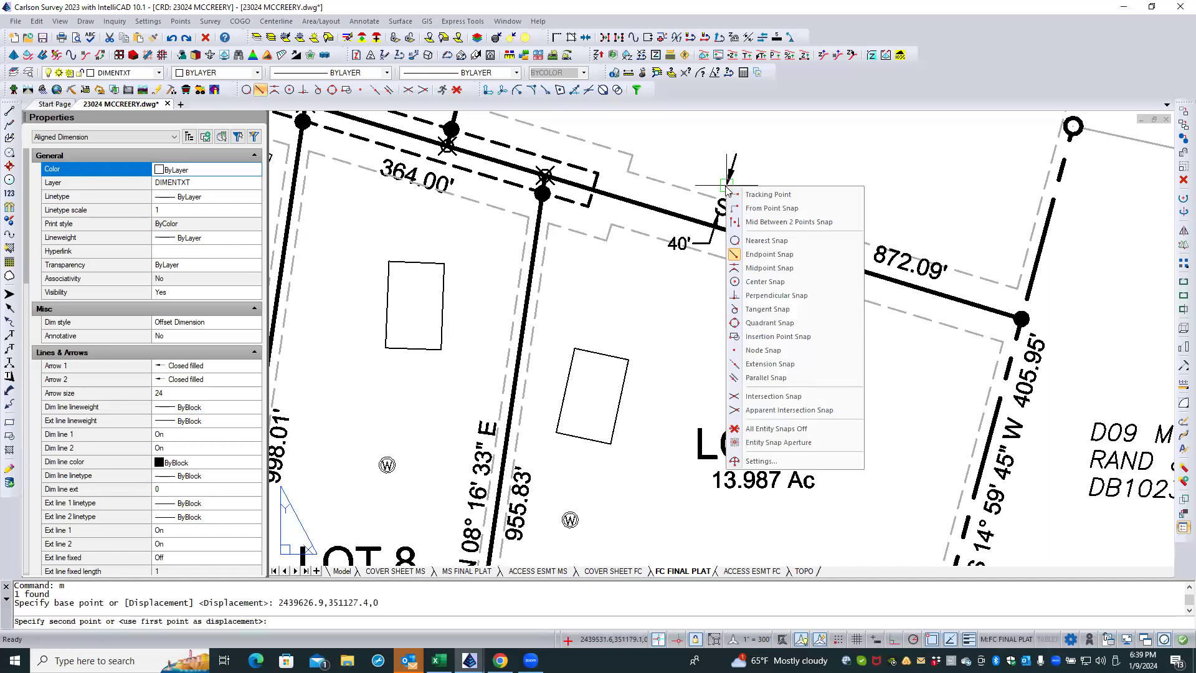
click(766, 241)
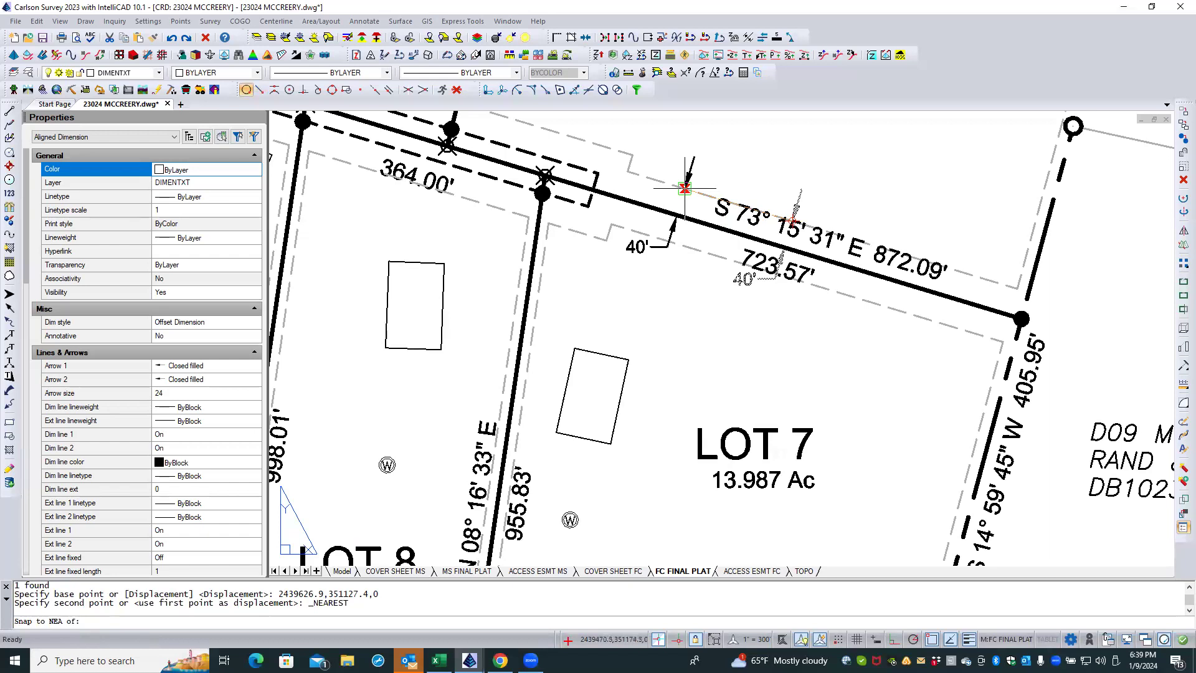
click(681, 187)
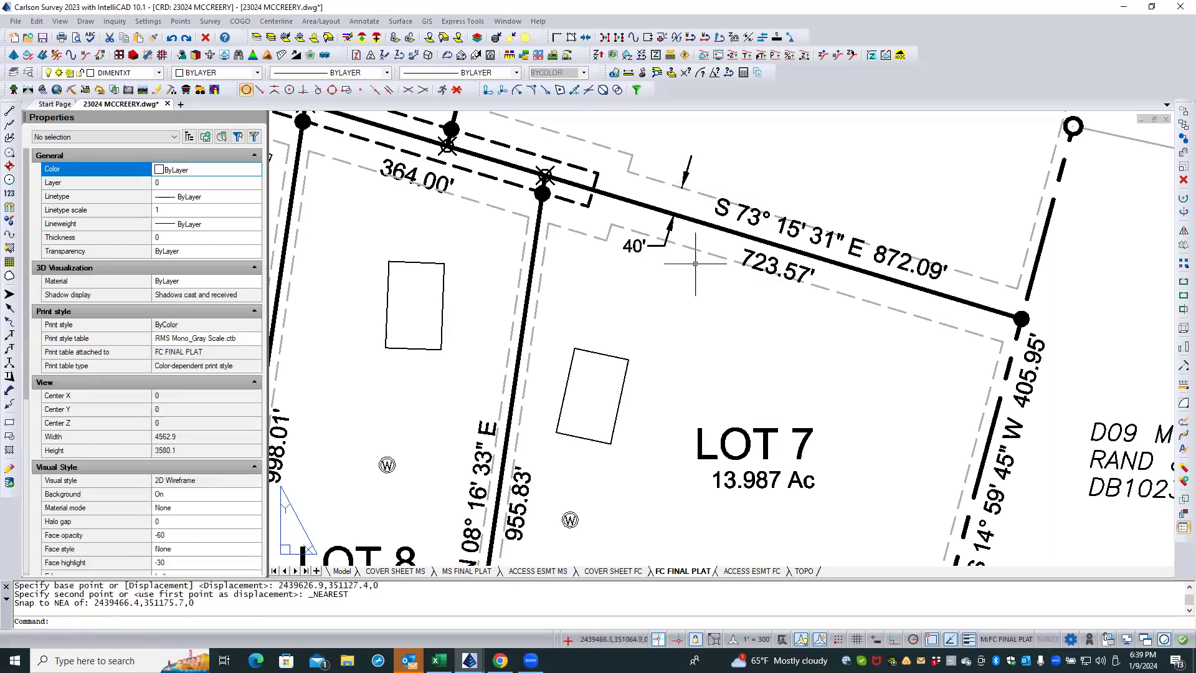
key(Escape)
Step: Delete the stray 64.300 Ac label overlapping the D09 M06 P11.10 adjoiner text beside Lot 7
scroll(790, 308, down, 3)
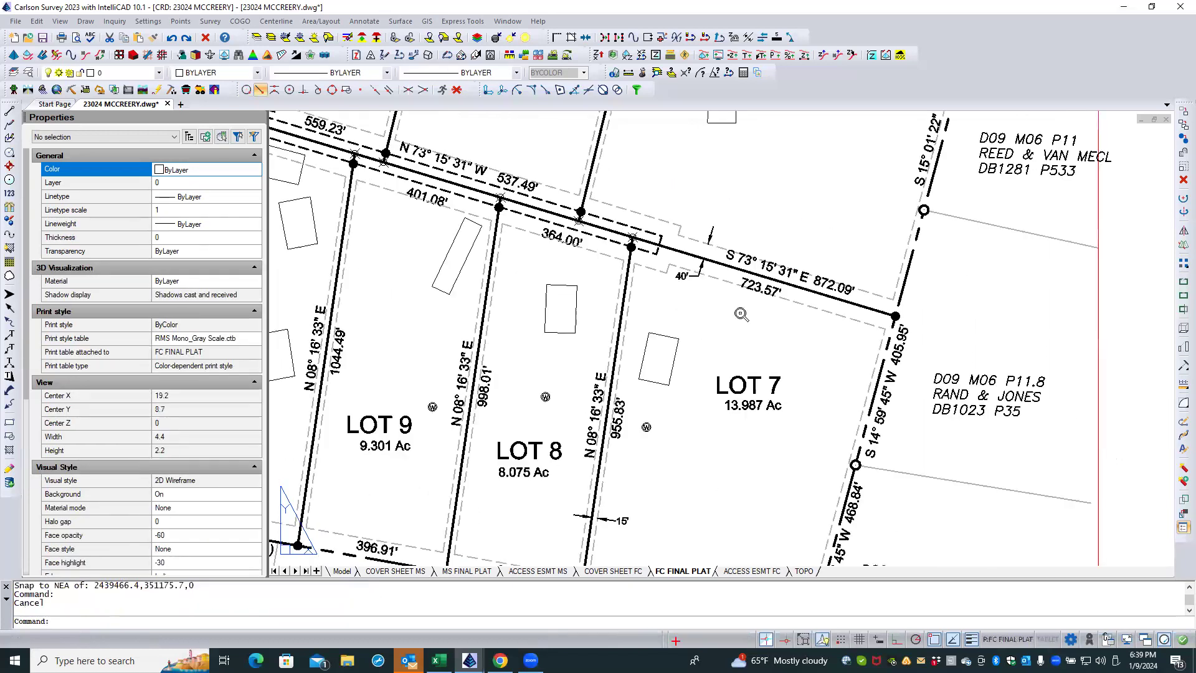
scroll(809, 340, down, 1)
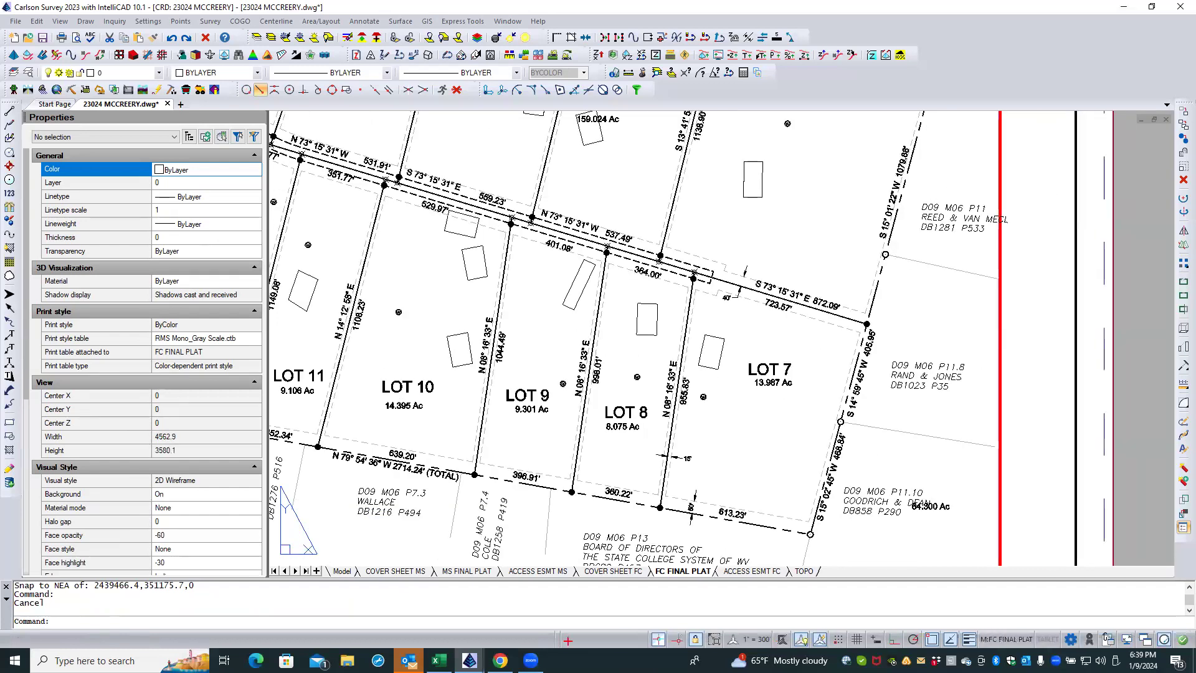
scroll(808, 339, down, 1)
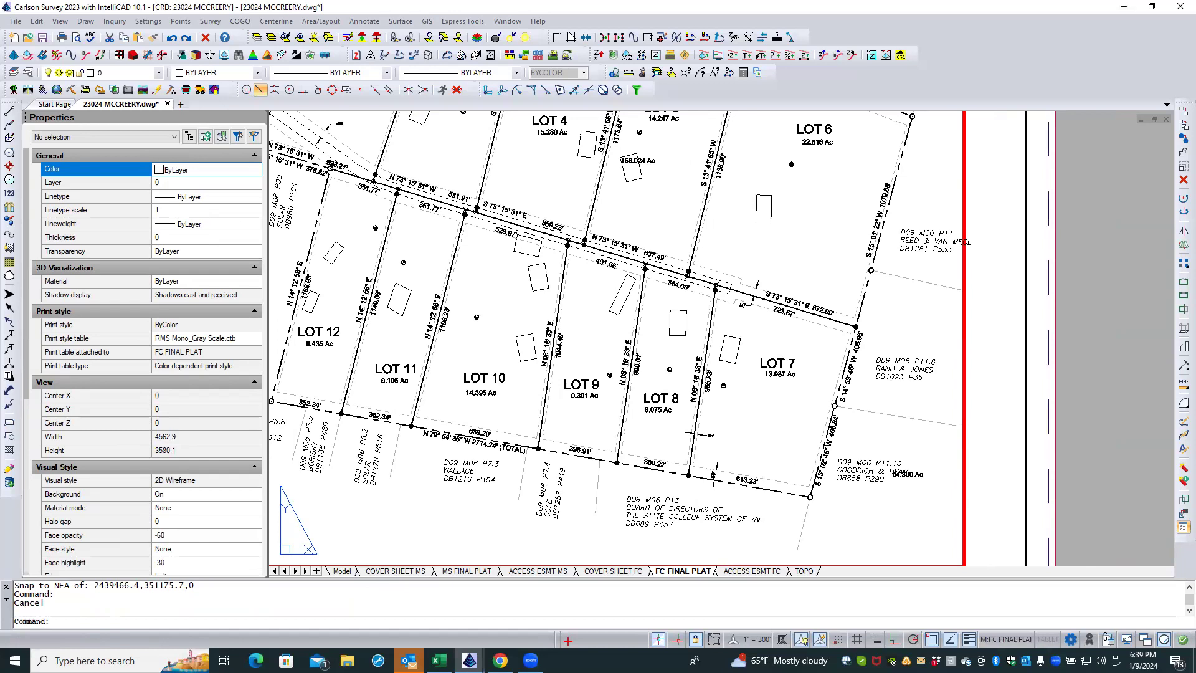
scroll(898, 463, up, 4)
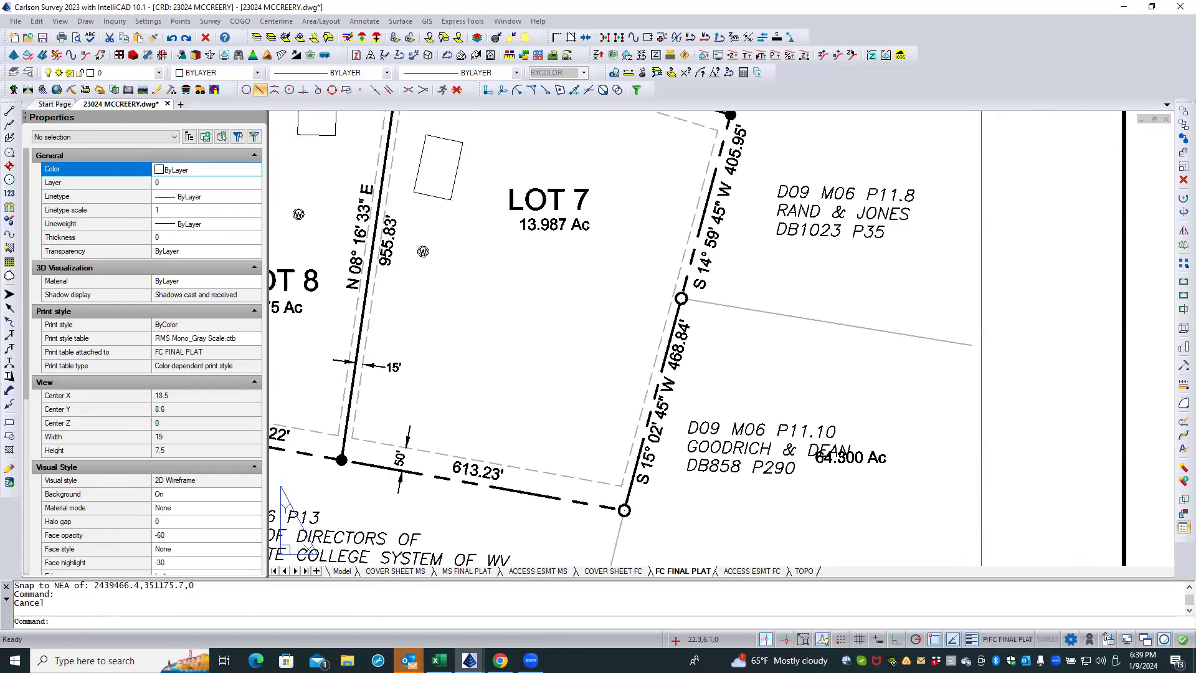
click(882, 462)
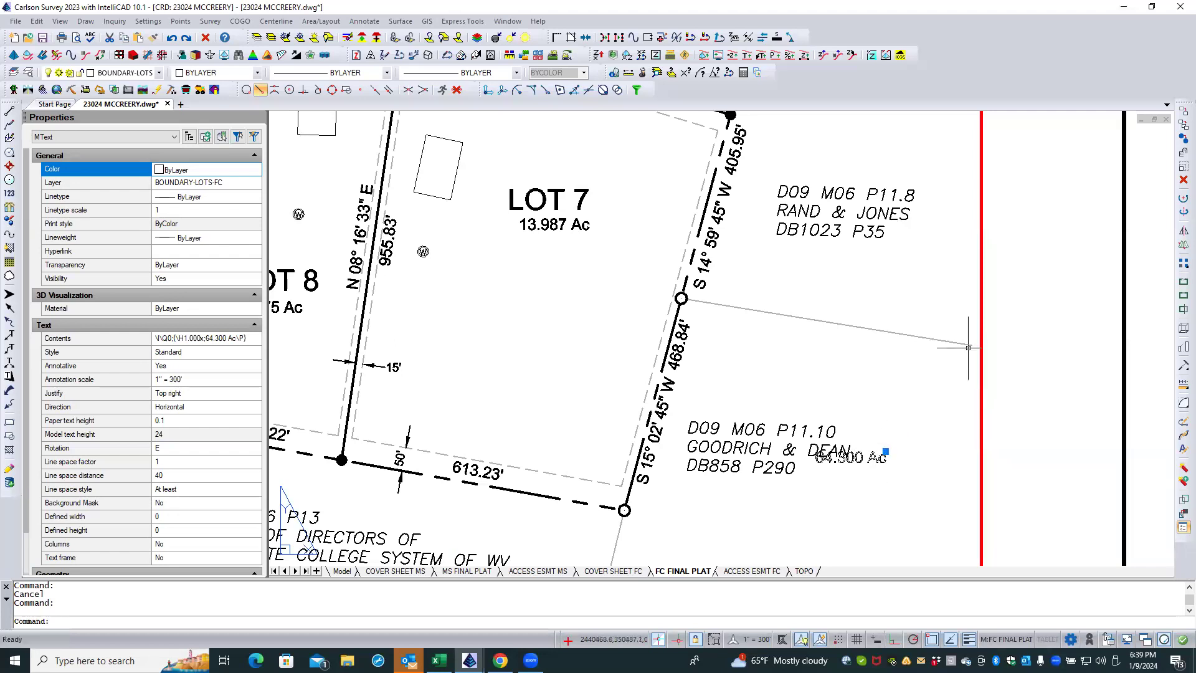
key(Delete)
Step: Erase the selected 64.300 Ac label overlapping the adjoiner text east of Lot 7
click(1183, 180)
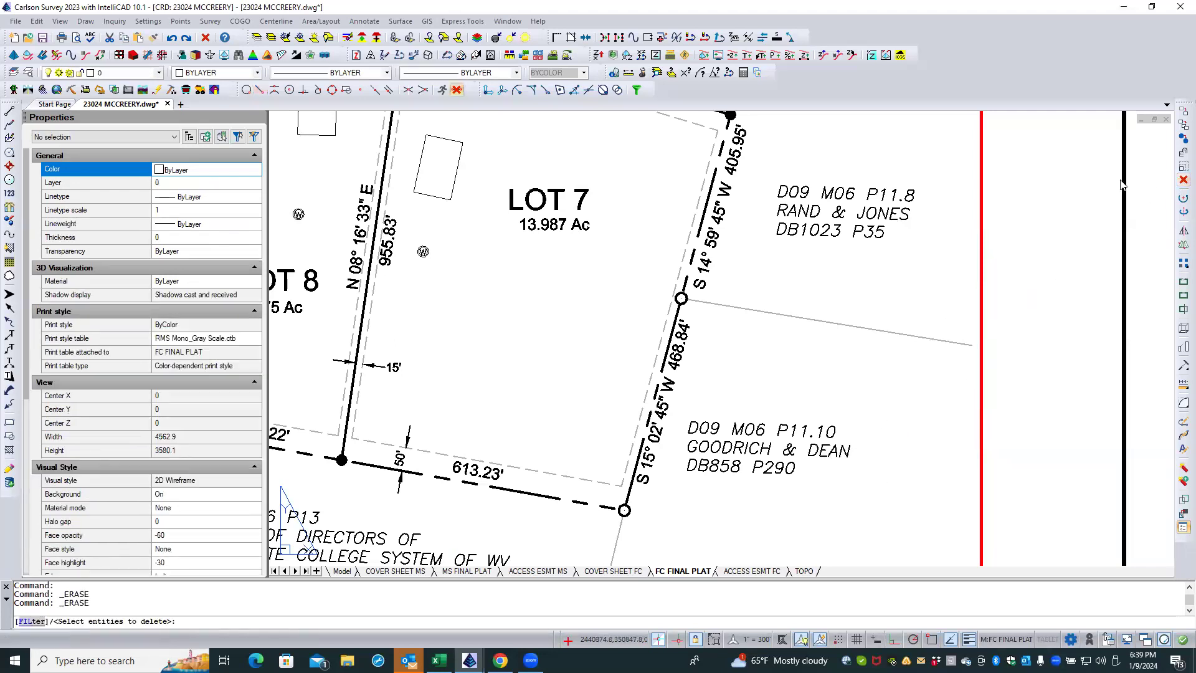
scroll(869, 413, down, 3)
scroll(870, 412, down, 4)
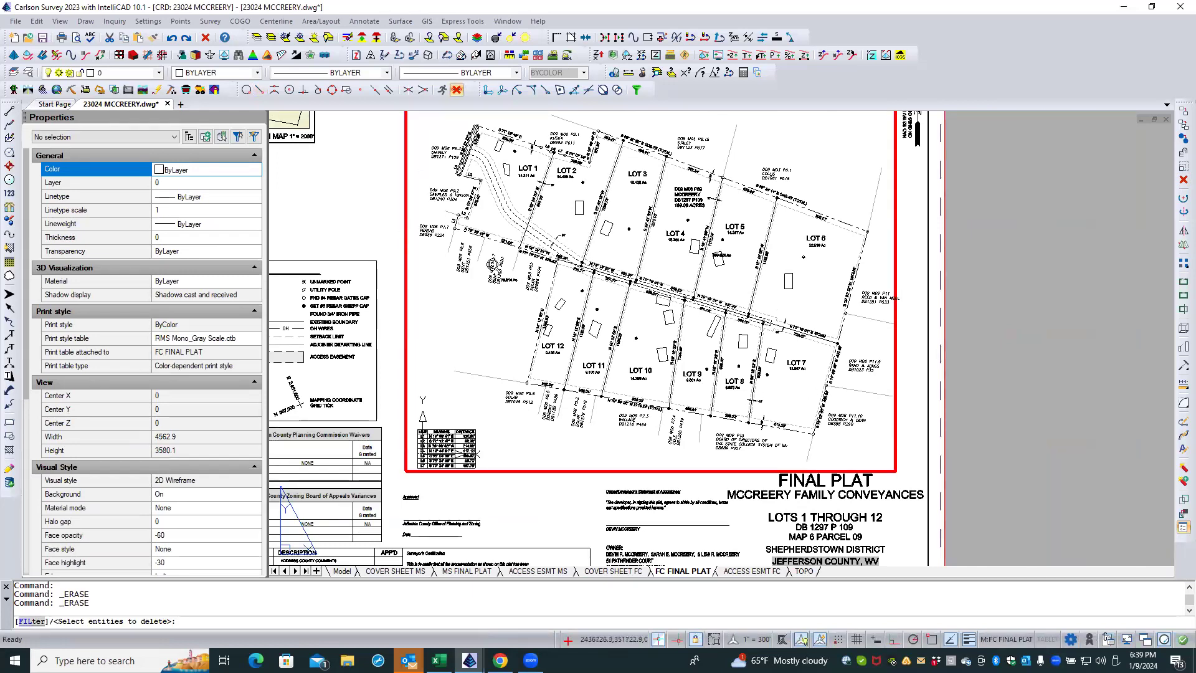
scroll(492, 265, up, 5)
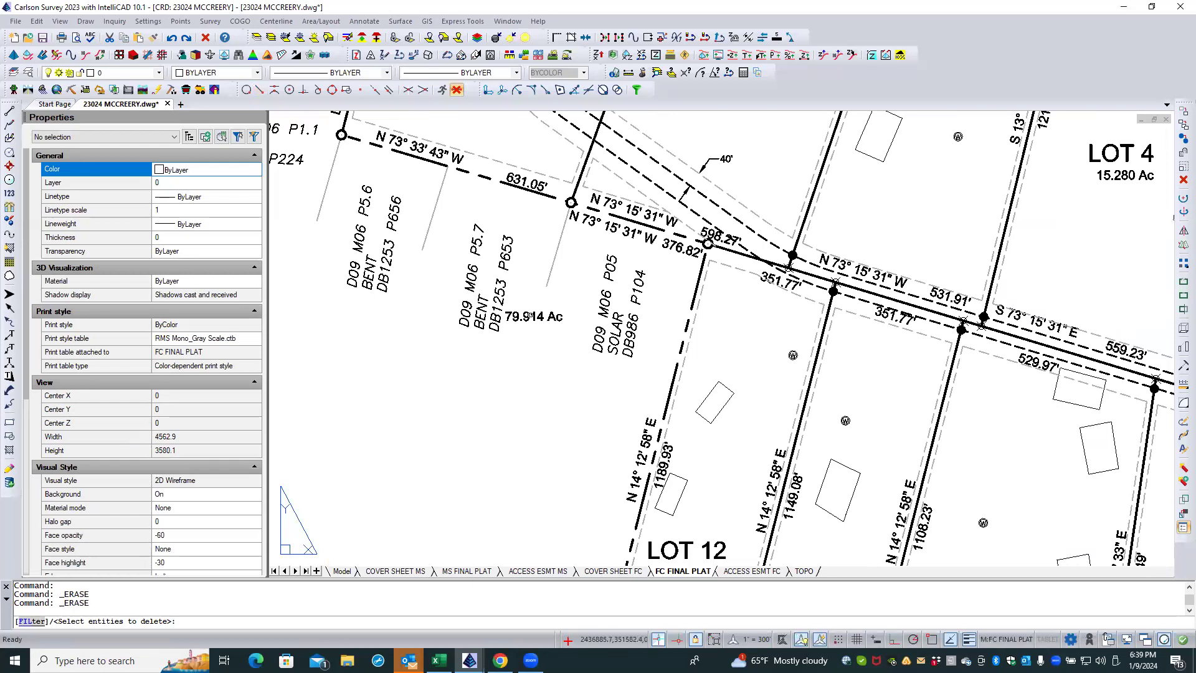
click(532, 347)
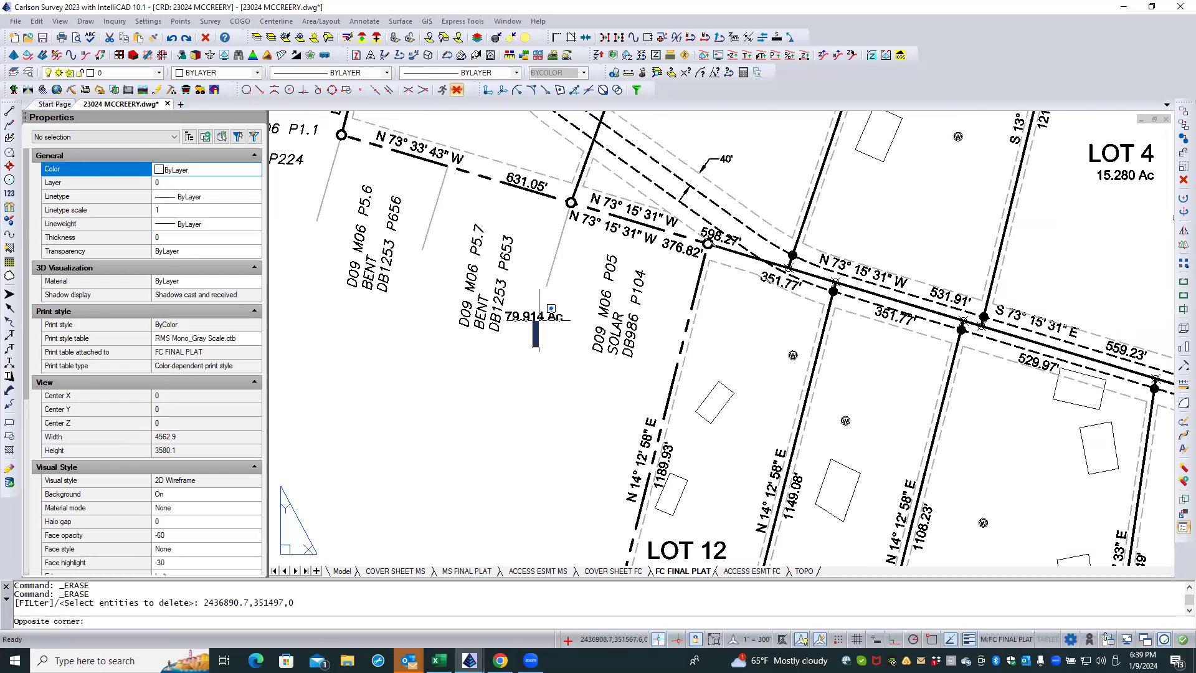
click(539, 318)
click(540, 316)
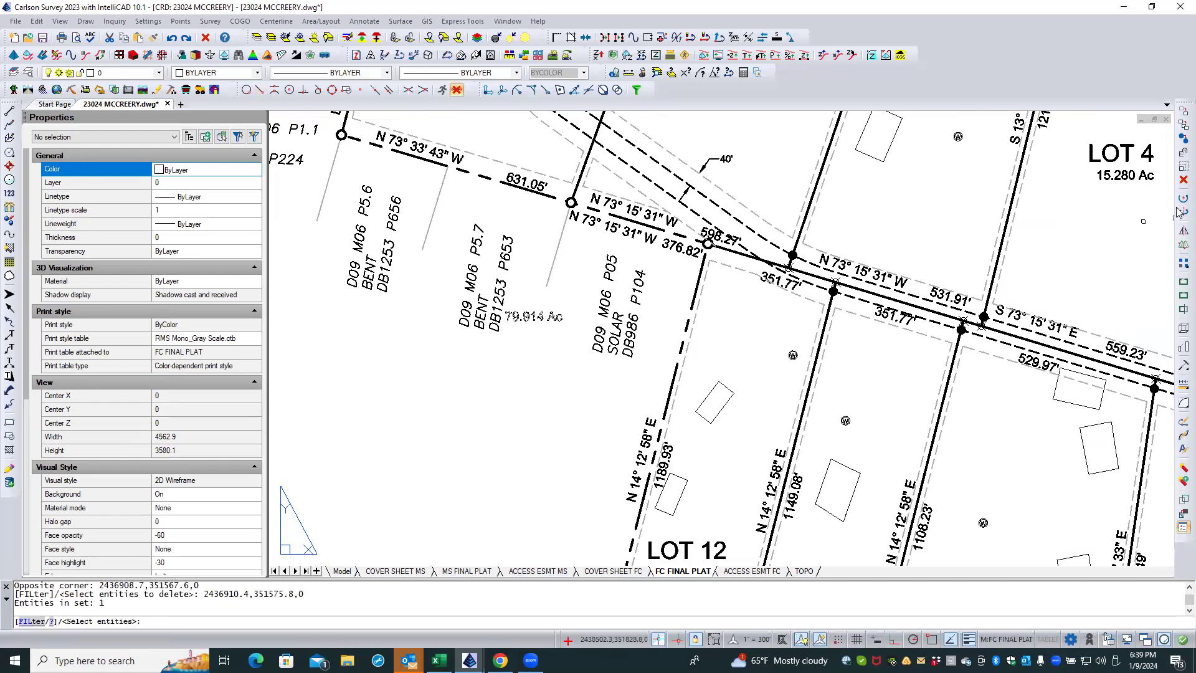
Step: Delete the stray 79.914 Ac label beside the D09 M06 P5.7 adjoiner text west of Lot 12
click(1181, 180)
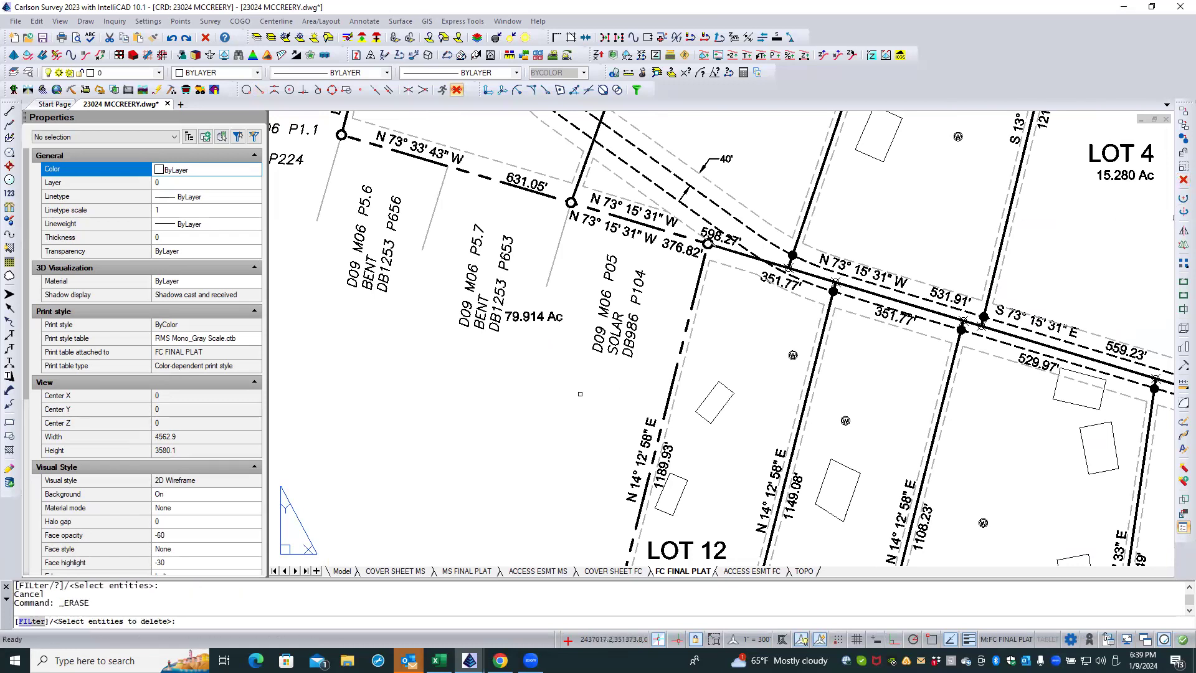
click(529, 319)
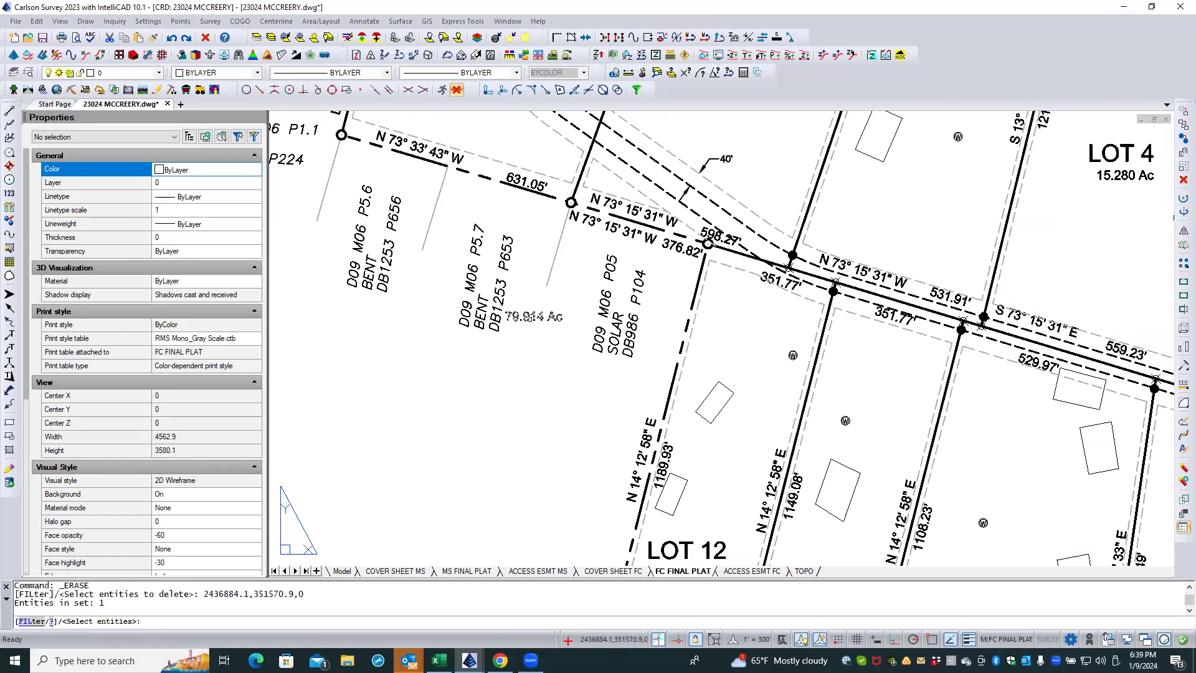
right_click(532, 340)
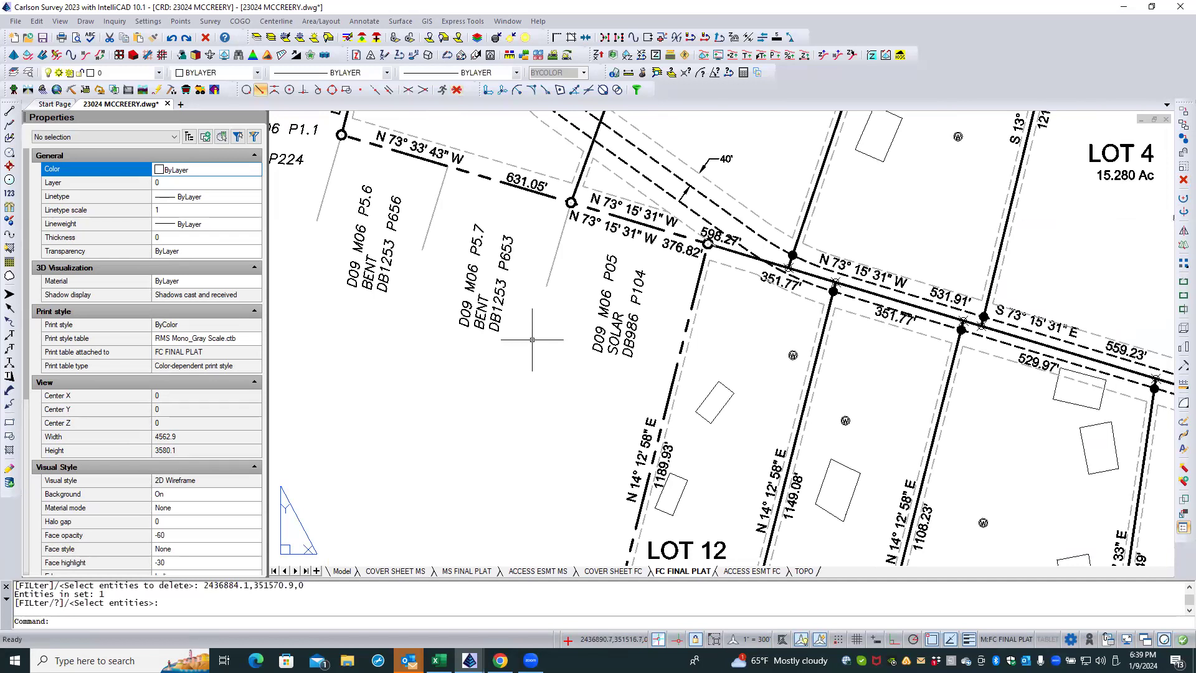
Step: Leave the FC FINAL PLAT viewport for paper space, check the whole plat and save the drawing
scroll(532, 340, down, 5)
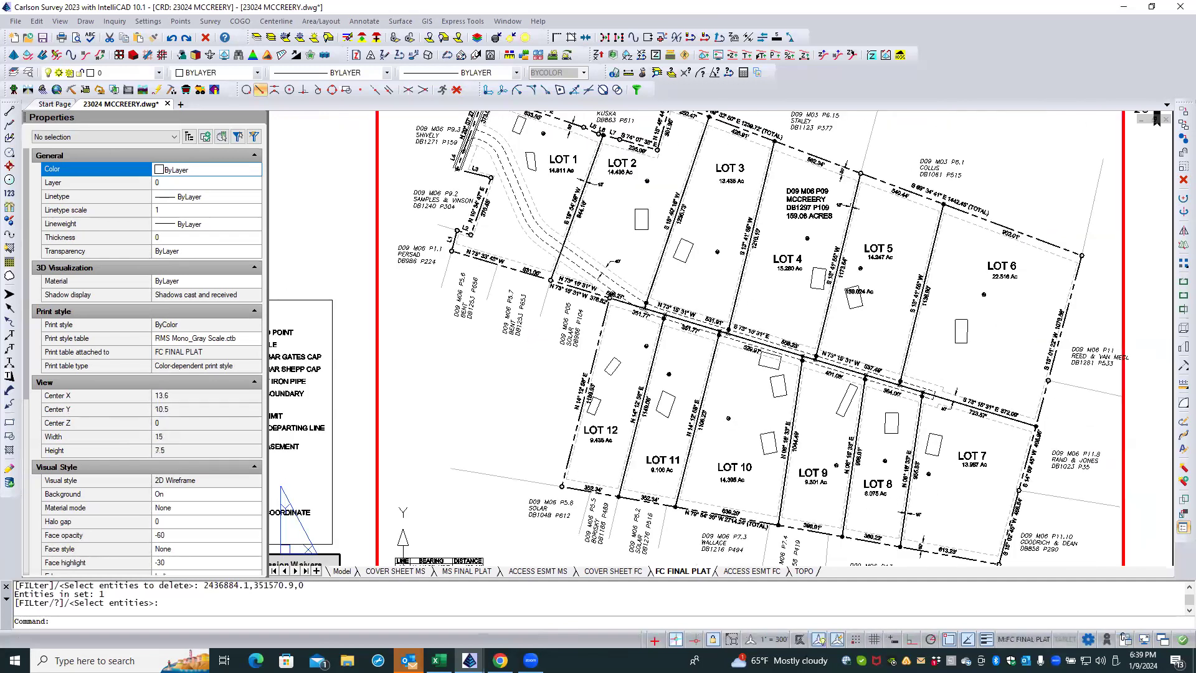
scroll(458, 317, down, 2)
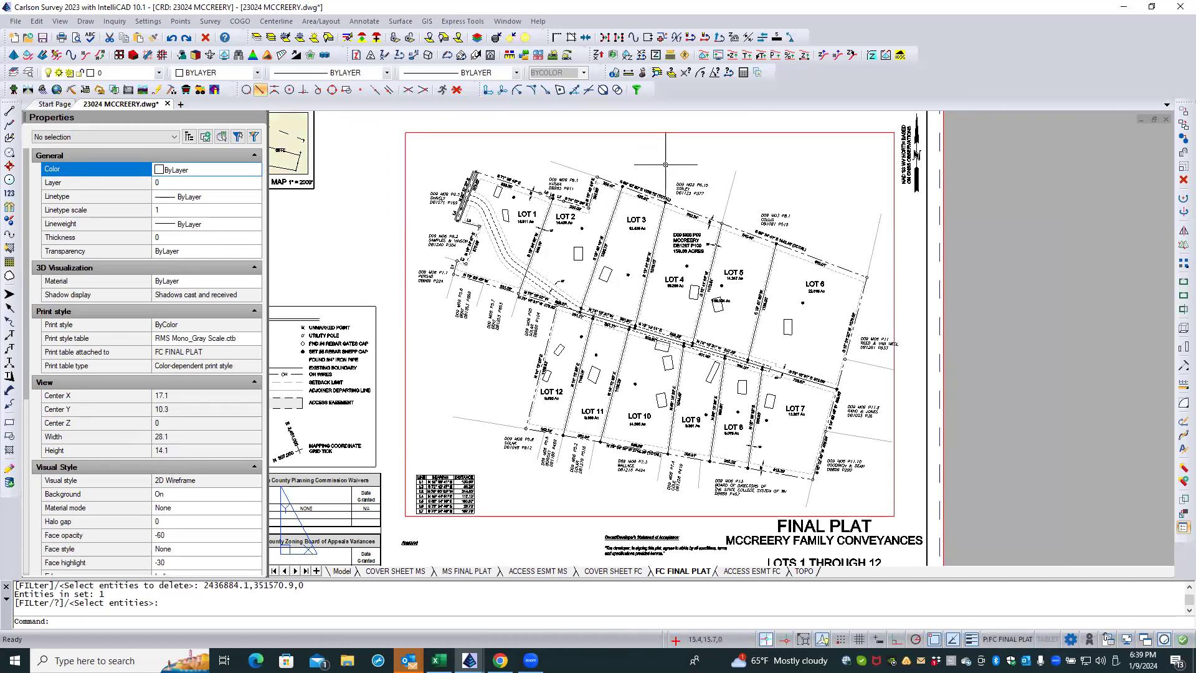
scroll(665, 164, up, 1)
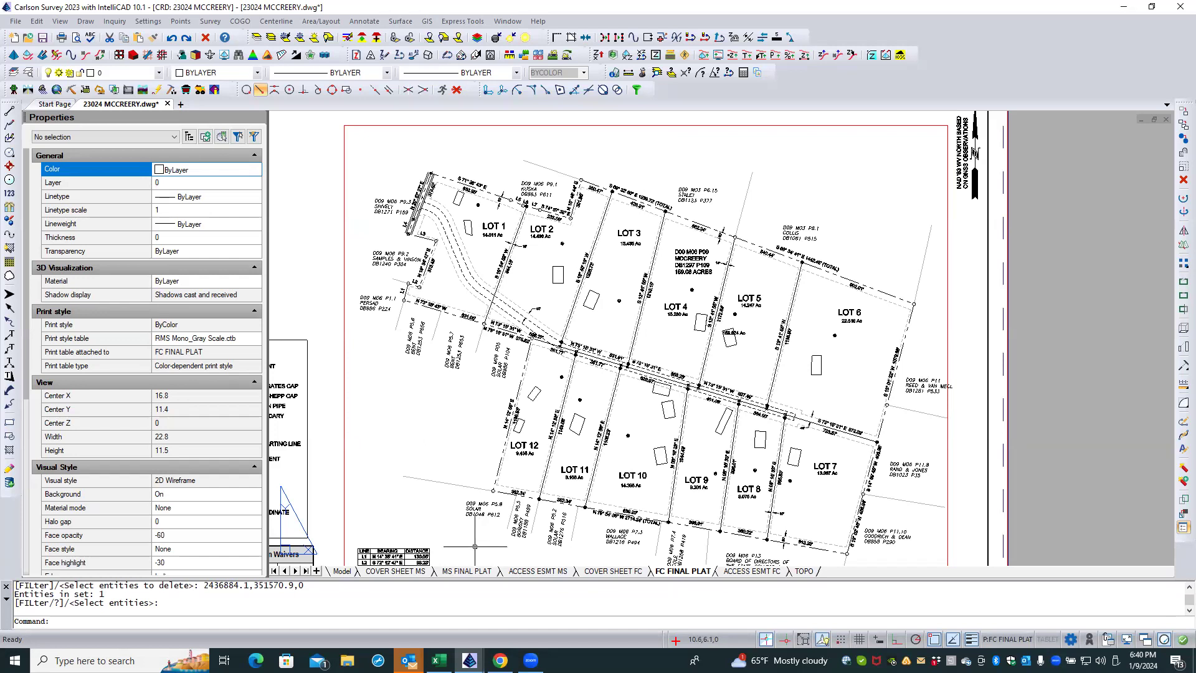
middle_drag(463, 537, 477, 471)
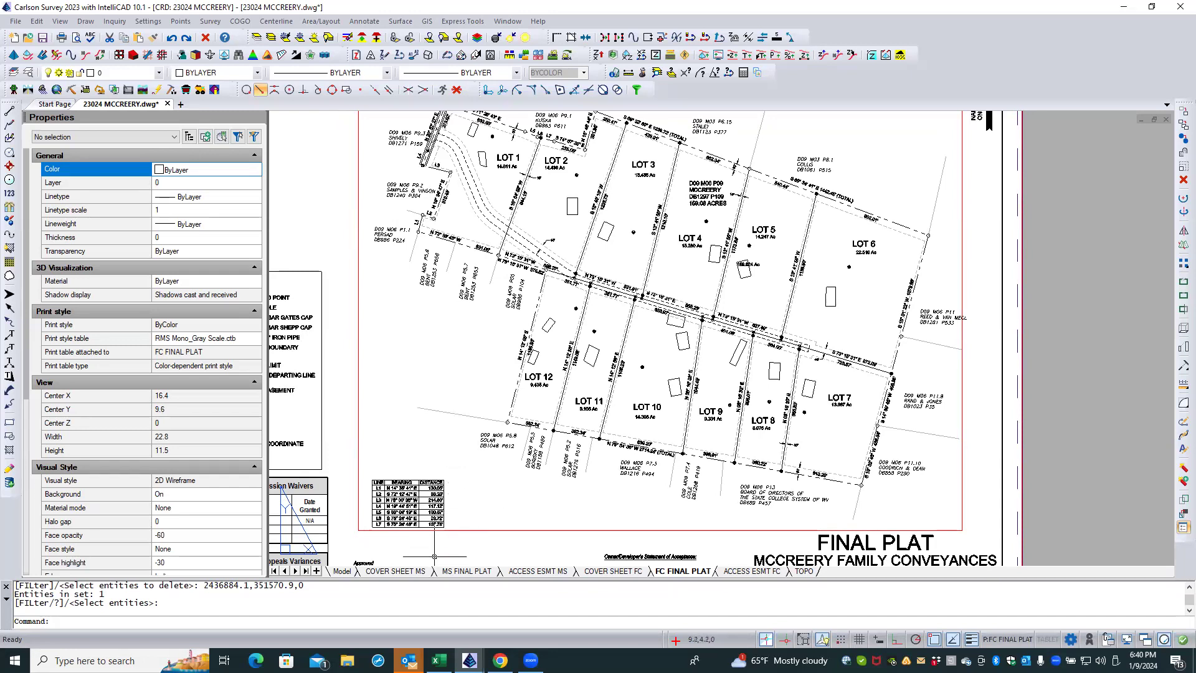
click(43, 37)
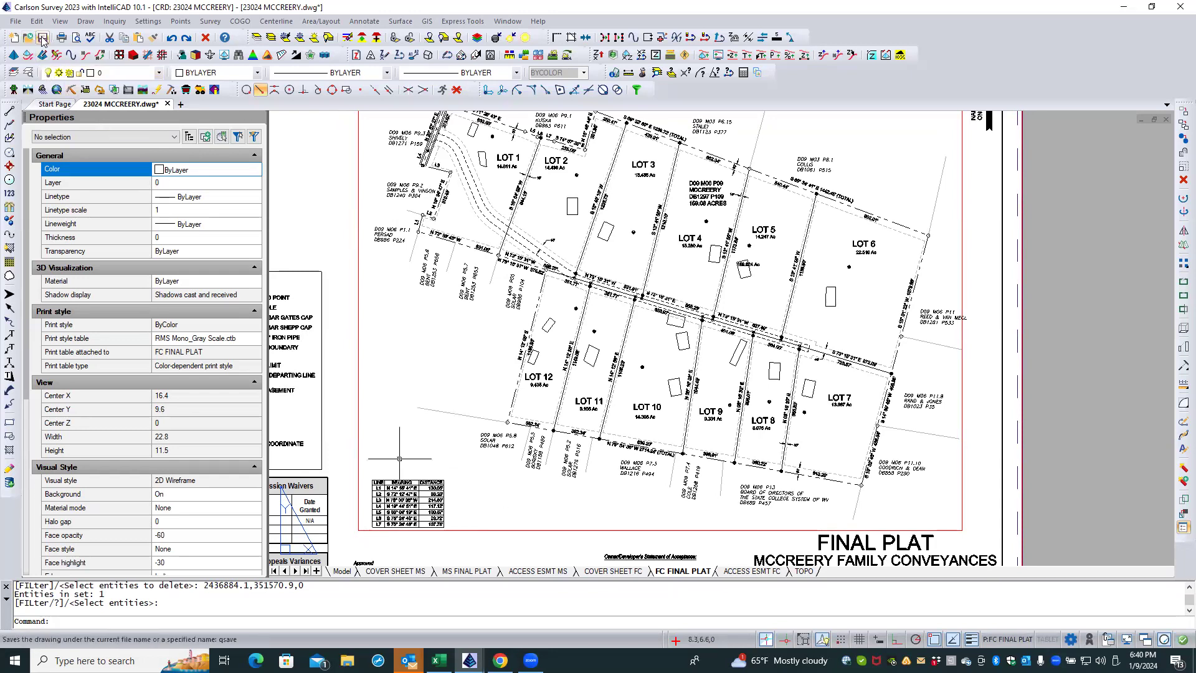